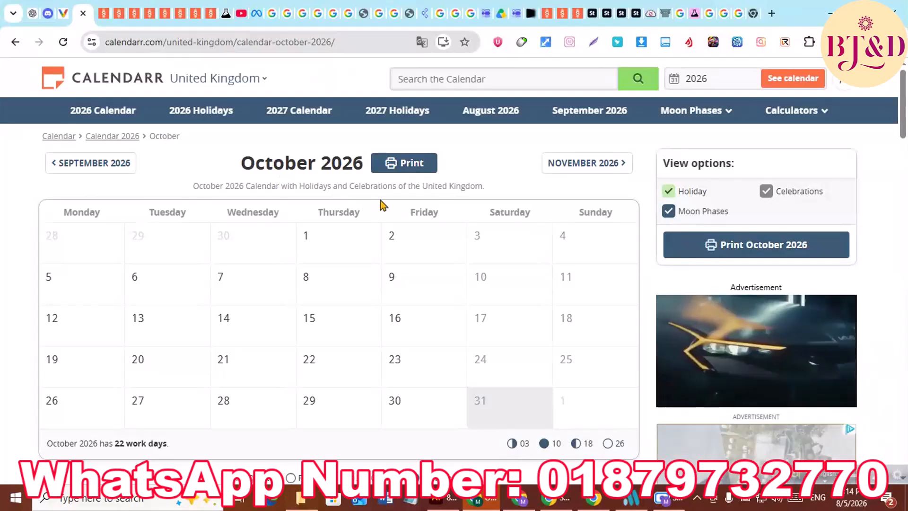
# Step: Examine the October 2026 calendar's dates, including 1 and 7 October, and its list of Holidays and Celebrations for event ideas
pyautogui.scroll(-1, 381, 203)
pyautogui.click(219, 213)
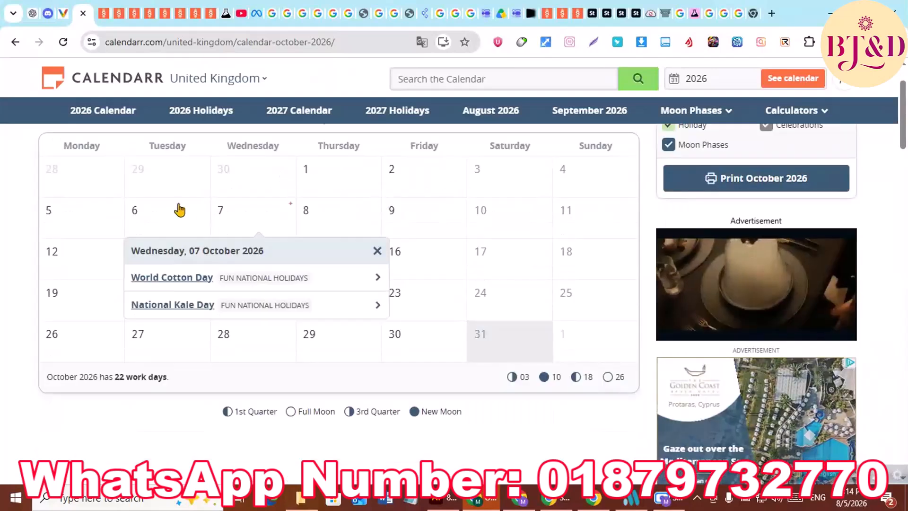
pyautogui.click(303, 190)
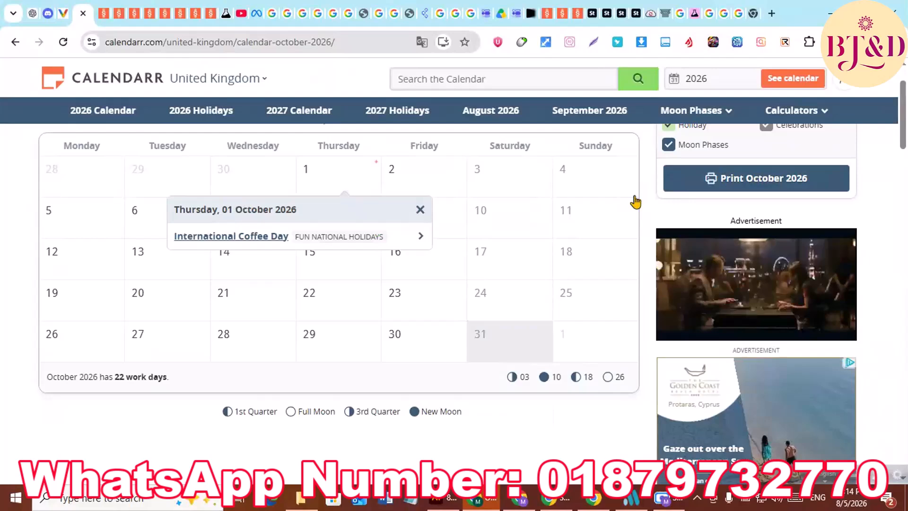
pyautogui.scroll(1, 663, 210)
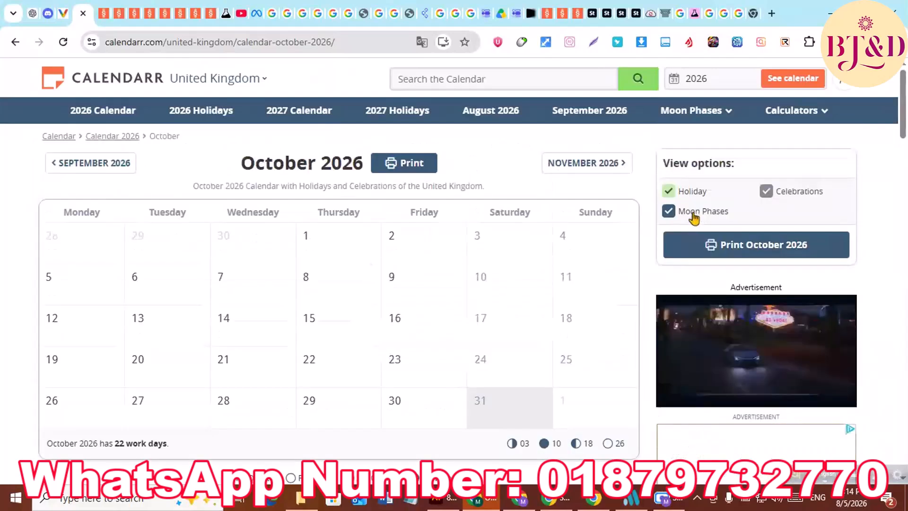
pyautogui.scroll(-3, 691, 227)
pyautogui.scroll(-1, 685, 236)
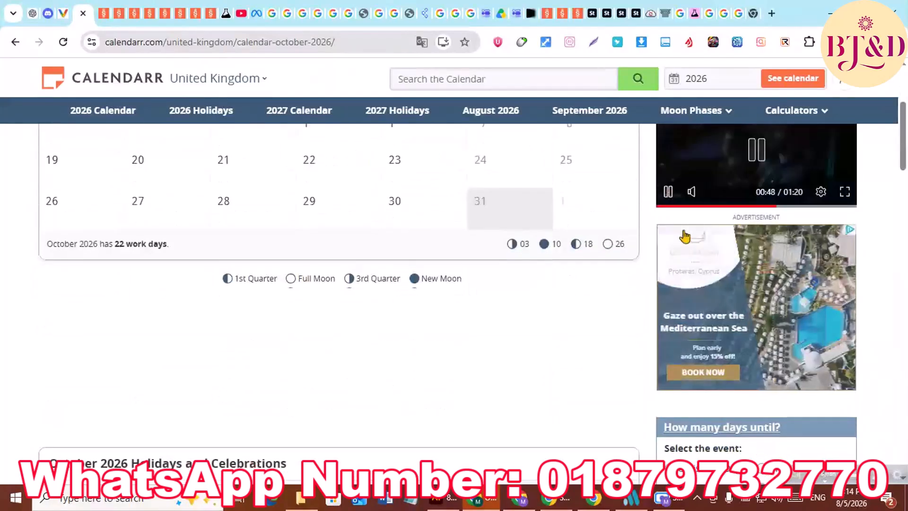
pyautogui.scroll(-2, 685, 236)
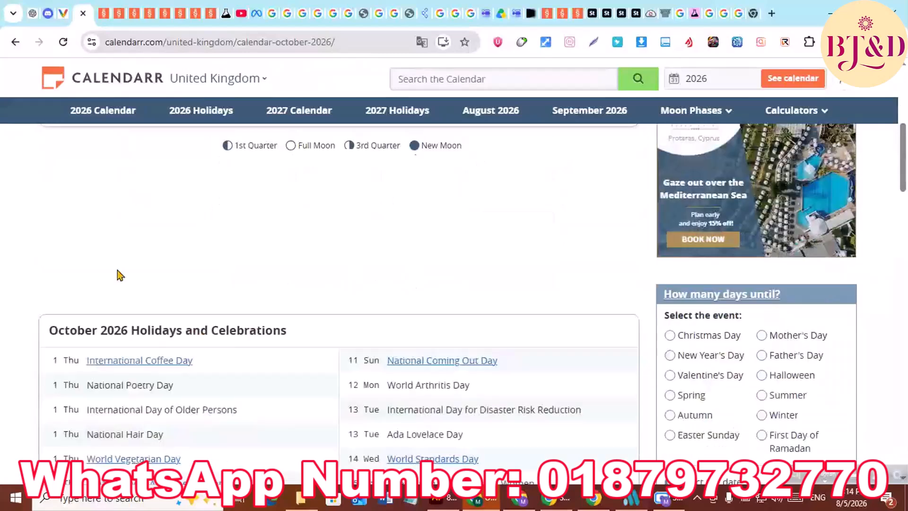
pyautogui.scroll(-2, 120, 276)
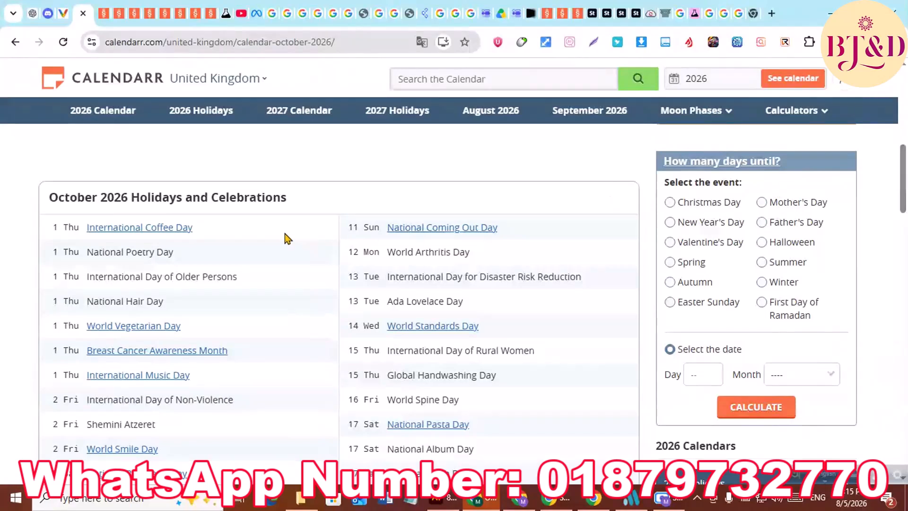
pyautogui.scroll(-1, 284, 237)
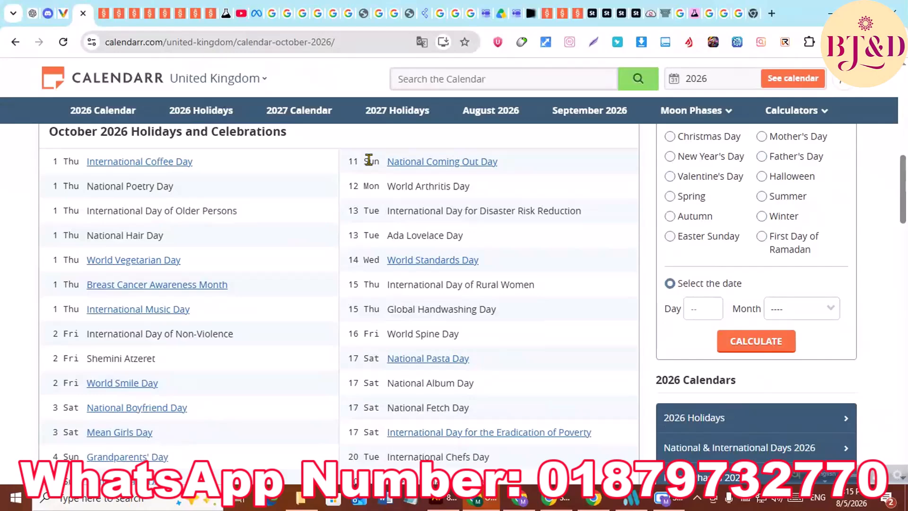
pyautogui.scroll(10, 370, 159)
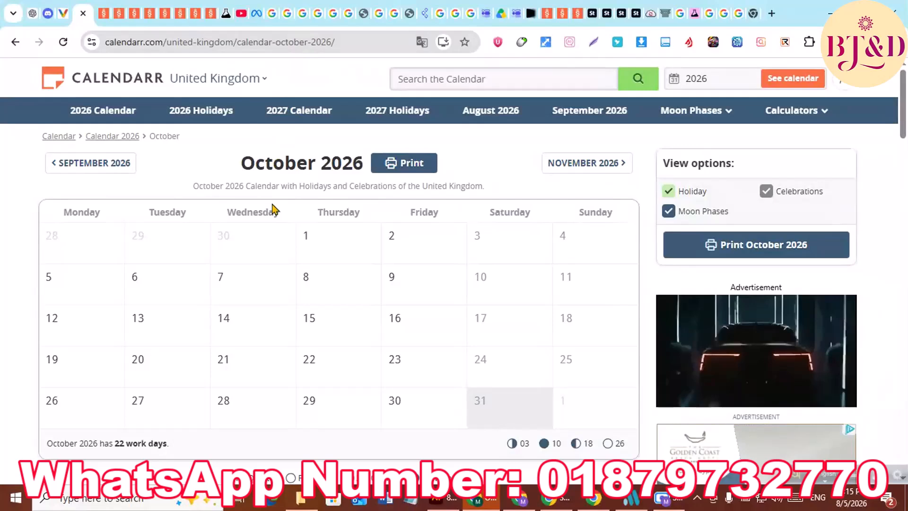
pyautogui.scroll(-5, 302, 244)
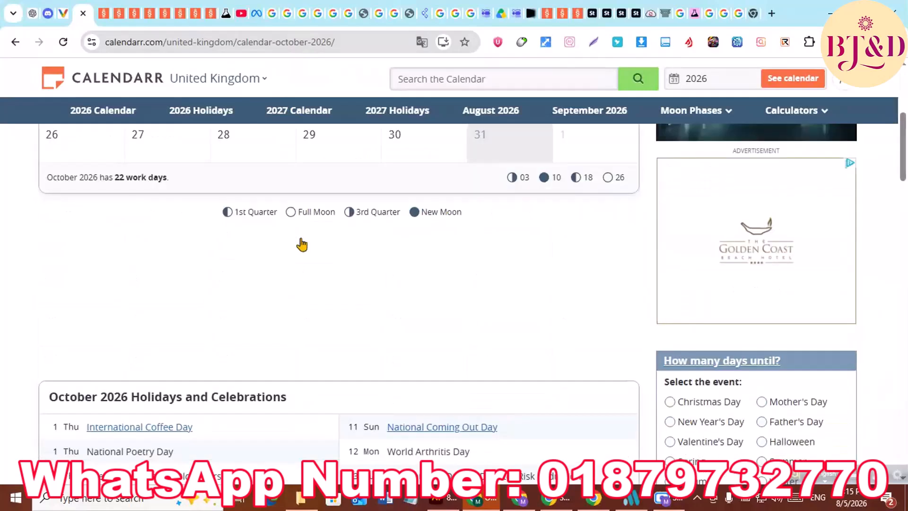
pyautogui.scroll(-4, 302, 244)
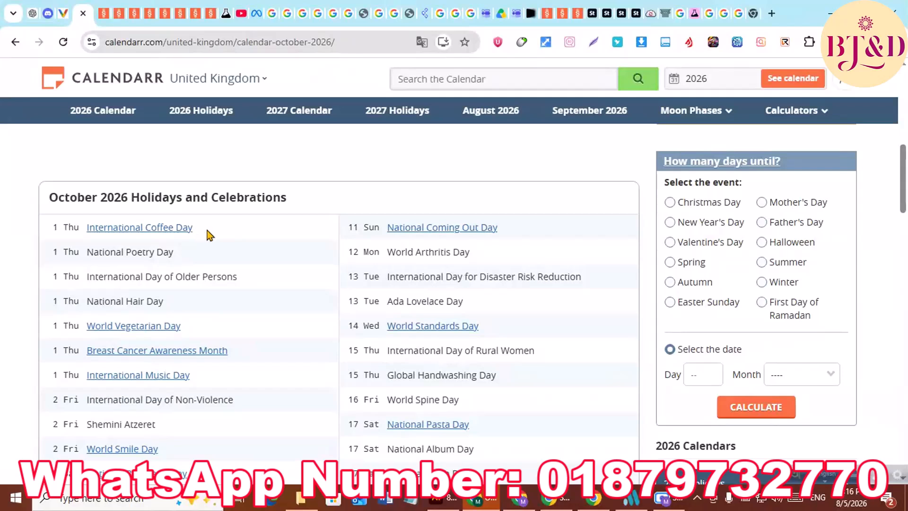
# Step: Copy the event name "International Coffee Day" from the October 2026 Holidays and Celebrations list
pyautogui.moveTo(209, 235); pyautogui.dragTo(81, 229)
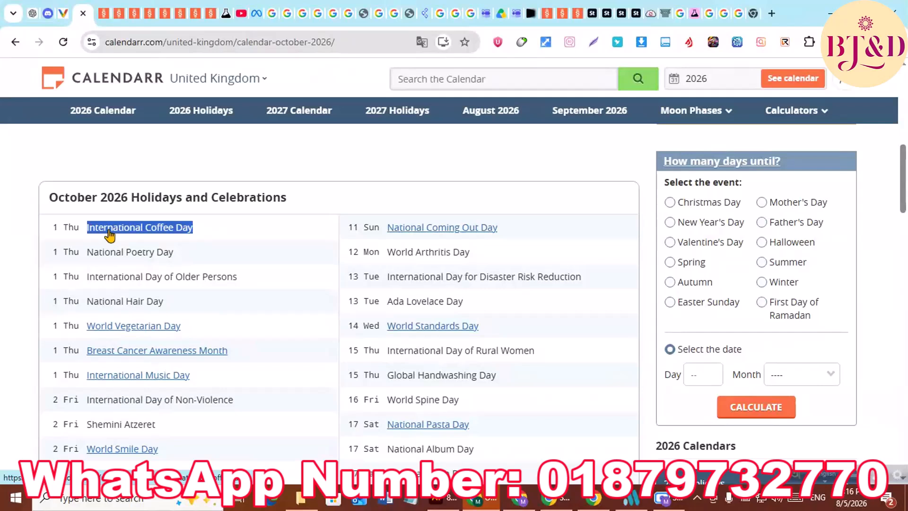
pyautogui.rightClick(110, 236)
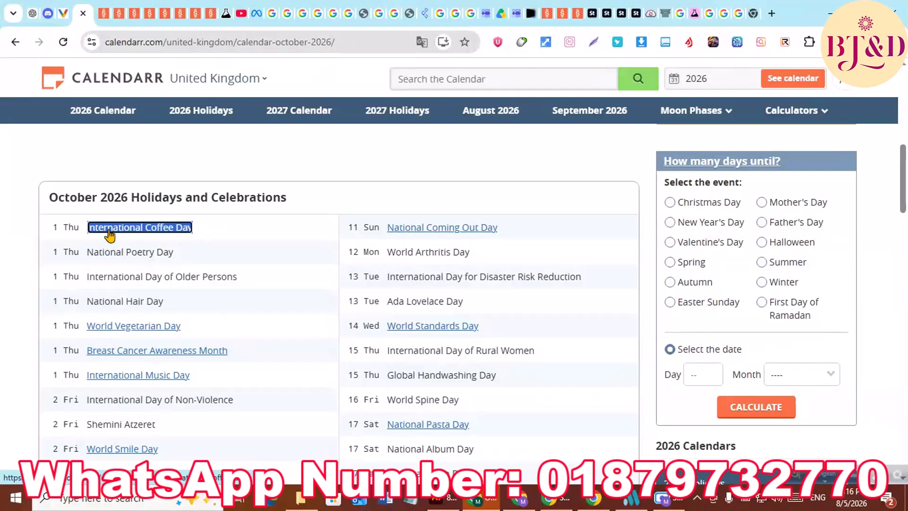
pyautogui.click(149, 297)
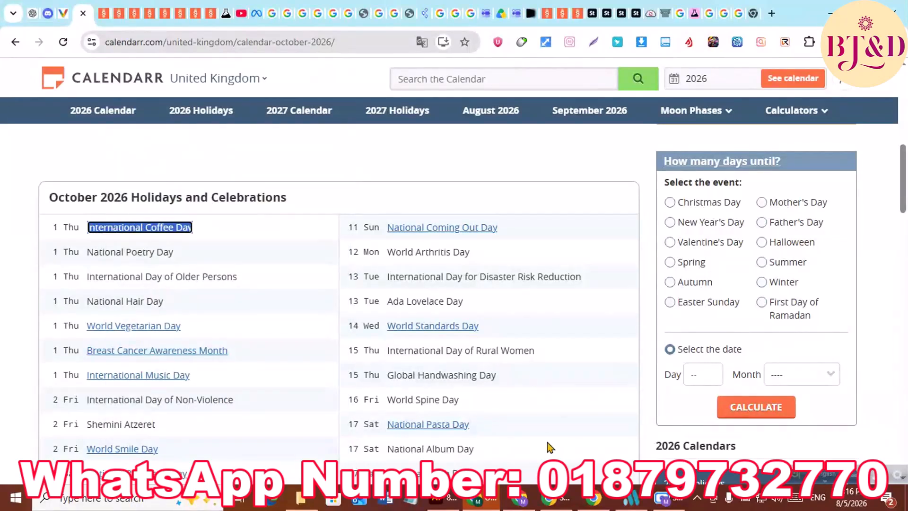
# Step: In the other Chrome window's new tab, search Google for "International Coffee Day" and show the image results
pyautogui.click(519, 498)
pyautogui.click(691, 18)
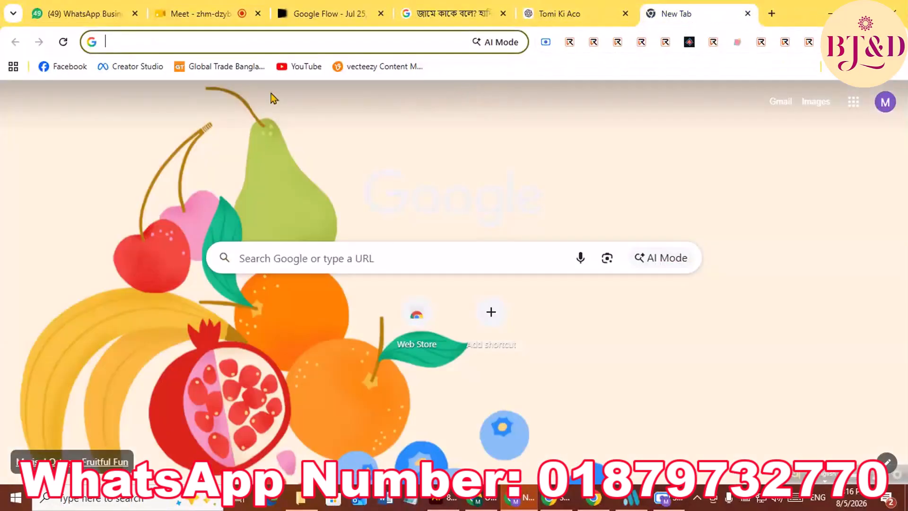
pyautogui.click(244, 42)
pyautogui.hotkey('ctrl', 'v')
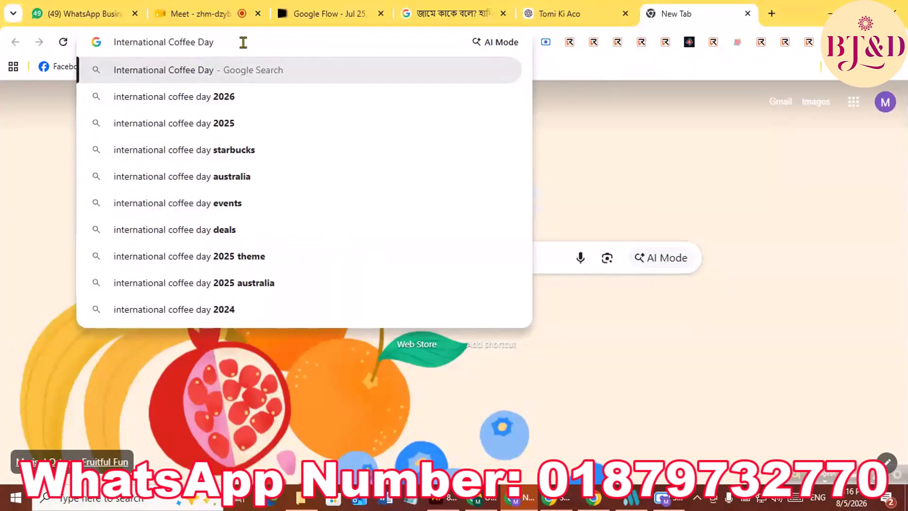
pyautogui.press('Return')
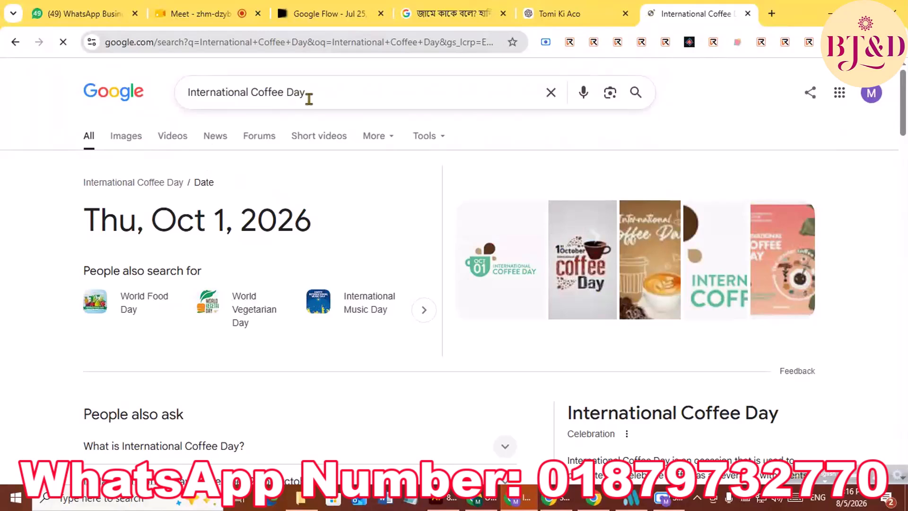
pyautogui.click(124, 146)
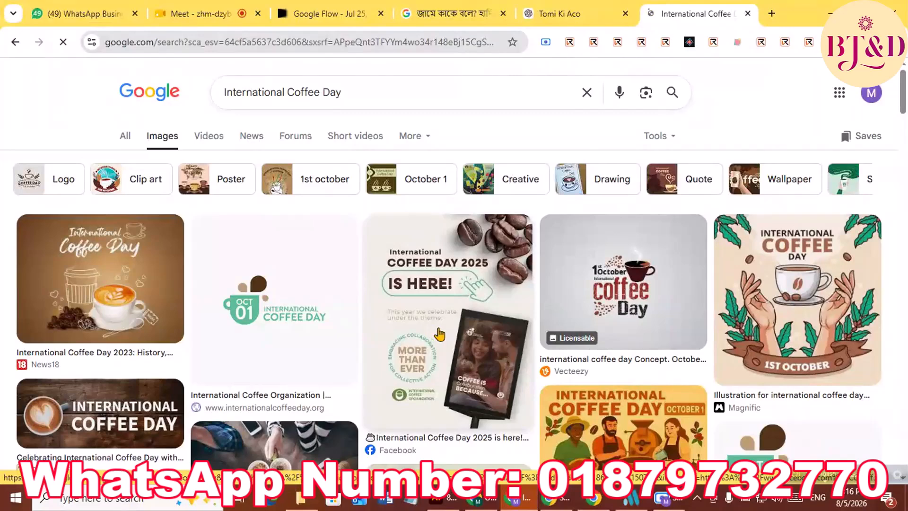
# Step: Browse the International Coffee Day image results for design styles and visual themes
pyautogui.scroll(-3, 442, 312)
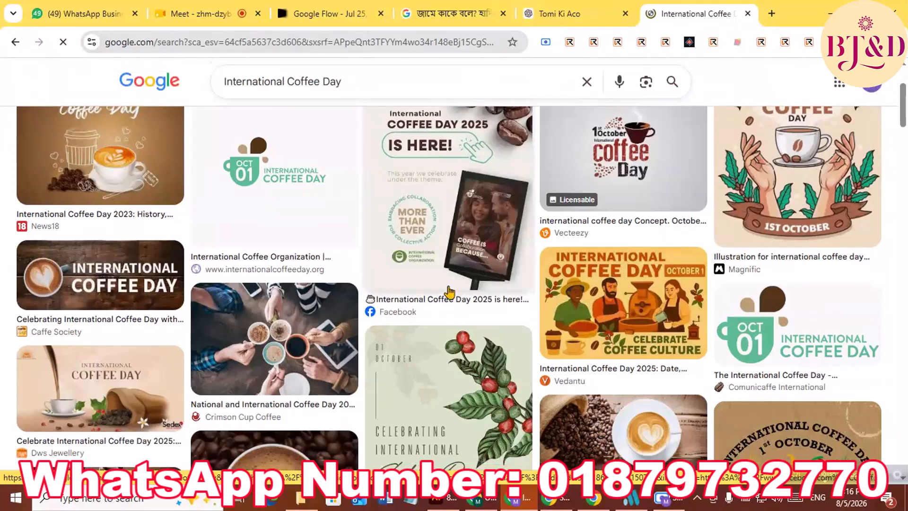
pyautogui.scroll(-2, 416, 295)
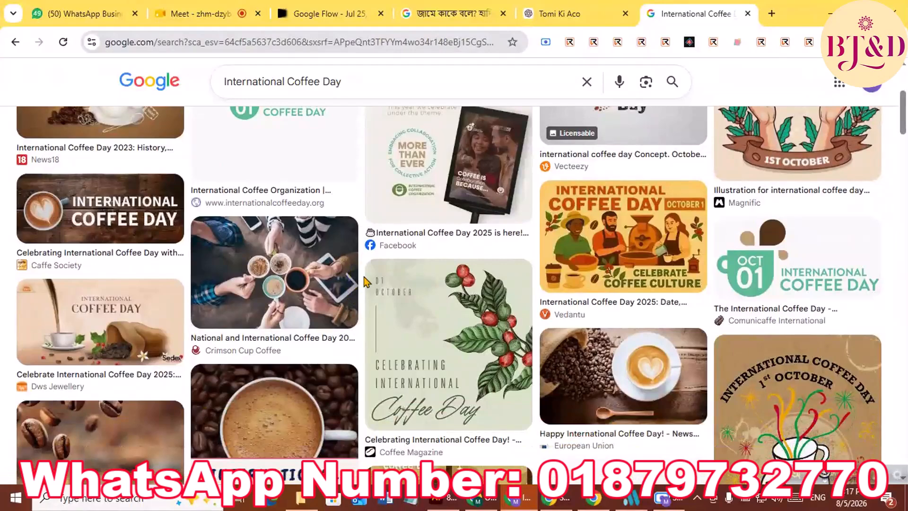
pyautogui.scroll(-3, 365, 281)
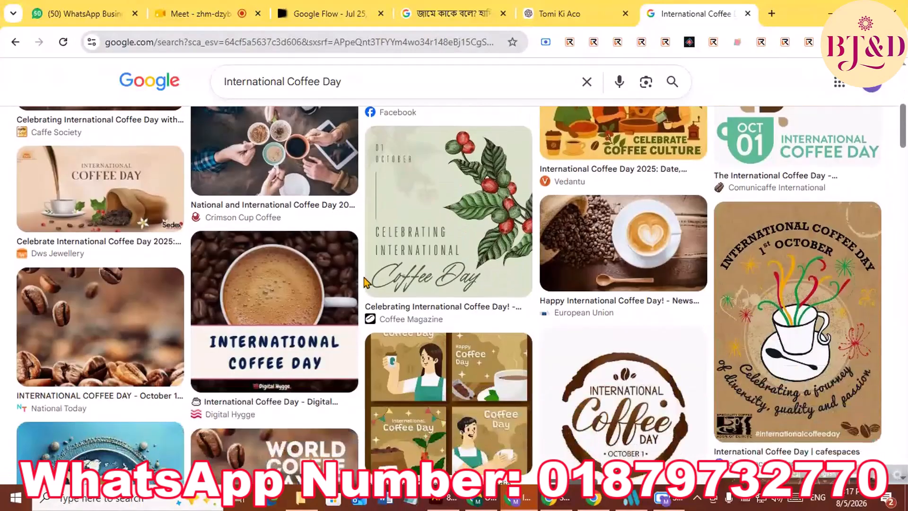
pyautogui.scroll(-3, 365, 282)
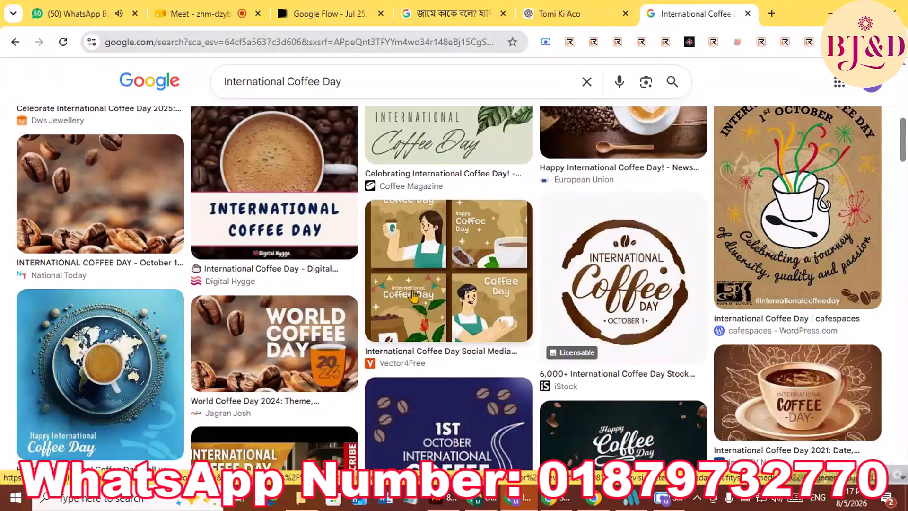
pyautogui.scroll(-3, 414, 296)
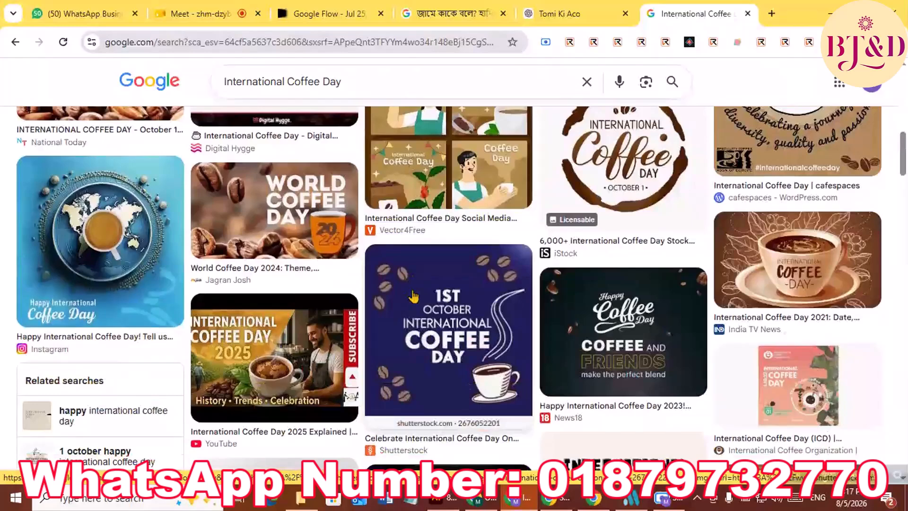
pyautogui.scroll(2, 414, 295)
pyautogui.scroll(-4, 414, 296)
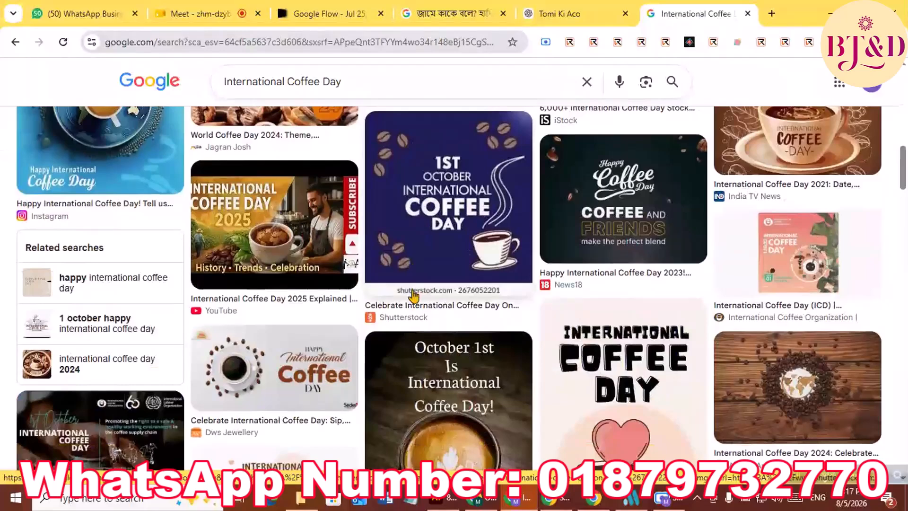
pyautogui.scroll(15, 377, 304)
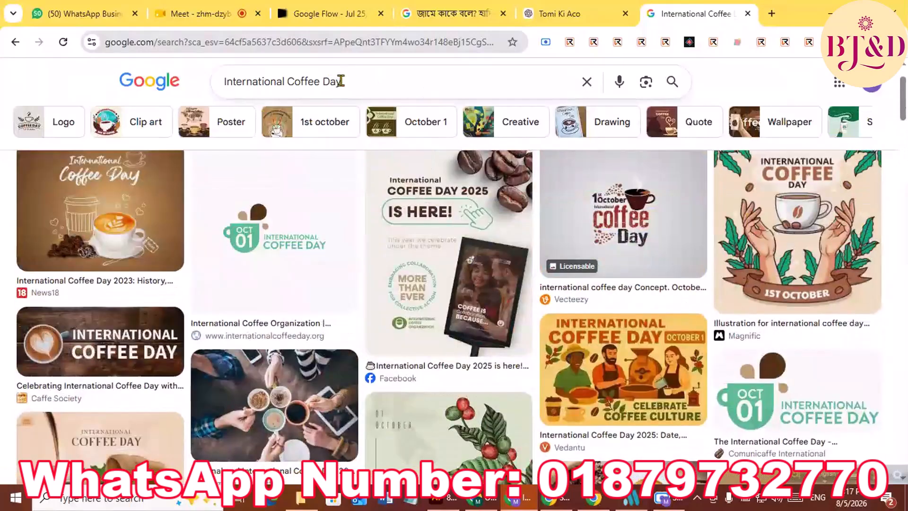
# Step: Refine the image search to "International Coffee Day silhouette icon vector design"
pyautogui.click(373, 82)
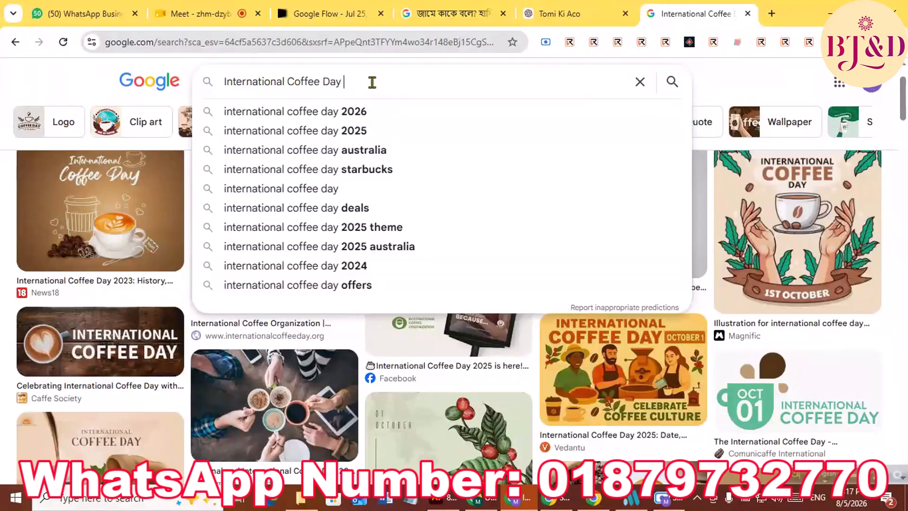
pyautogui.write('sil')
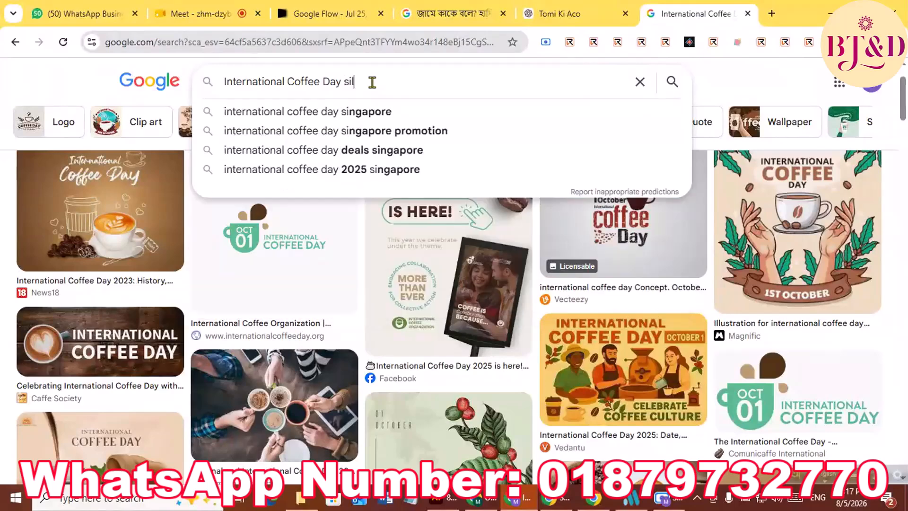
pyautogui.write('houe')
pyautogui.write('tte ')
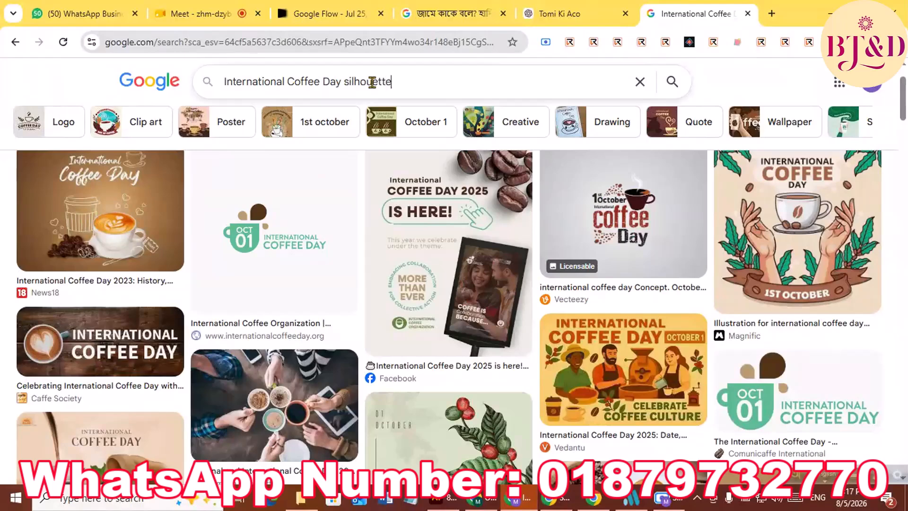
pyautogui.write('icon')
pyautogui.write('vector dresign')
pyautogui.press('Return')
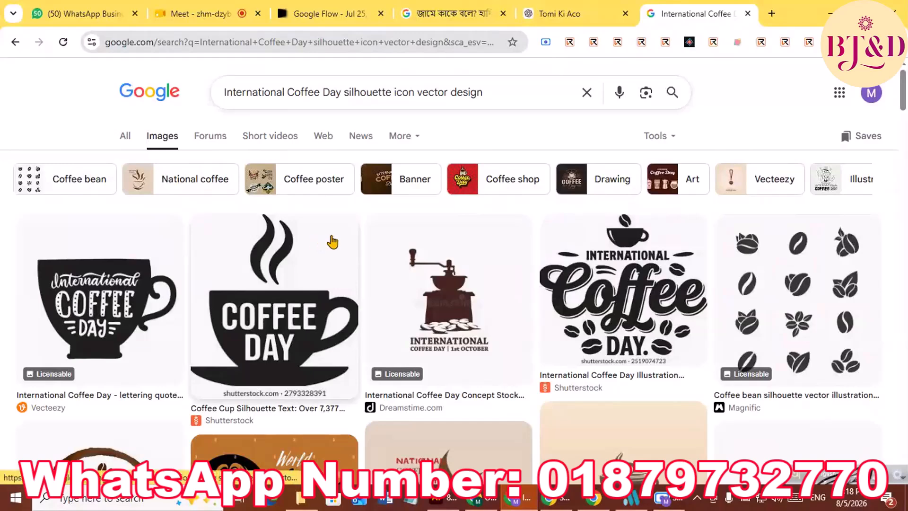
# Step: Examine the silhouette icon image results for coffee cup, grinder, bean and lettering design references
pyautogui.scroll(-2, 333, 242)
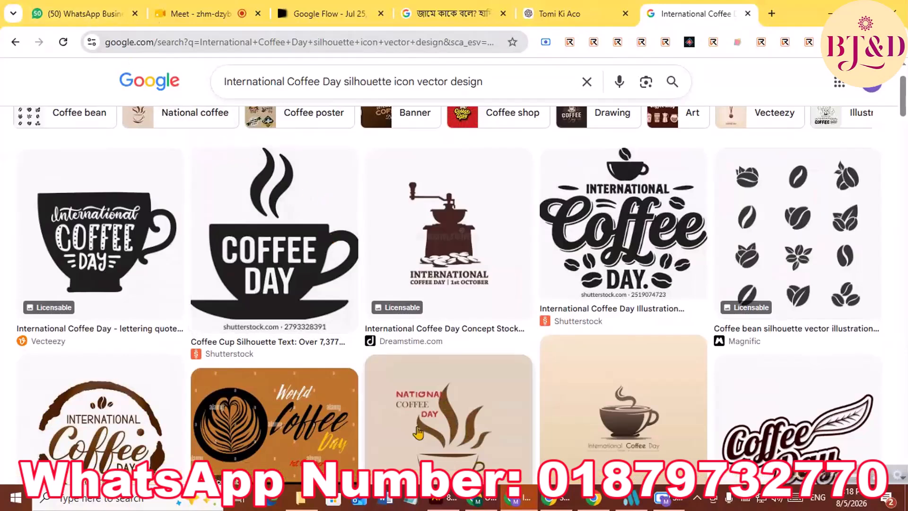
pyautogui.scroll(2, 331, 261)
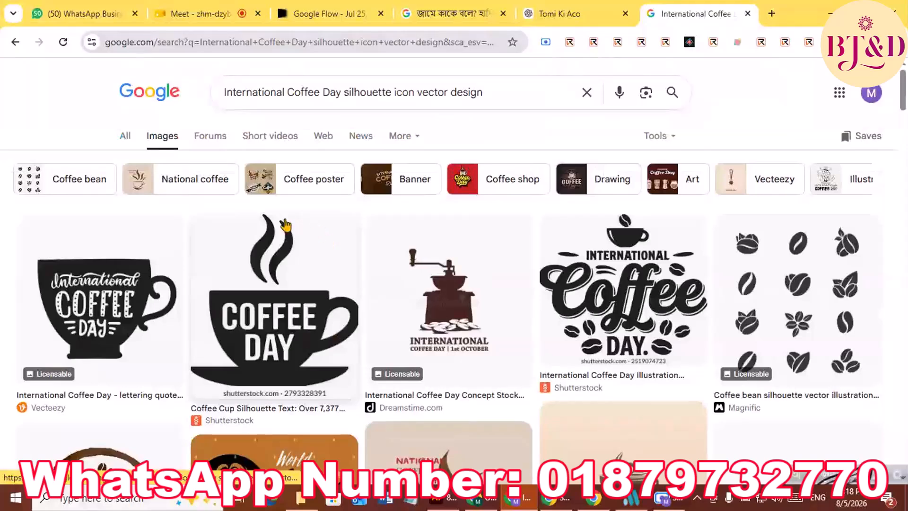
pyautogui.scroll(-3, 263, 227)
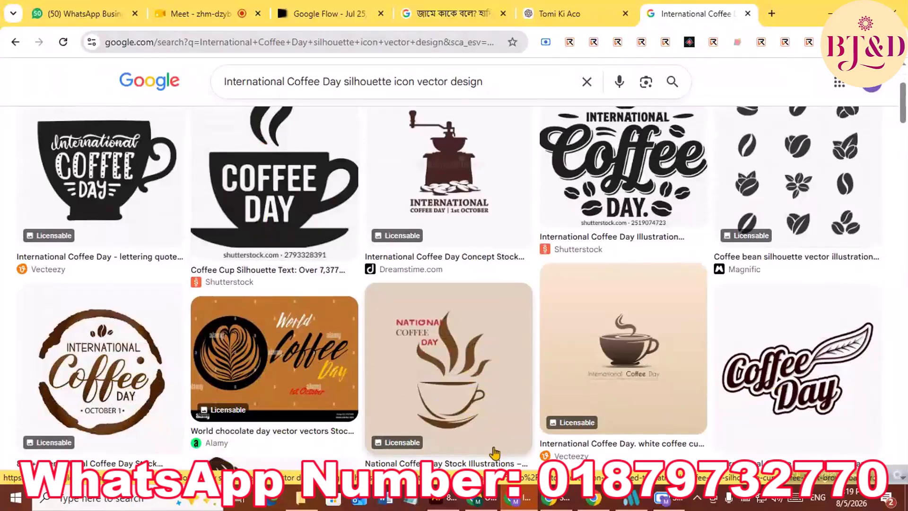
pyautogui.moveTo(477, 506)
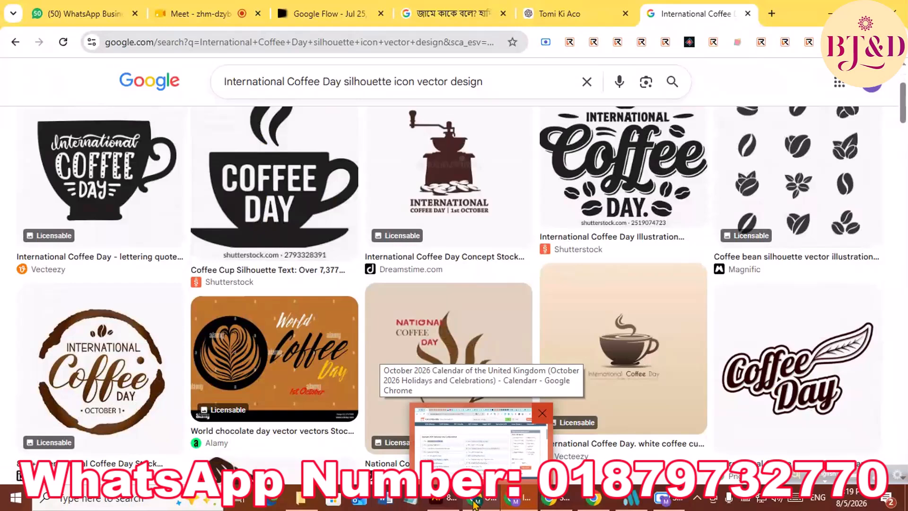
pyautogui.scroll(2, 413, 207)
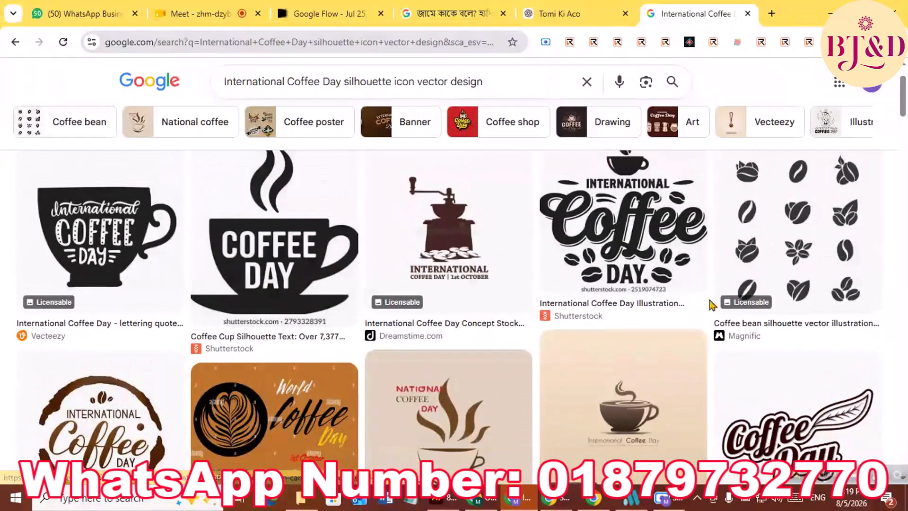
pyautogui.scroll(2, 536, 271)
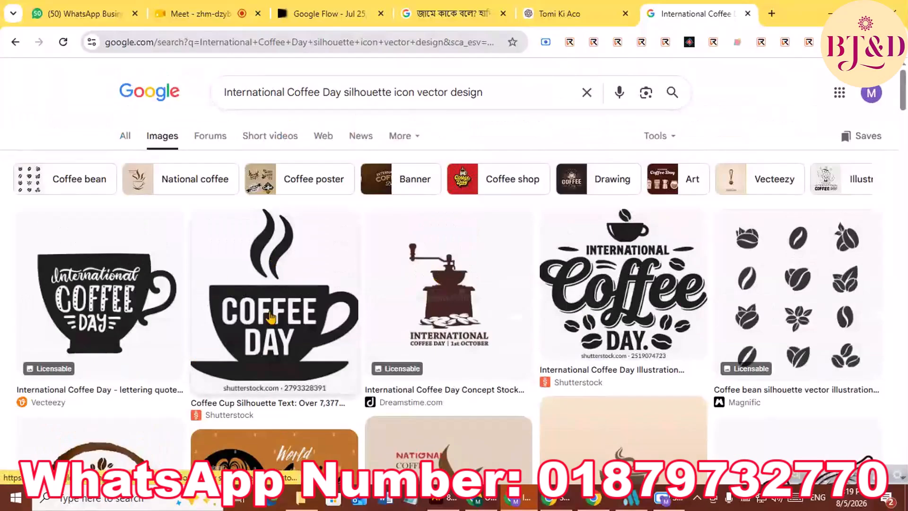
pyautogui.scroll(-1, 627, 256)
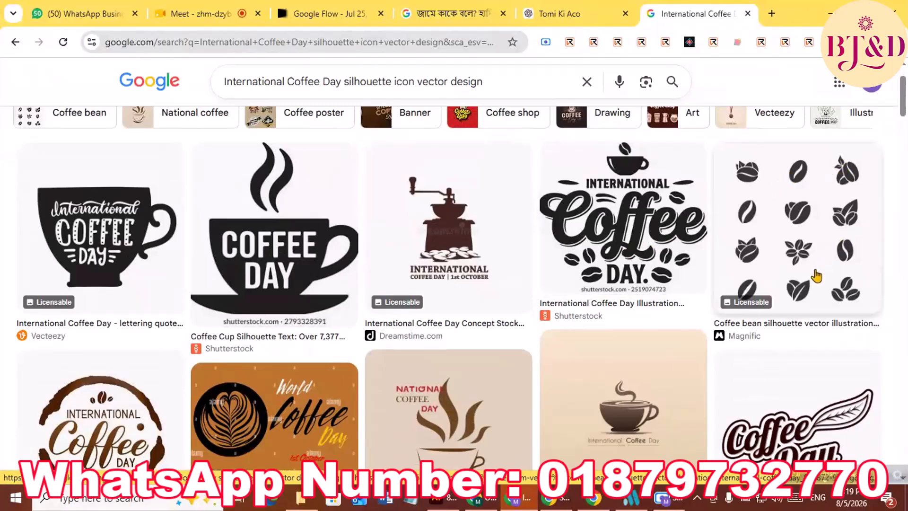
# Step: Browse further down the coffee image results for cup silhouettes, icon sets, round badges, line art and lettering layouts
pyautogui.scroll(-1, 699, 264)
pyautogui.scroll(-1, 699, 263)
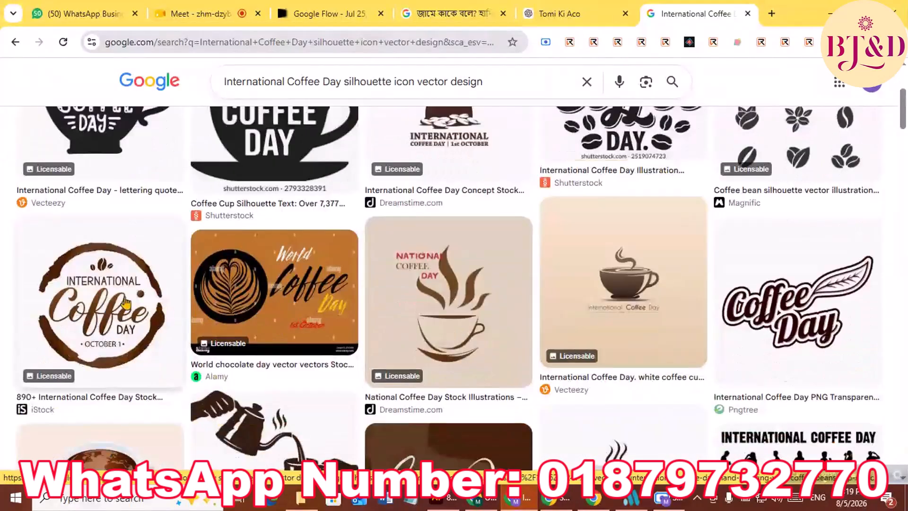
pyautogui.scroll(-1, 103, 293)
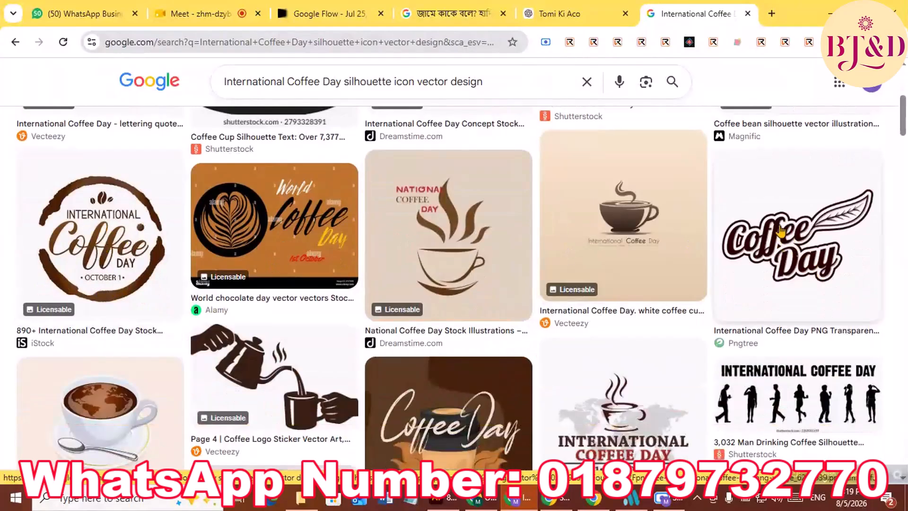
pyautogui.scroll(-1, 635, 222)
pyautogui.scroll(-3, 635, 222)
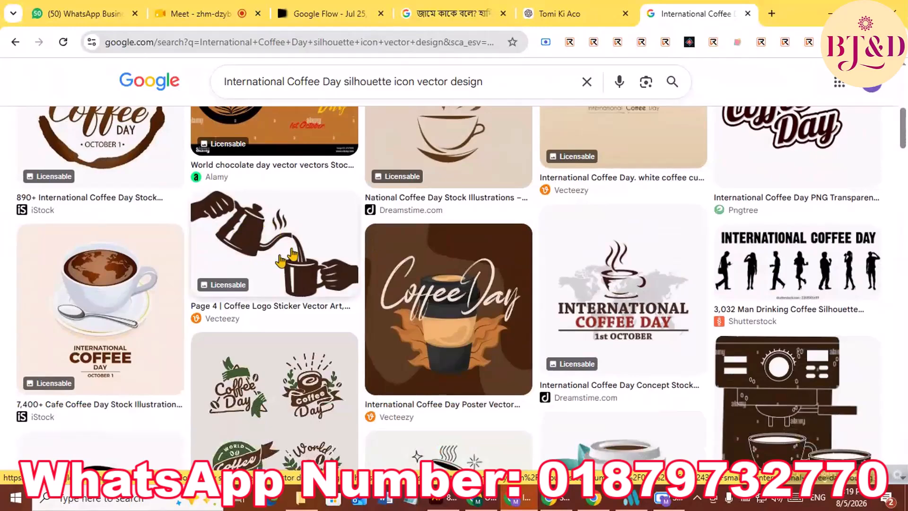
pyautogui.scroll(-3, 293, 255)
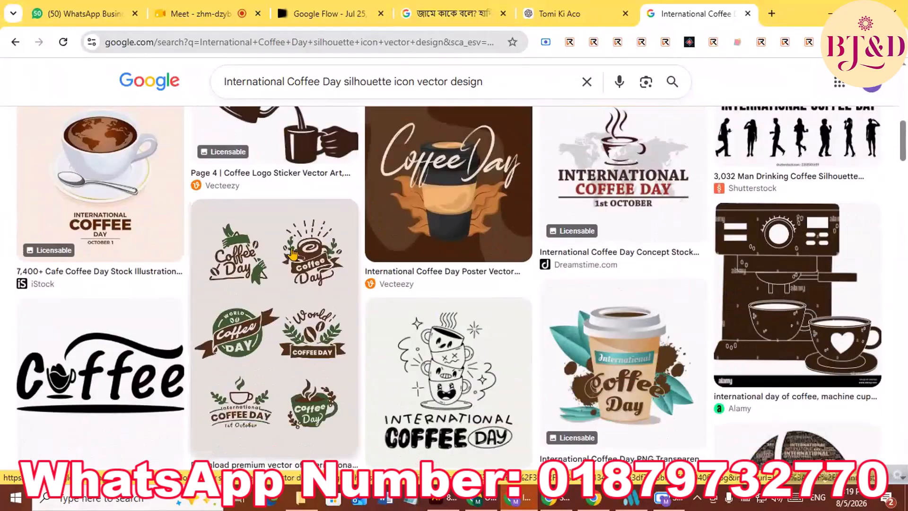
pyautogui.scroll(-7, 293, 254)
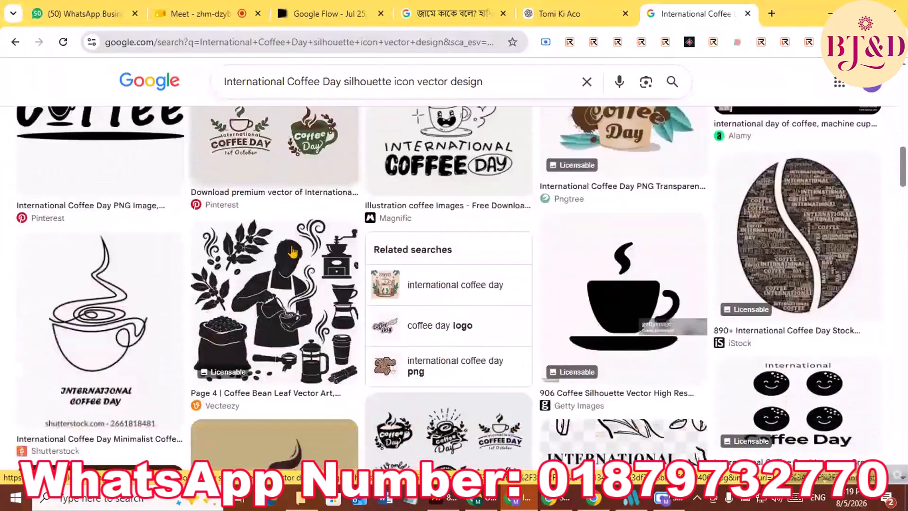
pyautogui.scroll(1, 292, 252)
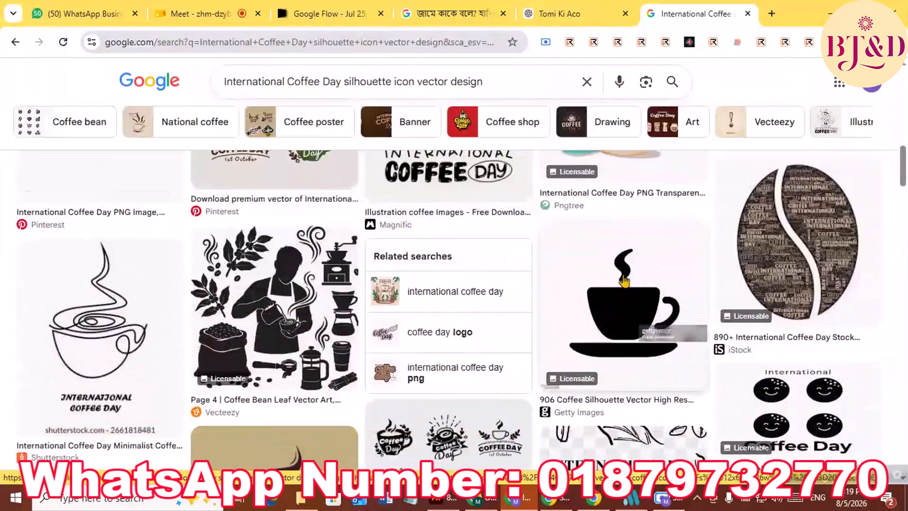
pyautogui.scroll(-1, 437, 261)
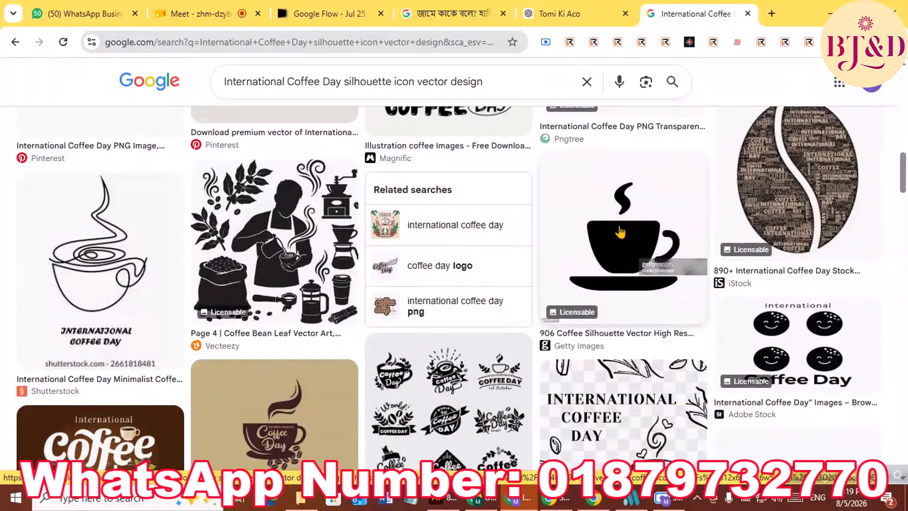
pyautogui.scroll(-2, 409, 249)
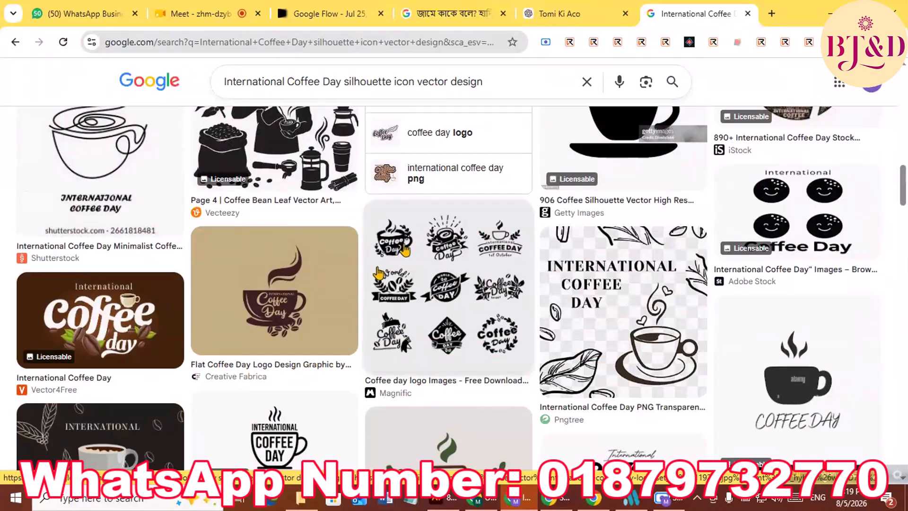
pyautogui.scroll(-1, 378, 269)
pyautogui.scroll(-1, 299, 282)
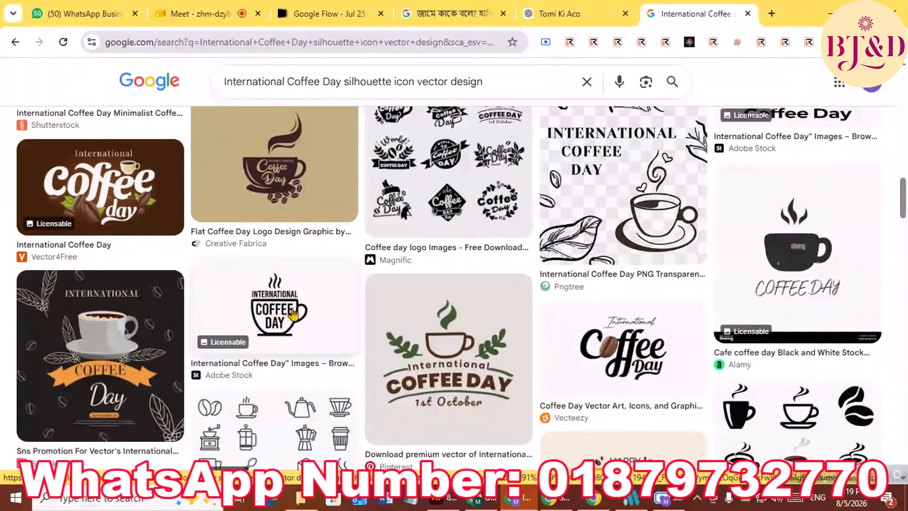
pyautogui.scroll(-2, 395, 297)
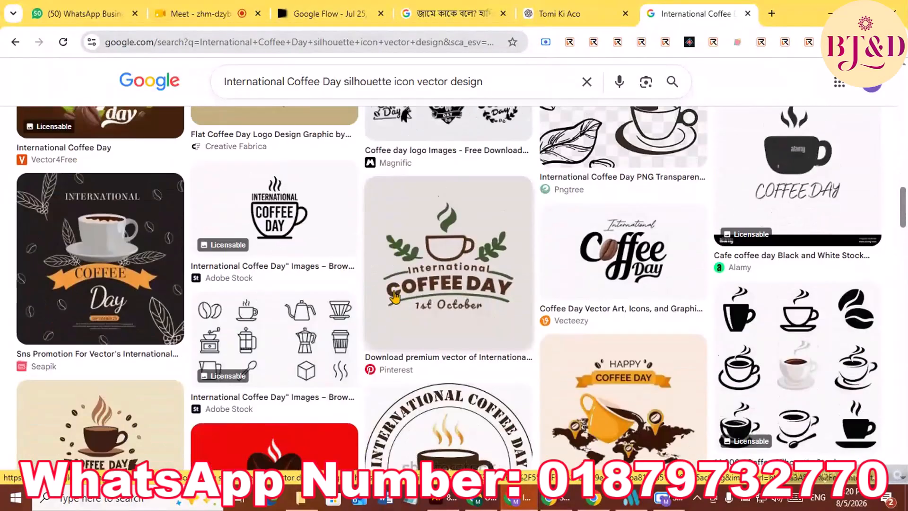
pyautogui.scroll(-2, 395, 291)
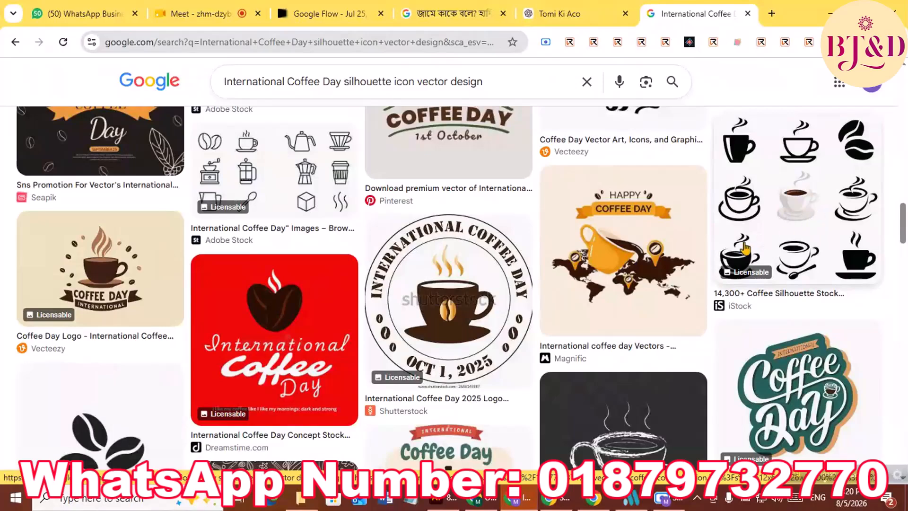
pyautogui.scroll(-1, 620, 274)
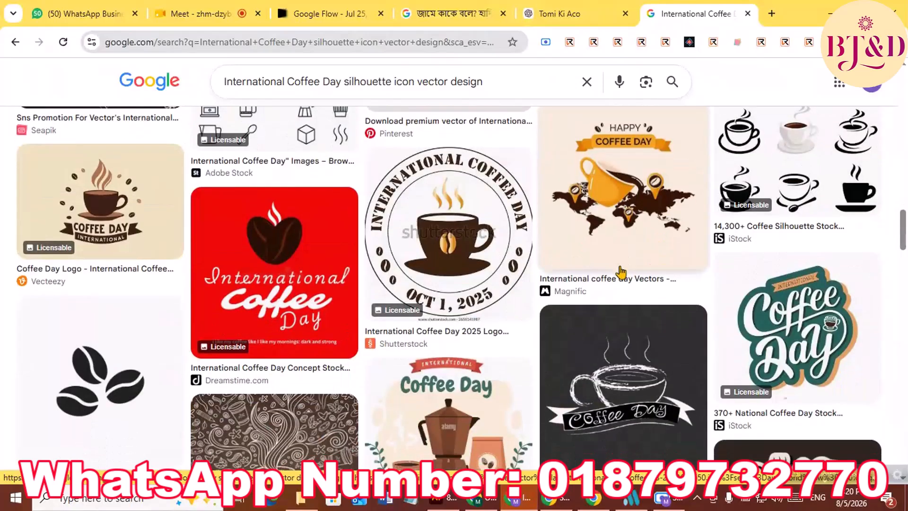
pyautogui.scroll(-2, 621, 274)
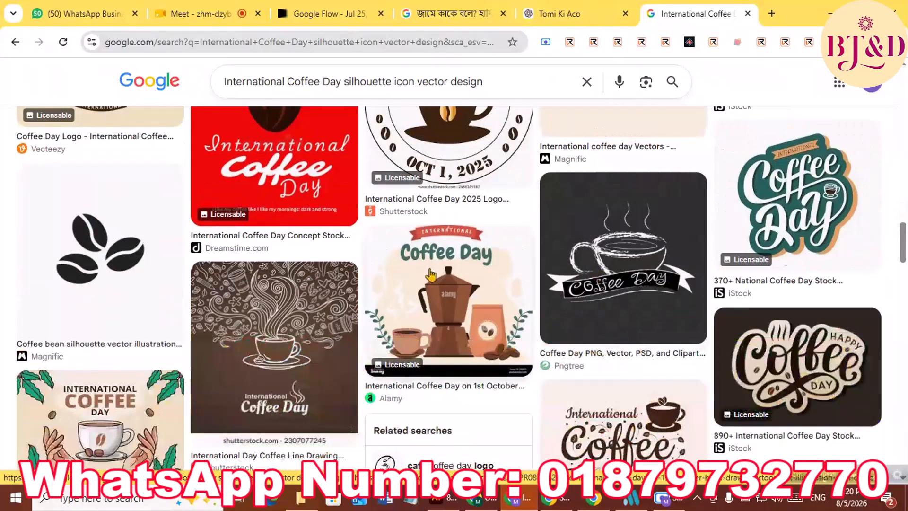
pyautogui.scroll(-3, 431, 274)
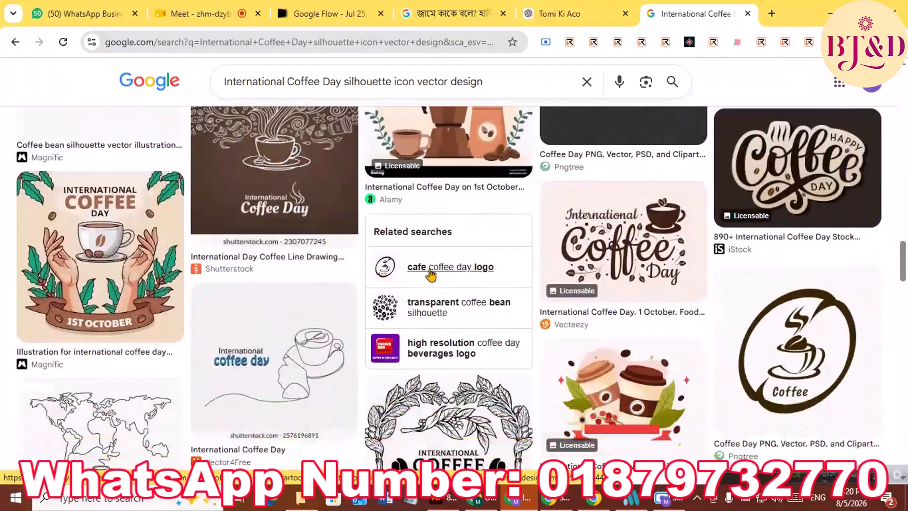
pyautogui.scroll(-1, 431, 275)
pyautogui.scroll(-1, 431, 274)
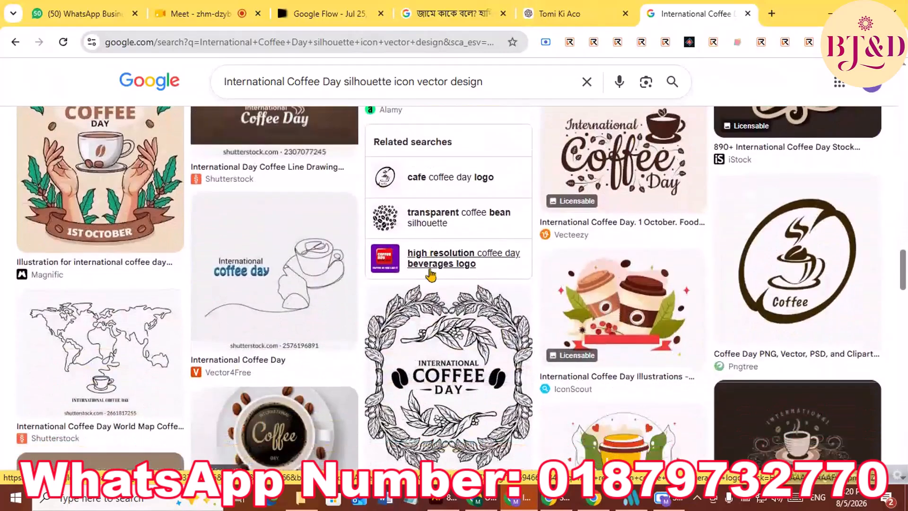
# Step: Return to the first image results and compare the simple black cup silhouettes, barista icon set and coffee logo collections as references
pyautogui.scroll(10, 431, 274)
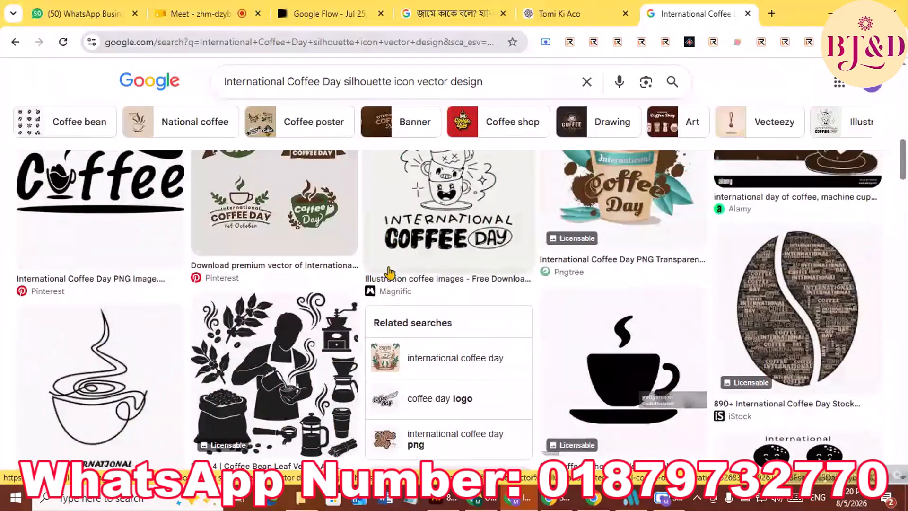
pyautogui.scroll(10, 389, 273)
pyautogui.scroll(5, 389, 273)
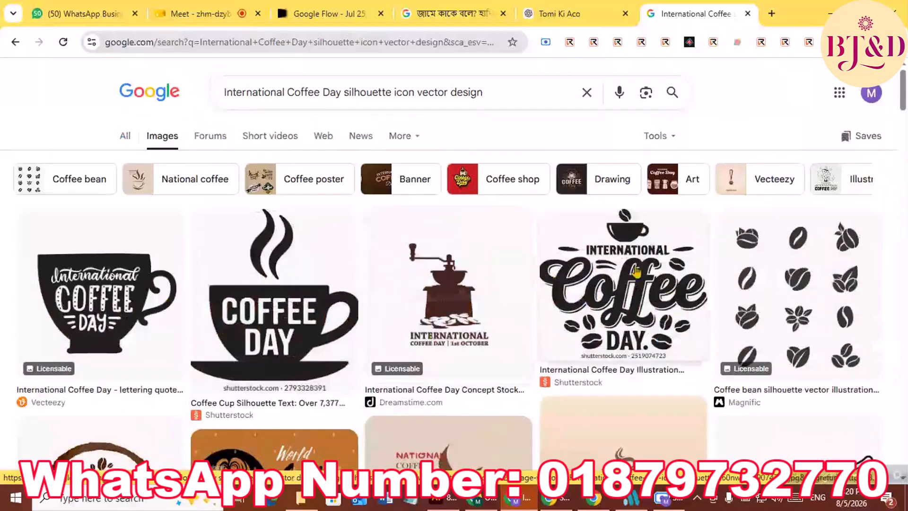
pyautogui.scroll(-4, 521, 278)
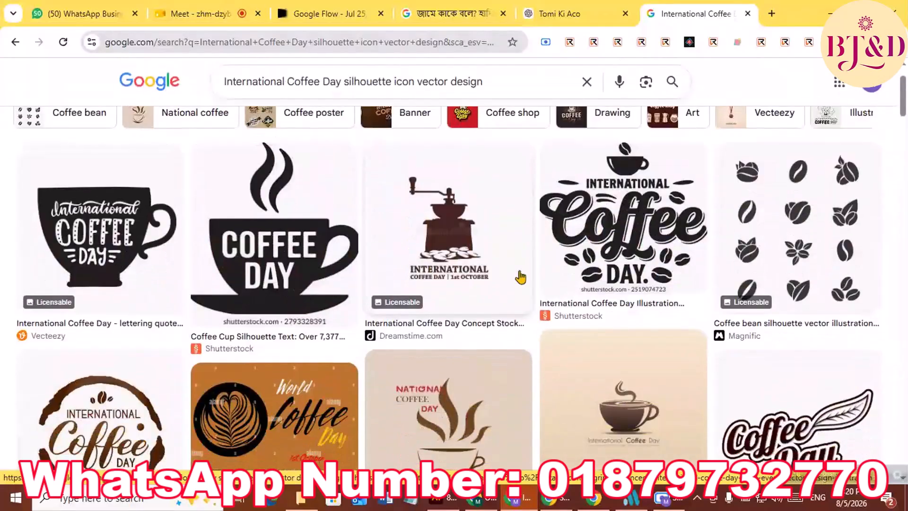
pyautogui.scroll(-3, 521, 277)
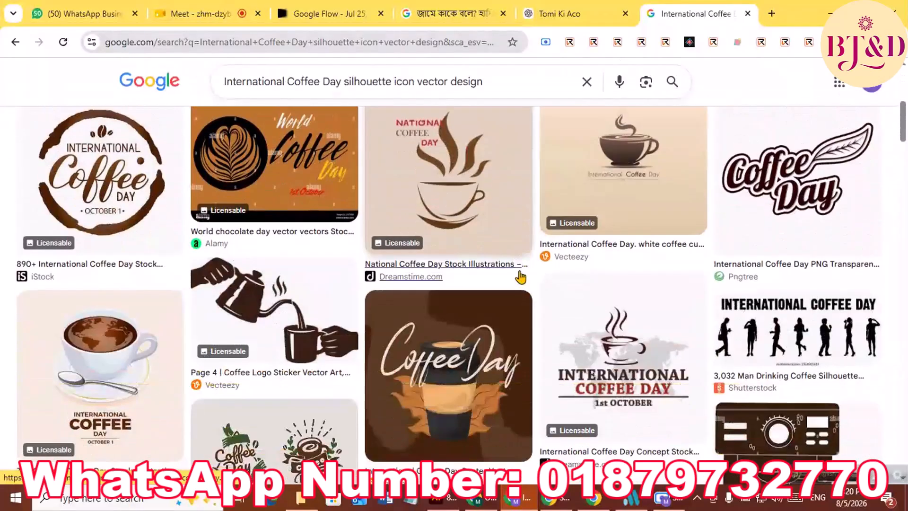
pyautogui.scroll(2, 521, 275)
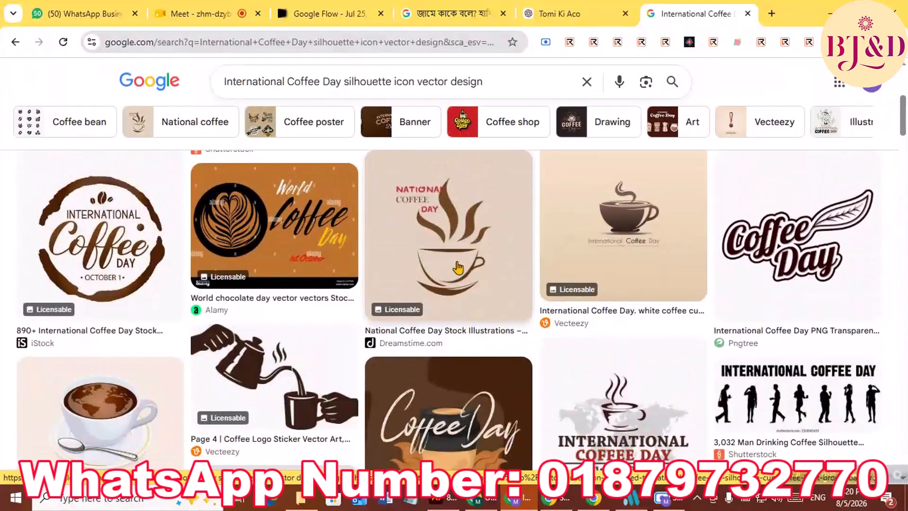
pyautogui.scroll(2, 458, 259)
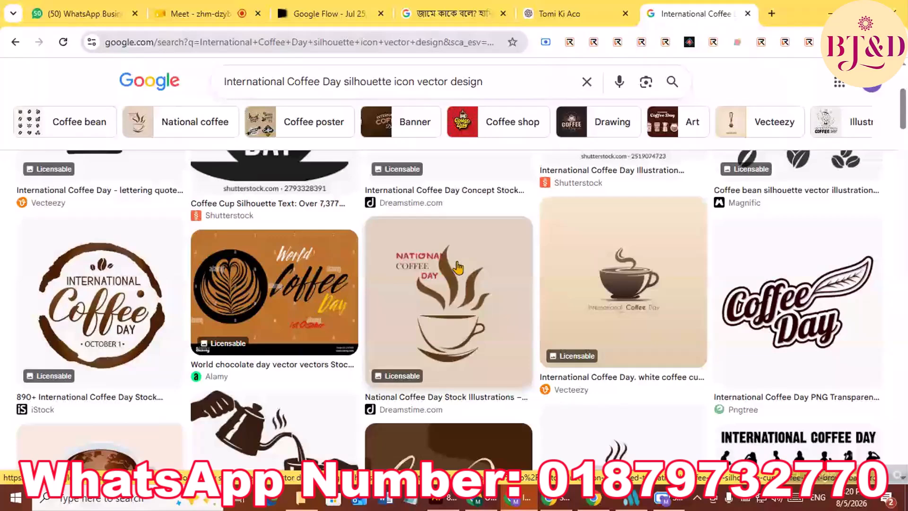
pyautogui.scroll(4, 473, 264)
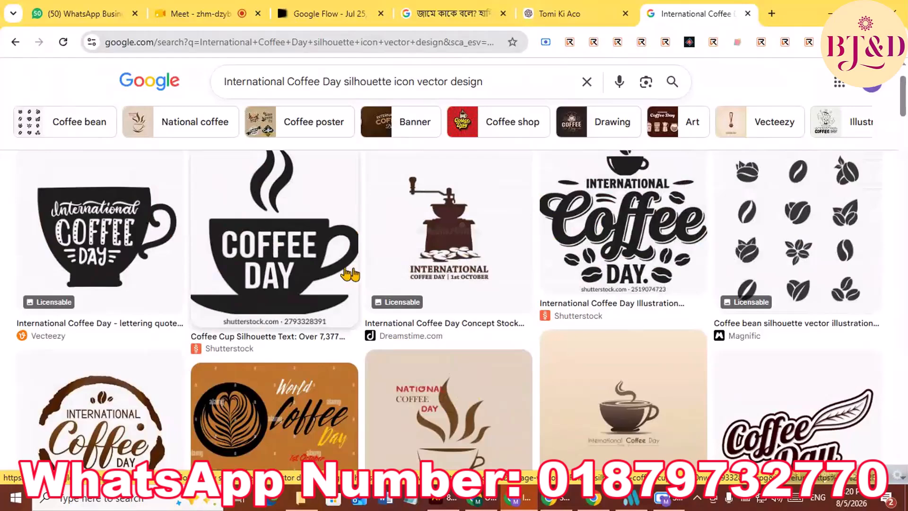
pyautogui.scroll(-3, 459, 320)
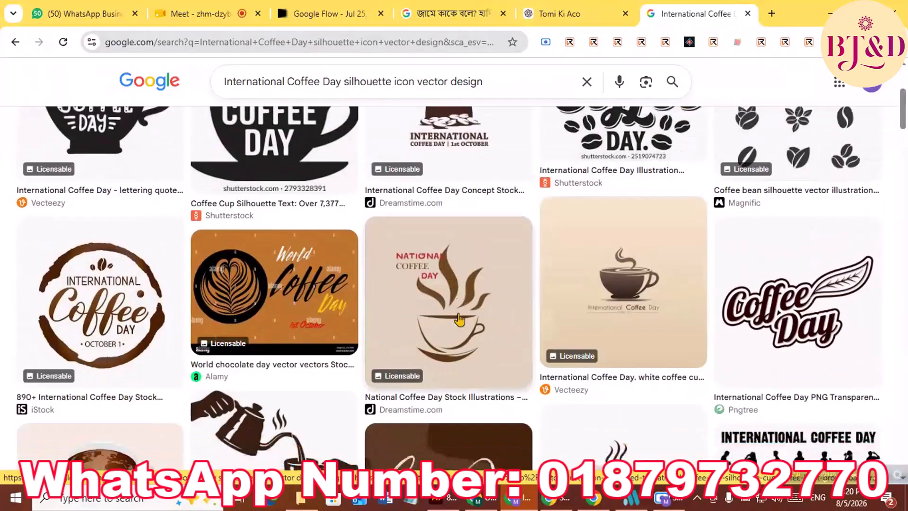
pyautogui.scroll(-5, 459, 320)
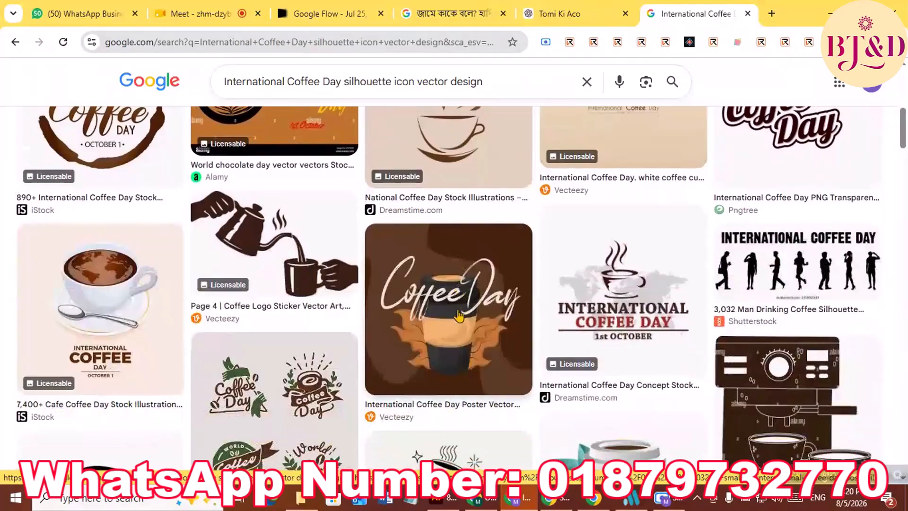
pyautogui.scroll(-3, 459, 315)
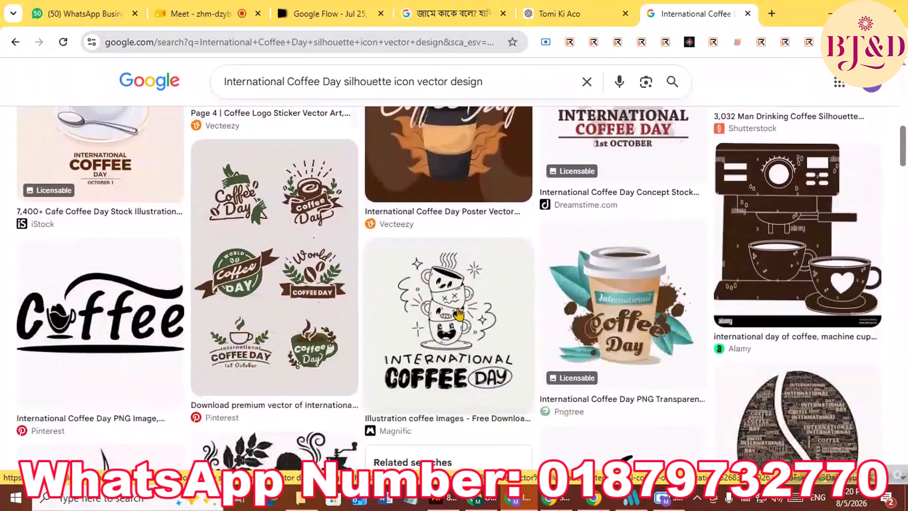
pyautogui.scroll(-3, 459, 314)
pyautogui.scroll(-2, 459, 314)
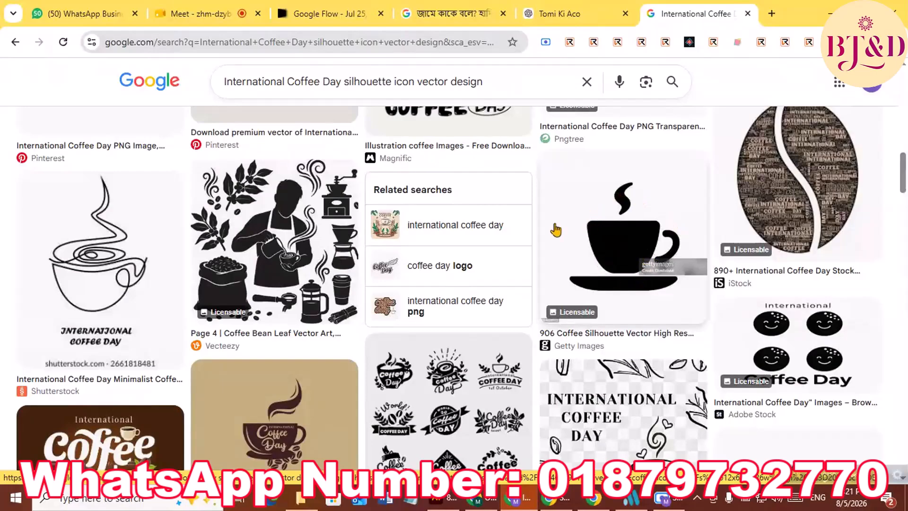
pyautogui.scroll(-3, 478, 239)
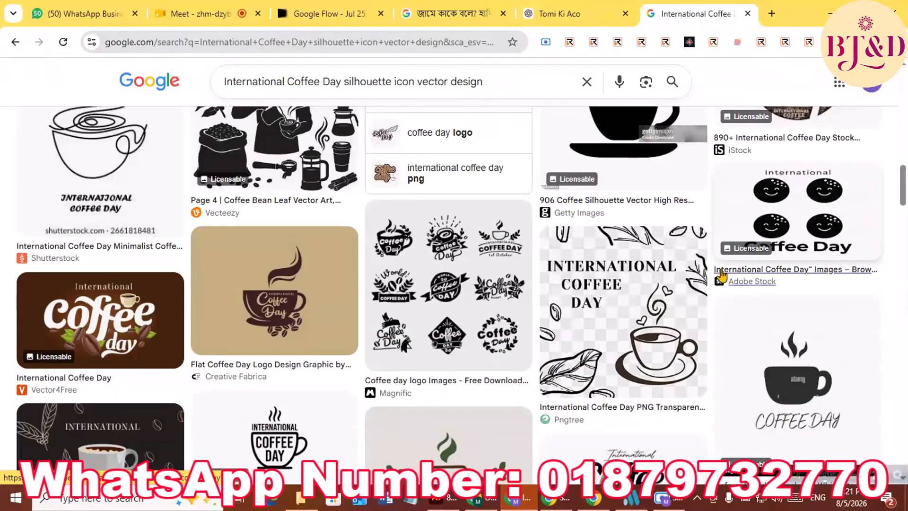
pyautogui.scroll(-1, 728, 246)
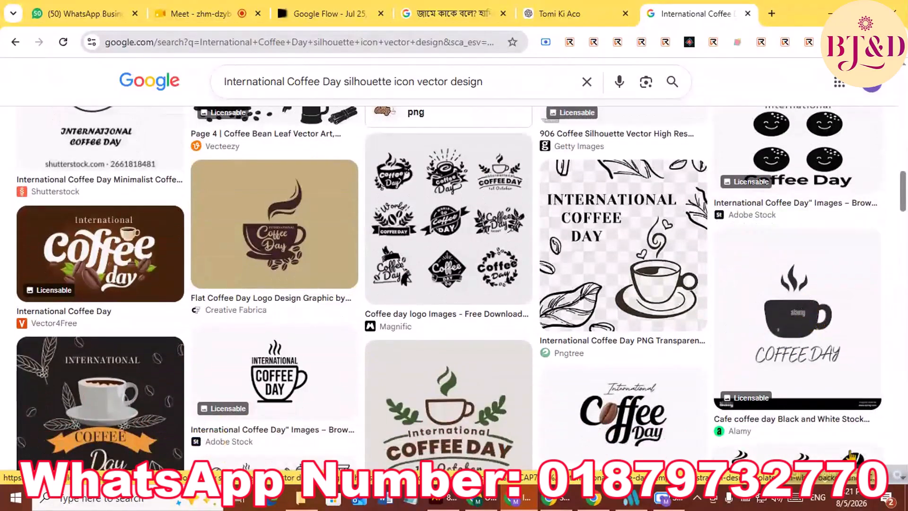
pyautogui.scroll(-1, 802, 361)
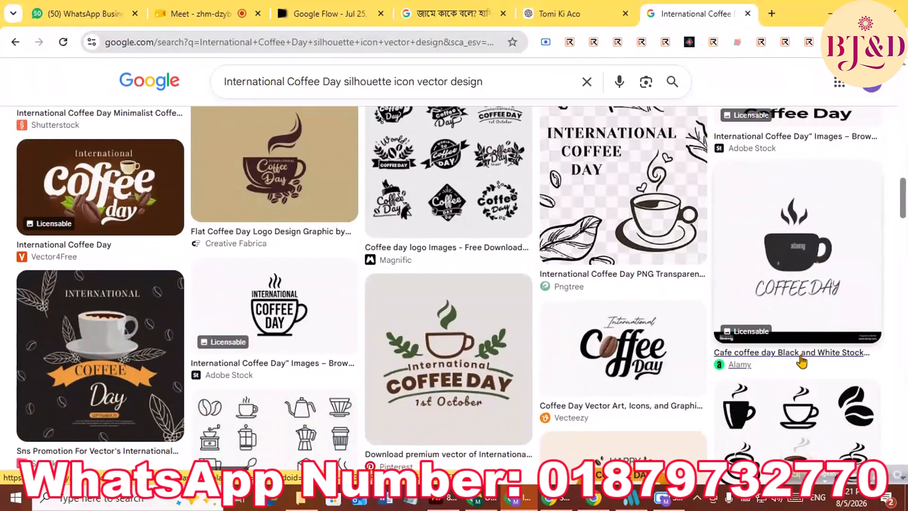
pyautogui.scroll(-2, 802, 362)
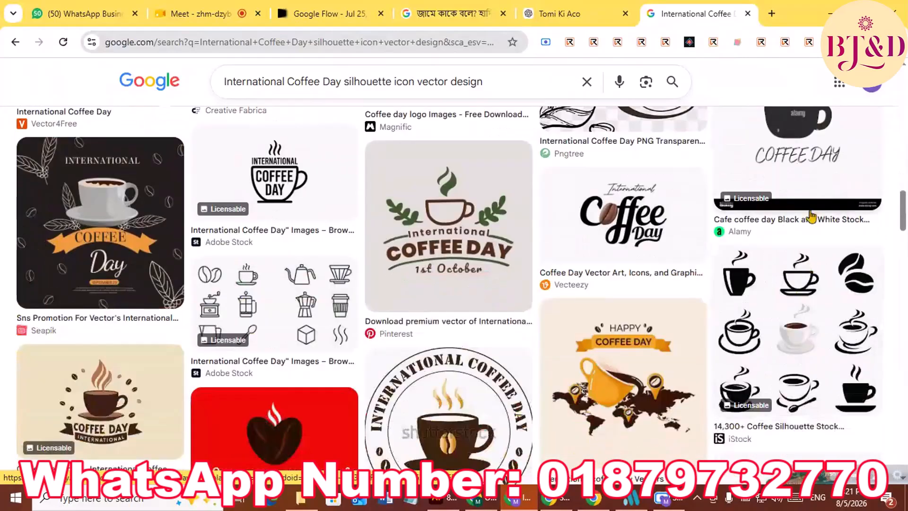
pyautogui.scroll(10, 751, 265)
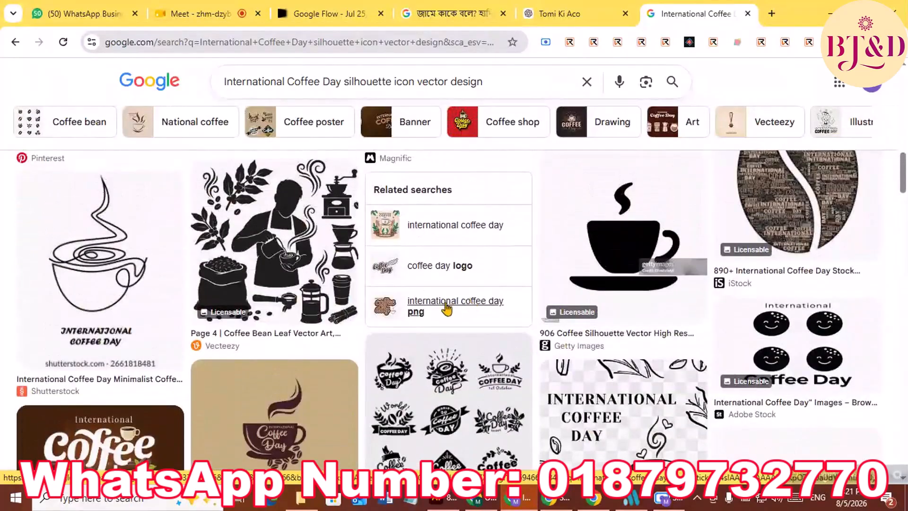
pyautogui.rightClick(634, 228)
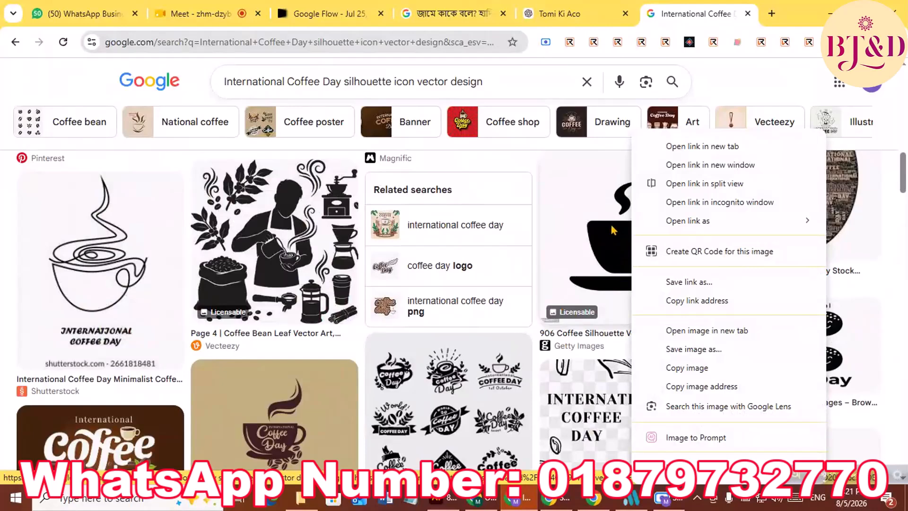
pyautogui.click(740, 84)
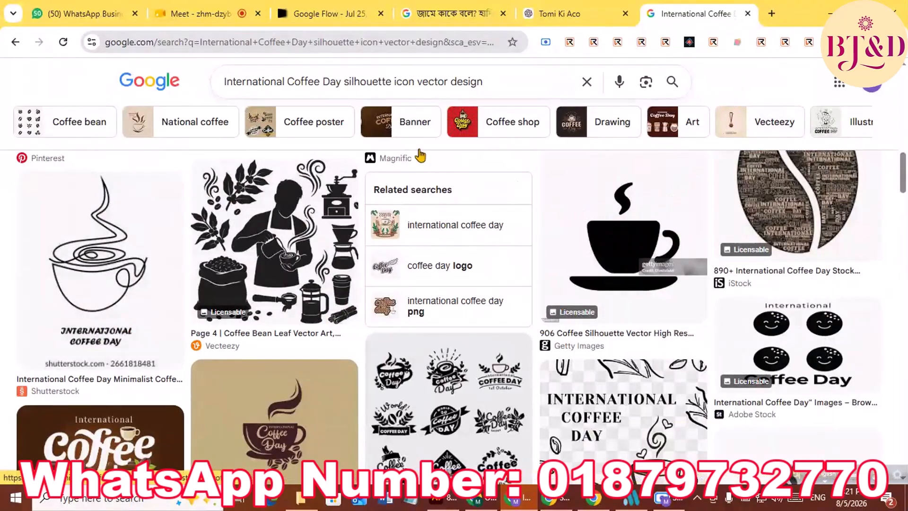
# Step: Copy the full search phrase "International Coffee Day silhouette icon vector design"
pyautogui.doubleClick(368, 81)
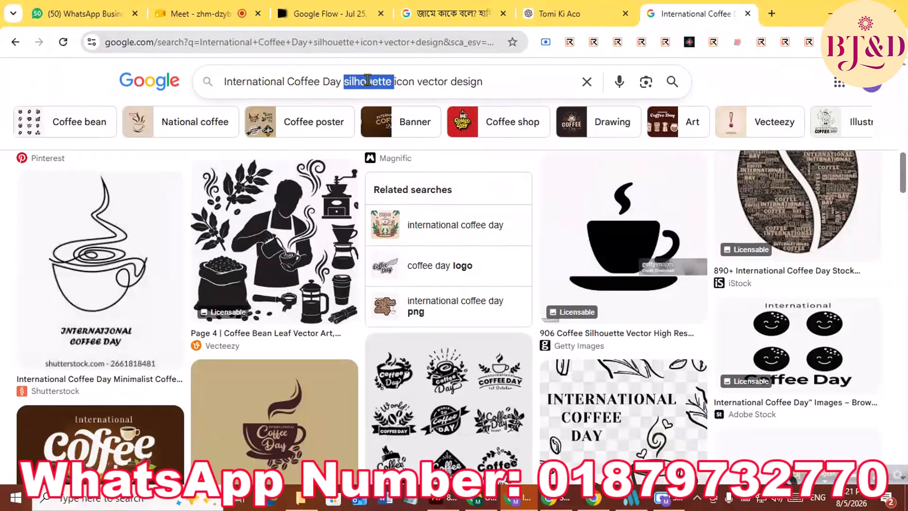
pyautogui.click(368, 80)
pyautogui.click(367, 80)
pyautogui.doubleClick(367, 80)
pyautogui.click(368, 80)
pyautogui.hotkey('ctrl', 'c')
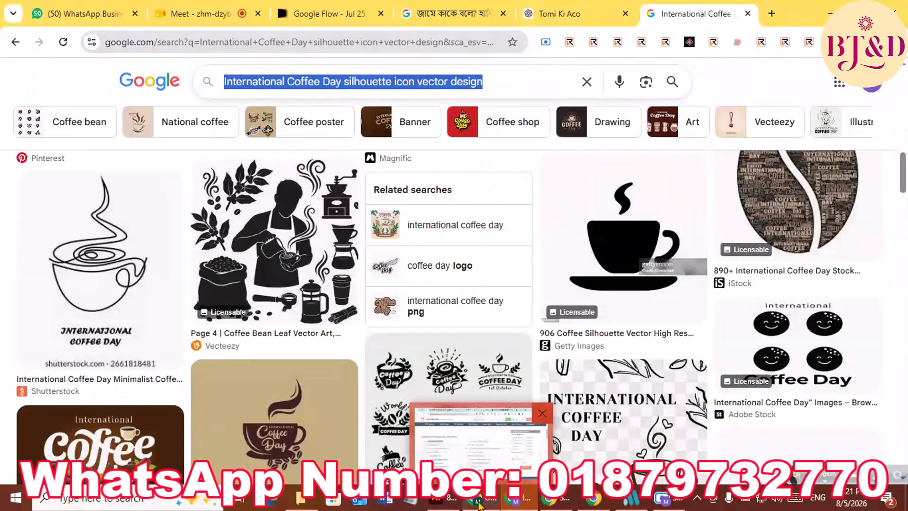
# Step: In the other browser window, run an image search for "International Coffee Day silhouette icon vector design" on a new page
pyautogui.click(479, 505)
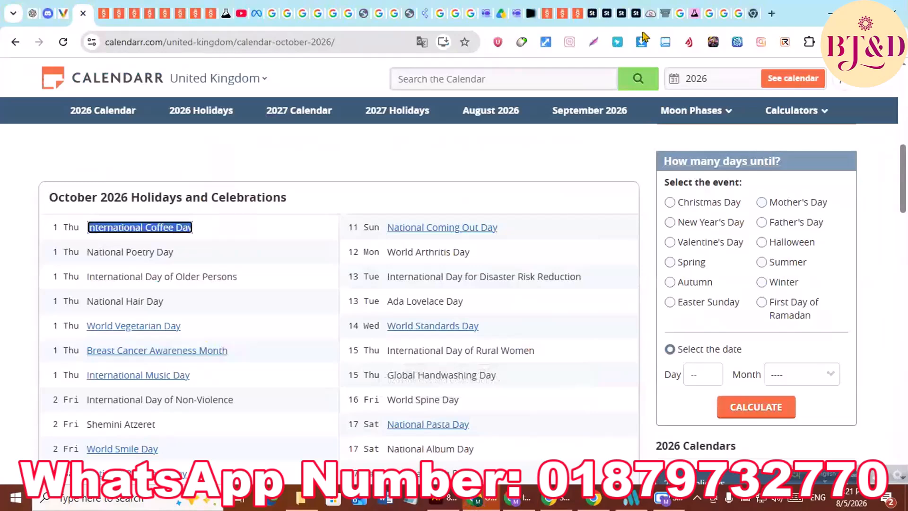
pyautogui.click(753, 14)
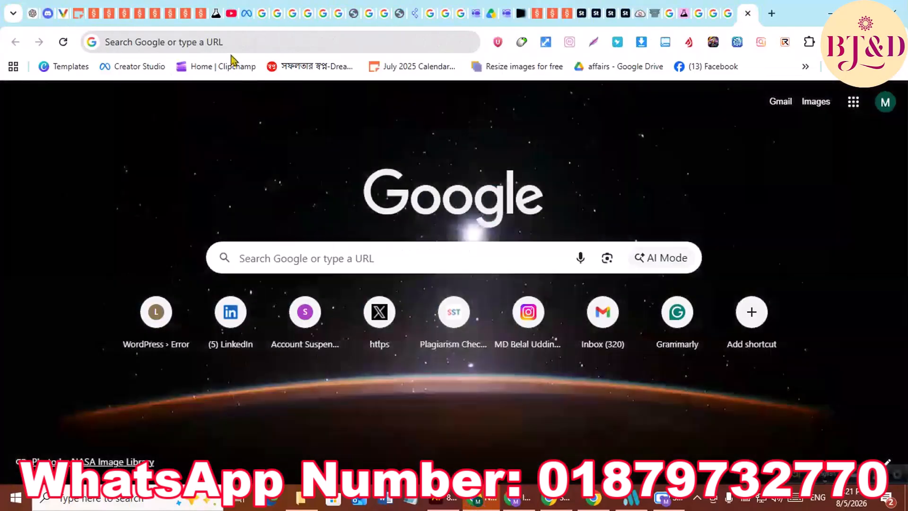
pyautogui.click(232, 40)
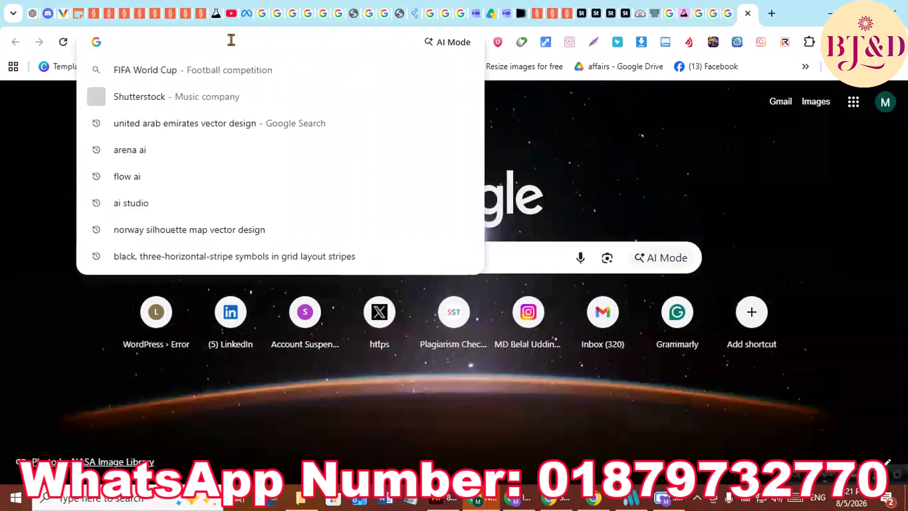
pyautogui.hotkey('ctrl', 'v')
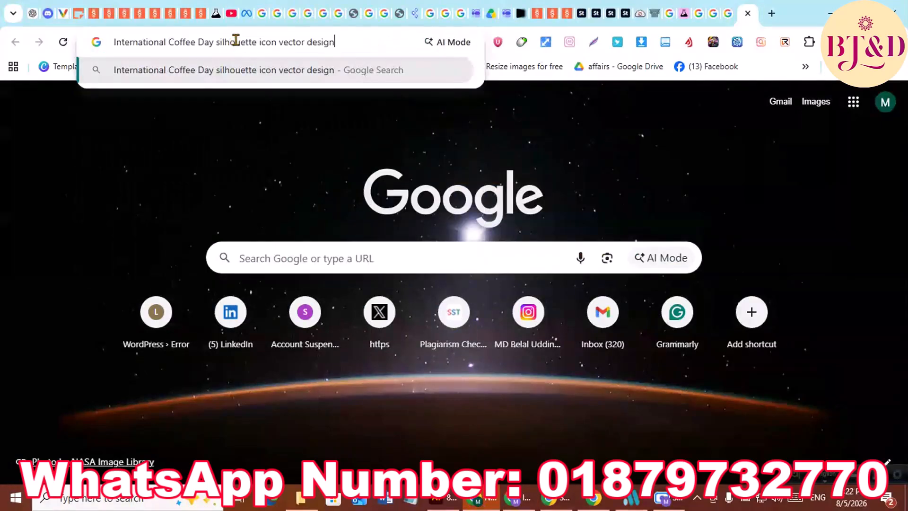
pyautogui.press('Return')
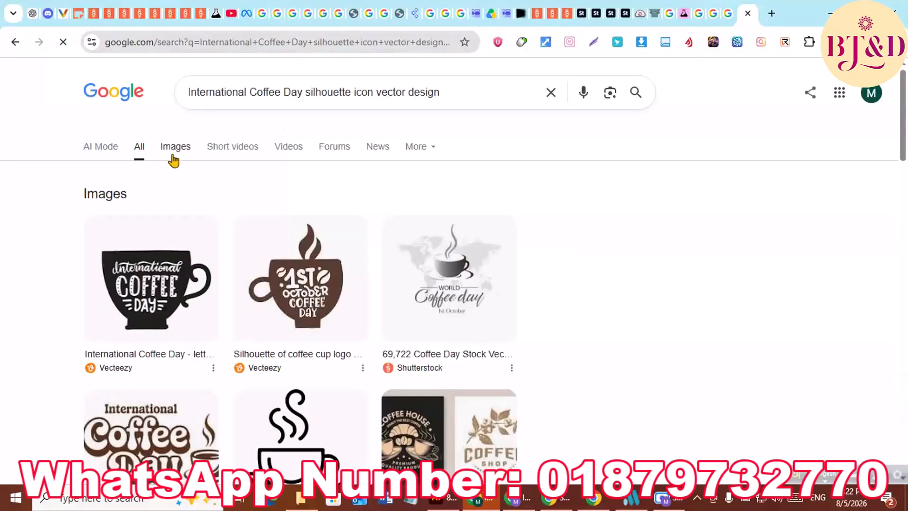
pyautogui.click(173, 154)
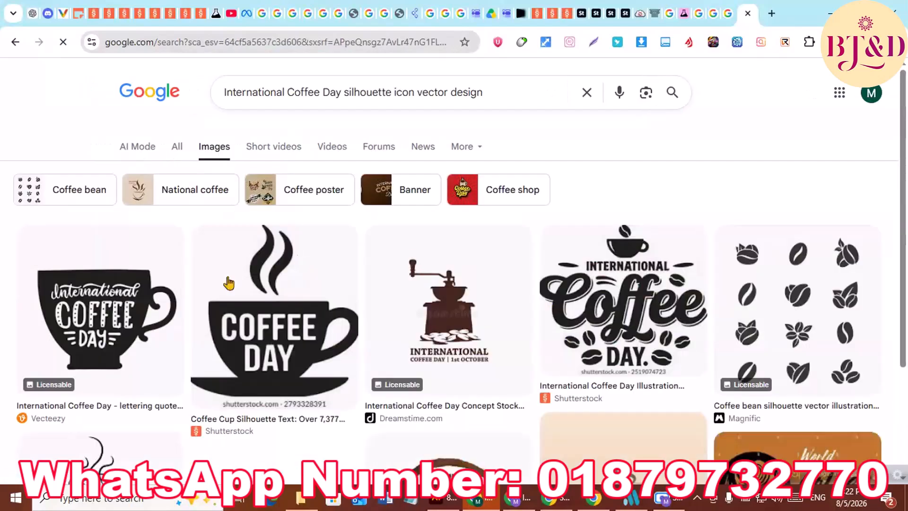
# Step: Generate a prompt with CSVNest from the plain black coffee cup silhouette in the image results, copy it and dismiss the generator
pyautogui.scroll(-1, 101, 301)
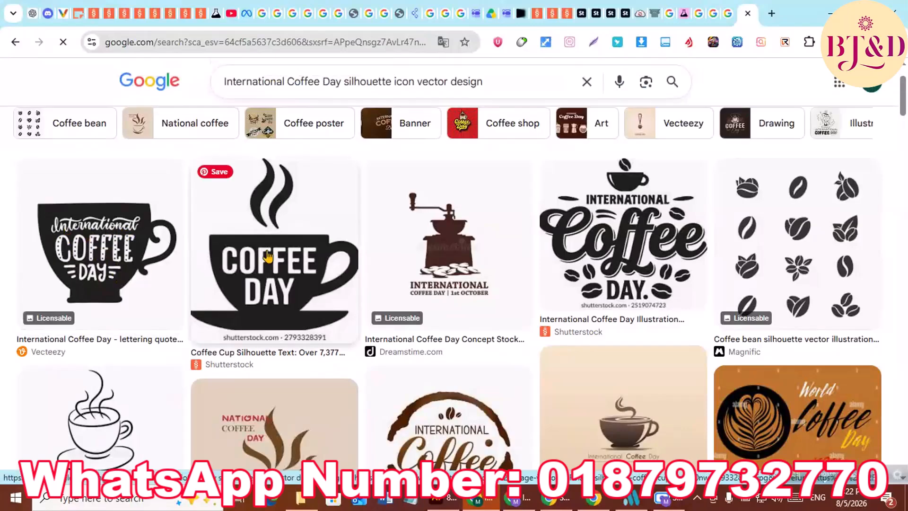
pyautogui.scroll(-2, 267, 256)
pyautogui.scroll(-4, 483, 245)
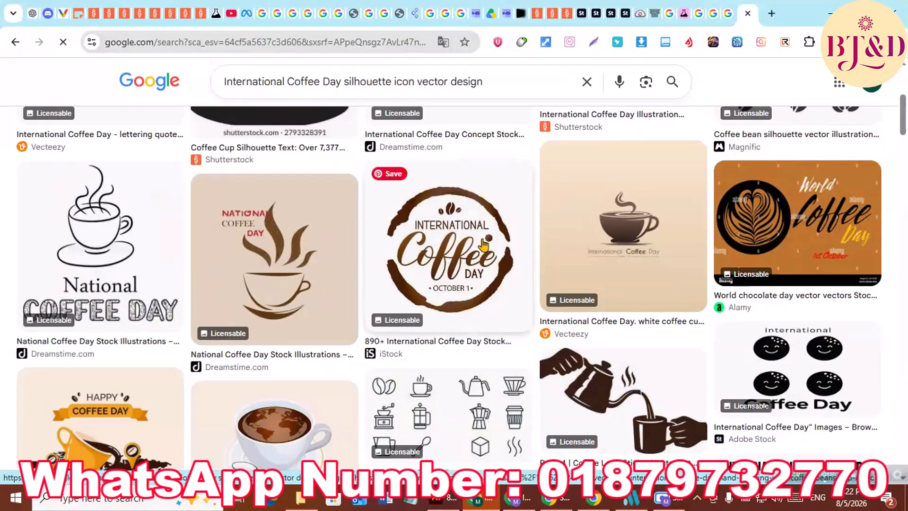
pyautogui.scroll(-7, 482, 245)
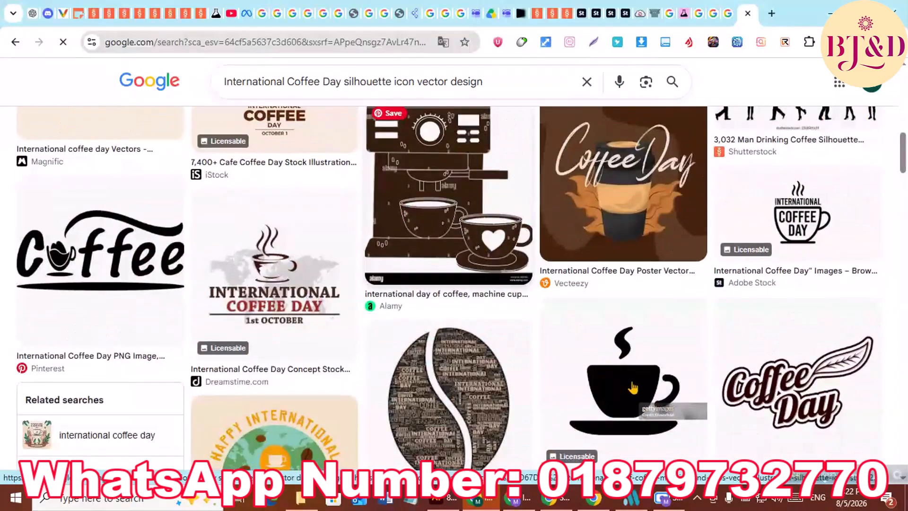
pyautogui.rightClick(633, 388)
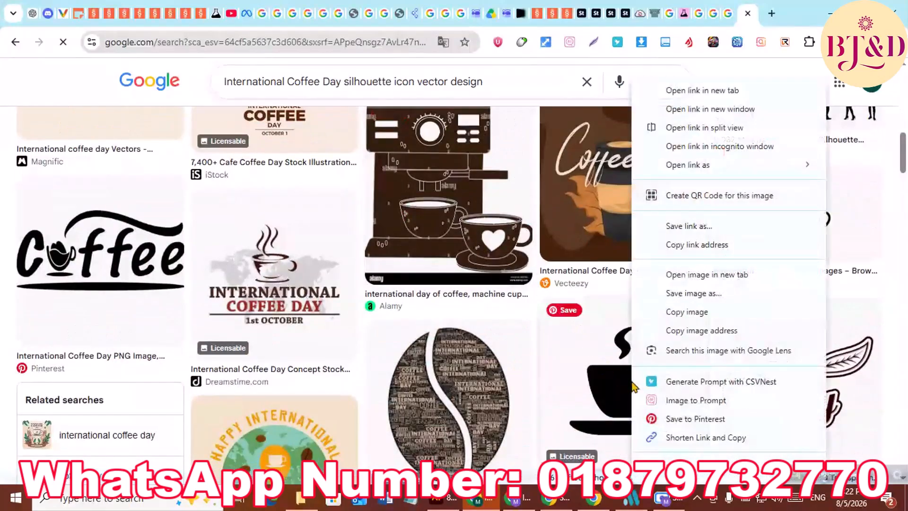
pyautogui.click(681, 384)
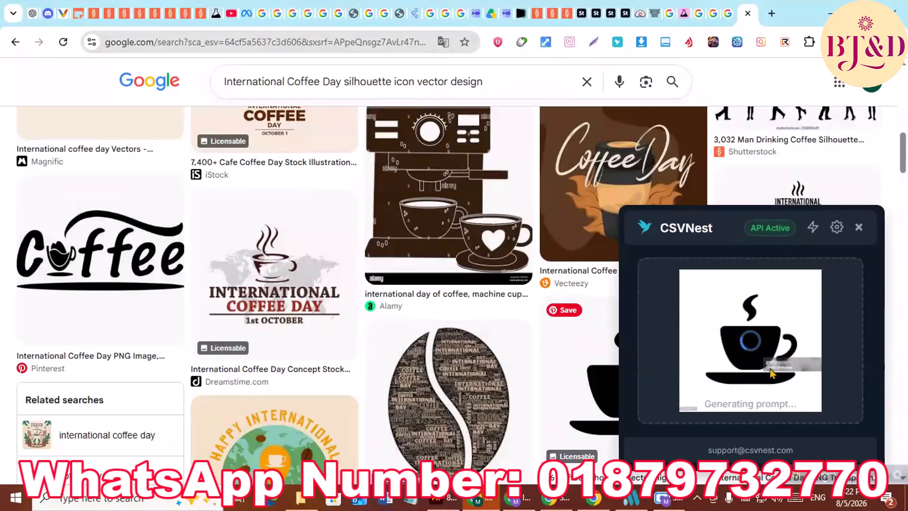
pyautogui.click(681, 412)
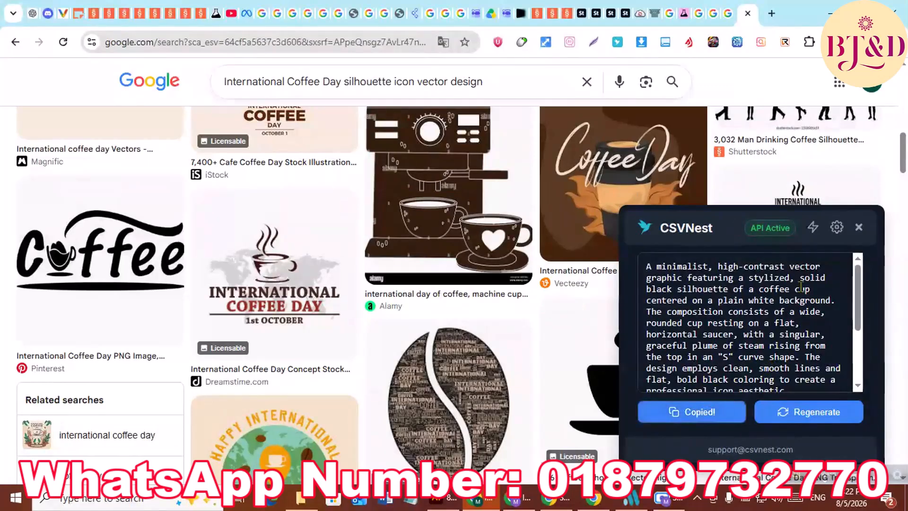
pyautogui.click(858, 228)
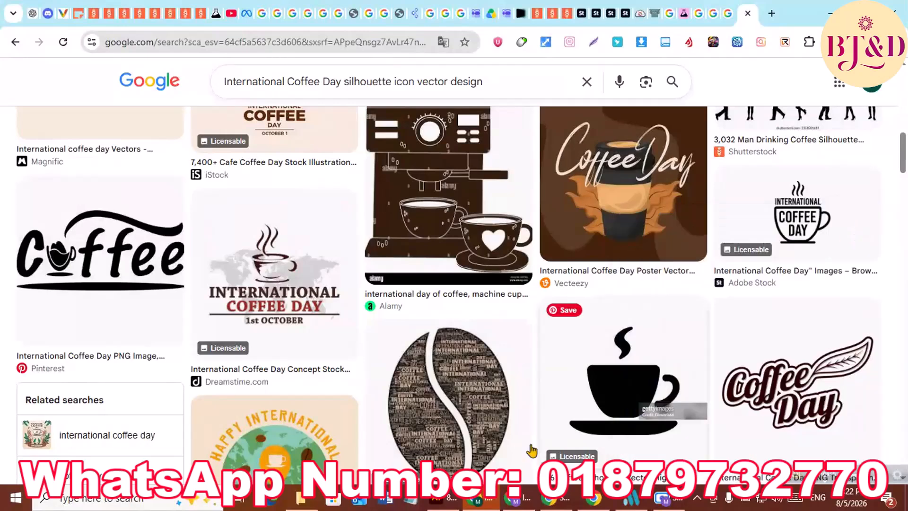
# Step: Switch to the Google Flow project, paste the copied prompt and generate three 1:1 images with Nano Banana 2 Lite
pyautogui.click(522, 500)
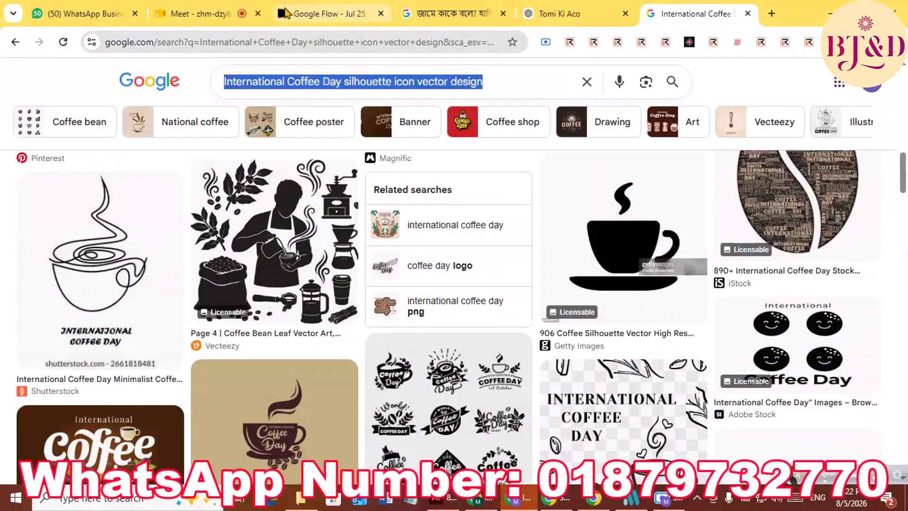
pyautogui.click(327, 13)
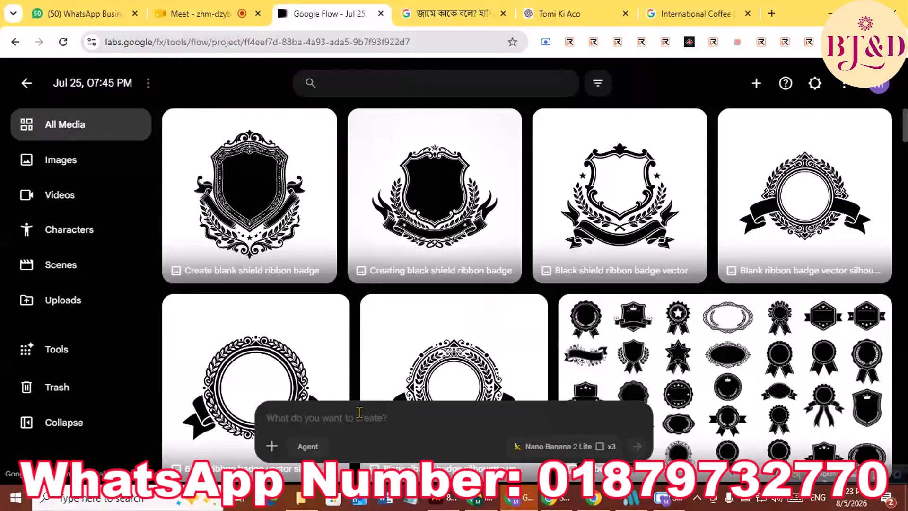
pyautogui.click(356, 418)
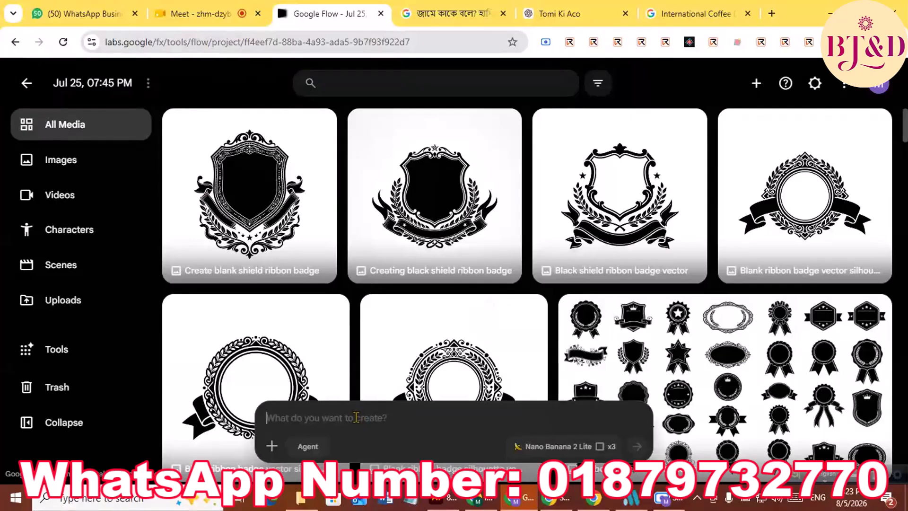
pyautogui.hotkey('ctrl', 'v')
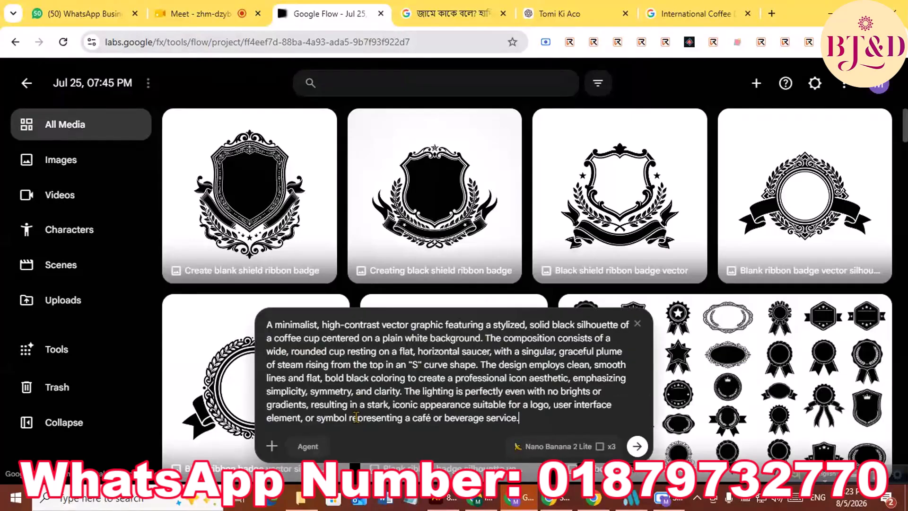
pyautogui.click(572, 449)
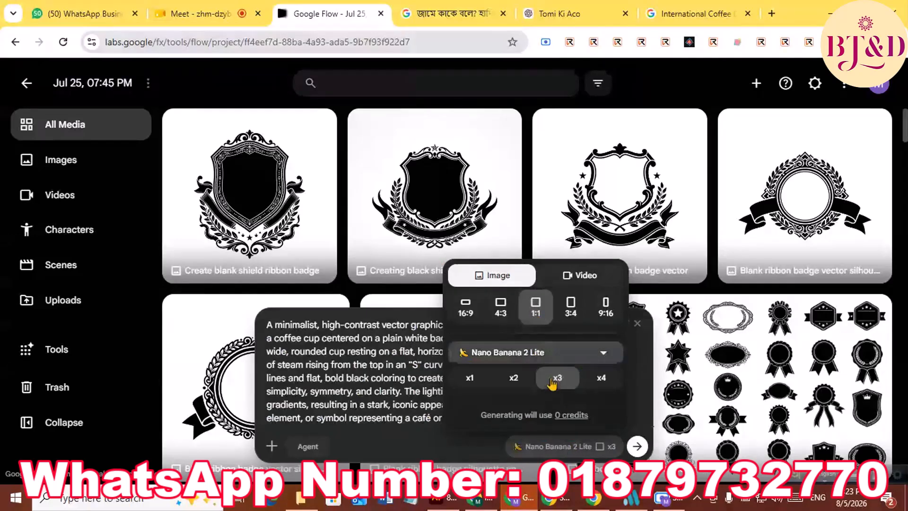
pyautogui.click(638, 446)
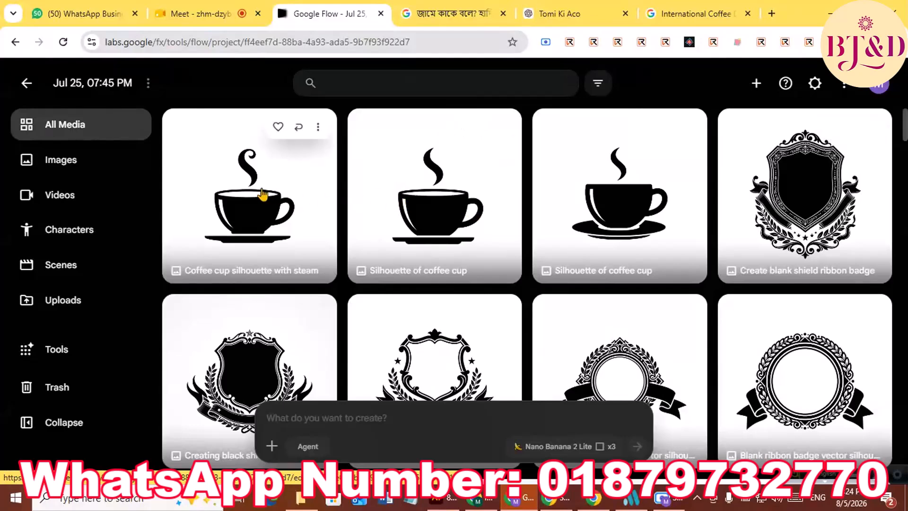
# Step: Open the first generated image, "Coffee cup silhouette with steam", and copy it to the clipboard
pyautogui.click(263, 195)
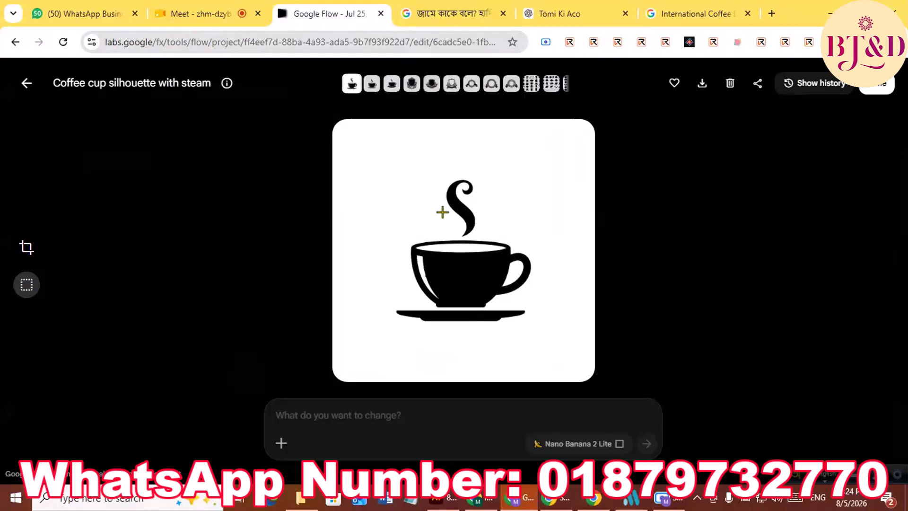
pyautogui.rightClick(443, 215)
pyautogui.click(472, 249)
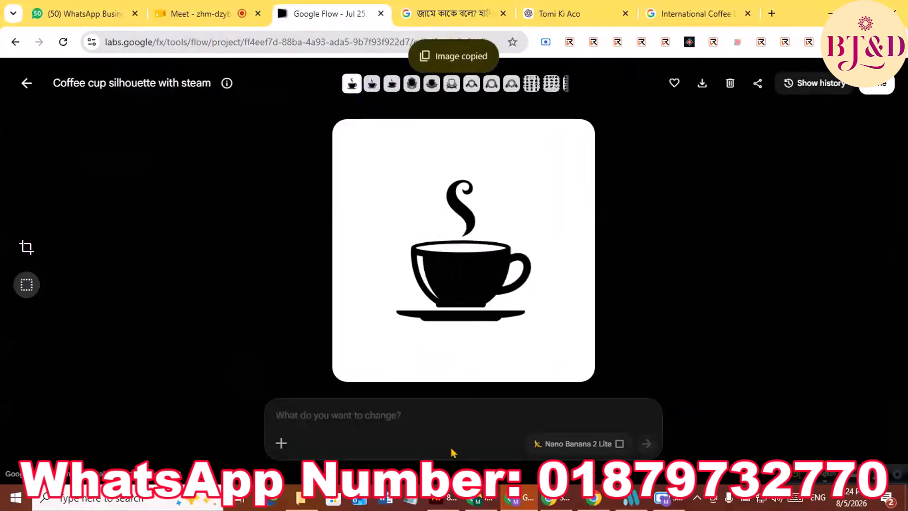
# Step: Switch to Illustrator and paste the copied coffee cup image into an empty area of dfgd kdkfg.ai
pyautogui.moveTo(435, 503)
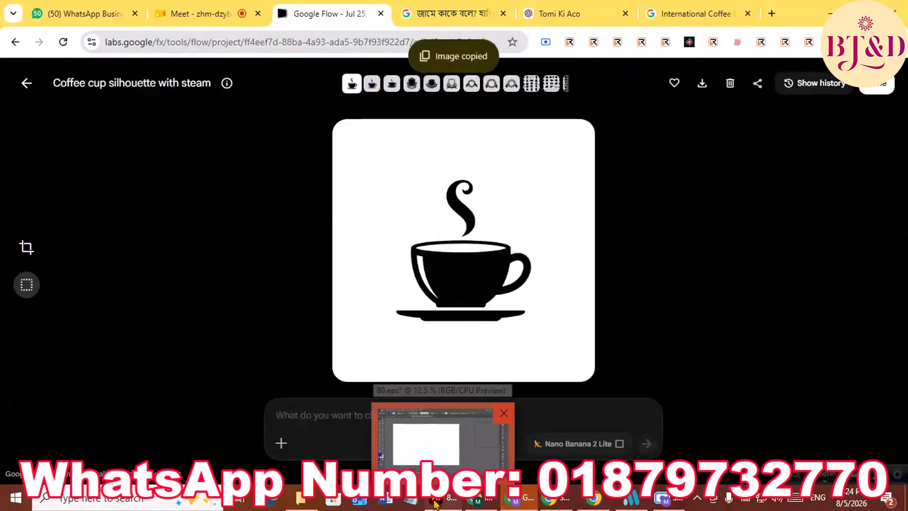
pyautogui.click(445, 440)
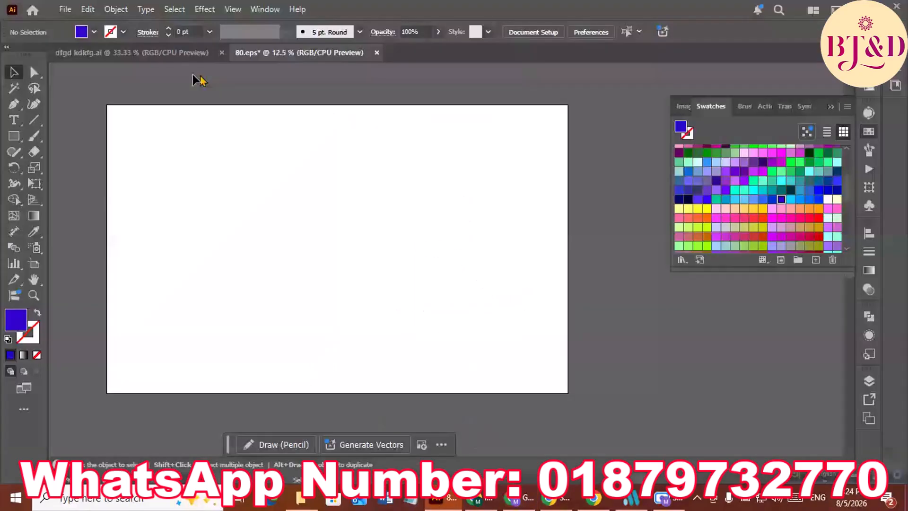
pyautogui.click(168, 55)
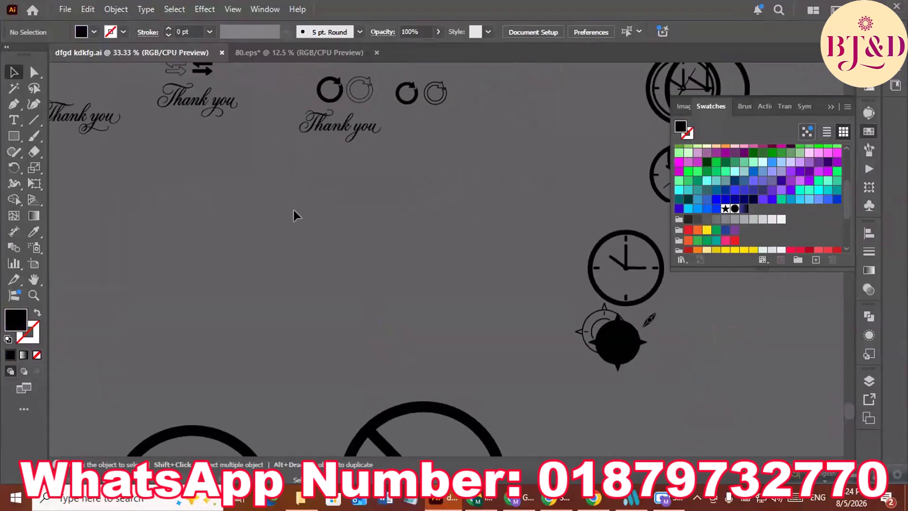
pyautogui.scroll(3, 296, 216)
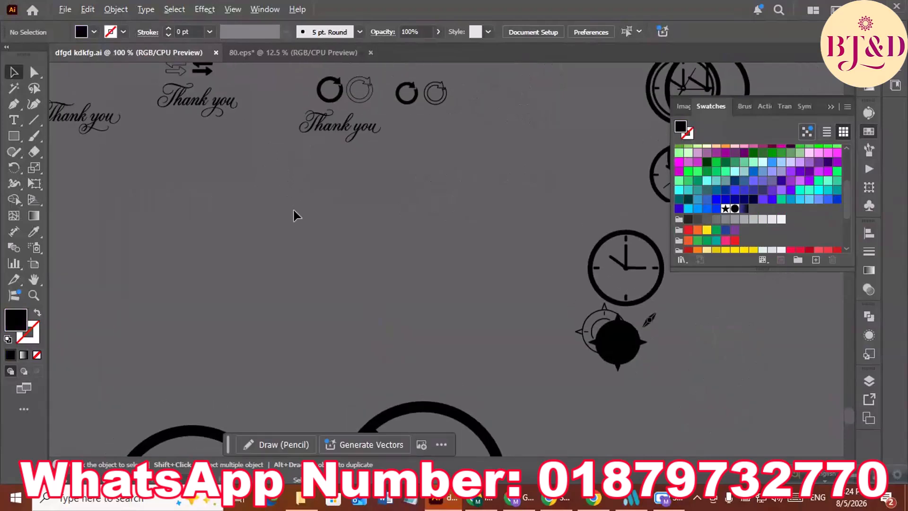
pyautogui.scroll(5, 294, 214)
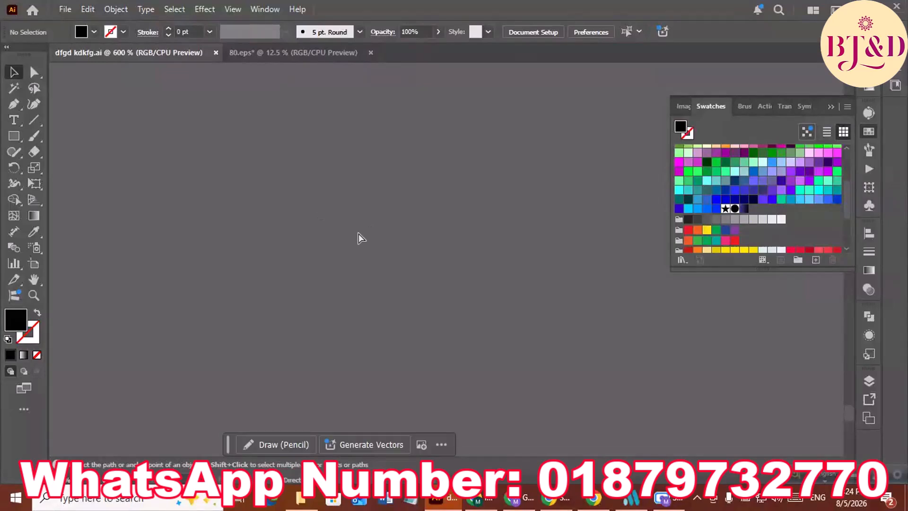
pyautogui.hotkey('ctrl', 'v')
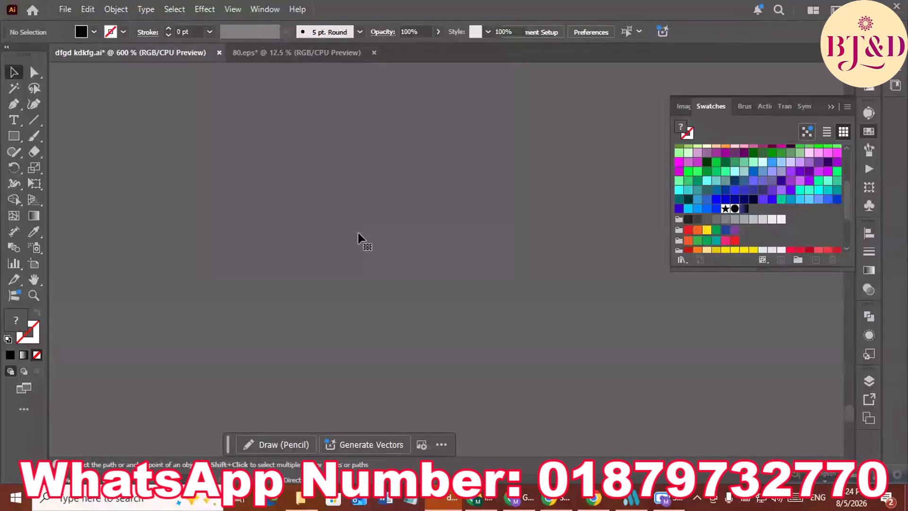
pyautogui.click(359, 234)
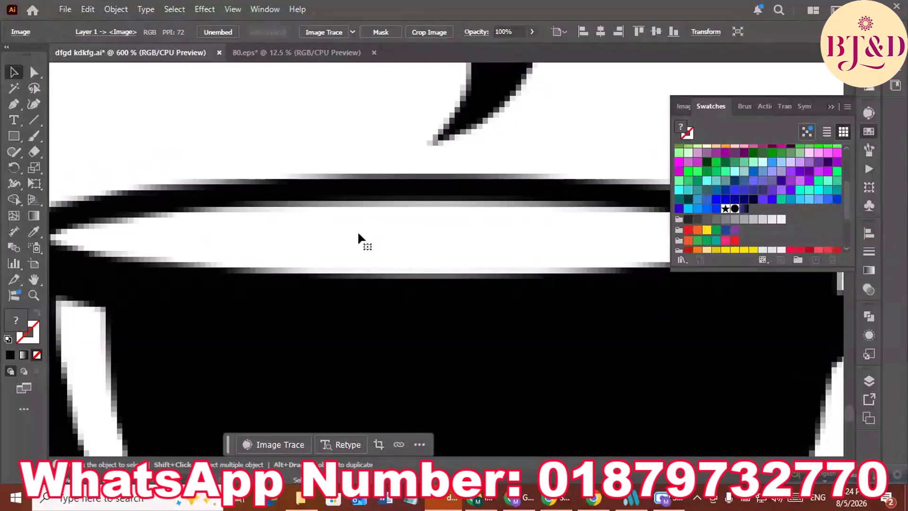
# Step: Scale the pasted coffee cup image down proportionally about its centre, to roughly 129 PPI
pyautogui.scroll(-2, 358, 234)
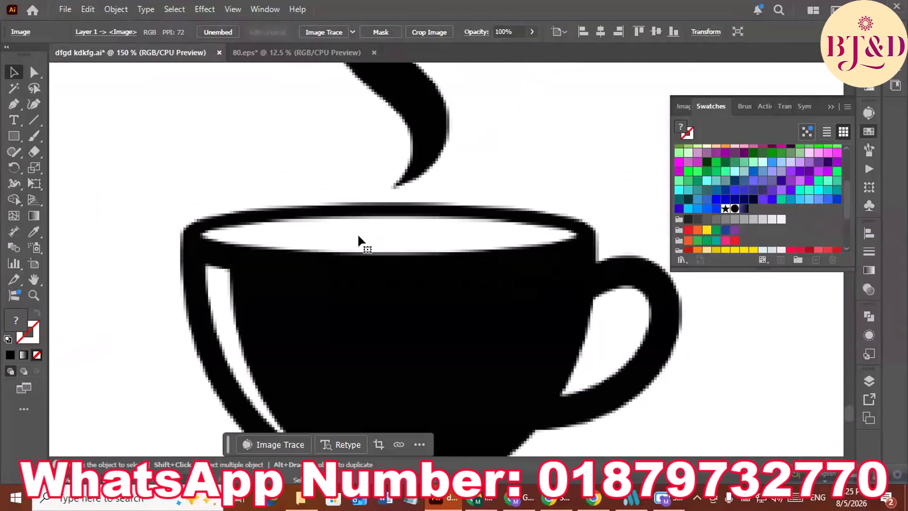
pyautogui.scroll(-1, 359, 239)
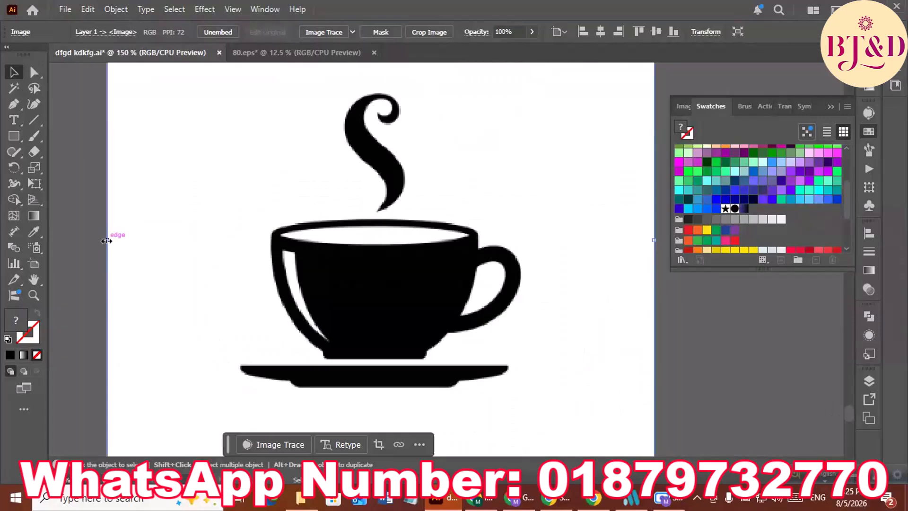
pyautogui.moveTo(106, 241); pyautogui.dragTo(230, 255)
pyautogui.scroll(-2, 230, 256)
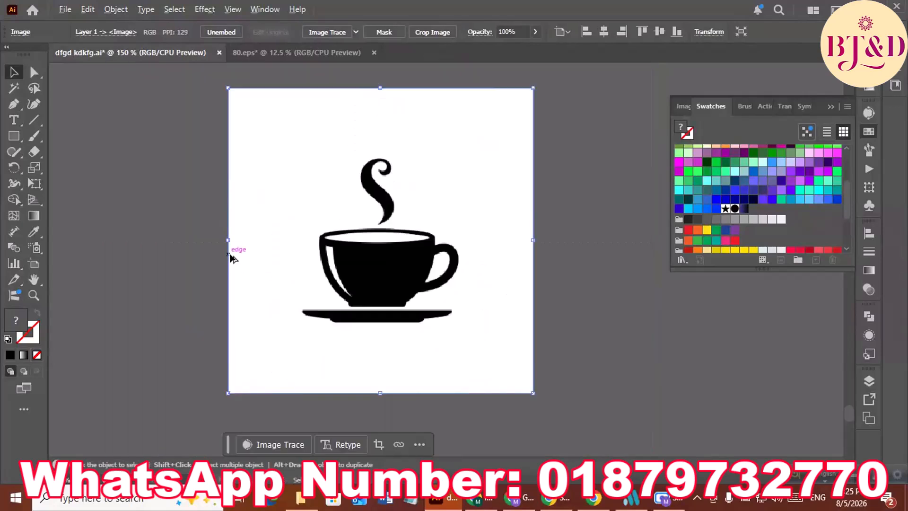
pyautogui.scroll(3, 230, 256)
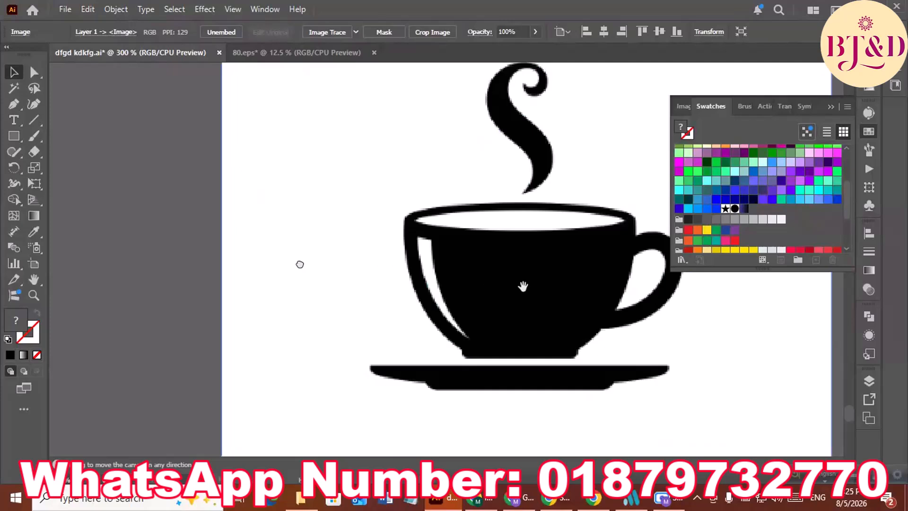
pyautogui.moveTo(523, 286); pyautogui.dragTo(354, 283)
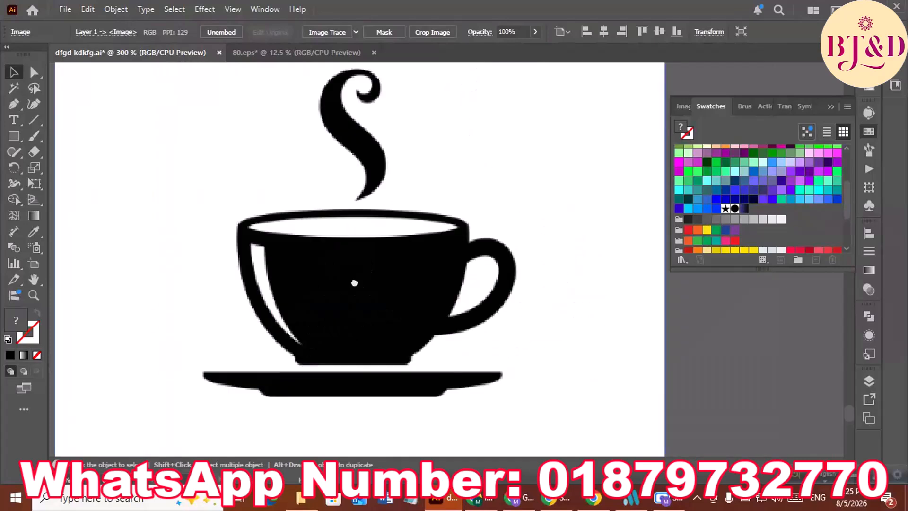
pyautogui.click(592, 310)
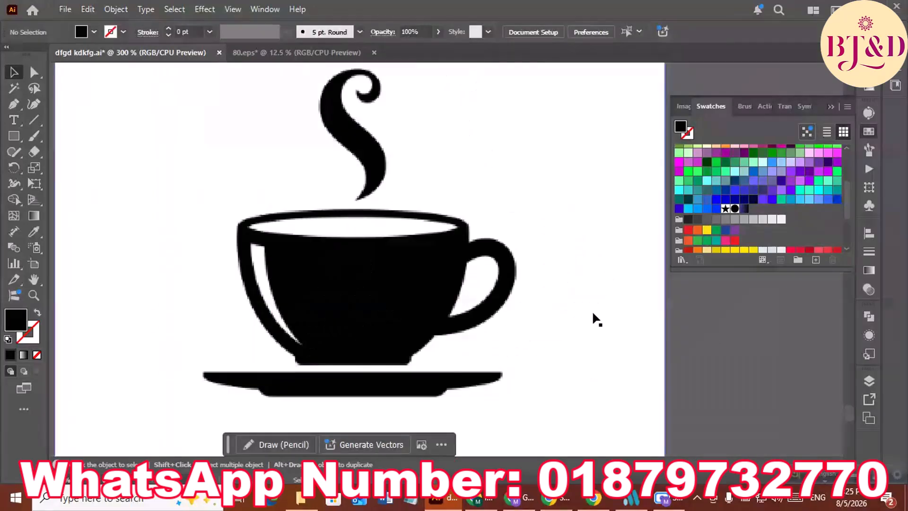
pyautogui.hotkey('ctrl', 'w')
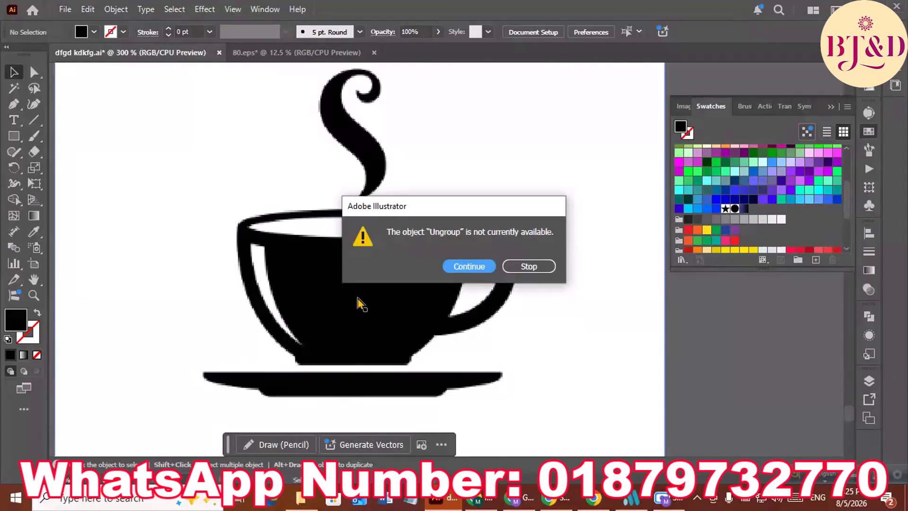
pyautogui.click(472, 266)
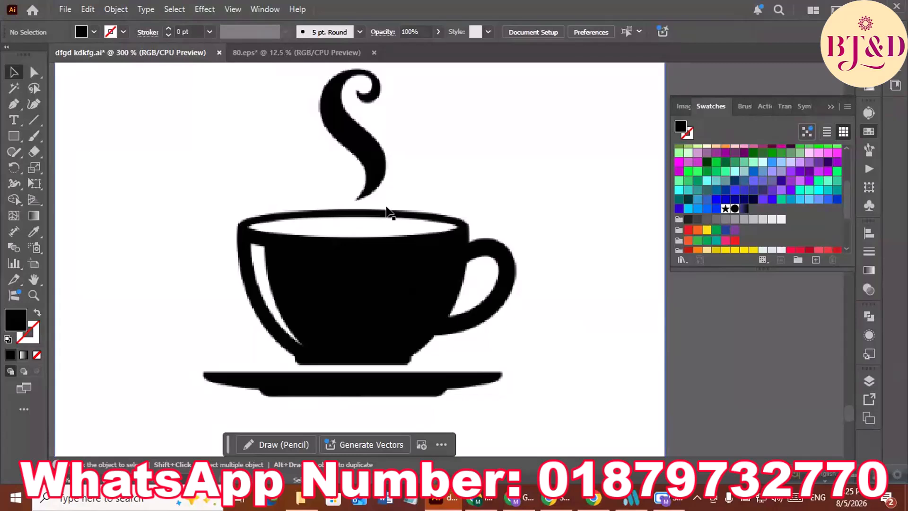
# Step: Image Trace the coffee cup image, then expand and ungroup the tracing into separate vector shapes
pyautogui.moveTo(396, 213); pyautogui.dragTo(481, 297)
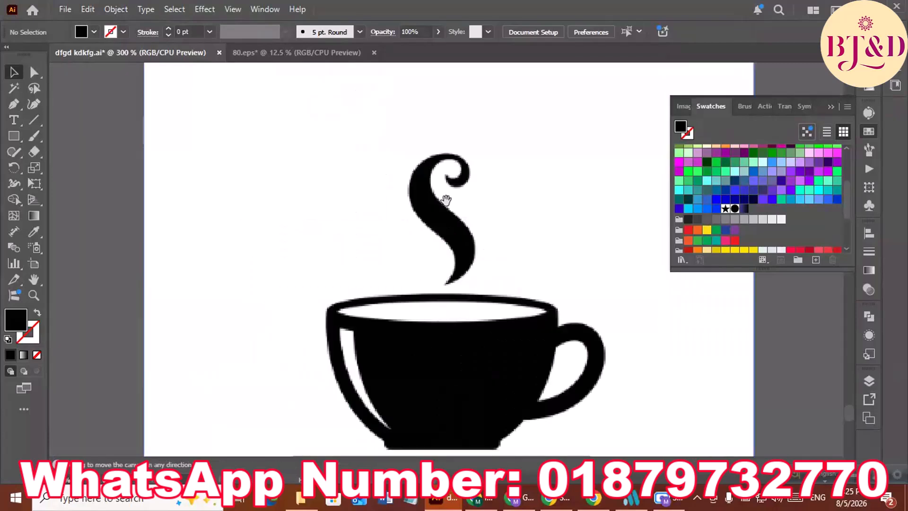
pyautogui.moveTo(446, 200); pyautogui.dragTo(442, 238)
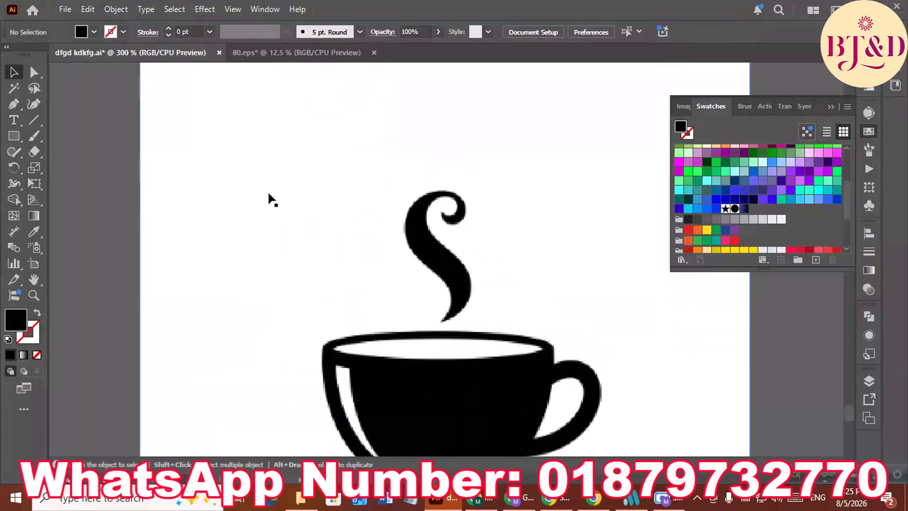
pyautogui.click(172, 210)
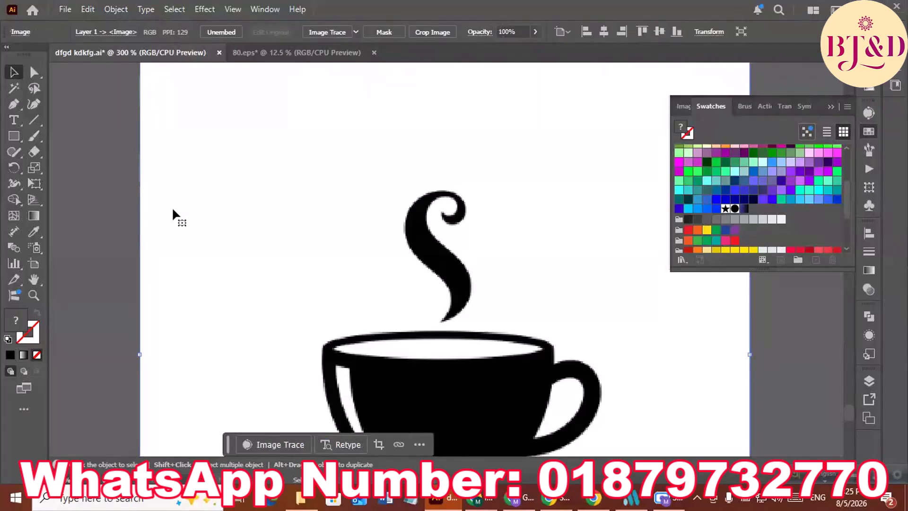
pyautogui.moveTo(191, 209); pyautogui.dragTo(195, 209)
pyautogui.press('ctrl')
pyautogui.hotkey('ctrl', 'z')
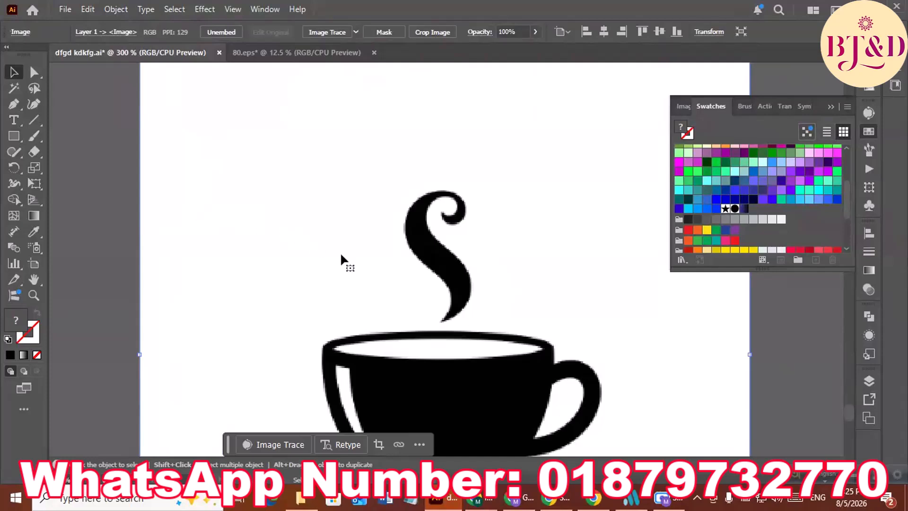
pyautogui.hotkey('ctrl', 'z')
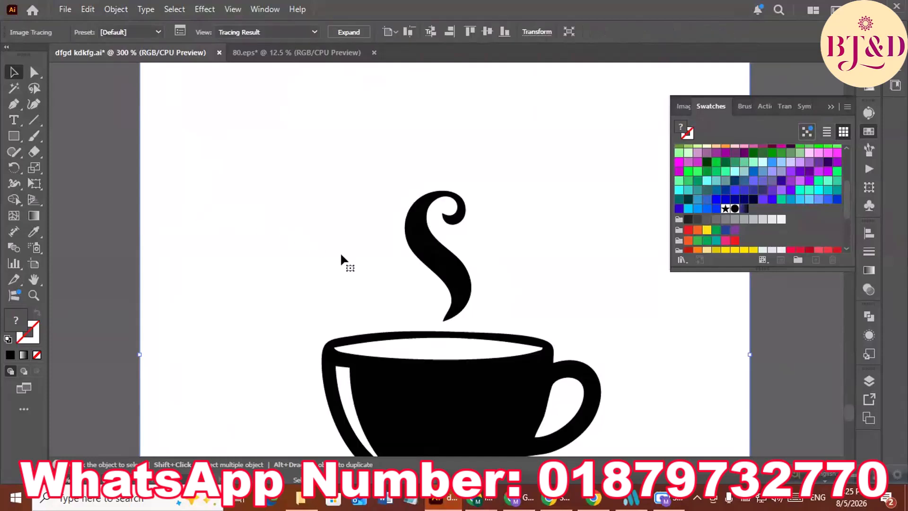
pyautogui.hotkey('ctrl', 'shift', 'z')
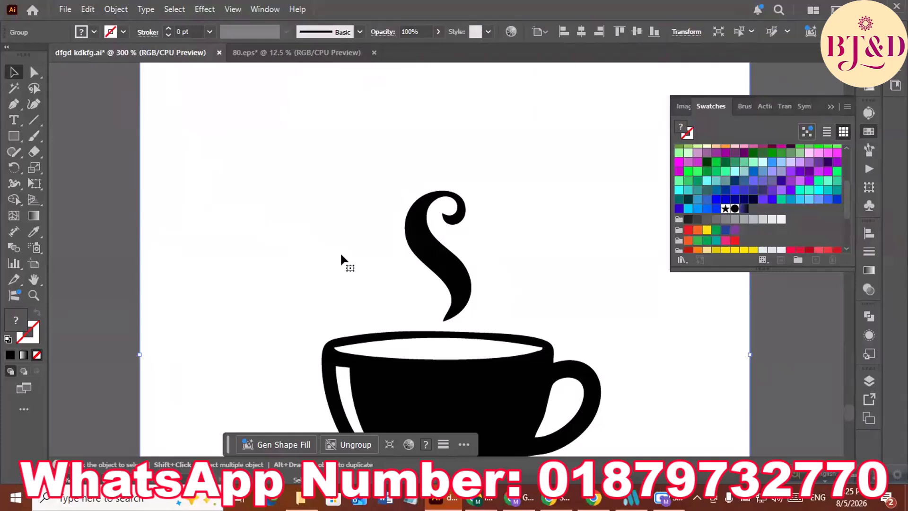
pyautogui.hotkey('ctrl', 'shift', 'g')
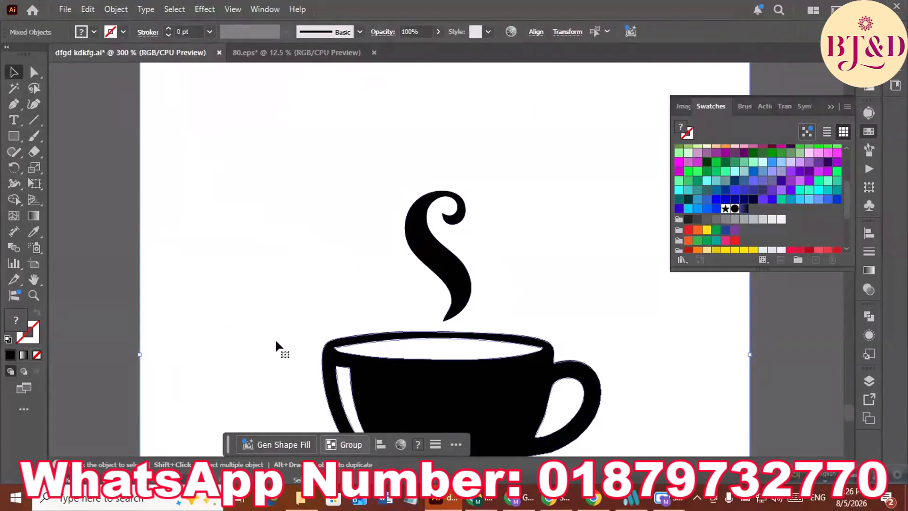
# Step: Select all white-filled shapes of the traced artwork with the Magic Wand and delete them
pyautogui.click(15, 88)
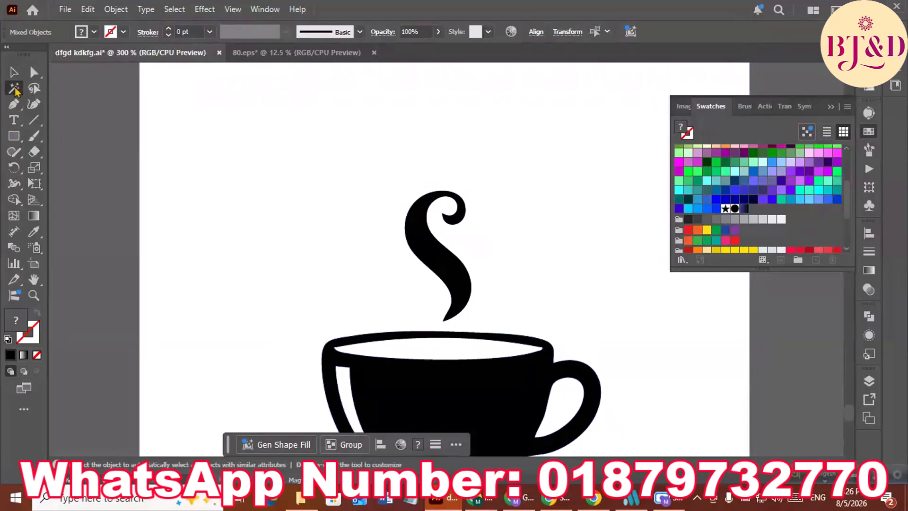
pyautogui.click(208, 136)
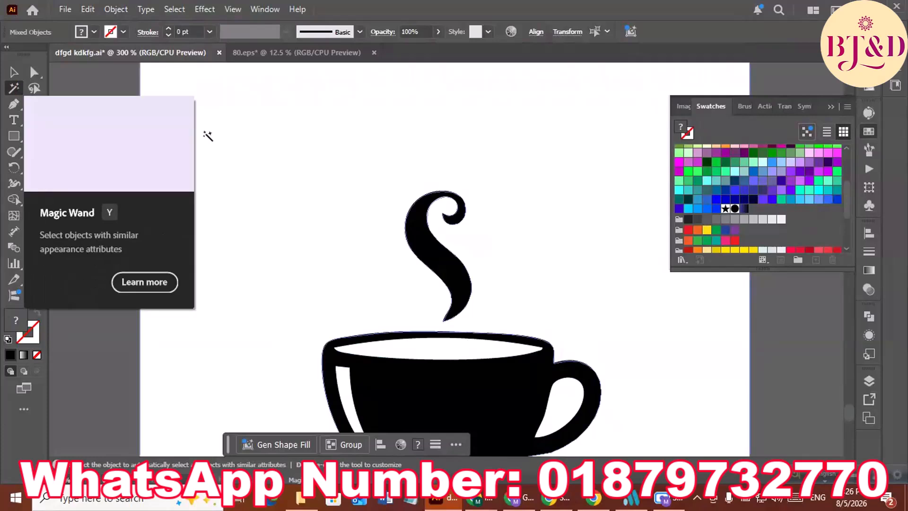
pyautogui.click(249, 146)
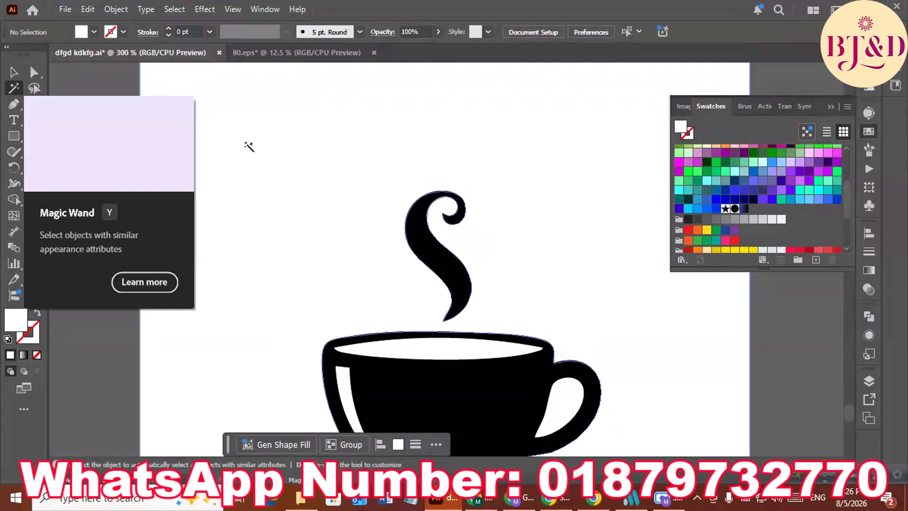
pyautogui.press('Delete')
pyautogui.click(15, 72)
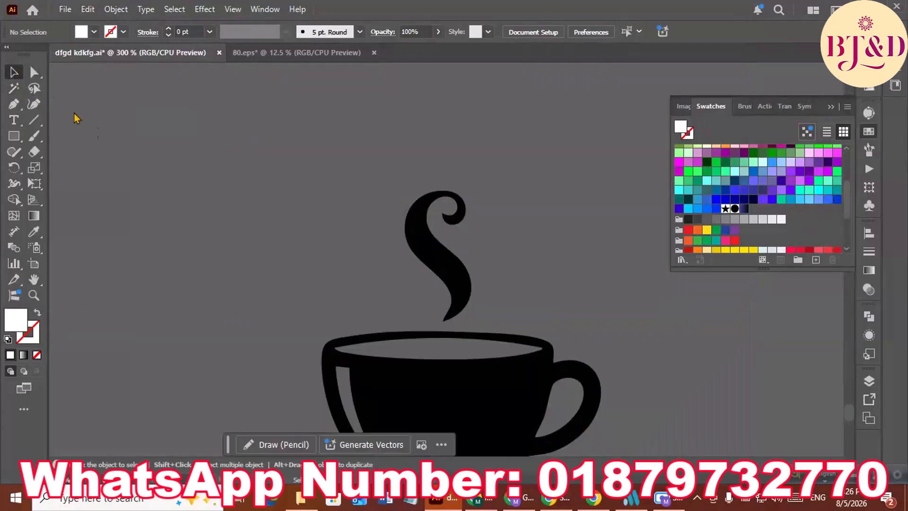
# Step: Draw a black-filled rectangle without stroke, about 147 × 126 px, covering the whole cup, steam and saucer
pyautogui.moveTo(499, 246); pyautogui.dragTo(371, 200)
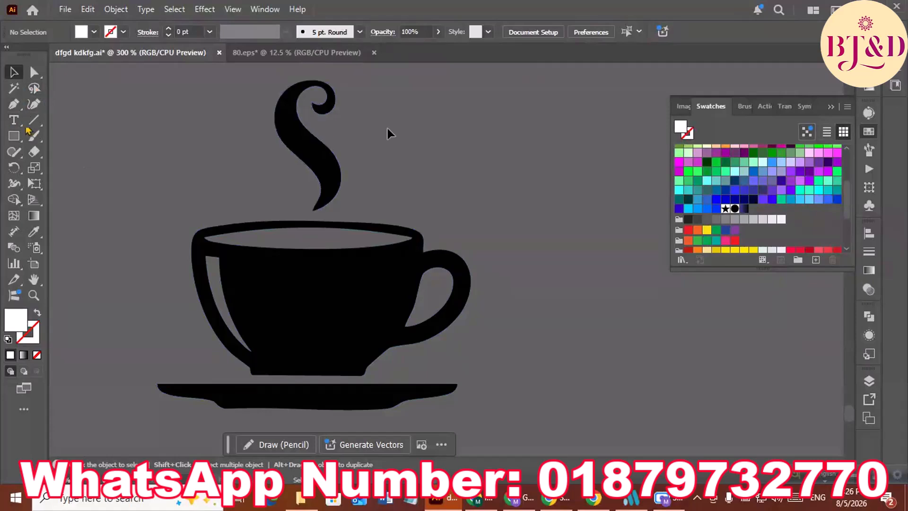
pyautogui.click(15, 137)
pyautogui.scroll(3, 749, 200)
pyautogui.scroll(2, 749, 200)
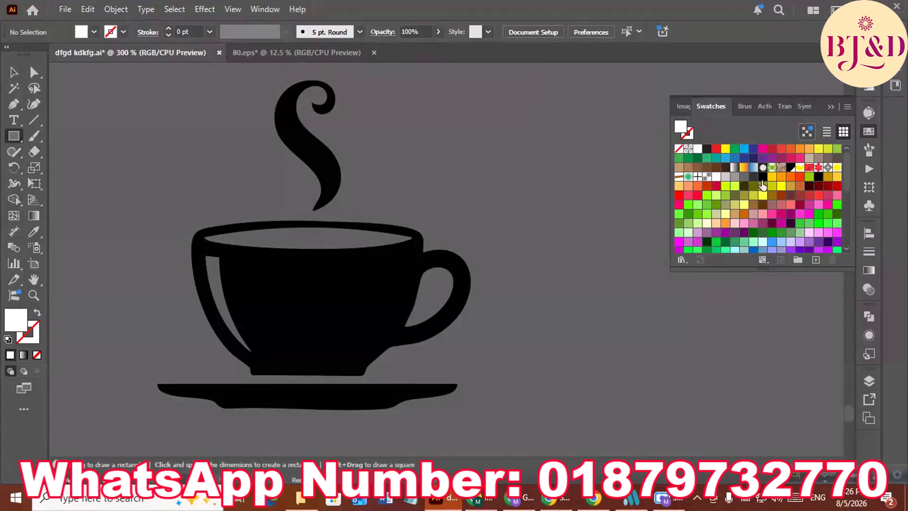
pyautogui.click(791, 167)
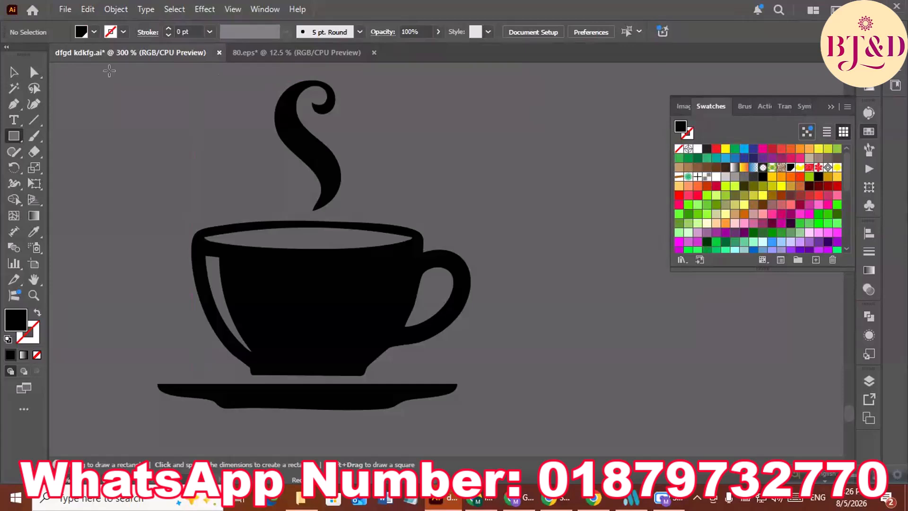
pyautogui.moveTo(99, 69); pyautogui.dragTo(507, 418)
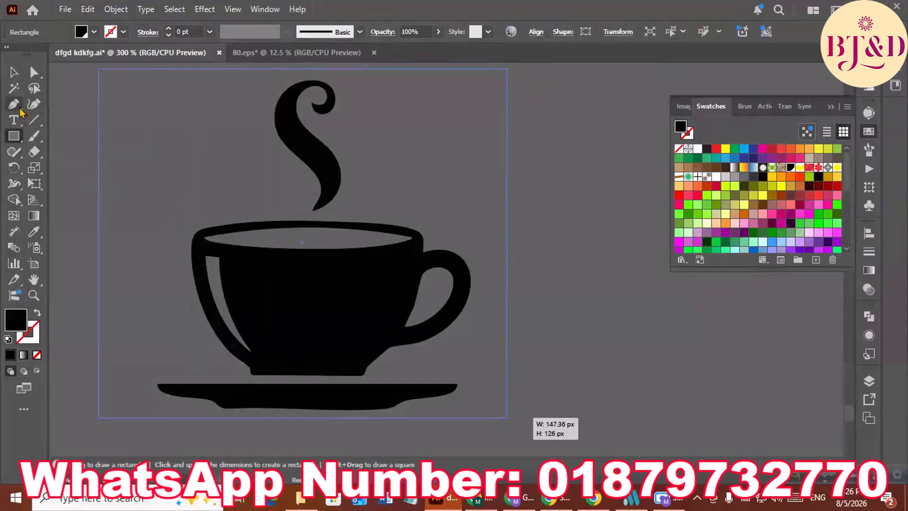
# Step: Cut the cup, steam and saucer shapes out of the black rectangle with Pathfinder and ungroup the result
pyautogui.click(14, 75)
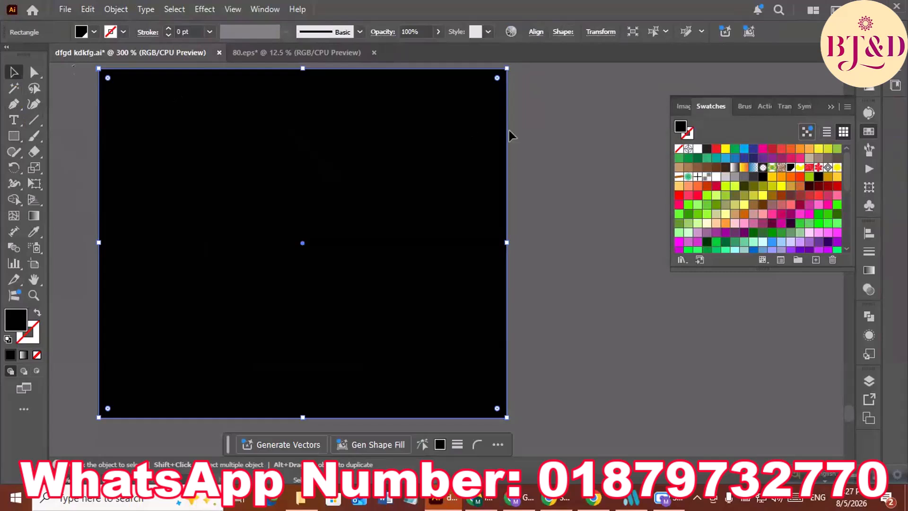
pyautogui.click(77, 67)
pyautogui.moveTo(84, 78); pyautogui.dragTo(537, 439)
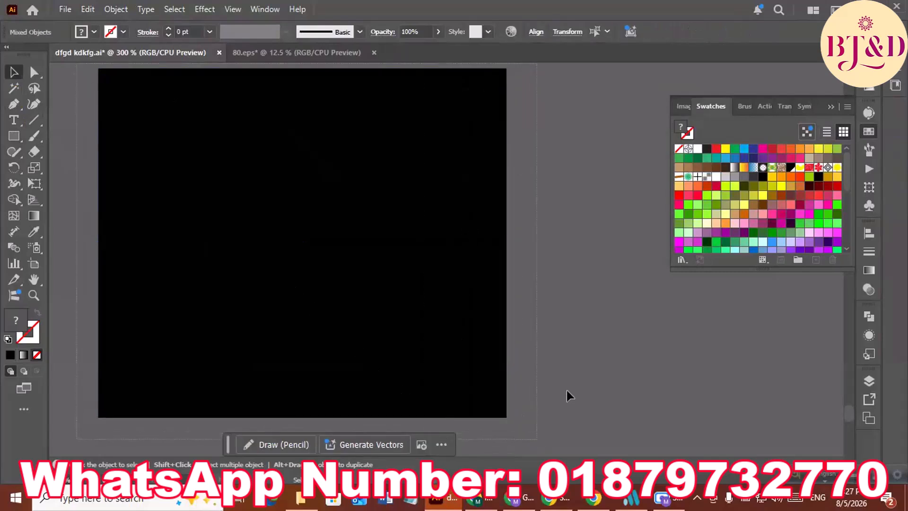
pyautogui.click(869, 316)
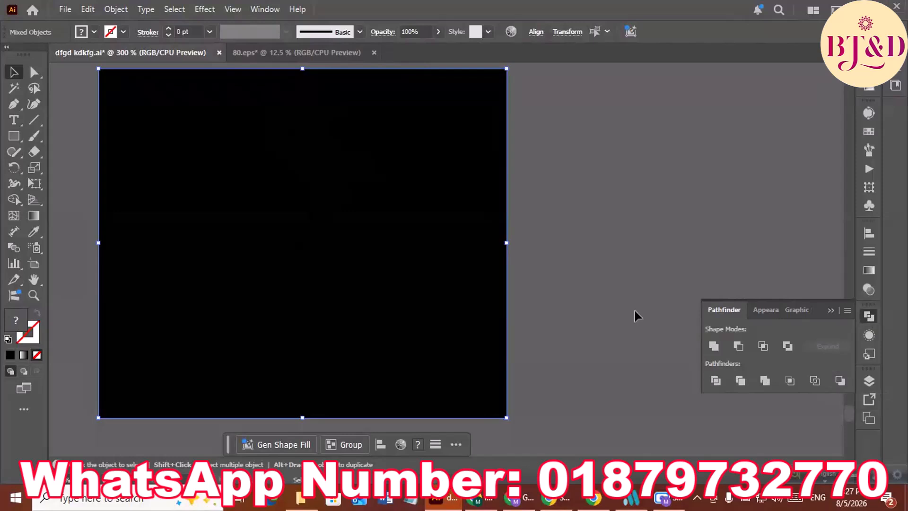
pyautogui.hotkey('ctrl', 'g')
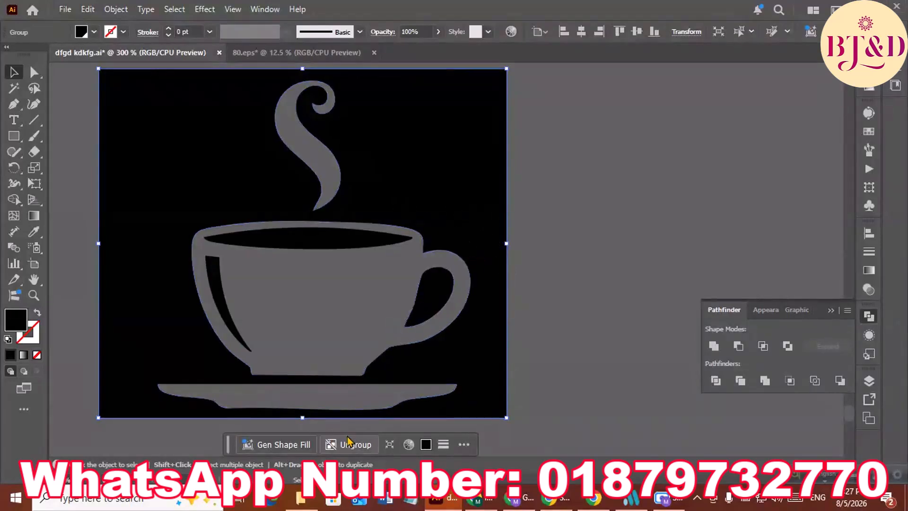
pyautogui.hotkey('ctrl', 'shift', 'g')
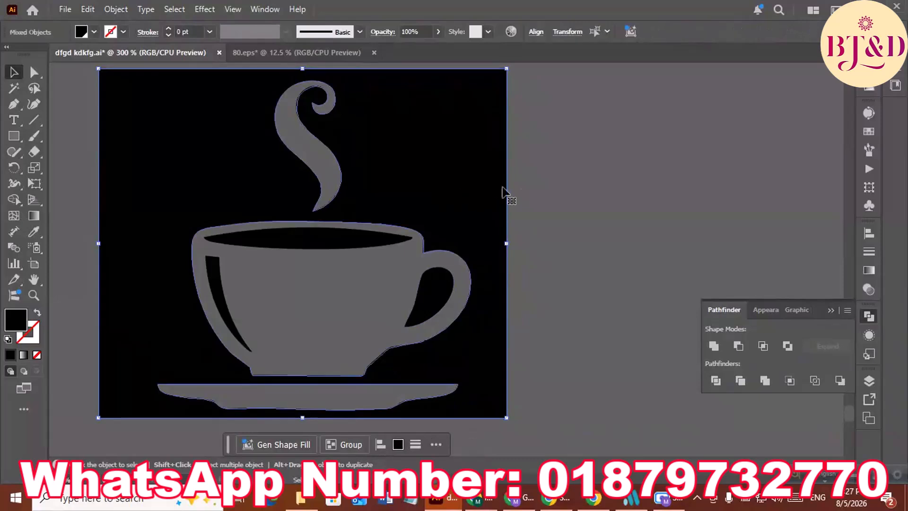
pyautogui.click(552, 198)
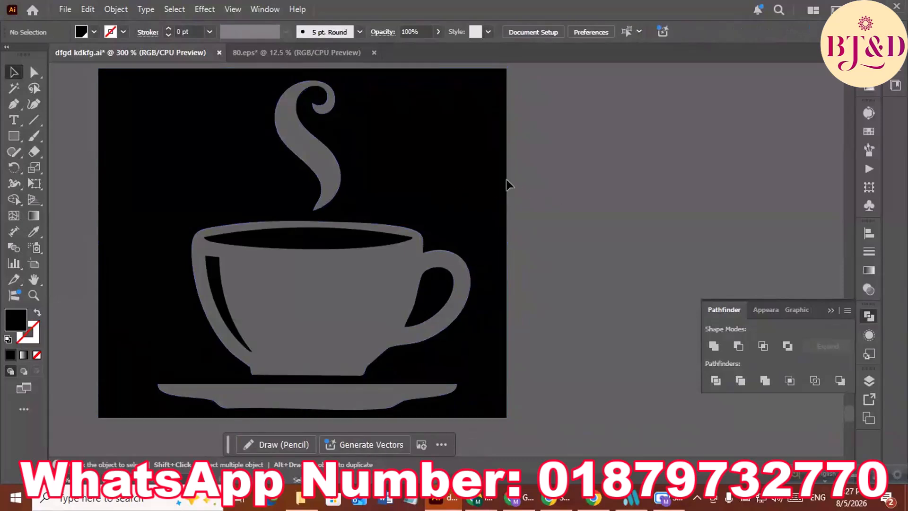
# Step: Release the rectangle's compound path and delete the outer rectangle, keeping the cup, steam and saucer shapes
pyautogui.click(470, 171)
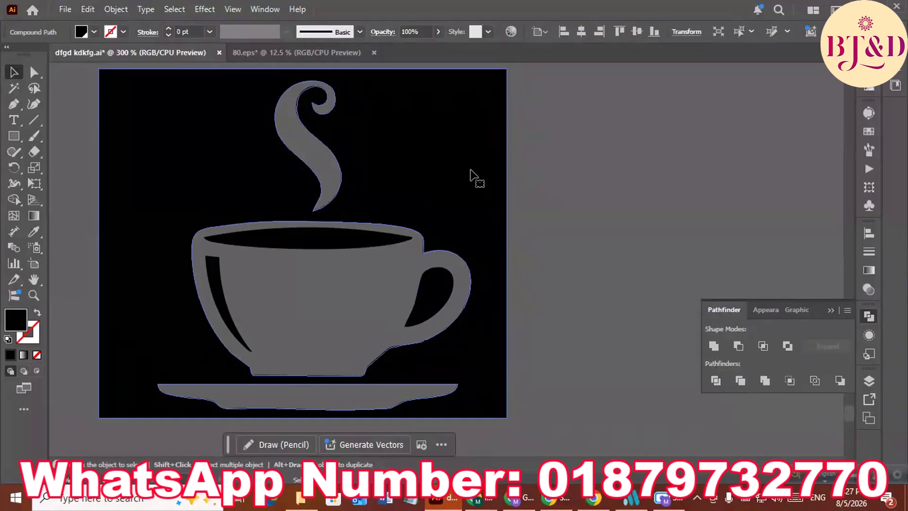
pyautogui.keyDown('shift'); pyautogui.click(376, 359); pyautogui.keyUp('shift')
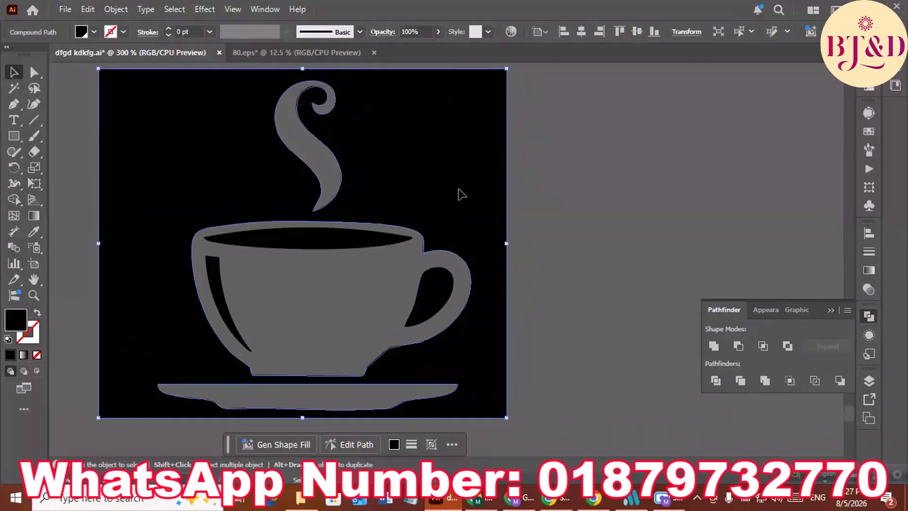
pyautogui.rightClick(458, 189)
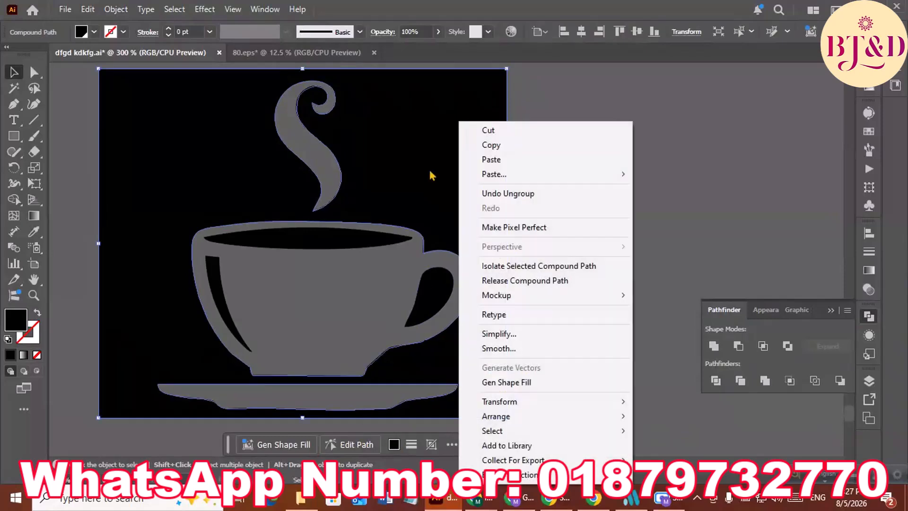
pyautogui.click(512, 282)
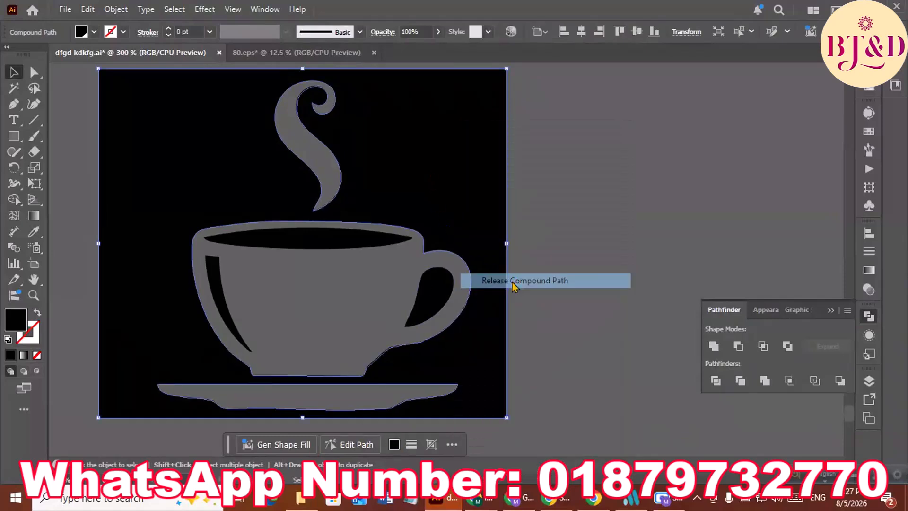
pyautogui.click(535, 222)
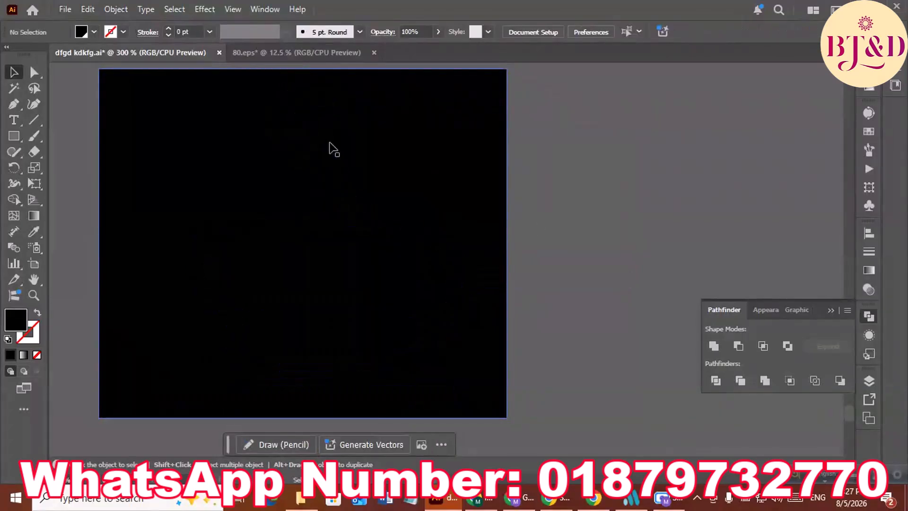
pyautogui.click(376, 142)
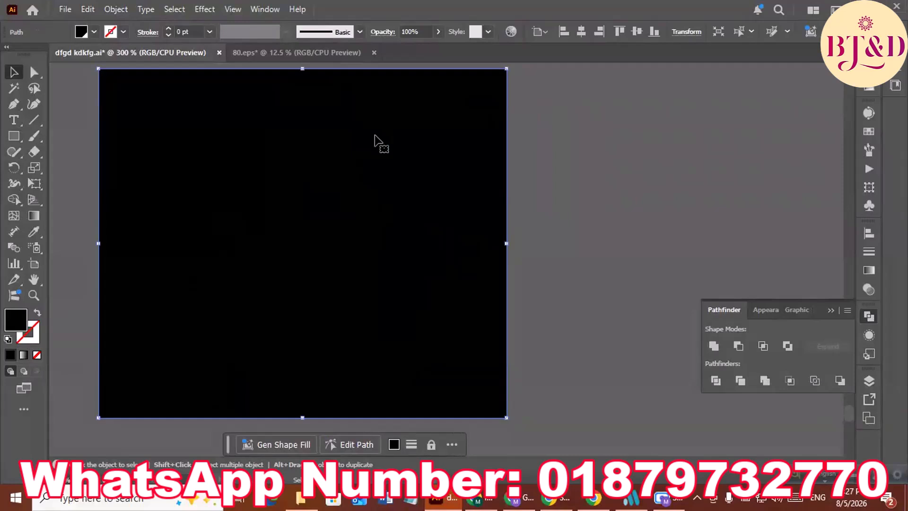
pyautogui.press('Delete')
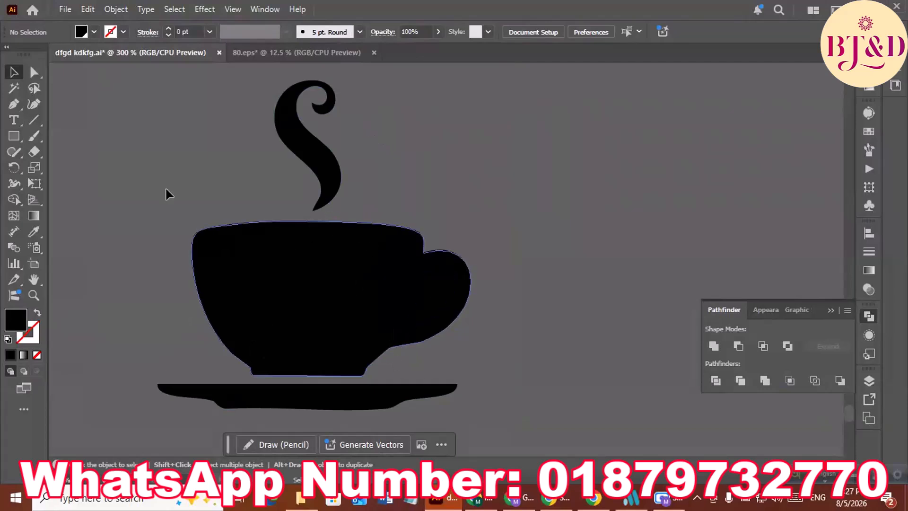
# Step: Divide all the remaining cup, steam and saucer shapes with Pathfinder
pyautogui.moveTo(85, 64); pyautogui.dragTo(493, 426)
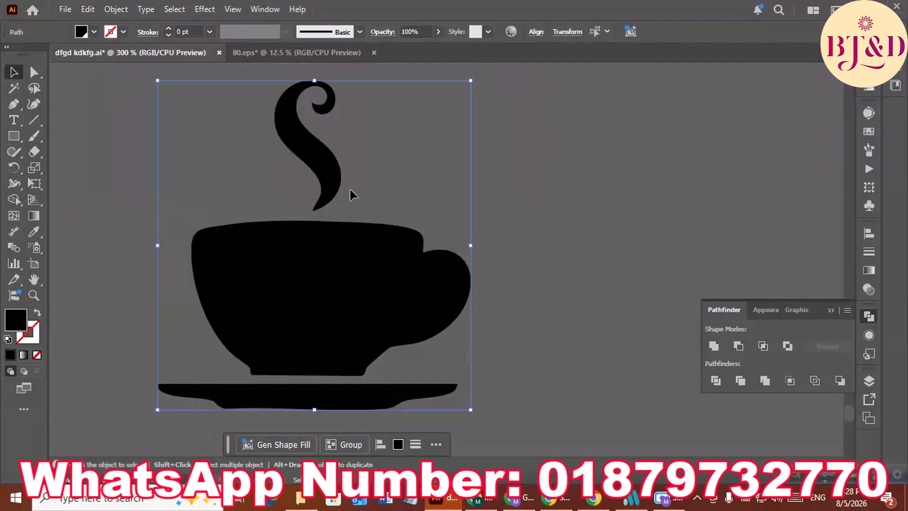
pyautogui.click(717, 381)
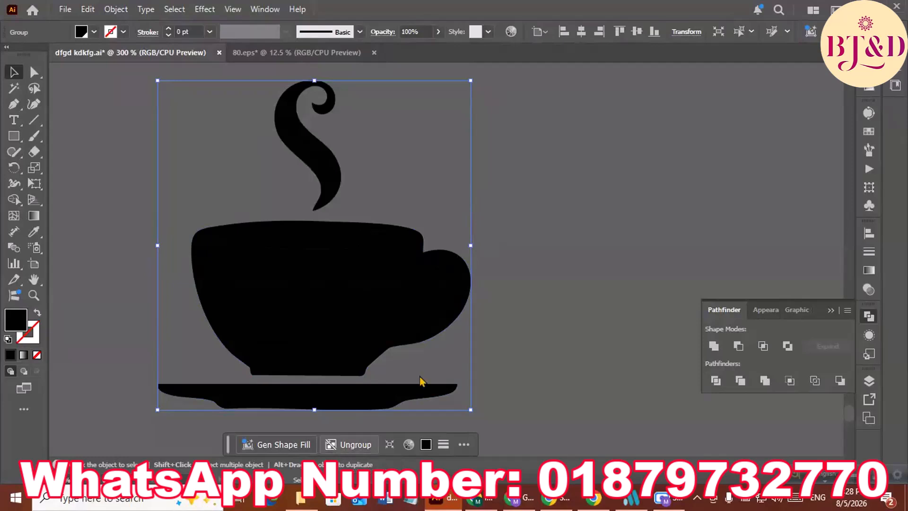
# Step: Delete the black pieces filling the handle hole, the cup's rim opening and the highlight strip on the cup body
pyautogui.click(533, 248)
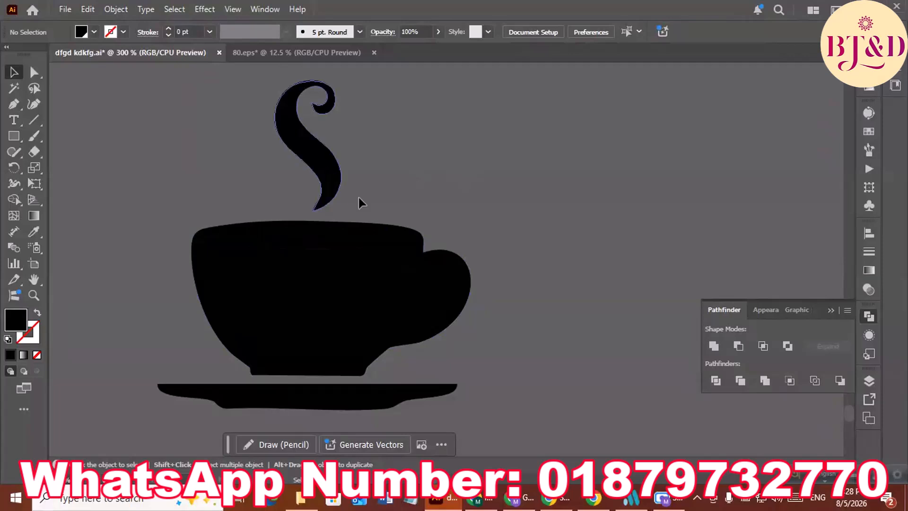
pyautogui.click(444, 291)
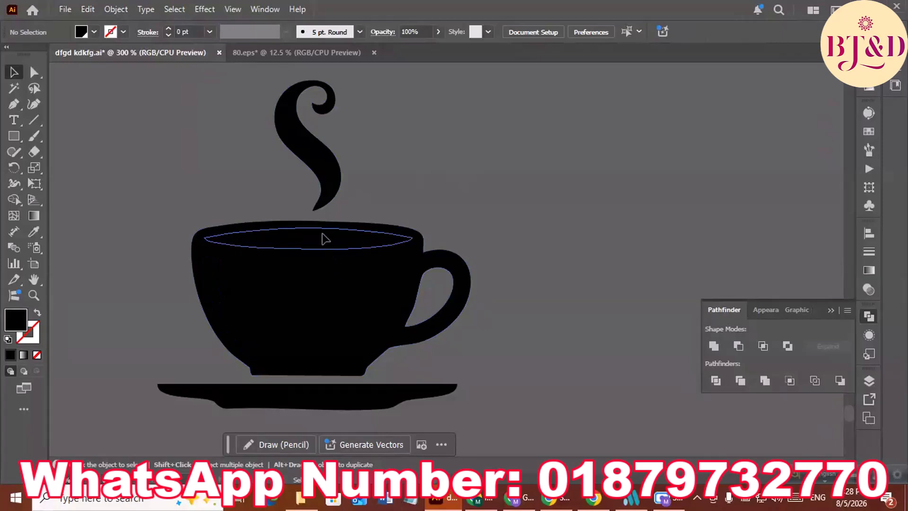
pyautogui.click(210, 294)
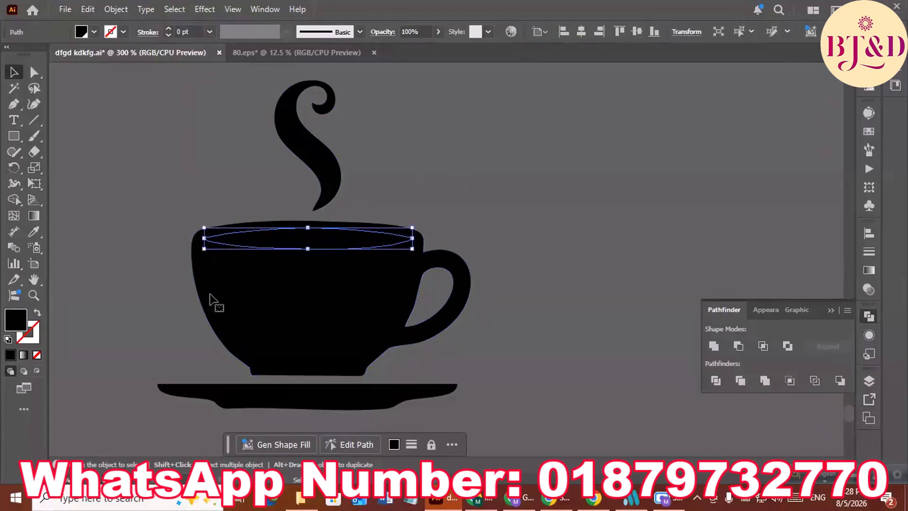
pyautogui.hotkey('ctrl', 'shift', 'a')
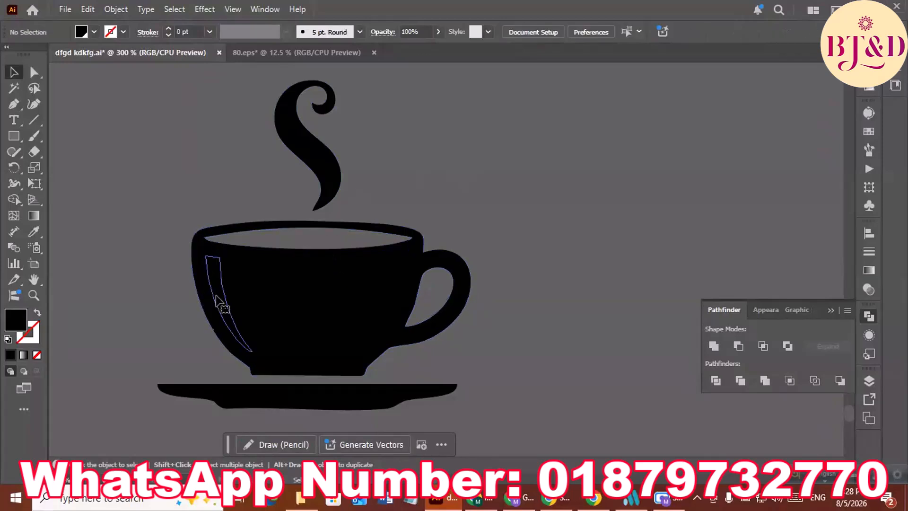
pyautogui.click(216, 299)
pyautogui.press('Delete')
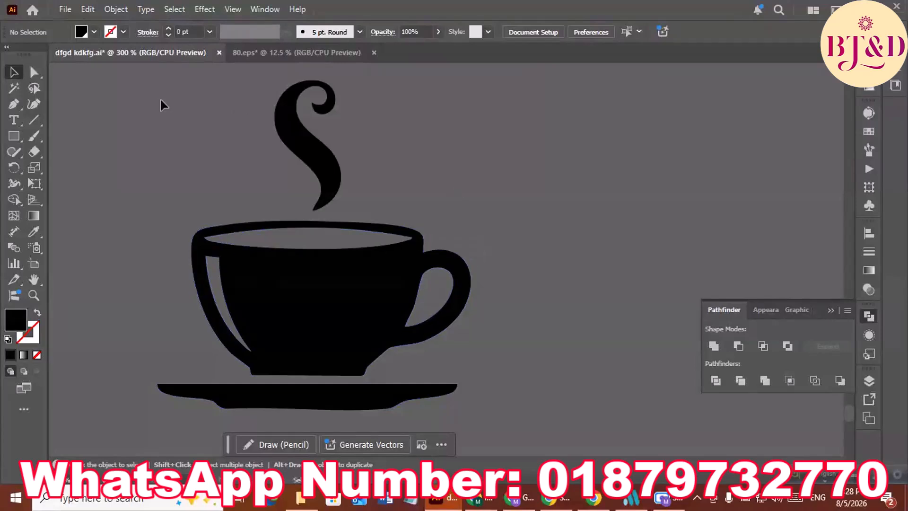
# Step: Group all the cup, steam and saucer shapes and place a duplicate of the group beside the original
pyautogui.moveTo(119, 70); pyautogui.dragTo(506, 421)
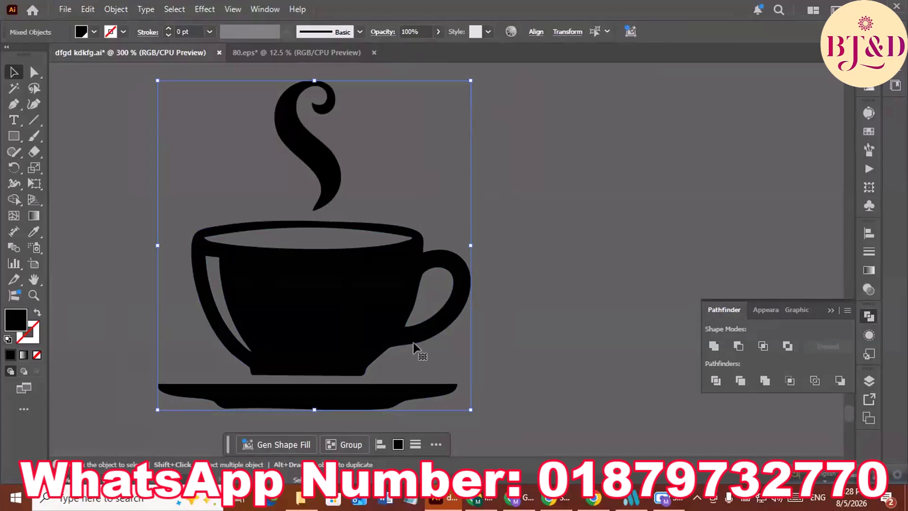
pyautogui.hotkey('ctrl', 'g')
pyautogui.scroll(-1, 413, 344)
pyautogui.moveTo(473, 298); pyautogui.dragTo(345, 295)
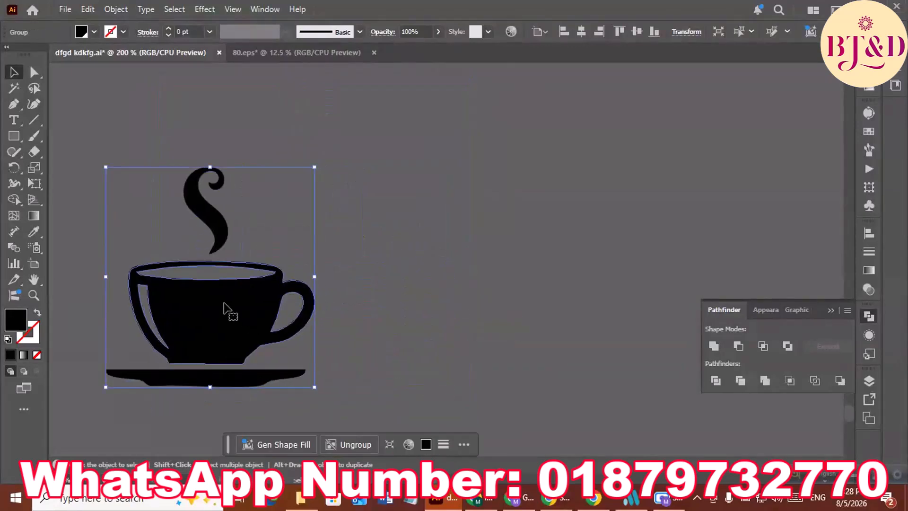
pyautogui.moveTo(225, 308); pyautogui.dragTo(377, 305)
pyautogui.click(376, 305)
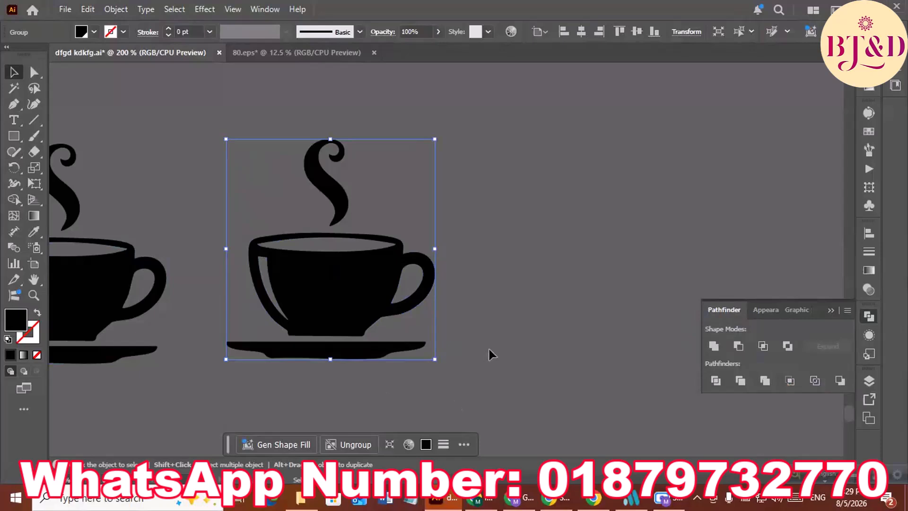
# Step: Swap fill and stroke on the duplicate cup group to get a black outline without fill, with a 1 pt stroke
pyautogui.click(37, 315)
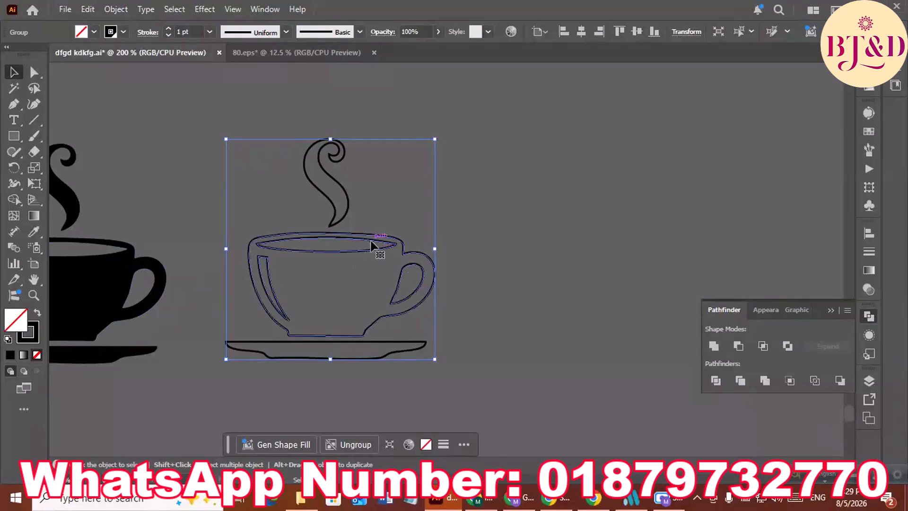
pyautogui.click(168, 29)
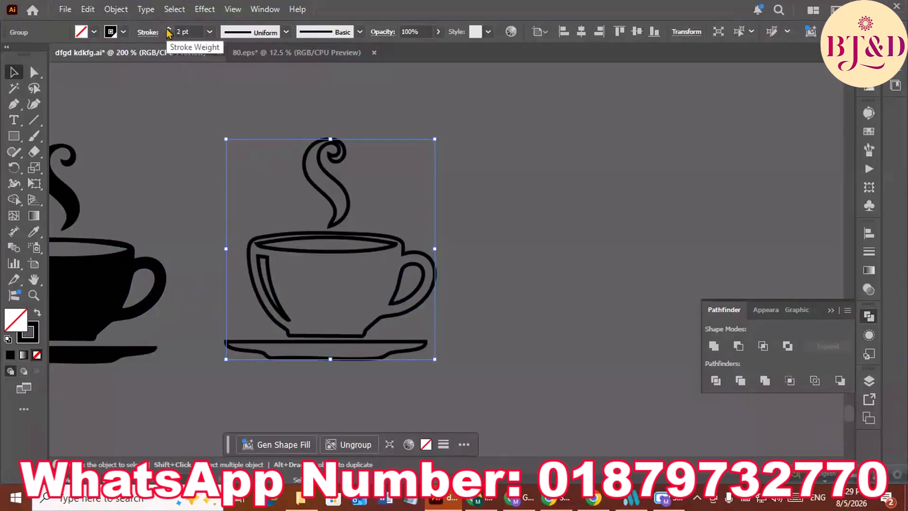
pyautogui.click(169, 36)
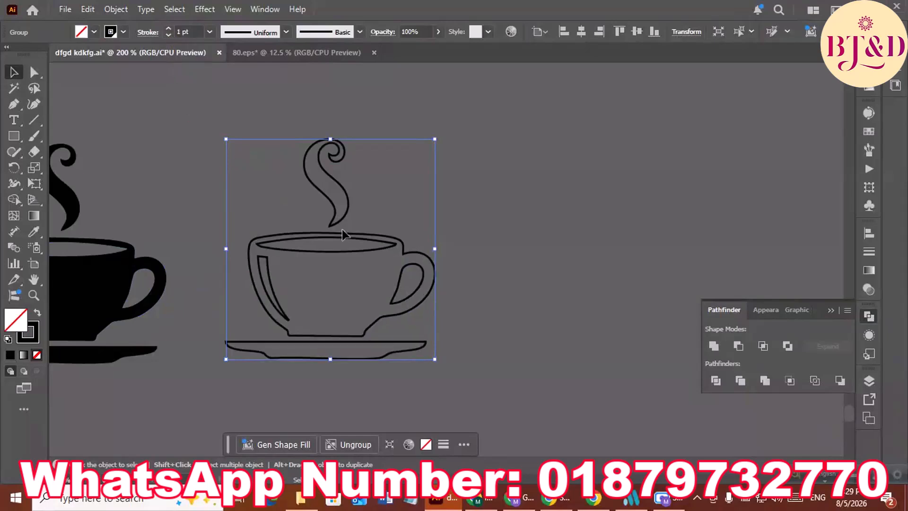
# Step: Give the duplicate cup's outline a round cap and a round join corner
pyautogui.click(142, 33)
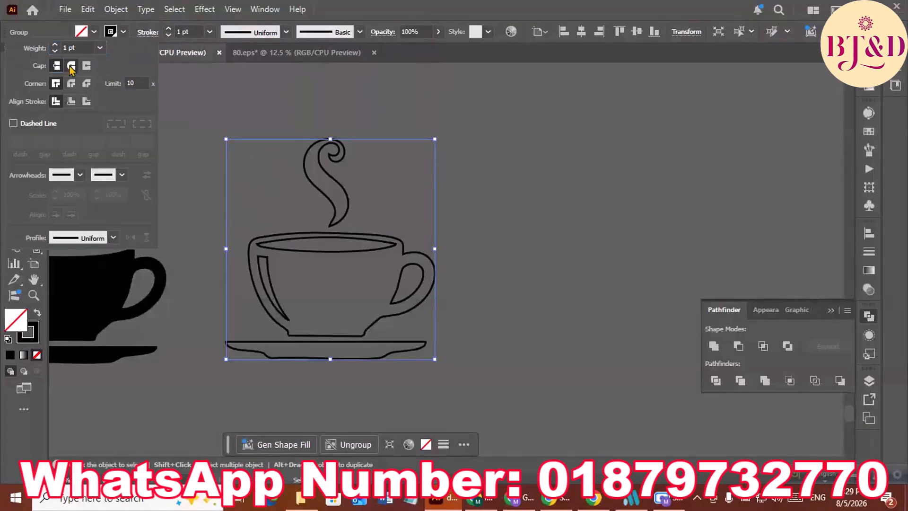
pyautogui.click(71, 66)
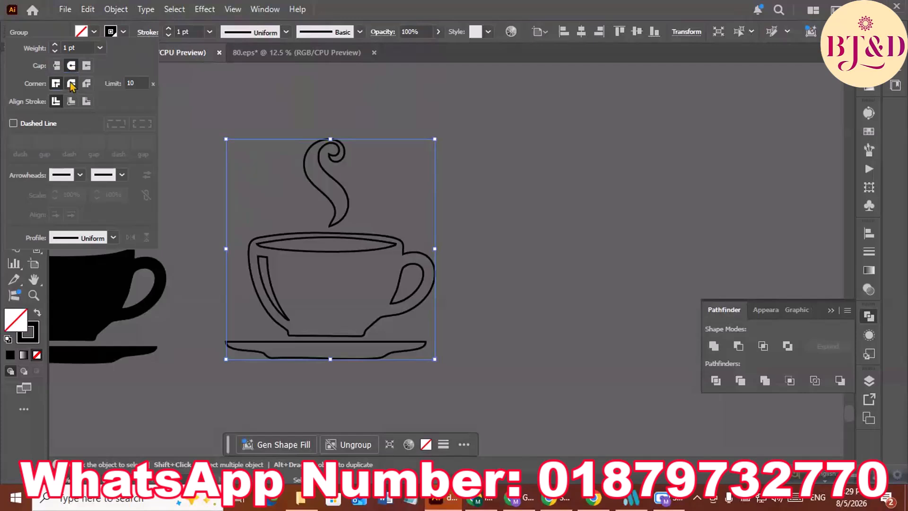
pyautogui.click(71, 84)
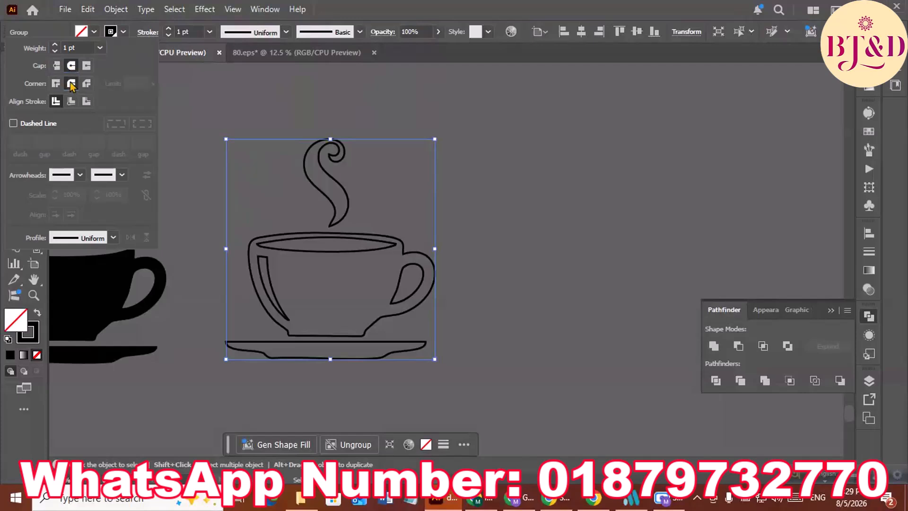
pyautogui.click(149, 33)
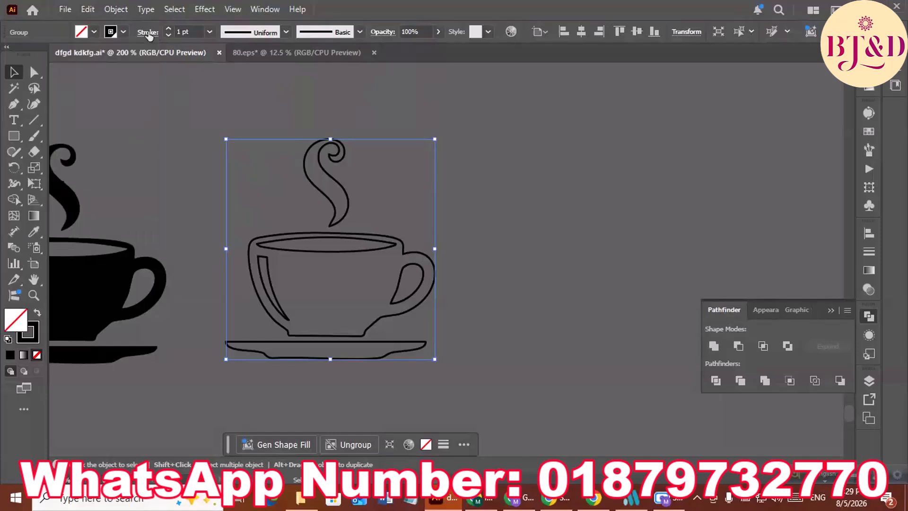
# Step: Expand the outlined cup group with both Fill and Stroke included, and deselect it
pyautogui.click(116, 10)
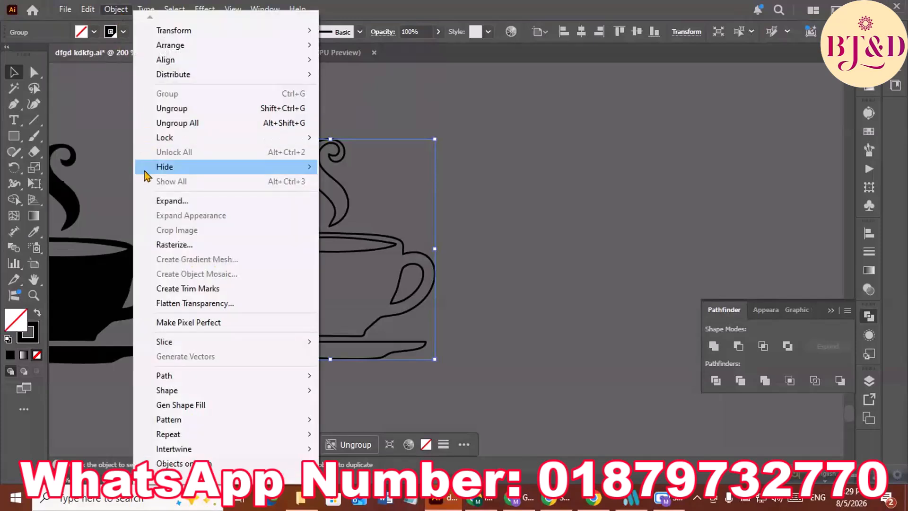
pyautogui.click(160, 202)
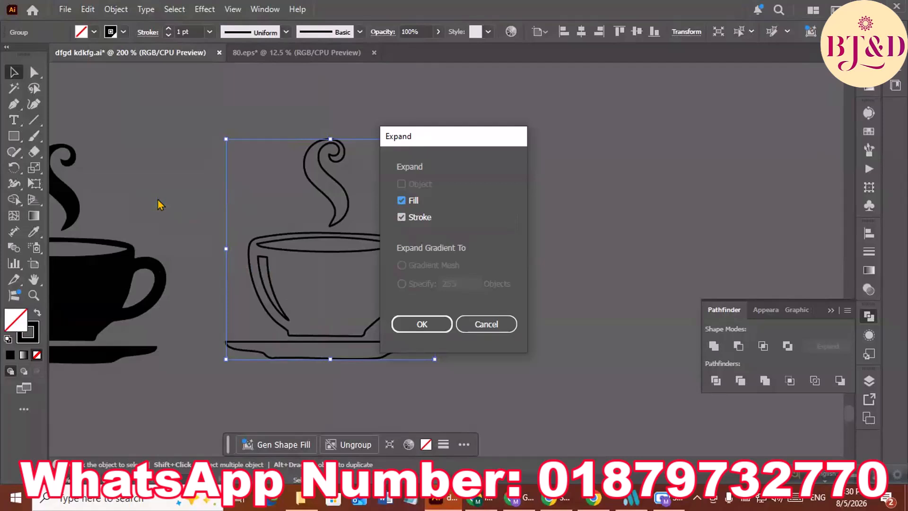
pyautogui.click(414, 325)
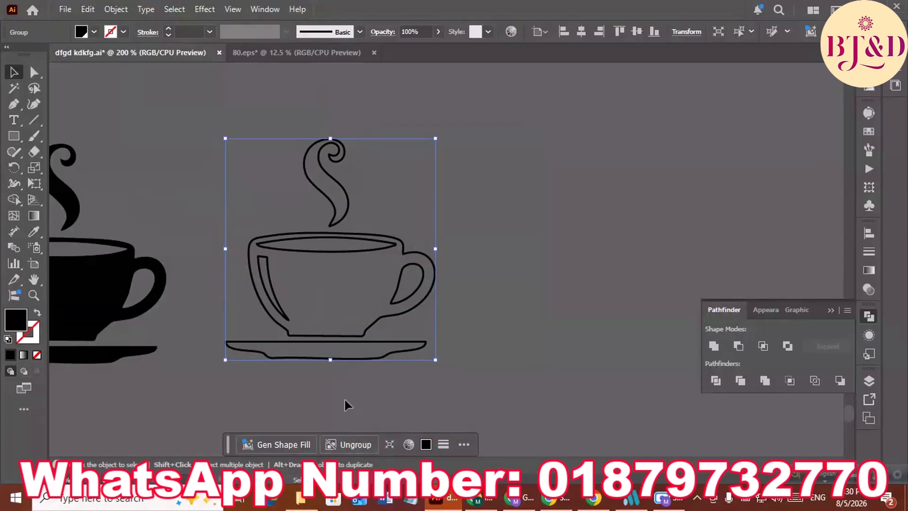
pyautogui.click(492, 251)
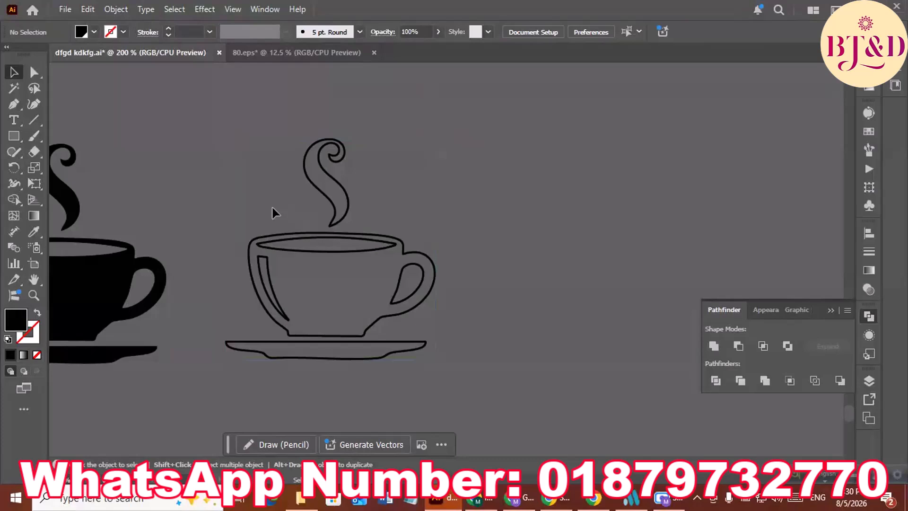
pyautogui.moveTo(316, 260); pyautogui.dragTo(335, 280)
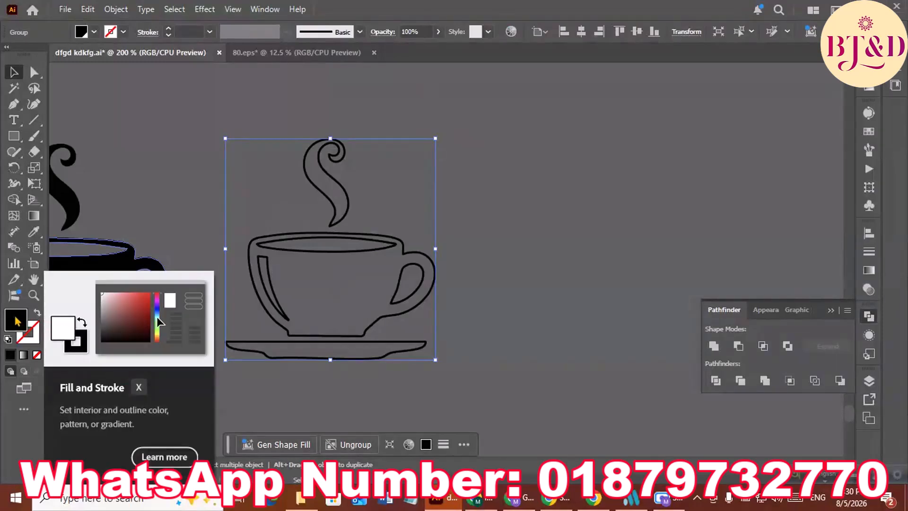
pyautogui.click(467, 223)
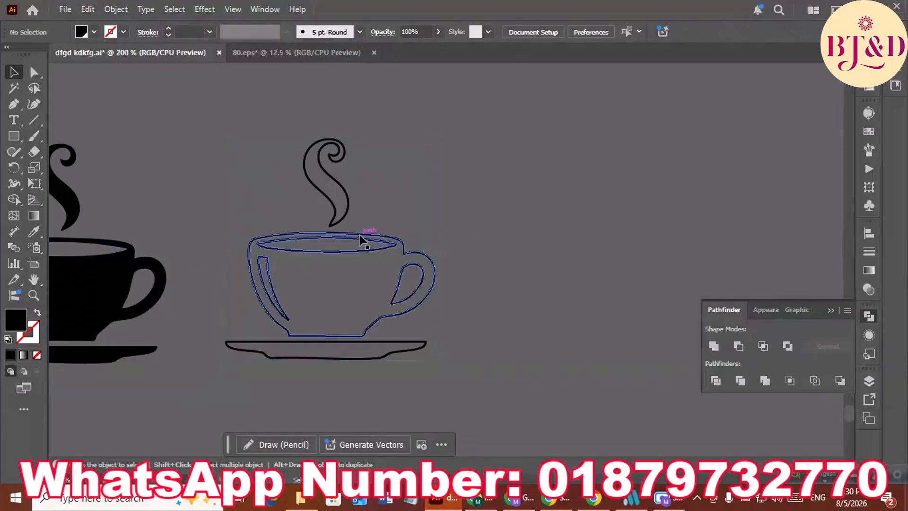
# Step: Select the solid black cup group and switch its fill color model to RGB
pyautogui.press('space')
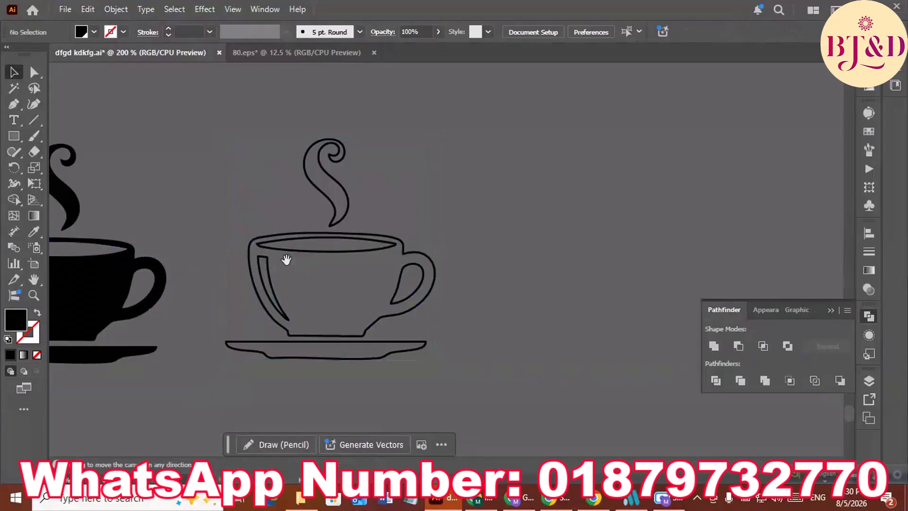
pyautogui.moveTo(286, 259); pyautogui.dragTo(467, 211)
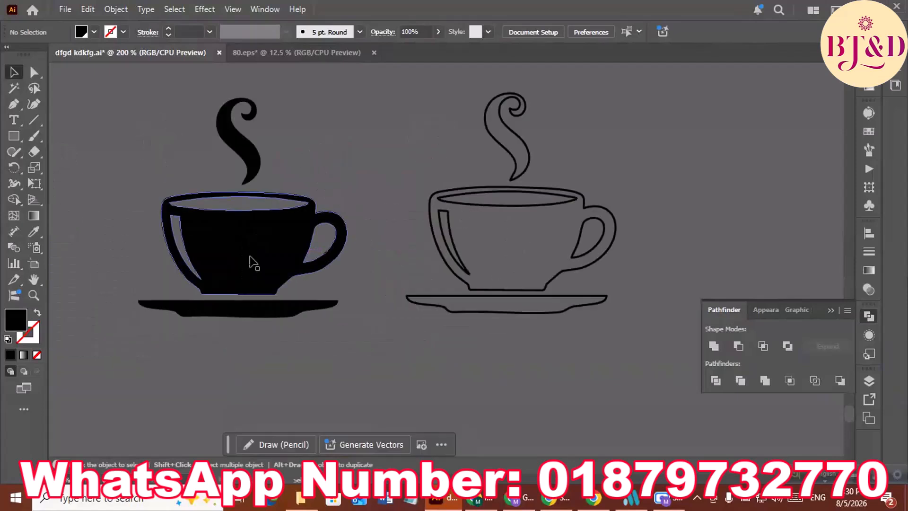
pyautogui.click(250, 256)
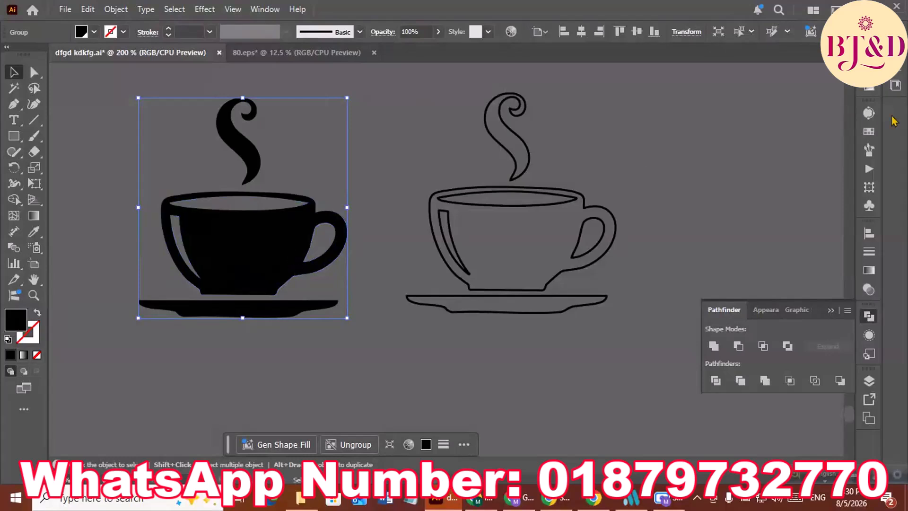
pyautogui.click(868, 134)
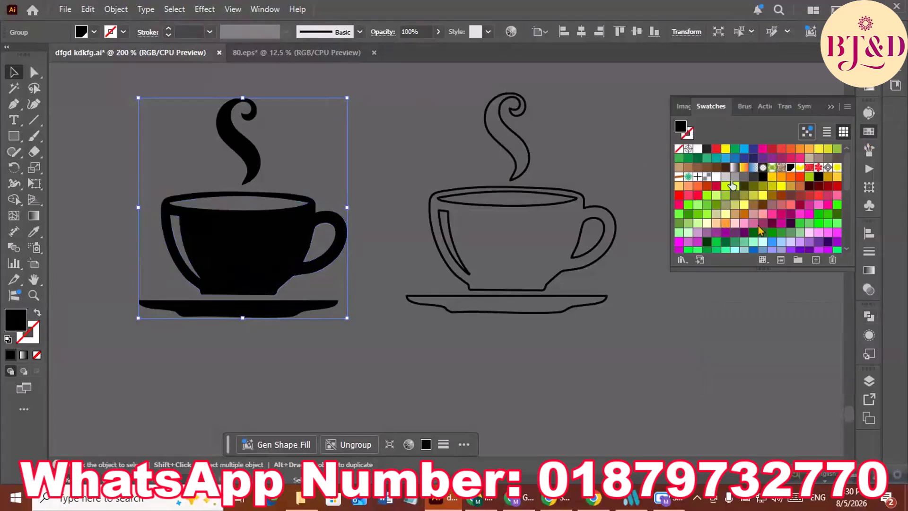
pyautogui.click(868, 88)
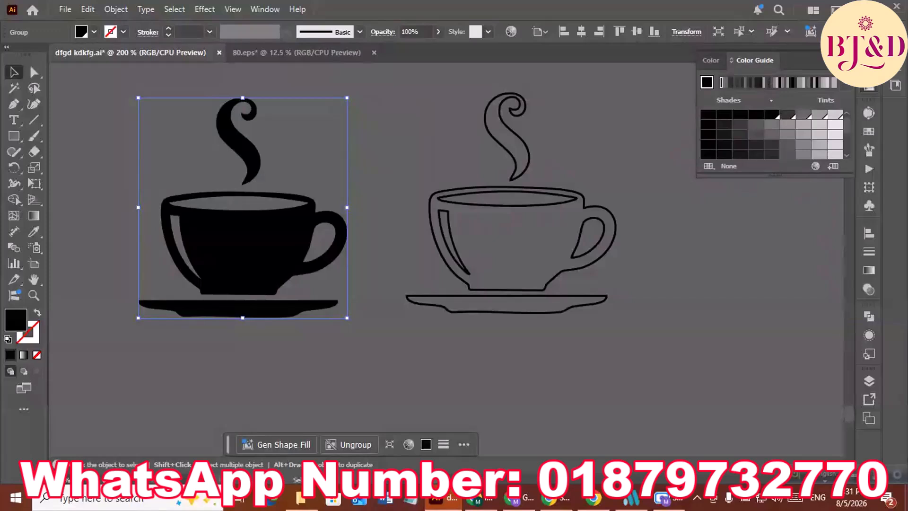
pyautogui.click(712, 61)
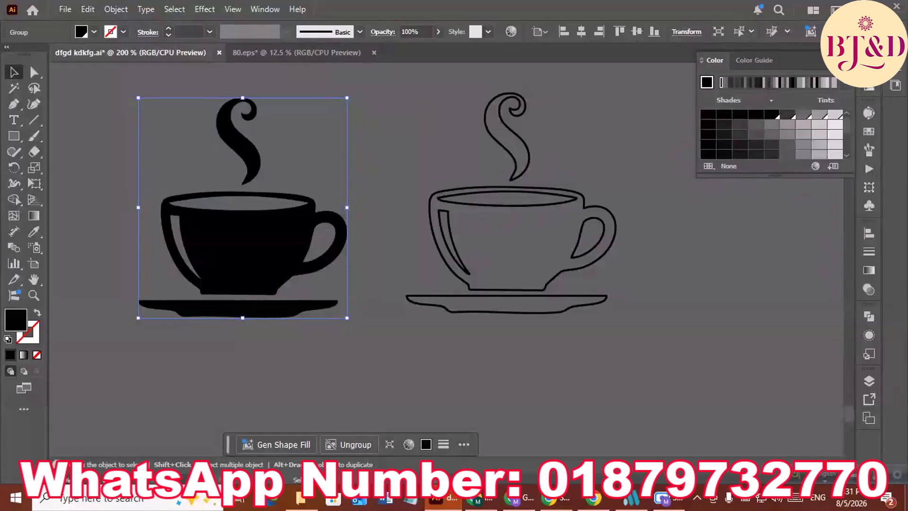
pyautogui.click(760, 61)
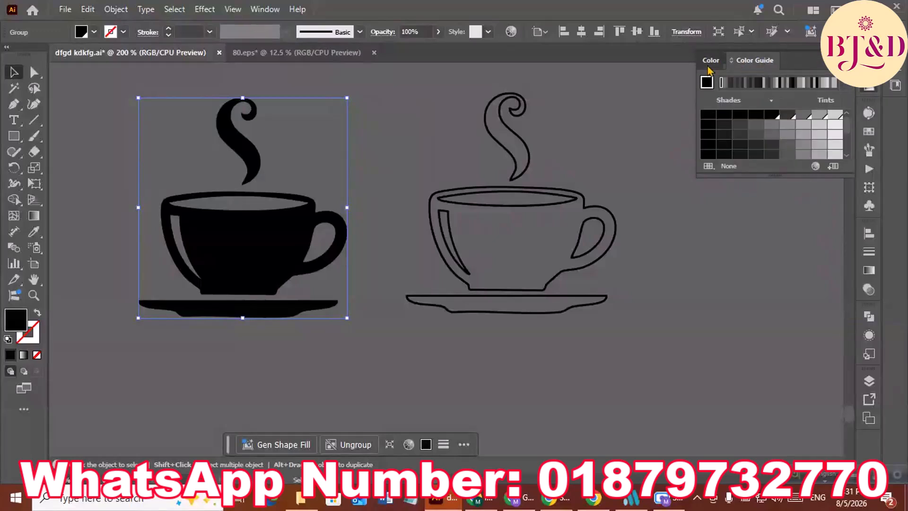
pyautogui.click(711, 61)
pyautogui.click(841, 59)
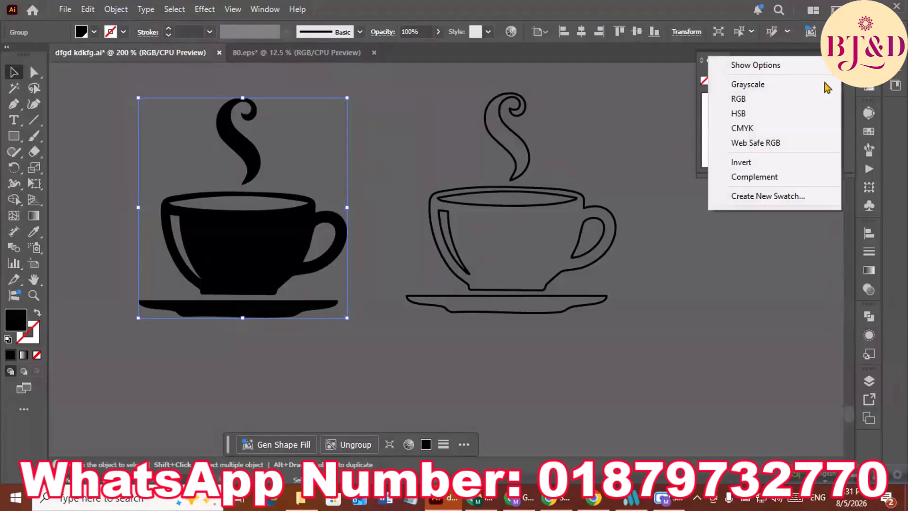
pyautogui.click(741, 99)
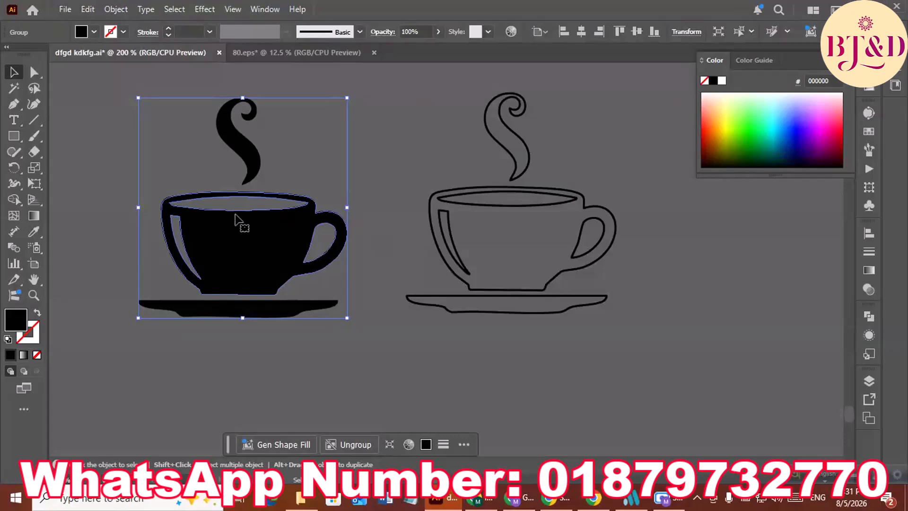
pyautogui.click(829, 65)
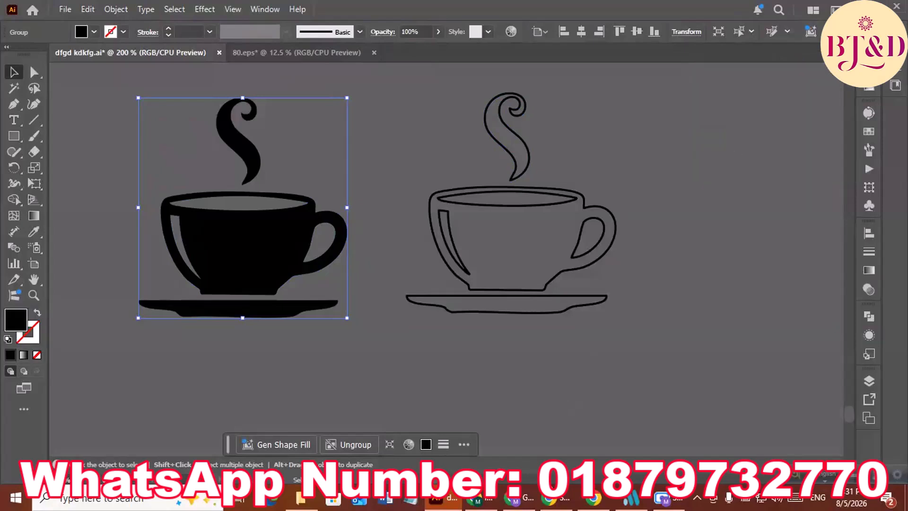
# Step: Switch to the Chrome window with the coffee image search and copy "Coffee Day" from its query
pyautogui.moveTo(594, 498)
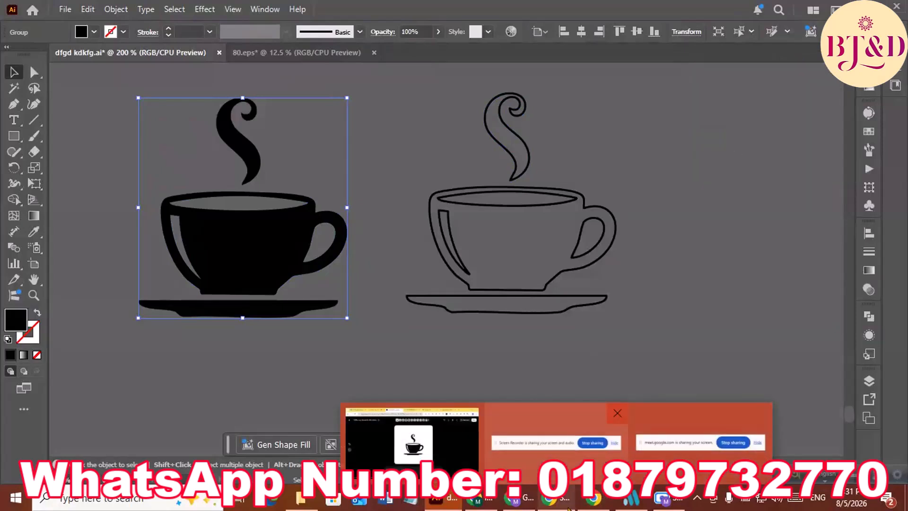
pyautogui.click(549, 442)
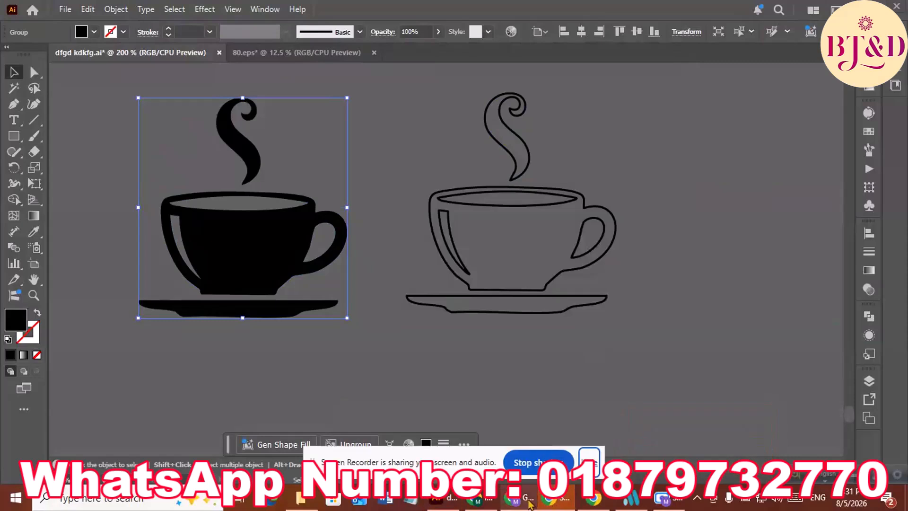
pyautogui.click(515, 501)
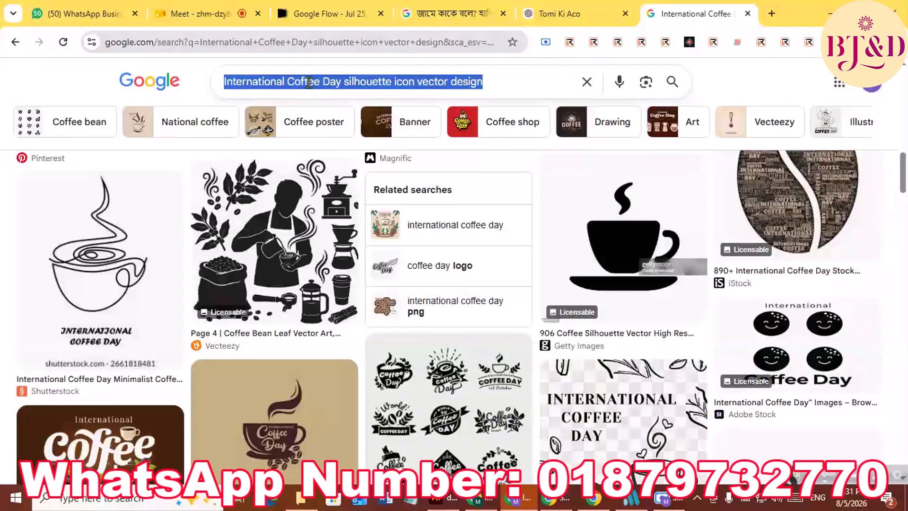
pyautogui.click(226, 82)
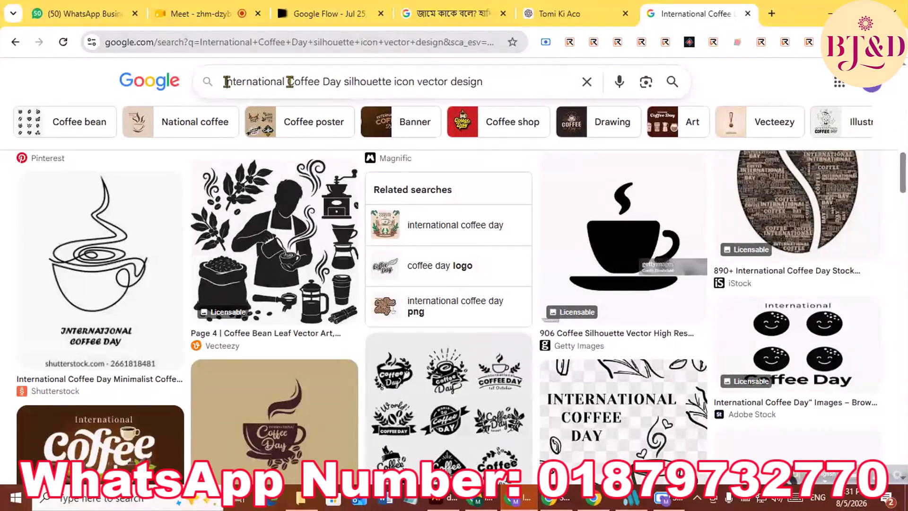
pyautogui.moveTo(287, 82); pyautogui.dragTo(341, 82)
pyautogui.hotkey('ctrl', 'c')
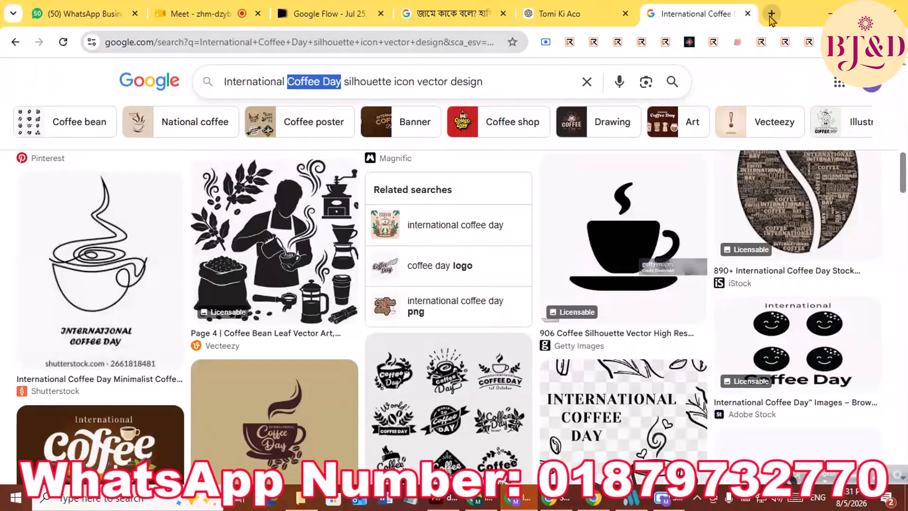
# Step: Search Google for "Coffee Day color vector design" in a new tab, reusing the copied words
pyautogui.hotkey('ctrl', 't')
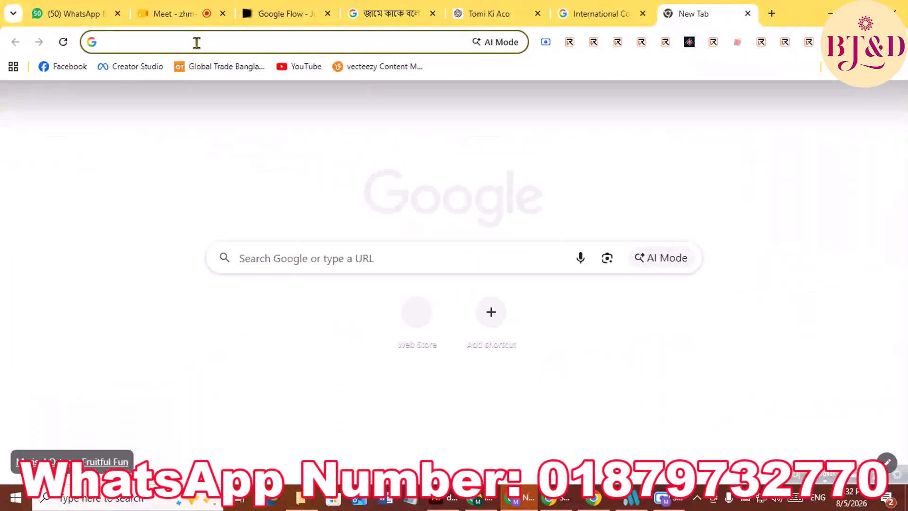
pyautogui.hotkey('ctrl', 'v')
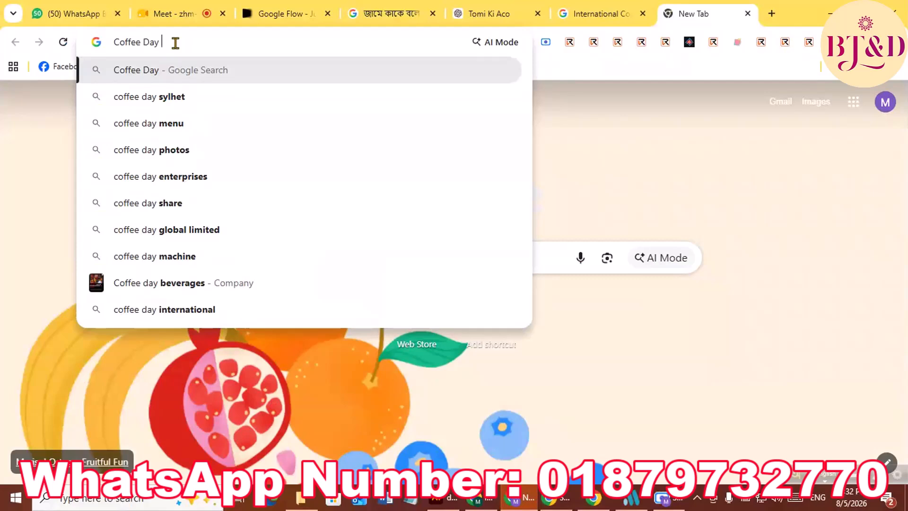
pyautogui.write('color')
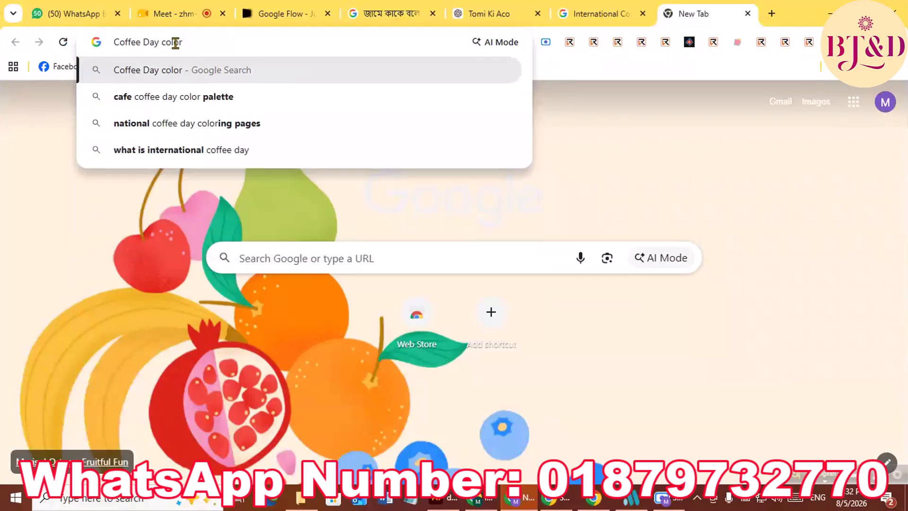
pyautogui.write(' des')
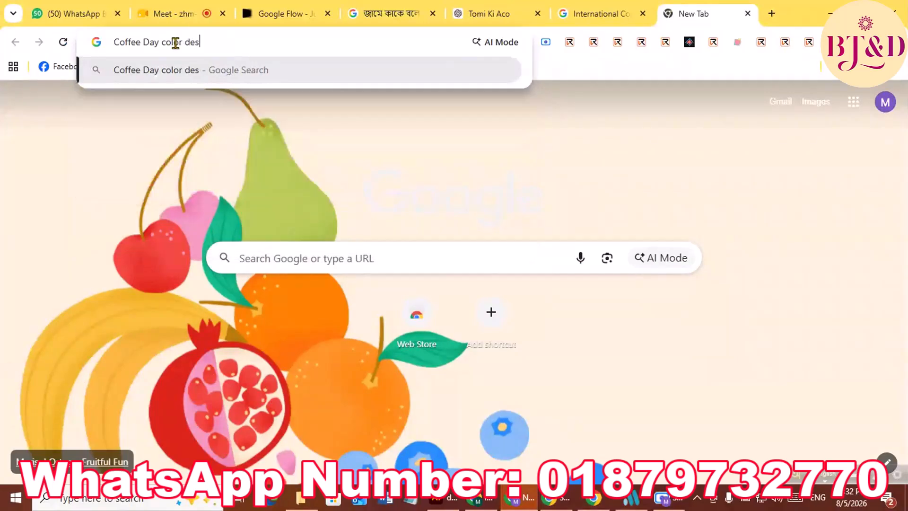
pyautogui.press('BackSpace')
pyautogui.press('BackSpace')
pyautogui.press('BackSpace')
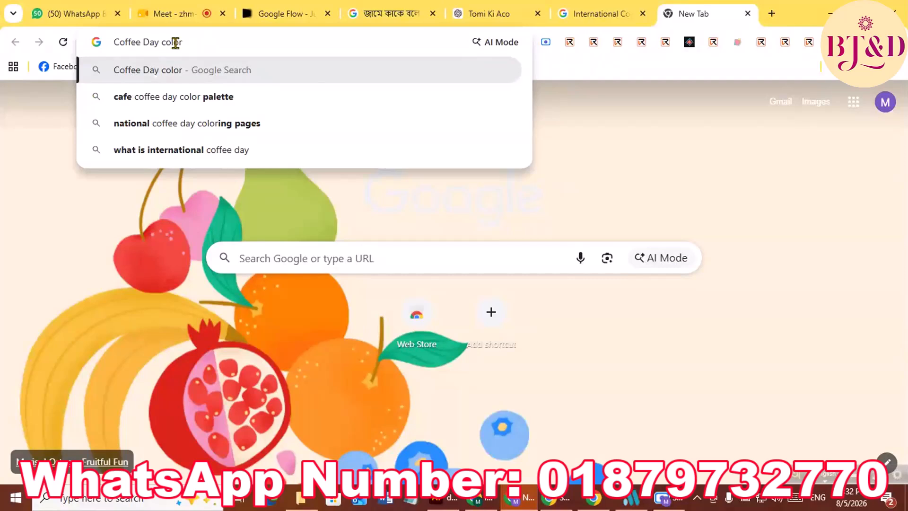
pyautogui.write('vecto')
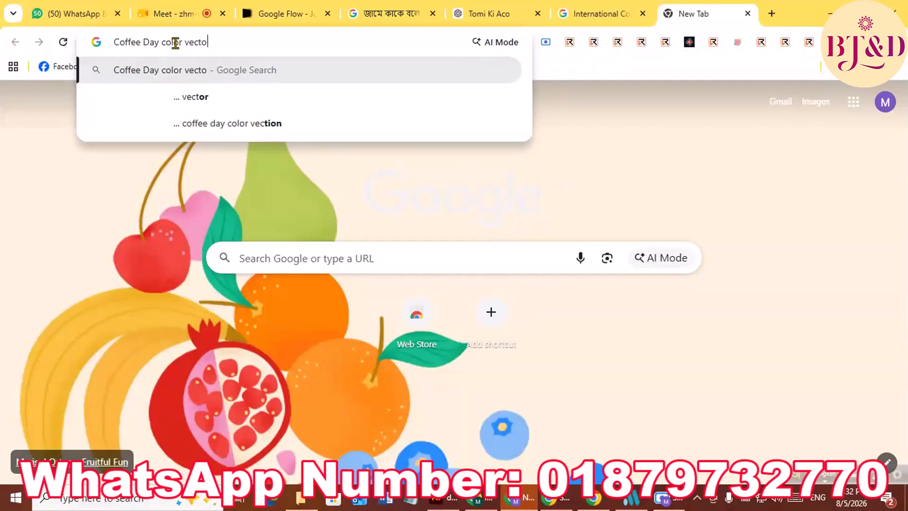
pyautogui.write('r desig')
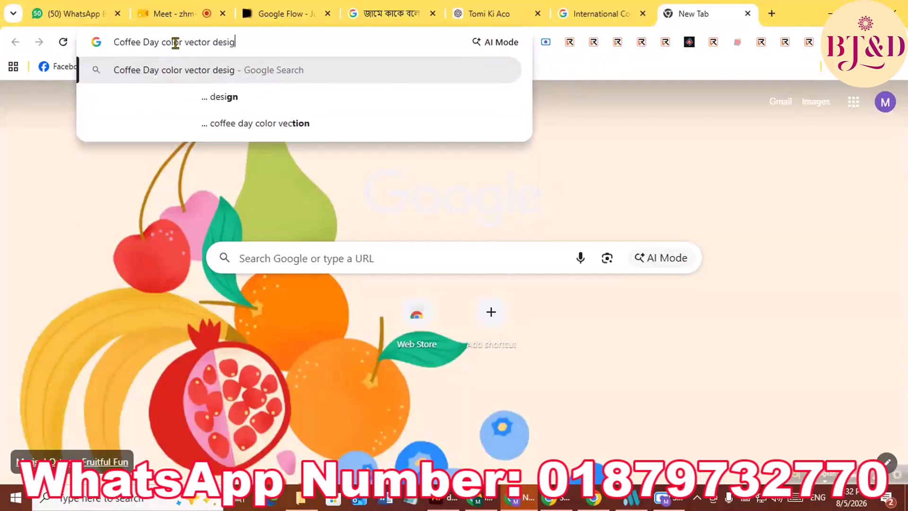
pyautogui.write('n')
pyautogui.press('Return')
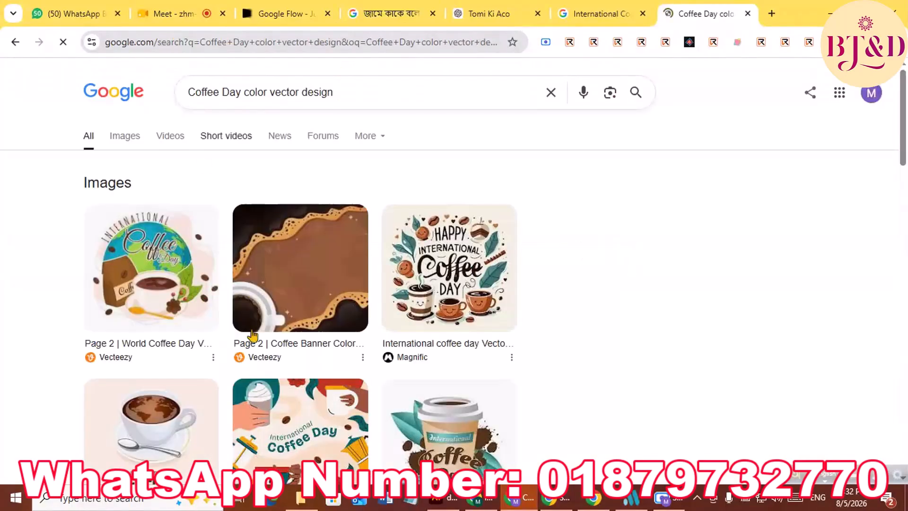
# Step: Examine the coffee artwork in the general results and the image results for color ideas
pyautogui.scroll(-1, 364, 299)
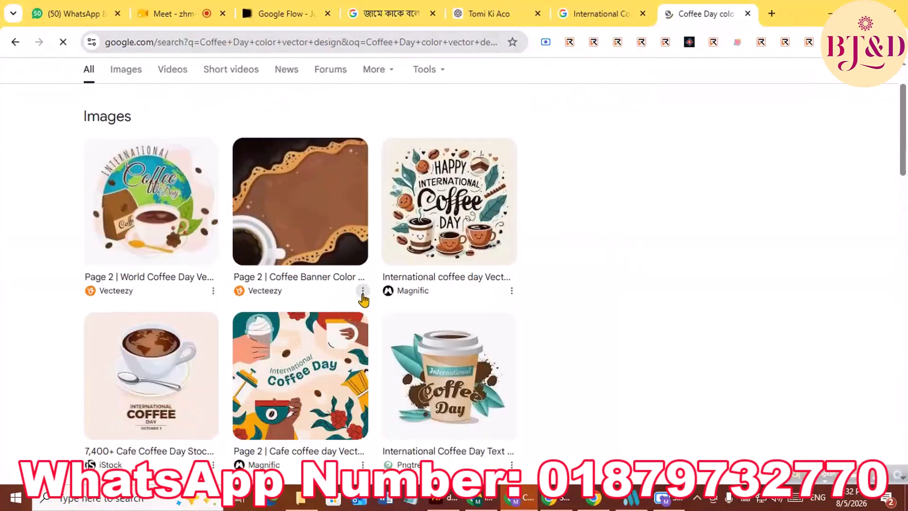
pyautogui.scroll(-3, 359, 298)
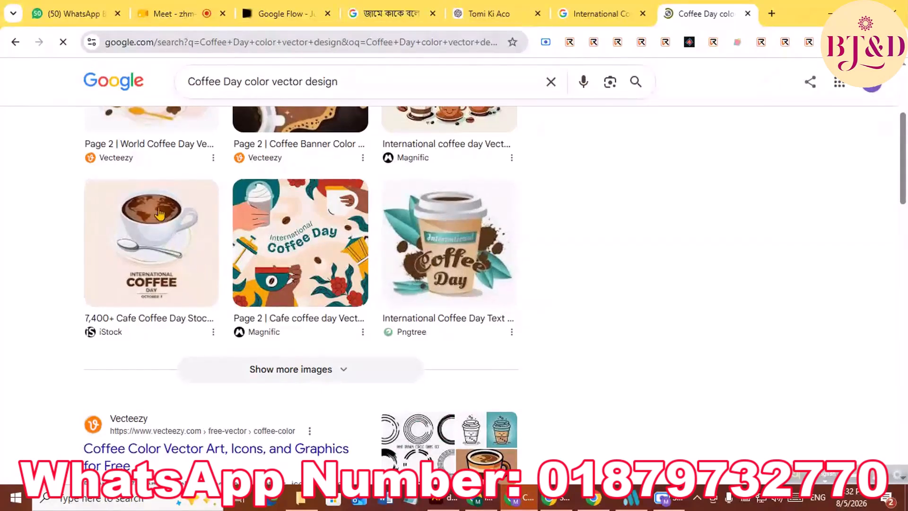
pyautogui.scroll(-5, 311, 371)
pyautogui.scroll(1, 310, 367)
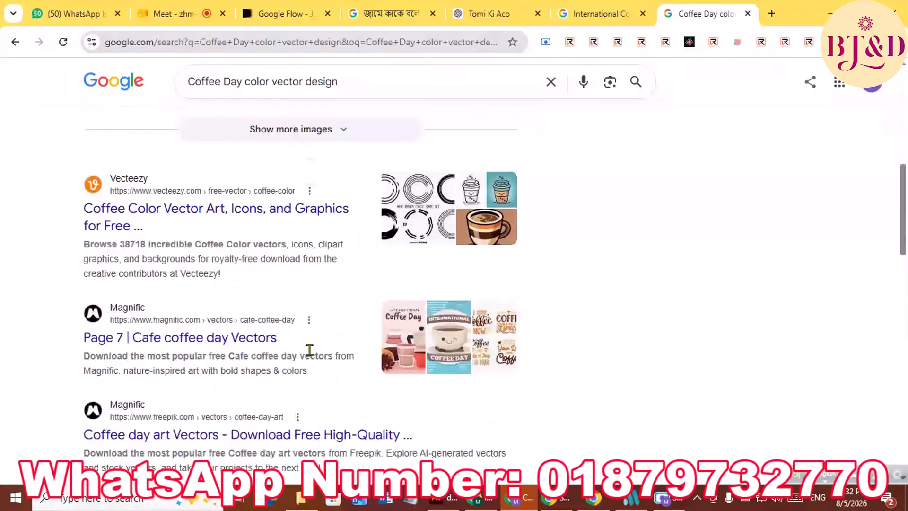
pyautogui.scroll(5, 310, 350)
pyautogui.scroll(-1, 237, 237)
pyautogui.scroll(1, 143, 136)
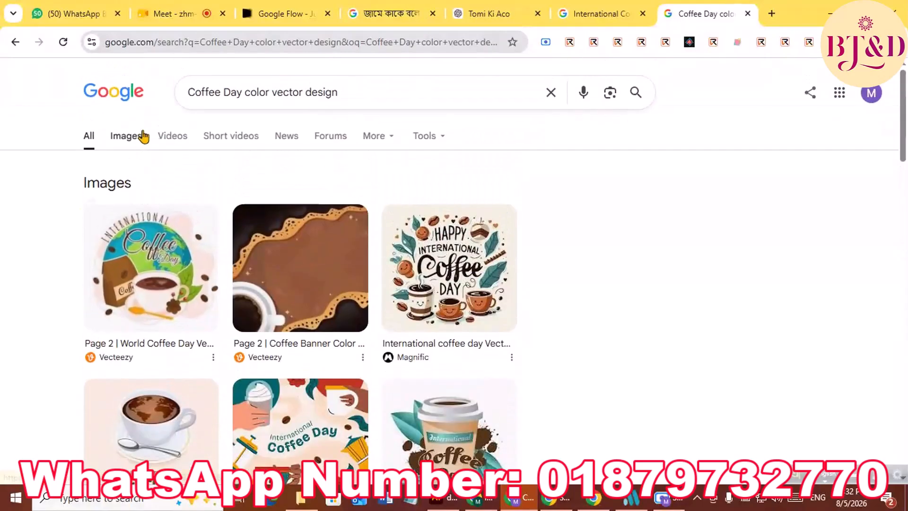
pyautogui.click(128, 137)
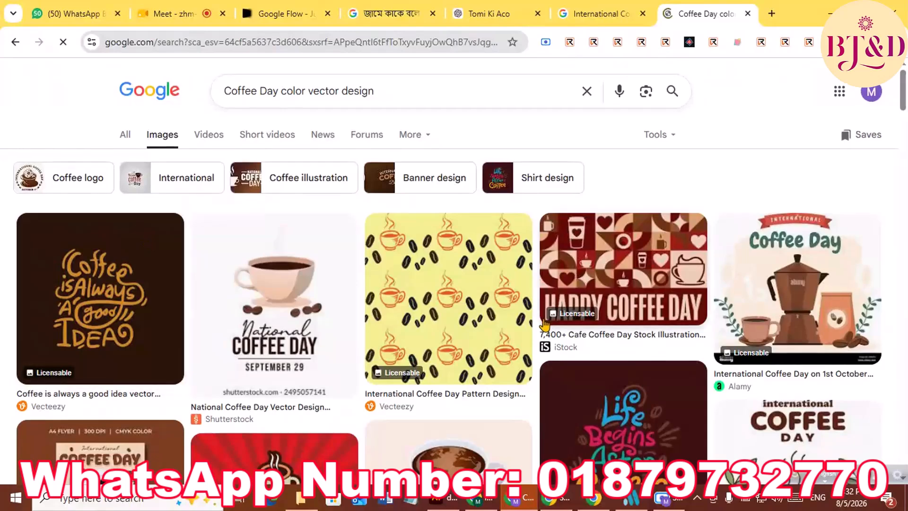
pyautogui.scroll(-2, 240, 371)
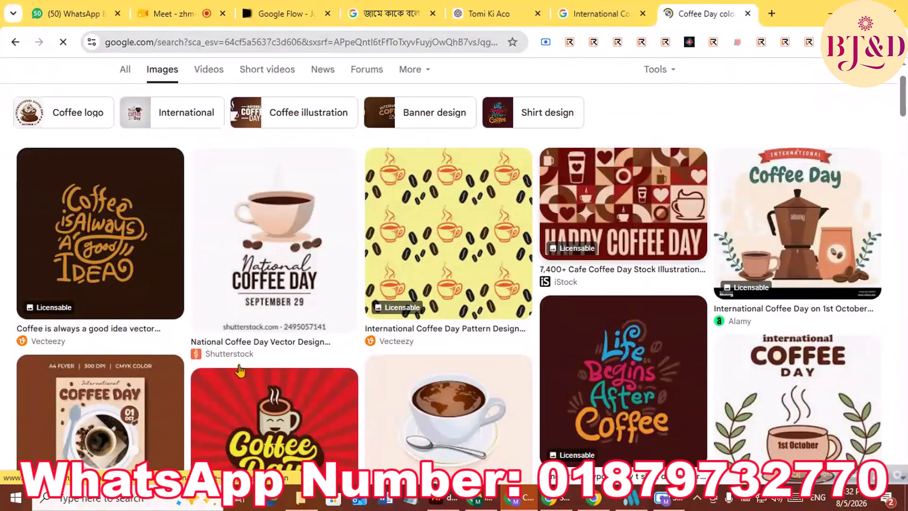
pyautogui.scroll(-3, 240, 371)
pyautogui.scroll(1, 372, 258)
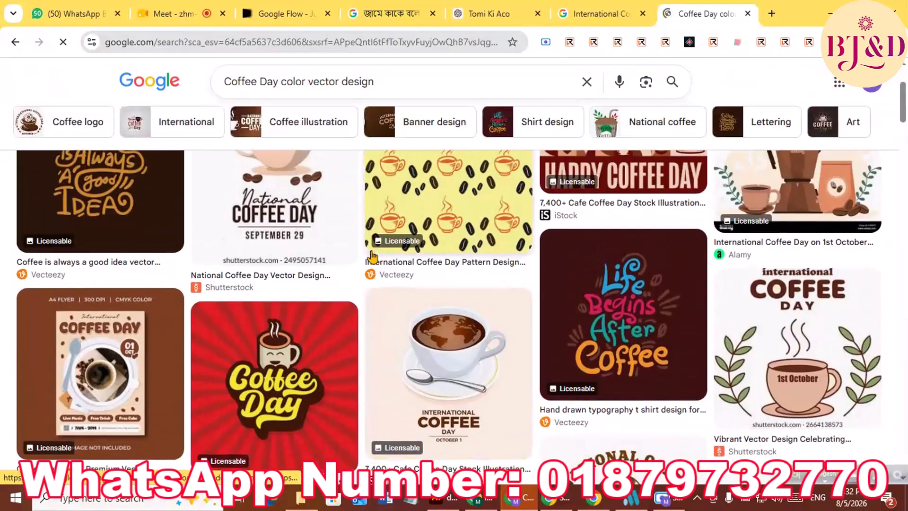
pyautogui.scroll(-2, 372, 258)
pyautogui.scroll(2, 372, 258)
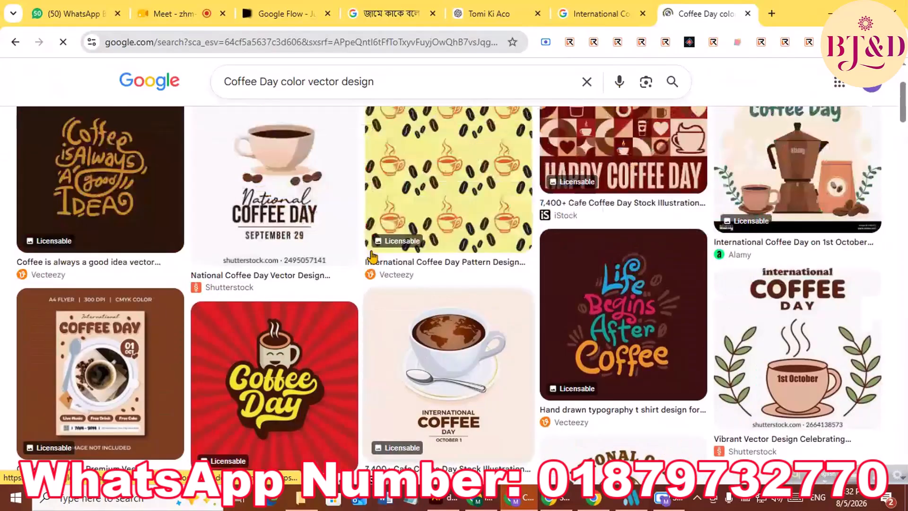
pyautogui.scroll(2, 373, 257)
# Step: Return to all results and change the search query to "Coffee Day color hashcode"
pyautogui.click(125, 136)
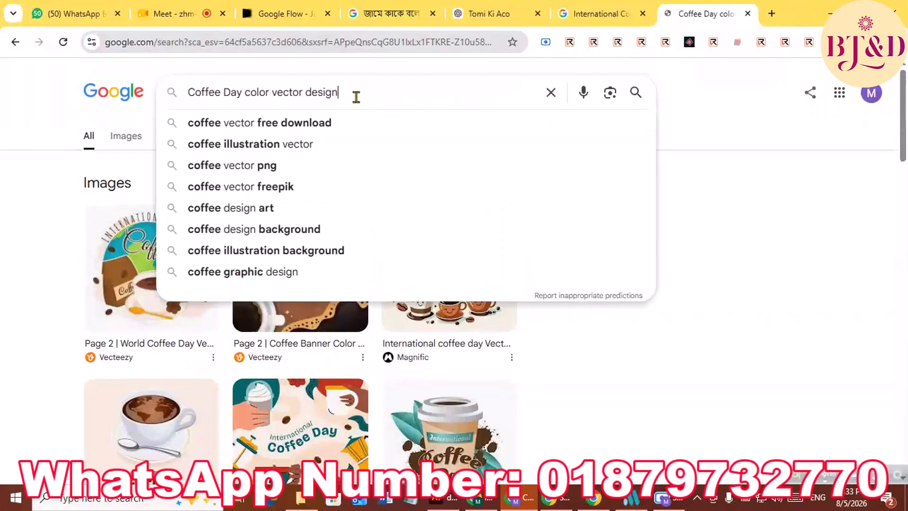
pyautogui.press('BackSpace')
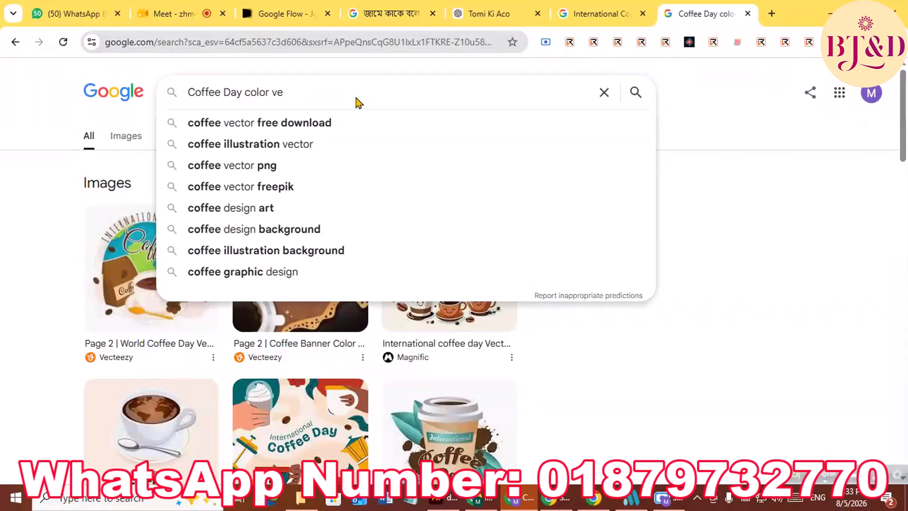
pyautogui.press('BackSpace')
pyautogui.press('BackSpace')
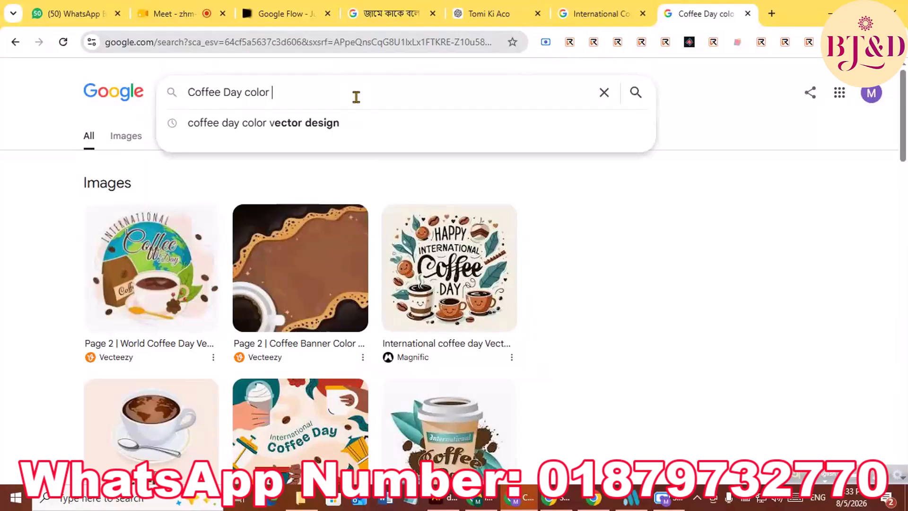
pyautogui.press('Escape')
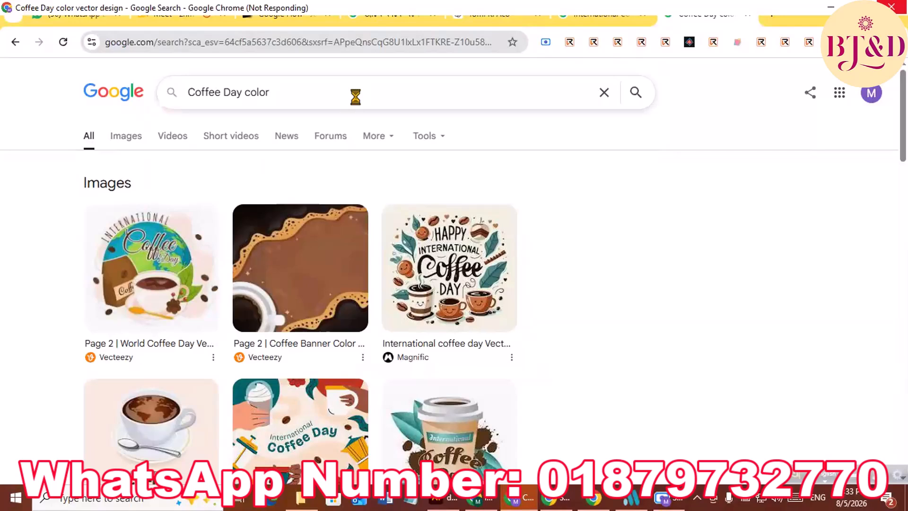
pyautogui.write('hashcode')
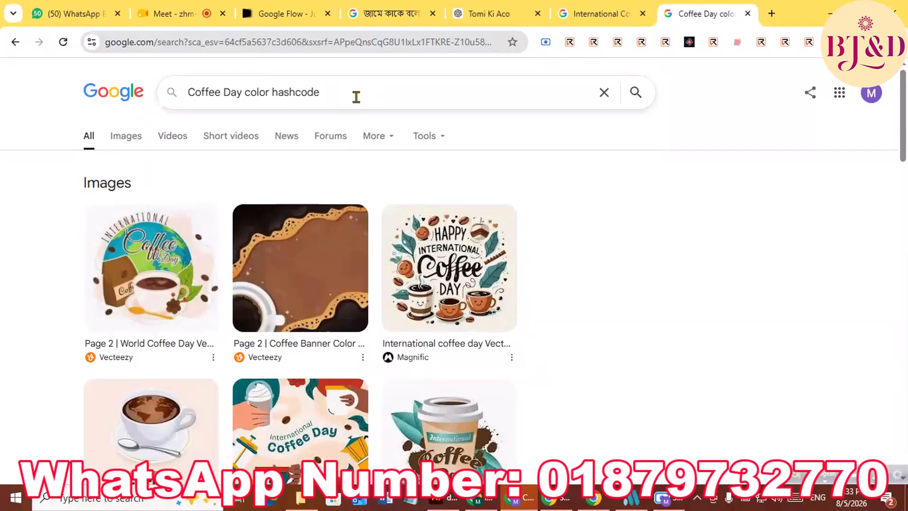
pyautogui.press('Return')
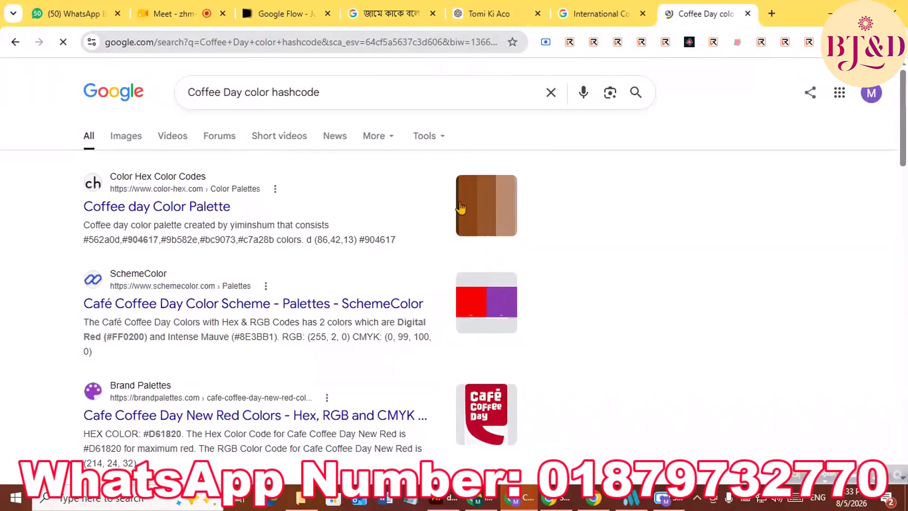
# Step: Open the Coffee day Color Palette page on color-hex.com and copy the dark brown hex code #562a0d
pyautogui.click(211, 211)
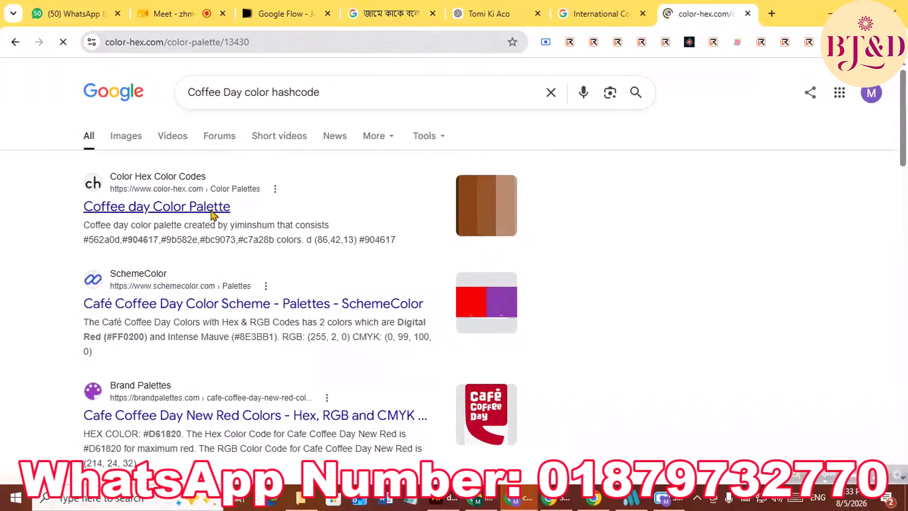
pyautogui.scroll(-4, 337, 260)
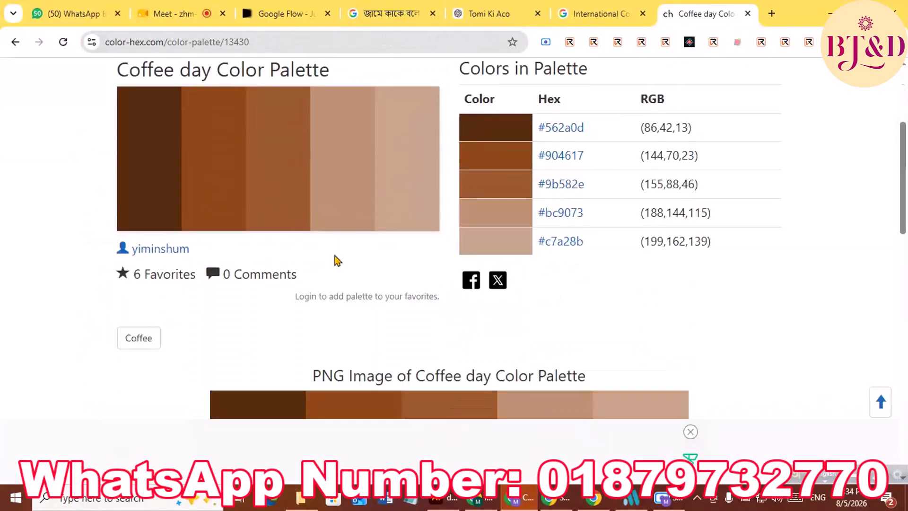
pyautogui.scroll(-5, 405, 274)
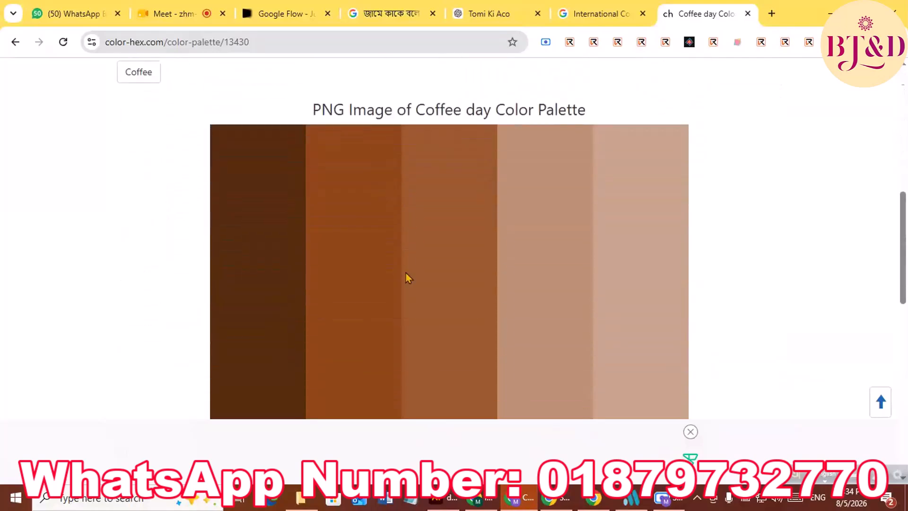
pyautogui.scroll(7, 406, 273)
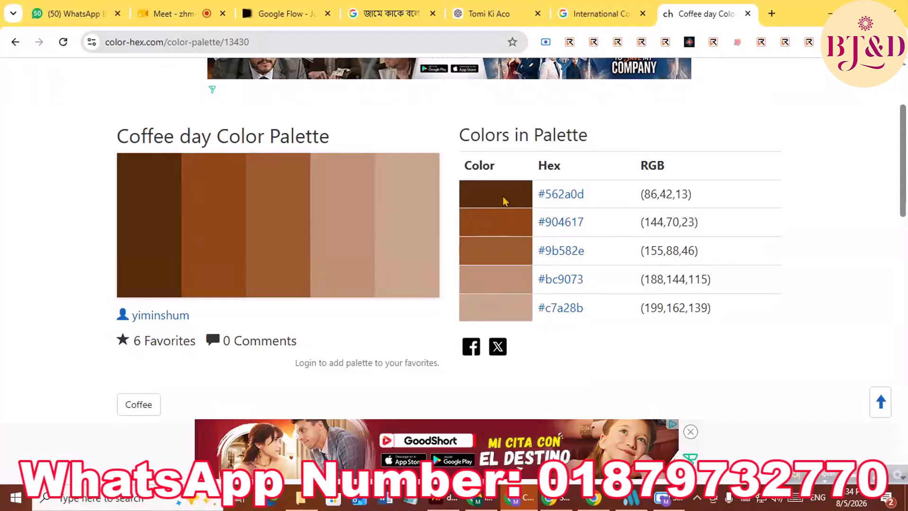
pyautogui.moveTo(579, 199); pyautogui.dragTo(519, 198)
pyautogui.rightClick(547, 198)
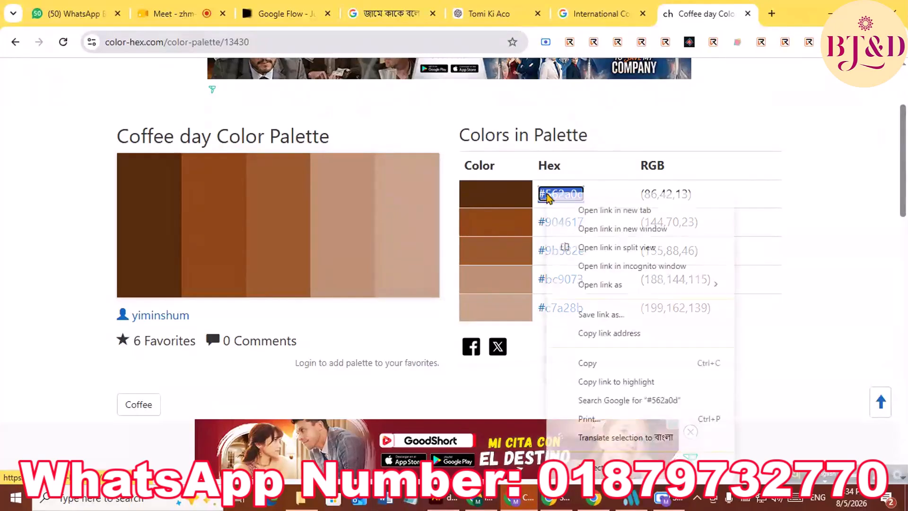
pyautogui.click(598, 365)
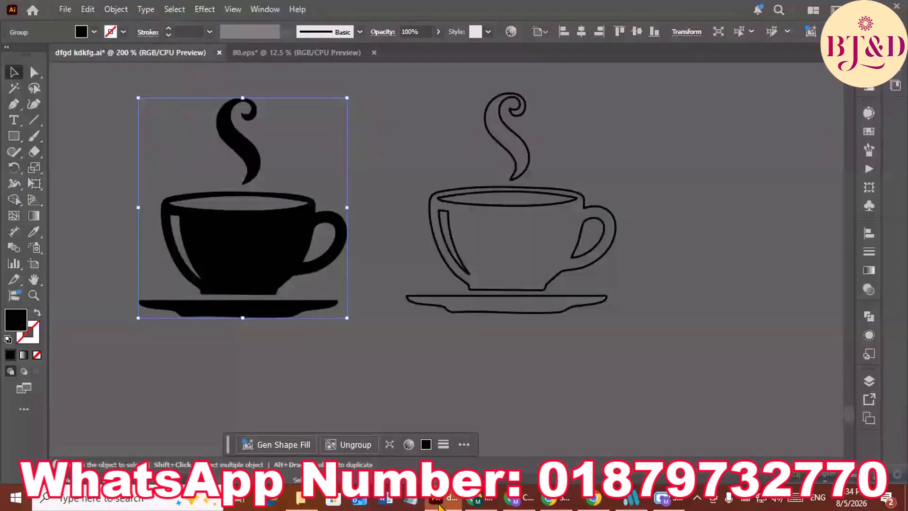
# Step: Switch to Illustrator and fill the grouped solid coffee cup artwork with the copied hex color 562a0d
pyautogui.click(442, 498)
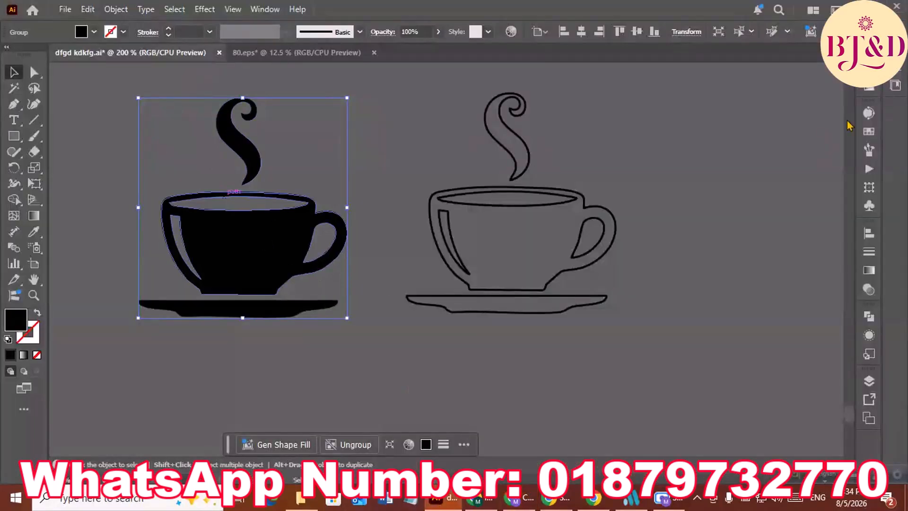
pyautogui.press('F6')
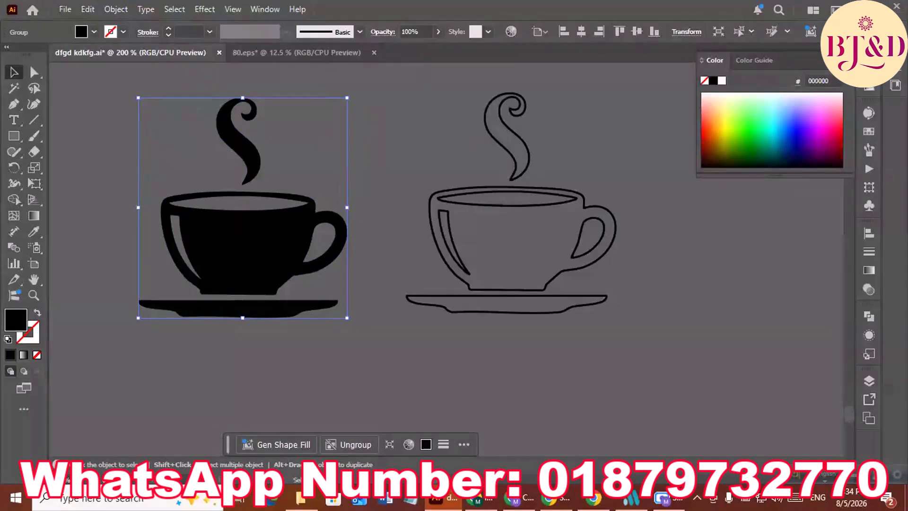
pyautogui.click(818, 81)
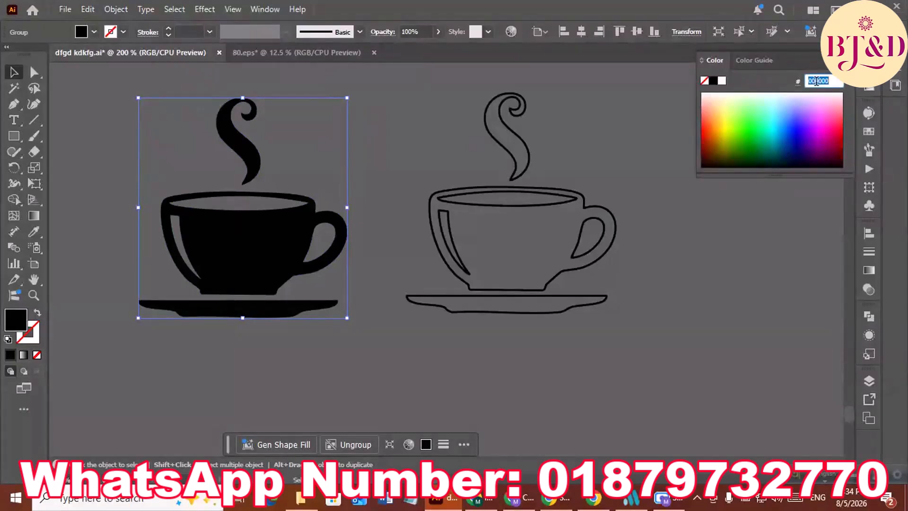
pyautogui.hotkey('ctrl', 'v')
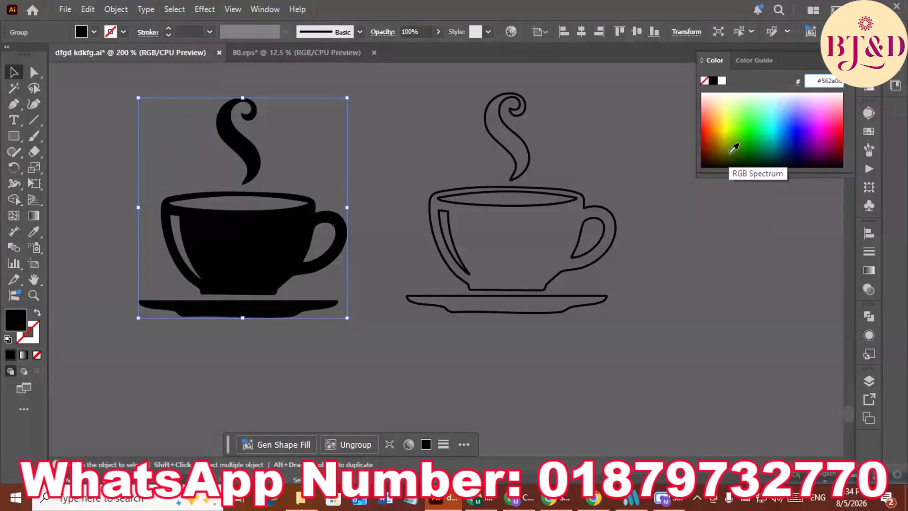
pyautogui.press('BackSpace')
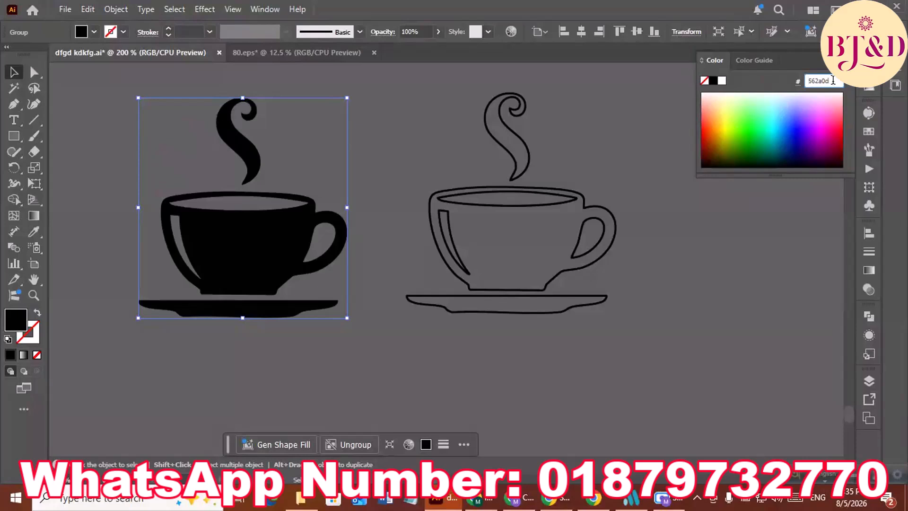
pyautogui.press('Return')
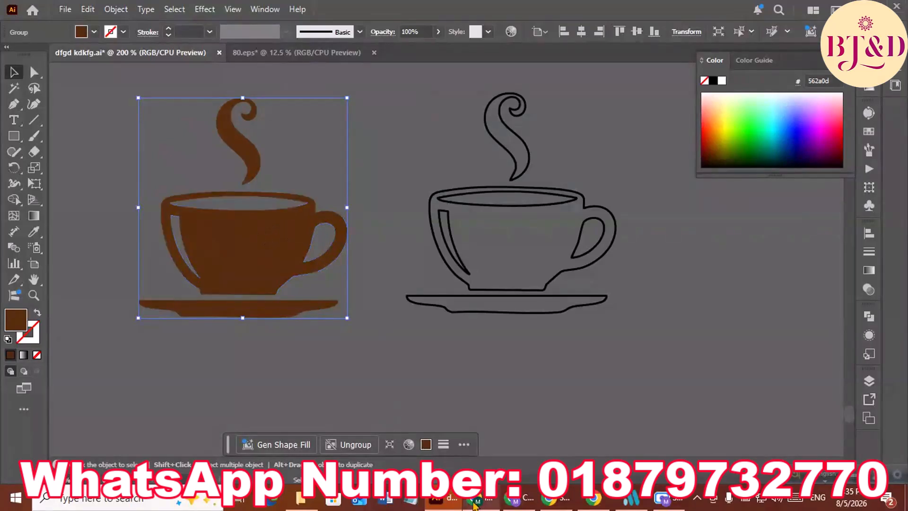
# Step: Check the coffee palette in the browser, then ungroup the brown cup artwork in Illustrator and select only the saucer
pyautogui.click(475, 503)
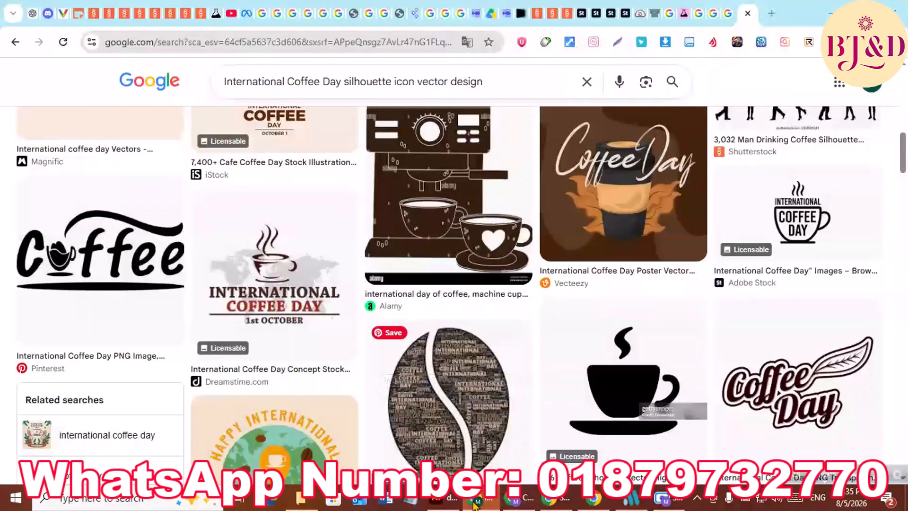
pyautogui.click(474, 502)
pyautogui.click(518, 501)
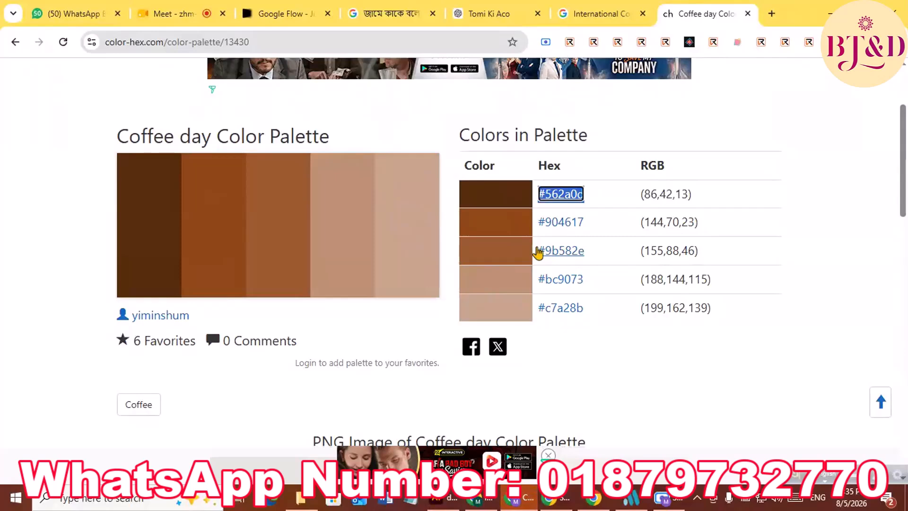
pyautogui.click(434, 498)
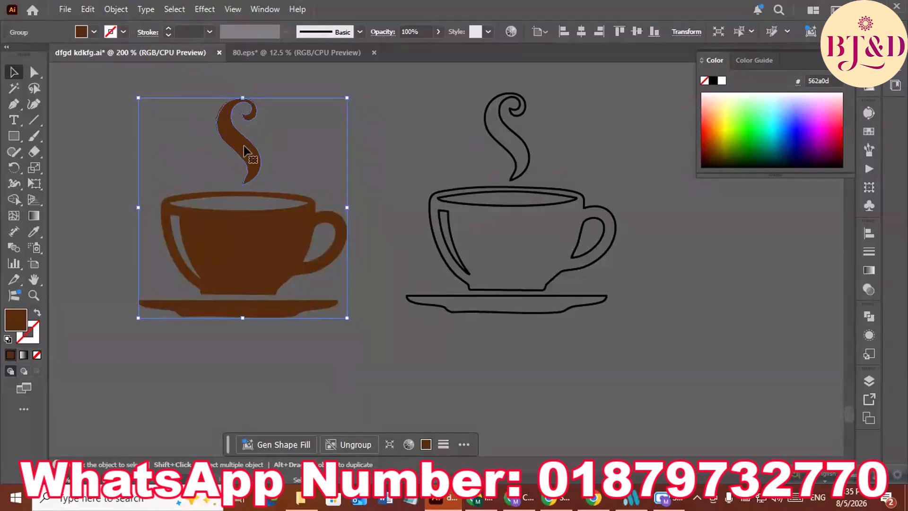
pyautogui.click(350, 445)
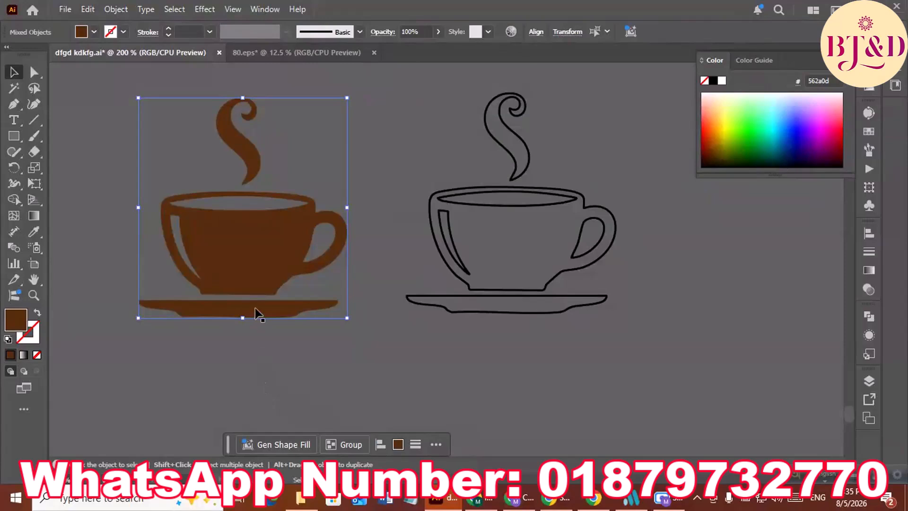
pyautogui.hotkey('ctrl', 'shift', 'a')
pyautogui.click(232, 312)
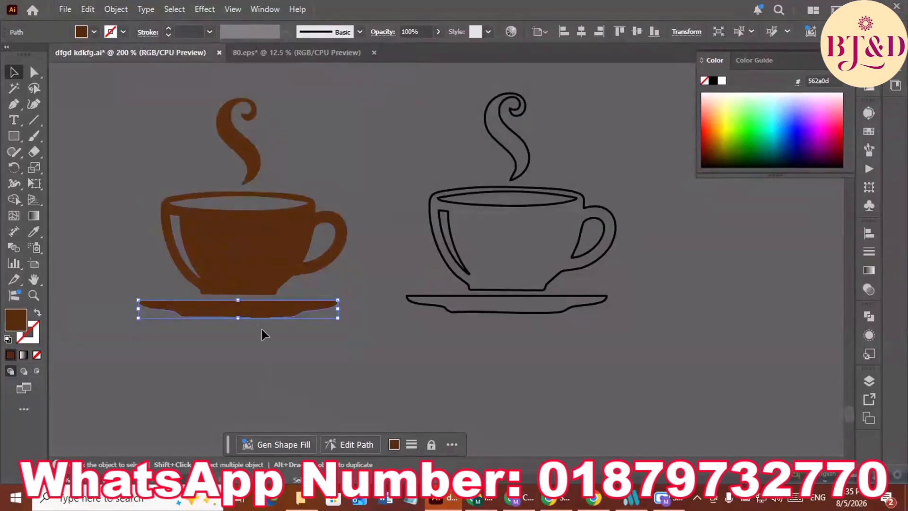
# Step: Return to the Coffee day Color Palette page and copy the hex code 904617 without its hash sign
pyautogui.moveTo(521, 498)
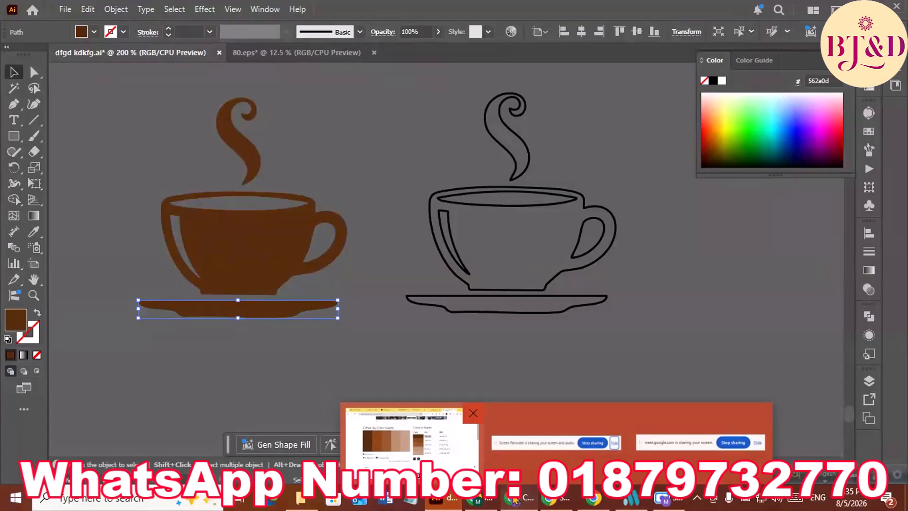
pyautogui.click(419, 373)
pyautogui.moveTo(585, 225); pyautogui.dragTo(546, 224)
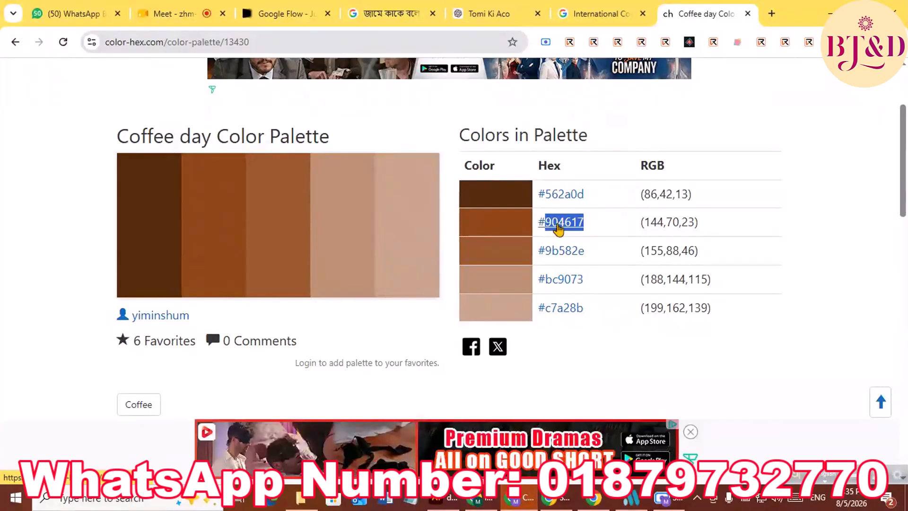
# Step: Fill the saucer of the brown cup in Illustrator with the hex color 904617 and deselect it
pyautogui.click(442, 498)
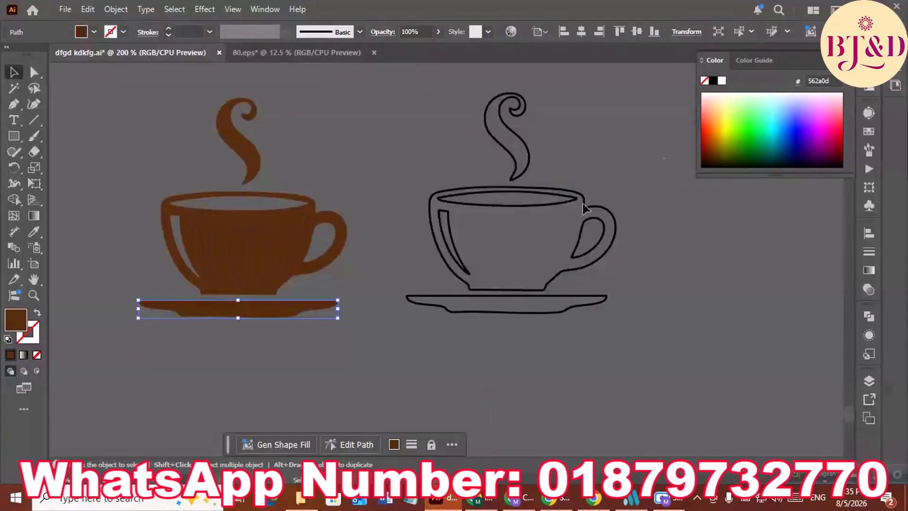
pyautogui.click(827, 80)
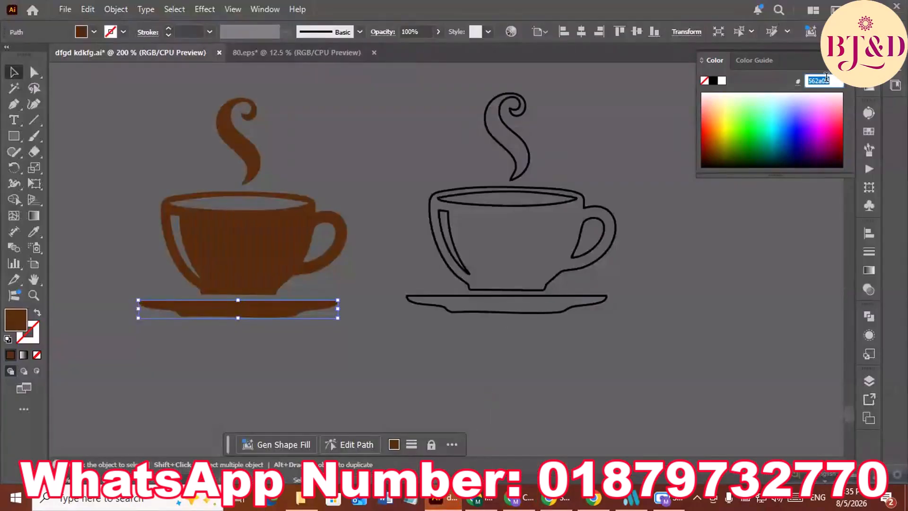
pyautogui.press('BackSpace')
pyautogui.hotkey('ctrl', 'v')
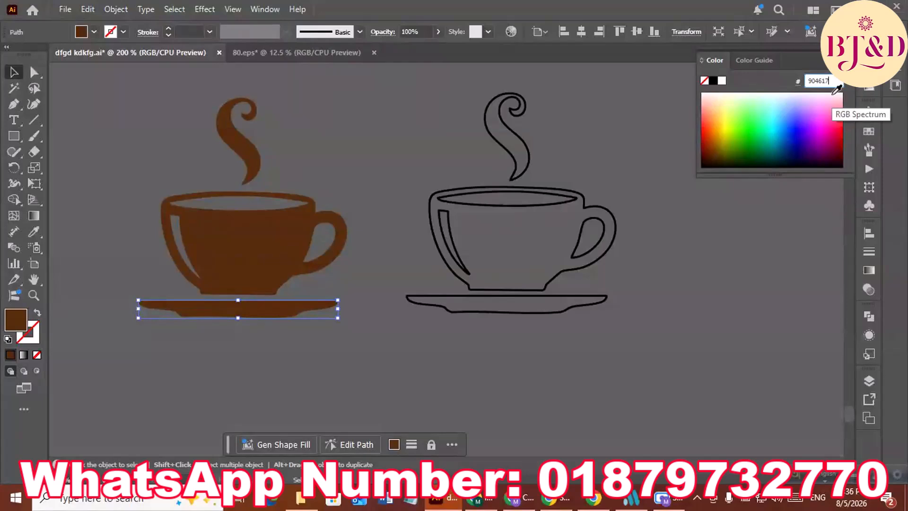
pyautogui.press('Return')
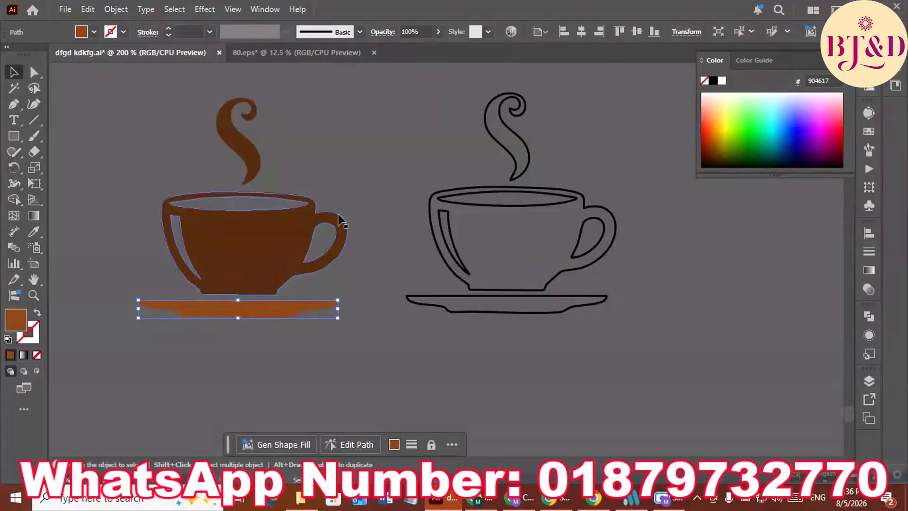
pyautogui.click(364, 188)
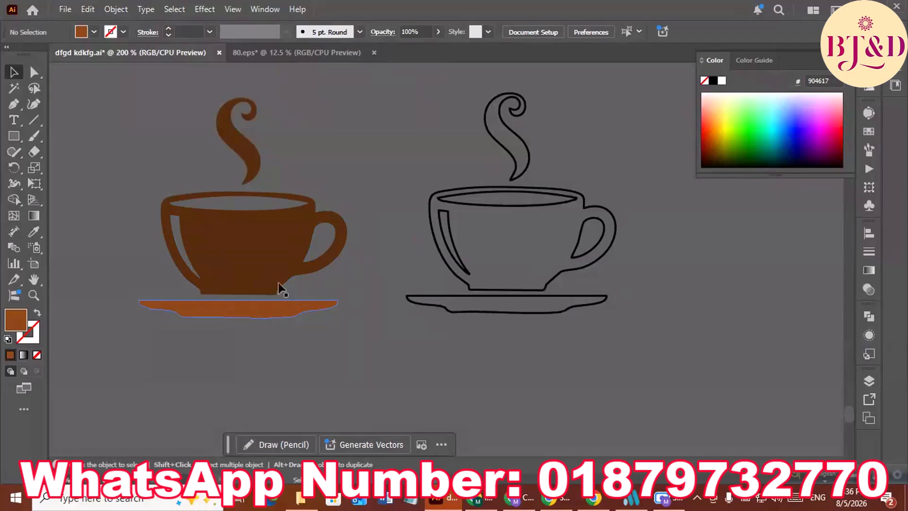
# Step: Group the brown steam, cup and lighter brown saucer into a single object
pyautogui.click(481, 498)
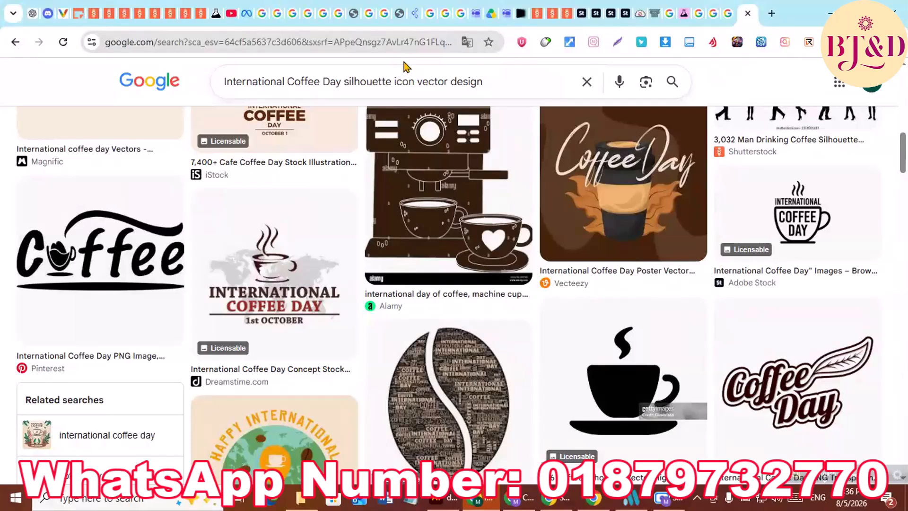
pyautogui.click(434, 506)
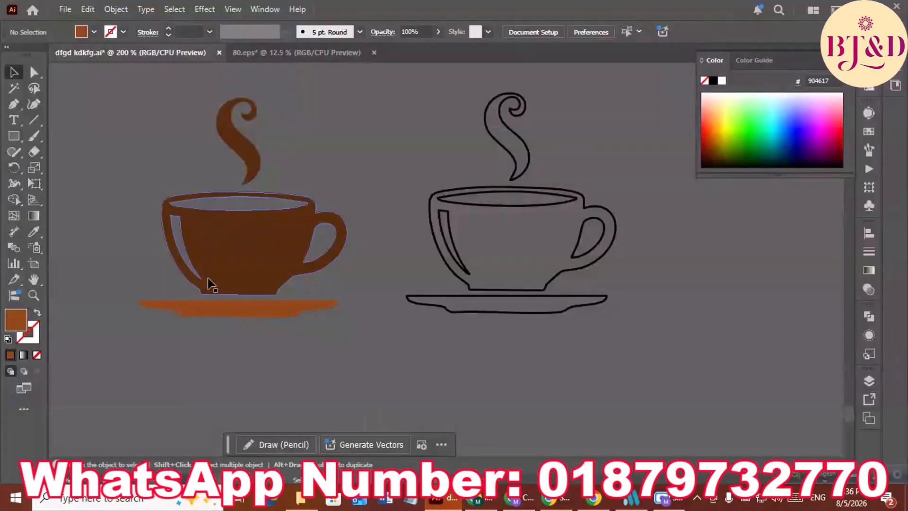
pyautogui.scroll(1, 237, 203)
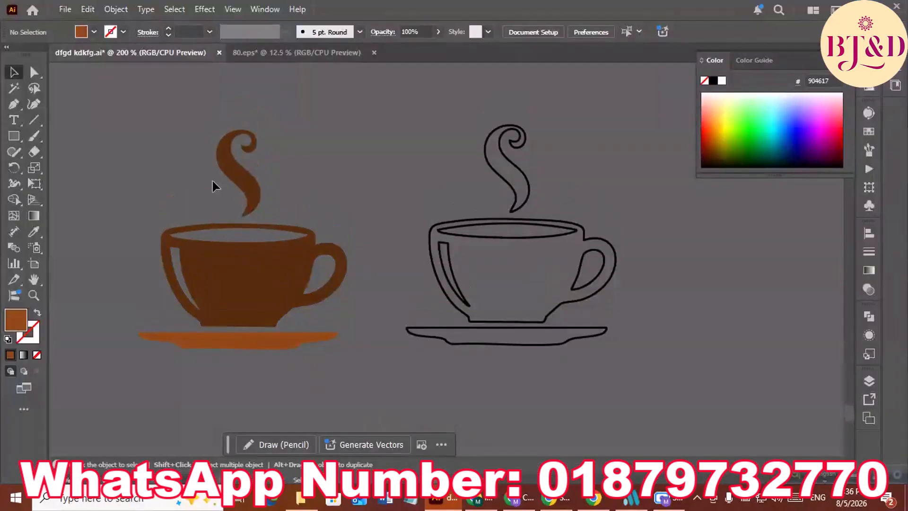
pyautogui.moveTo(124, 101); pyautogui.dragTo(340, 349)
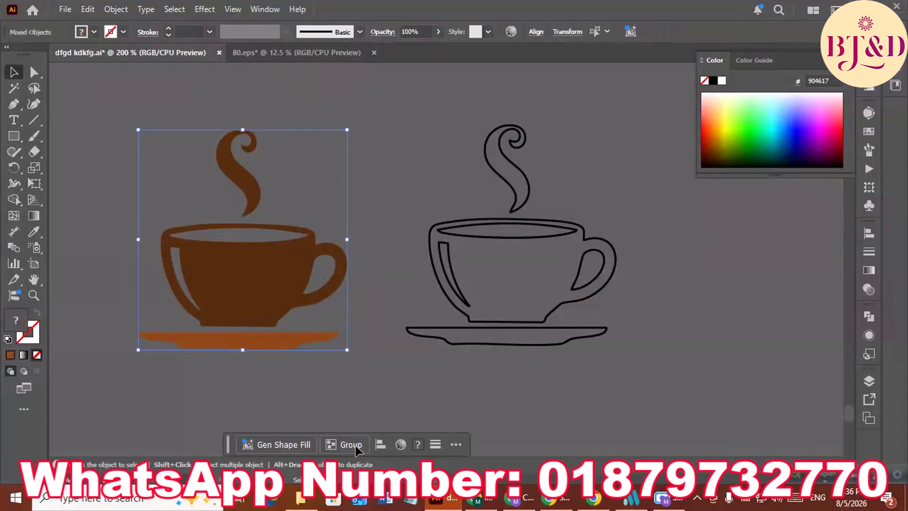
pyautogui.hotkey('ctrl', 'g')
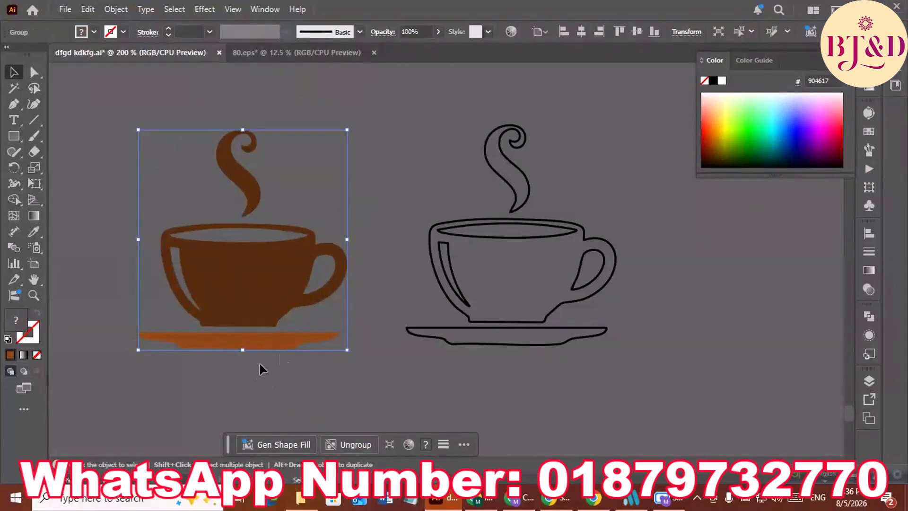
pyautogui.click(369, 334)
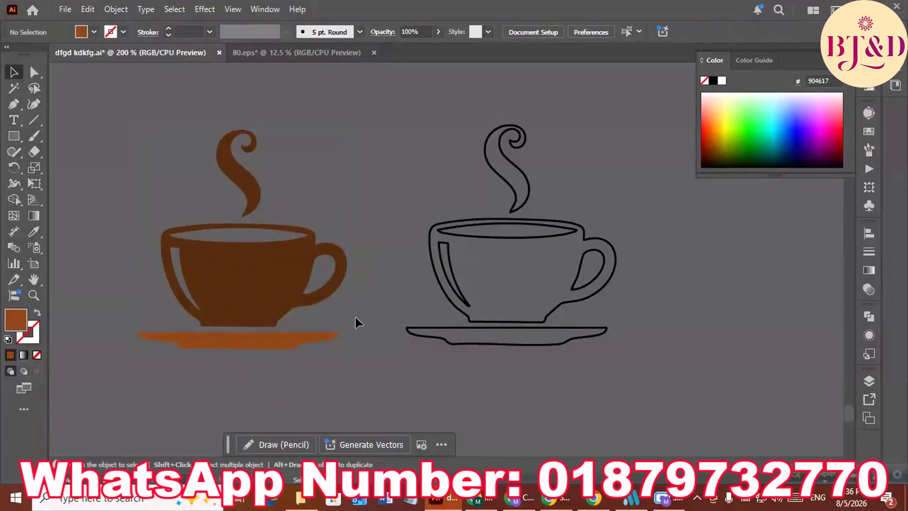
# Step: Duplicate the brown cup group beside the original, away from the outlined version, and fill the copy with solid black
pyautogui.moveTo(305, 286); pyautogui.dragTo(502, 274)
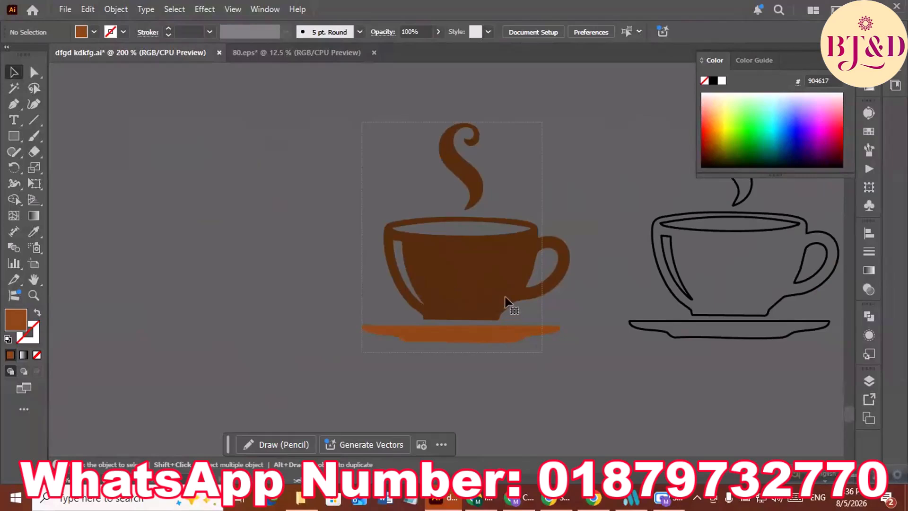
pyautogui.click(494, 287)
pyautogui.moveTo(440, 279); pyautogui.dragTo(283, 264)
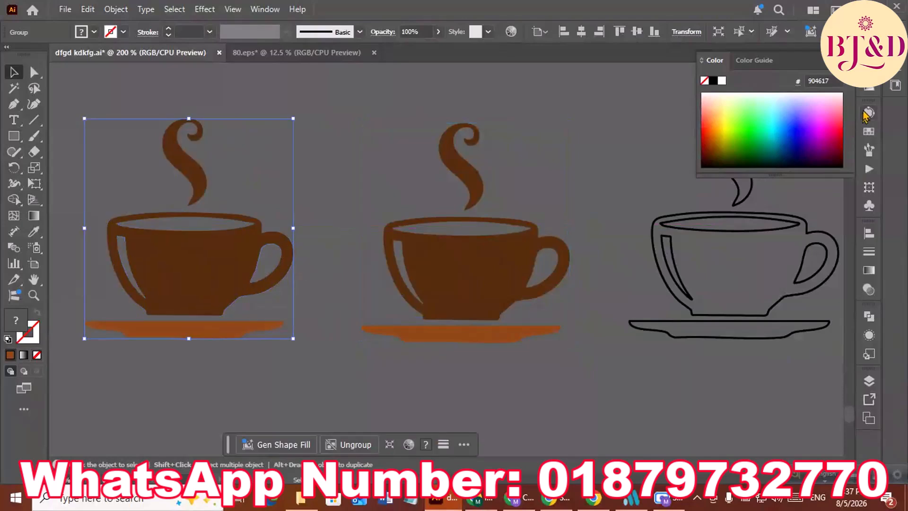
pyautogui.click(776, 145)
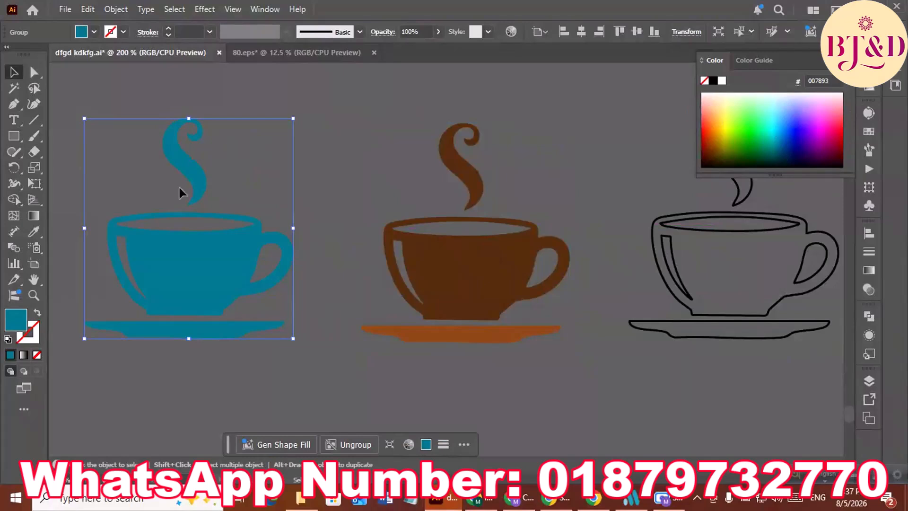
pyautogui.click(870, 131)
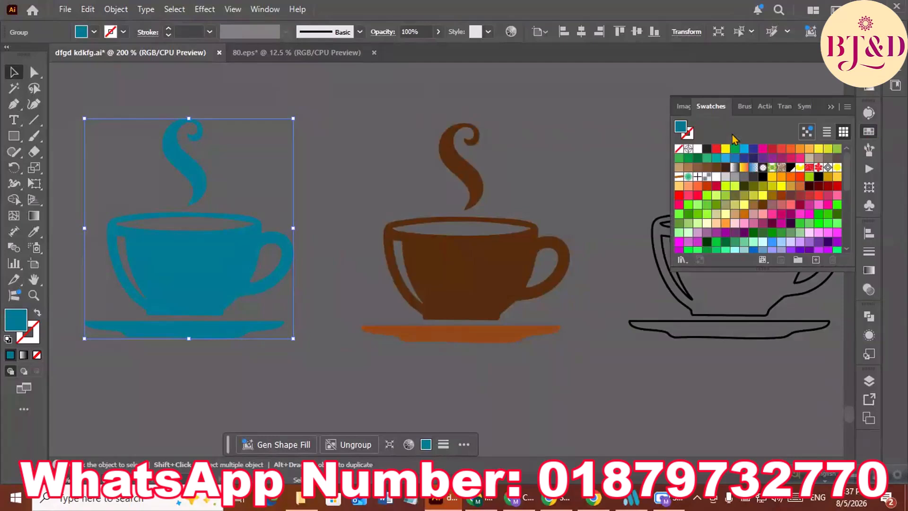
pyautogui.click(791, 168)
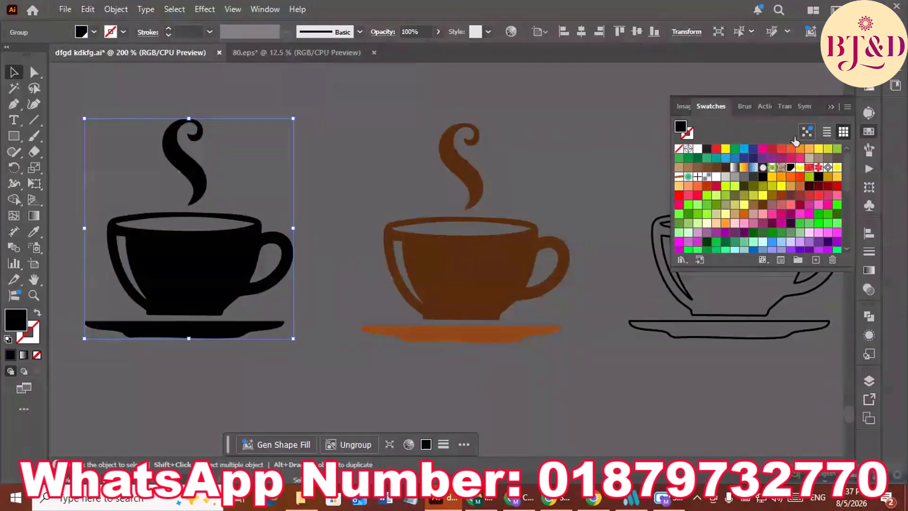
pyautogui.click(833, 108)
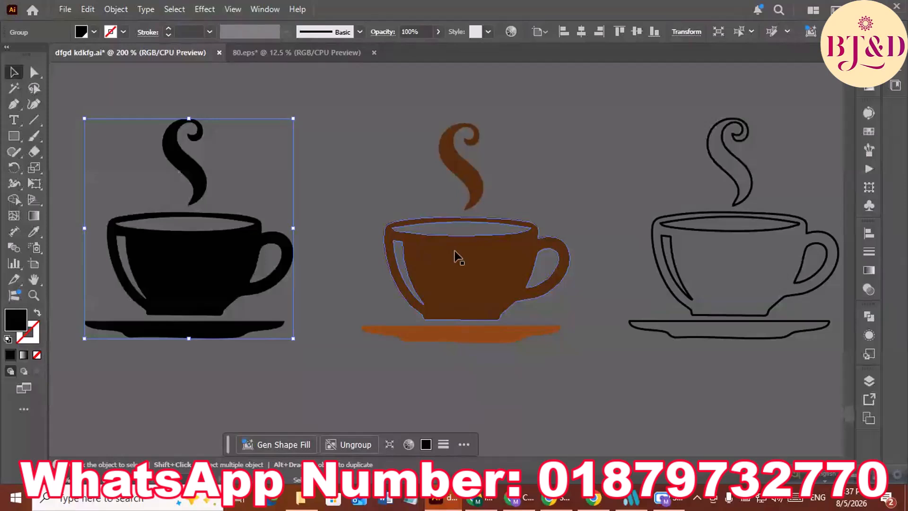
# Step: Select the black copy of the cup artwork and cut it from this document
pyautogui.click(560, 239)
pyautogui.press('space')
pyautogui.moveTo(560, 239)
pyautogui.mouseDown()
pyautogui.moveTo(462, 282)
pyautogui.moveTo(434, 211)
pyautogui.moveTo(445, 211)
pyautogui.moveTo(405, 235)
pyautogui.moveTo(562, 222)
pyautogui.mouseUp()
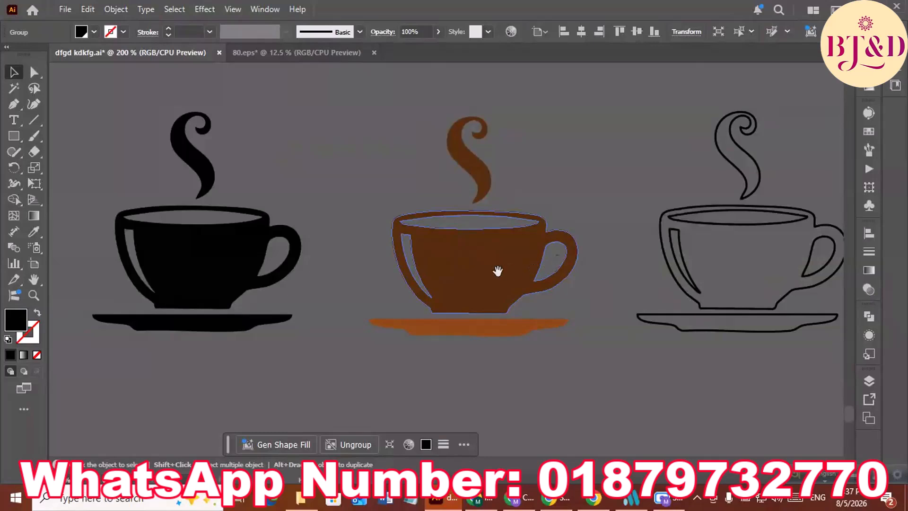
pyautogui.moveTo(497, 263); pyautogui.dragTo(499, 219)
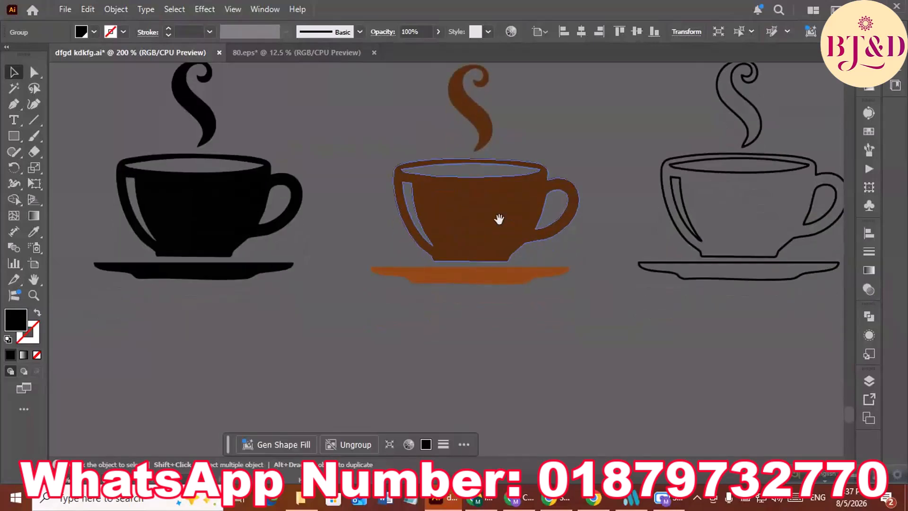
pyautogui.moveTo(438, 219)
pyautogui.mouseDown()
pyautogui.moveTo(497, 229)
pyautogui.moveTo(466, 216)
pyautogui.moveTo(430, 145)
pyautogui.moveTo(450, 229)
pyautogui.mouseUp()
pyautogui.click(231, 211)
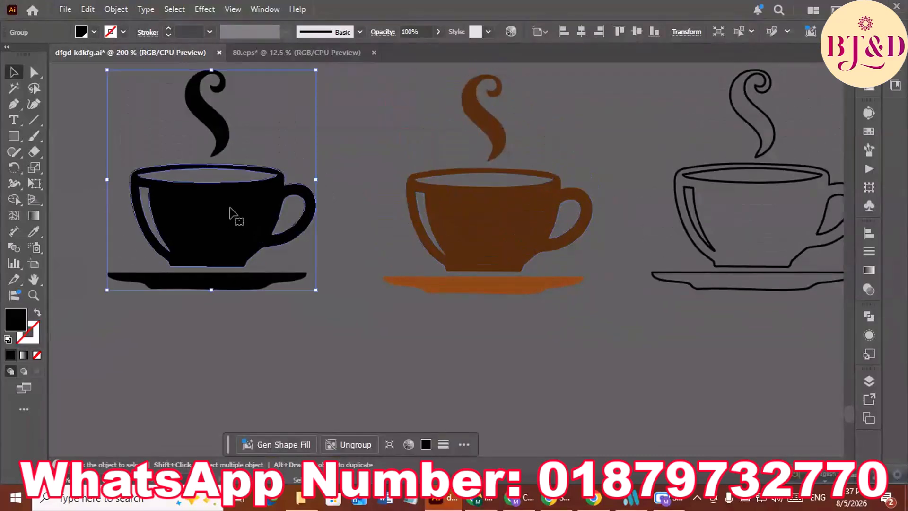
pyautogui.press('a')
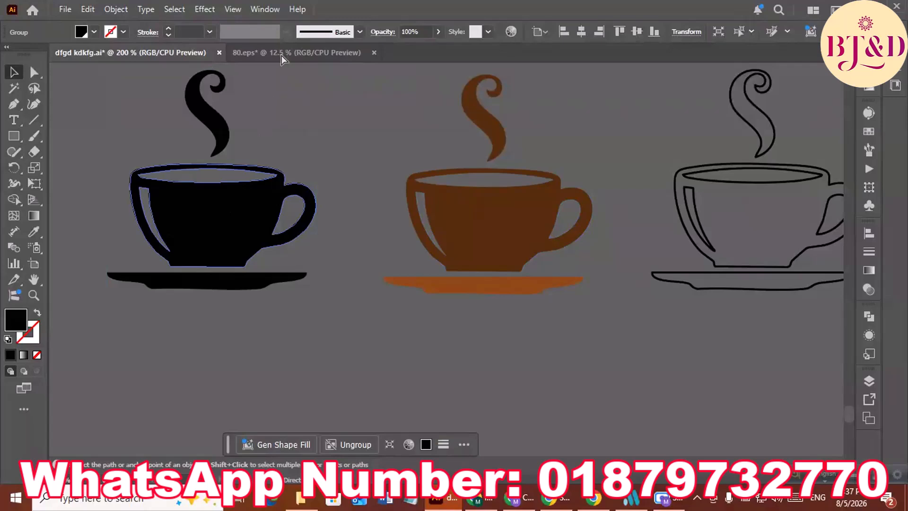
pyautogui.press('Delete')
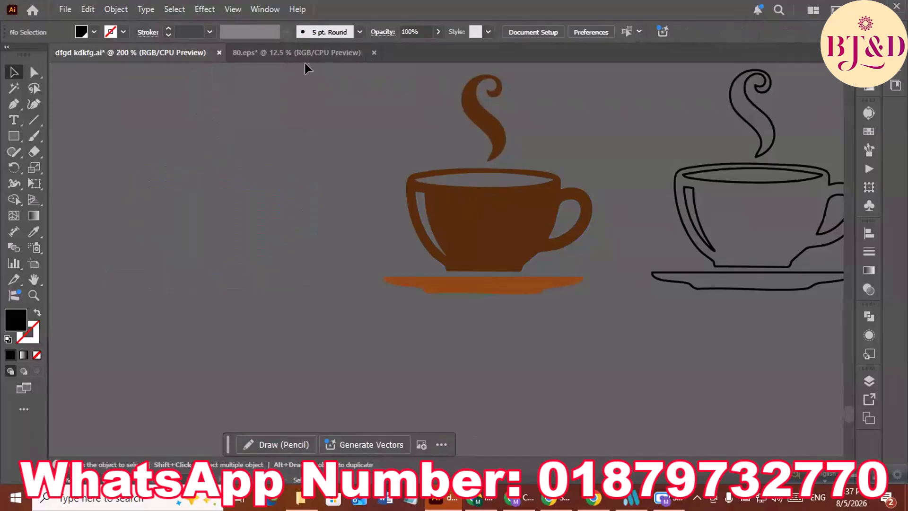
# Step: Paste the black cup artwork into the 80.eps document and centre it horizontally and vertically on the artboard
pyautogui.click(306, 56)
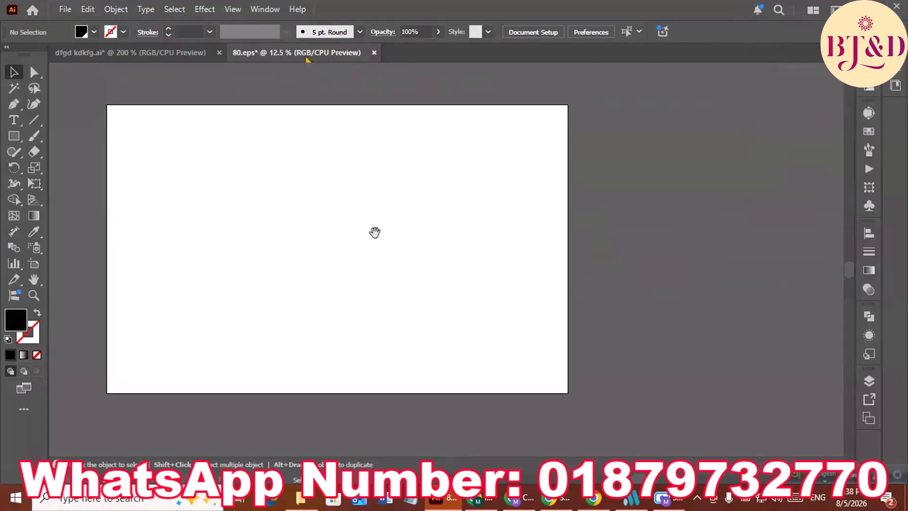
pyautogui.moveTo(280, 235); pyautogui.dragTo(346, 218)
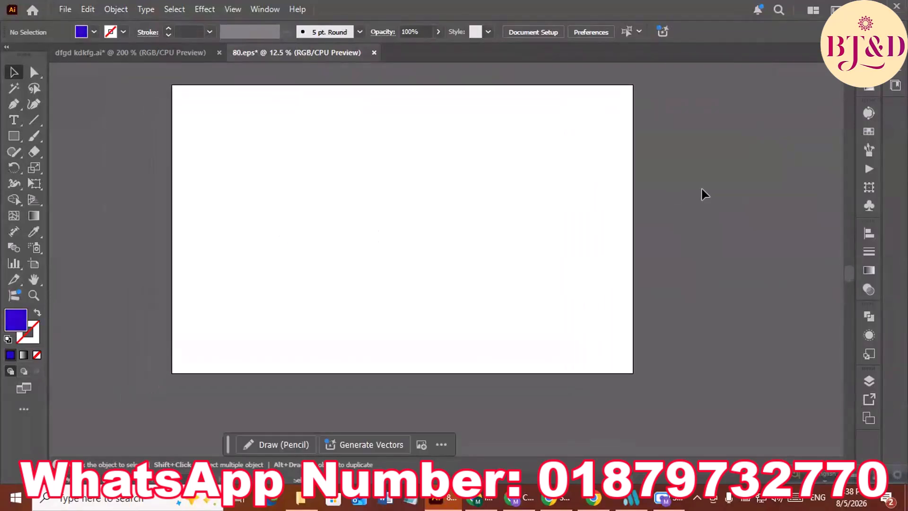
pyautogui.press('a')
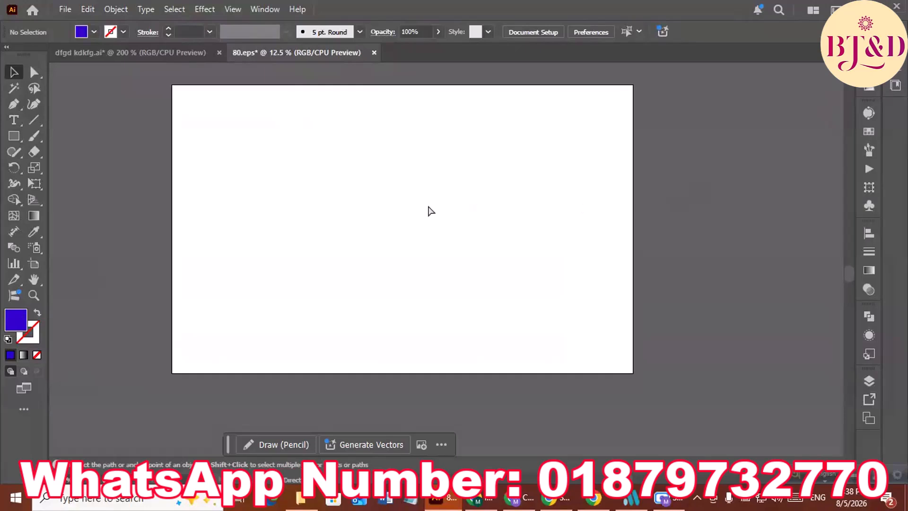
pyautogui.hotkey('ctrl', 'v')
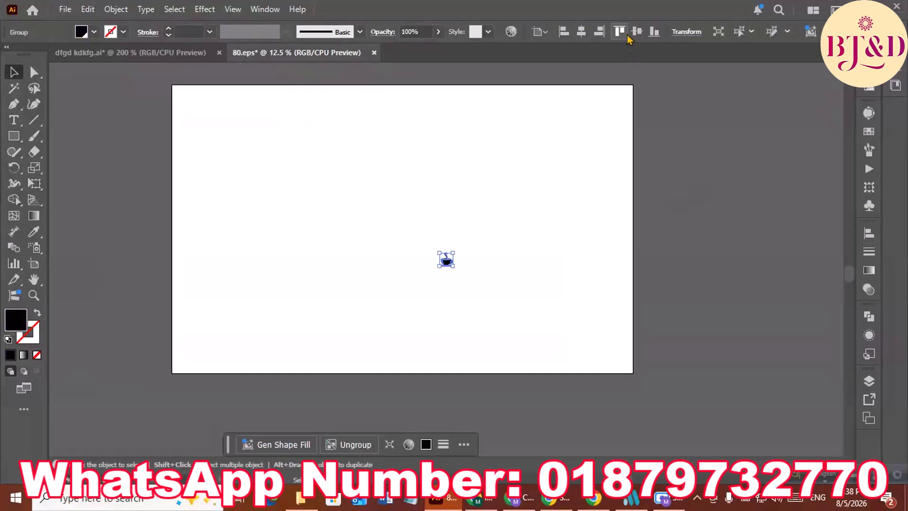
pyautogui.click(581, 31)
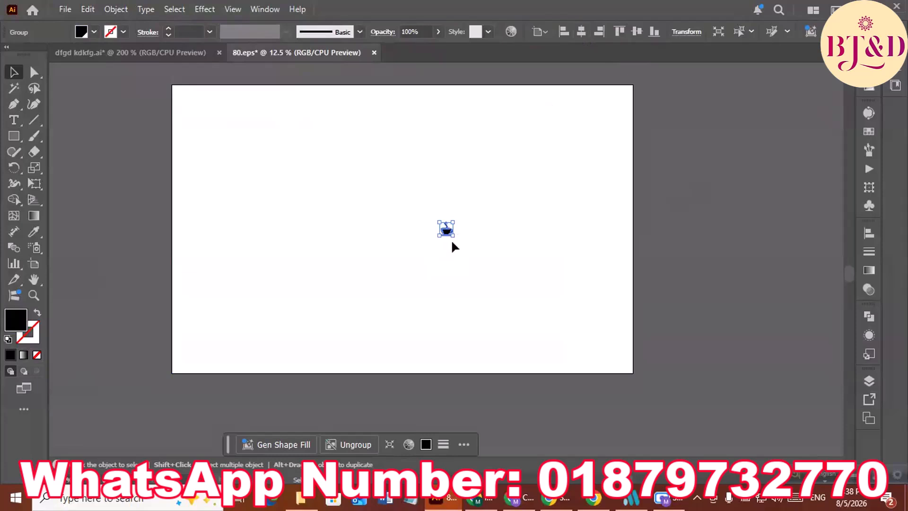
# Step: Enlarge the black cup proportionally about its centre to roughly three quarters of the artboard's height and deselect it
pyautogui.moveTo(410, 237); pyautogui.dragTo(562, 334)
pyautogui.click(863, 134)
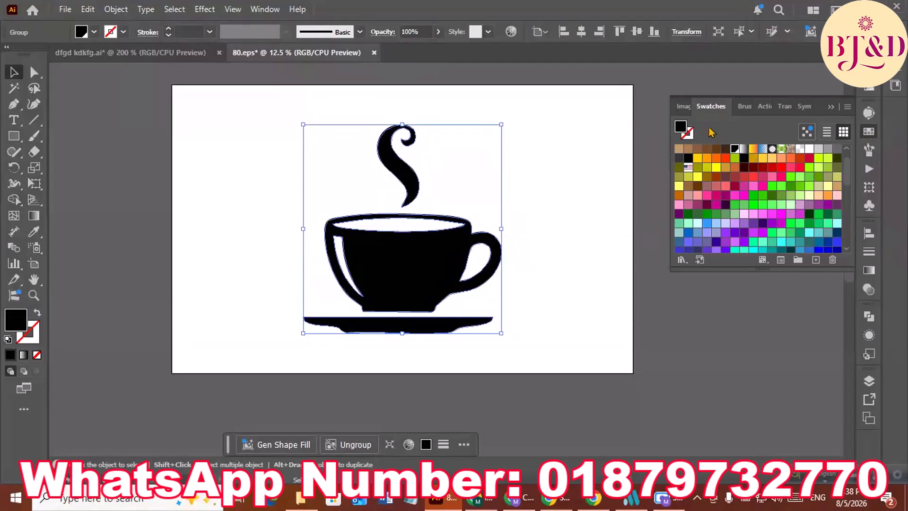
pyautogui.click(654, 105)
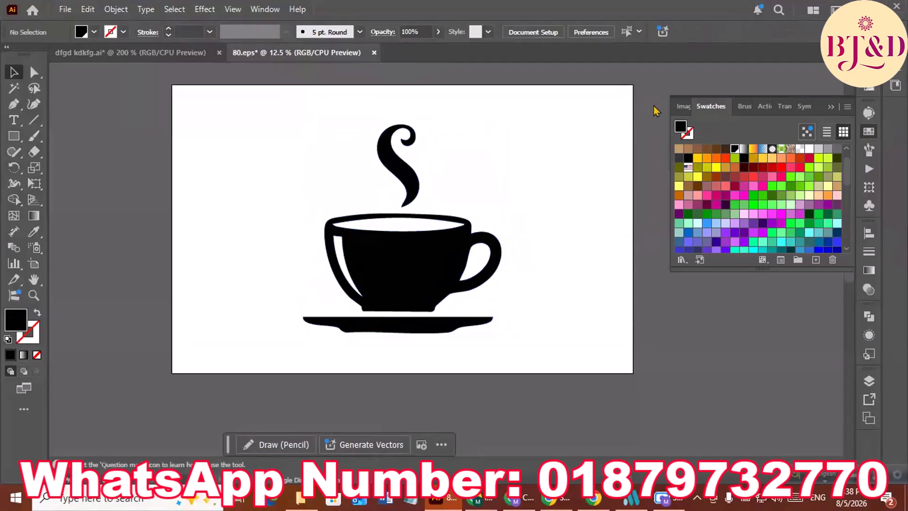
# Step: Save the document under the name 34 as Illustrator EPS in the contributor's folder between jpg and png, using all artboards
pyautogui.hotkey('ctrl', 'shift', 's')
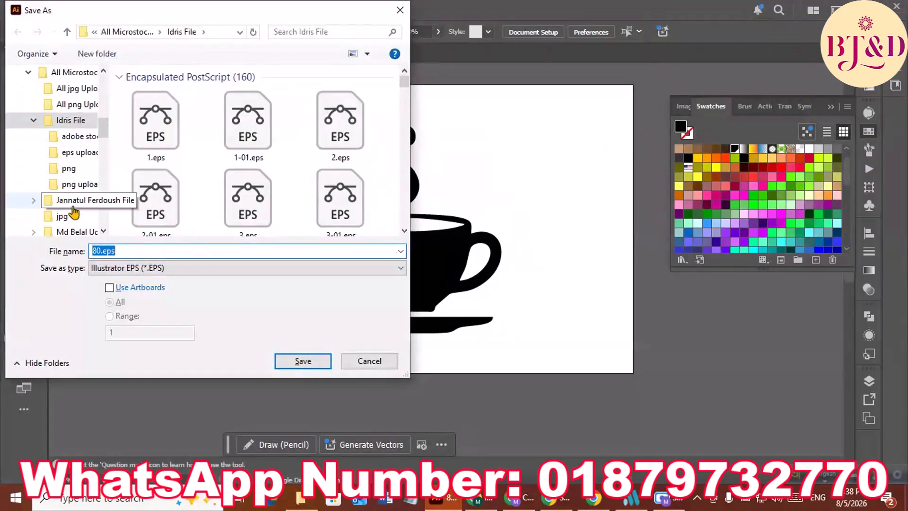
pyautogui.click(71, 200)
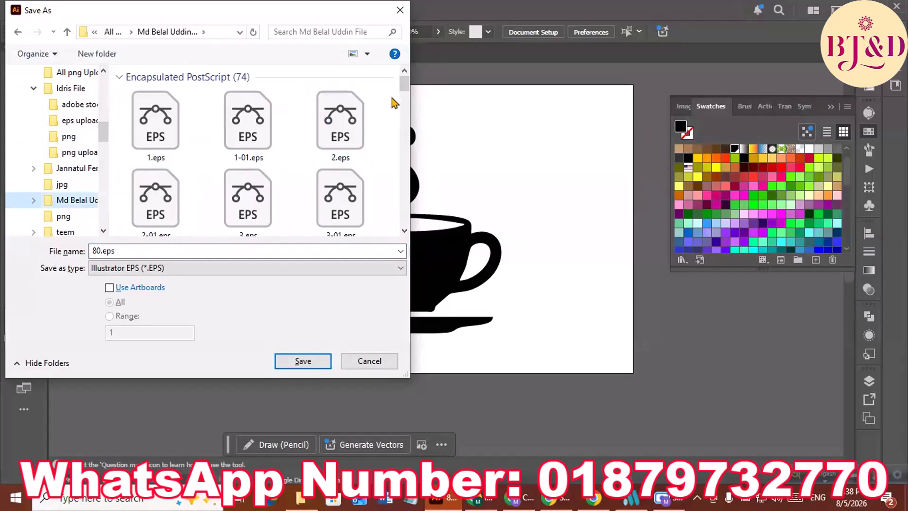
pyautogui.moveTo(404, 86); pyautogui.dragTo(404, 216)
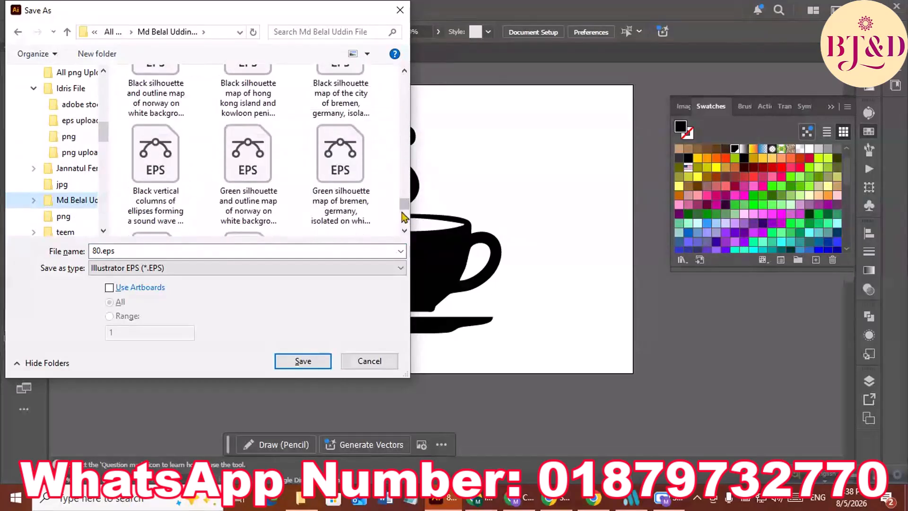
pyautogui.scroll(1, 330, 163)
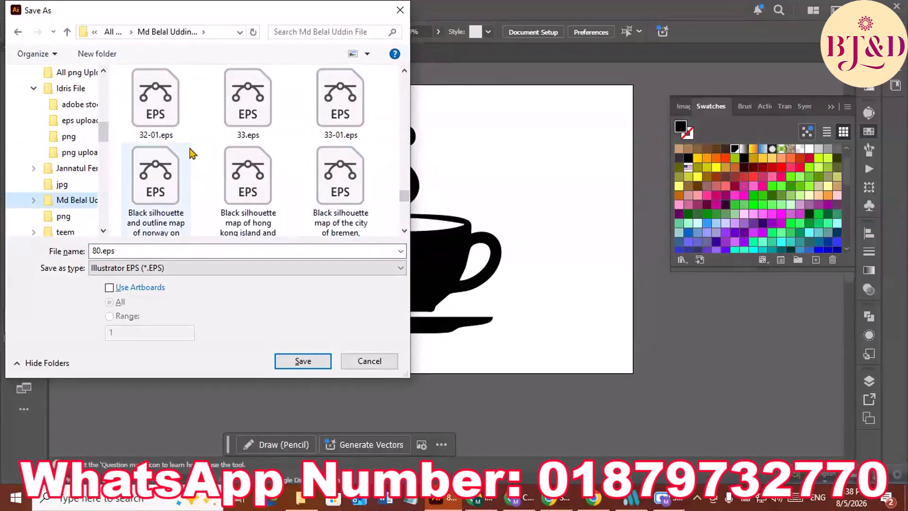
pyautogui.click(152, 250)
pyautogui.write('34')
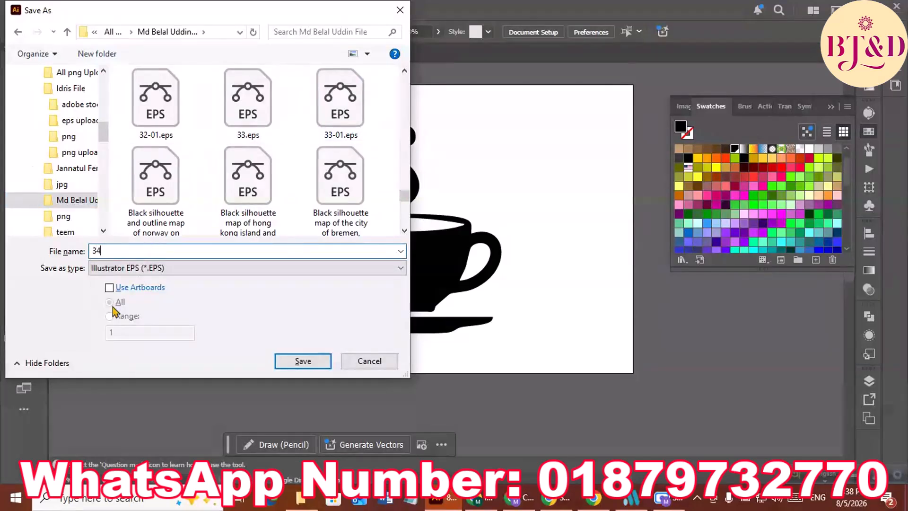
pyautogui.click(124, 288)
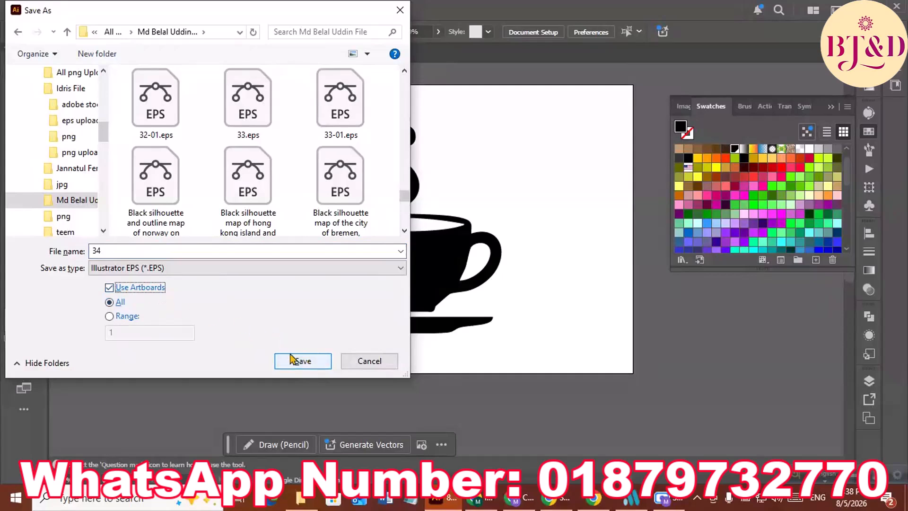
pyautogui.click(312, 361)
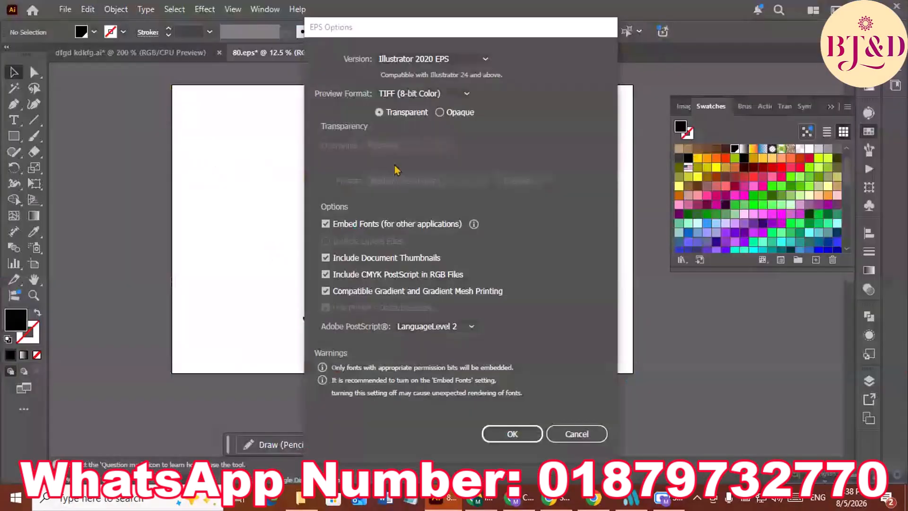
# Step: Keep Illustrator 2020 EPS as the version in the EPS options and complete the save
pyautogui.click(440, 61)
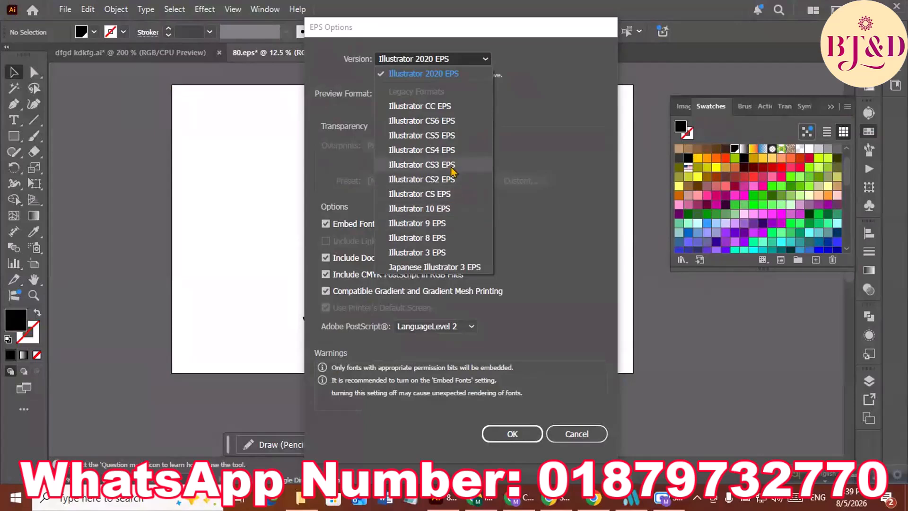
pyautogui.click(450, 80)
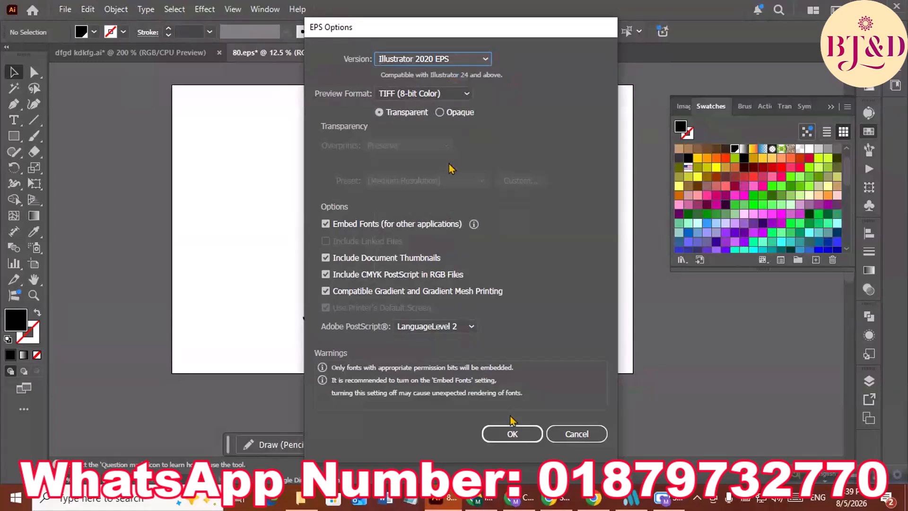
pyautogui.click(509, 434)
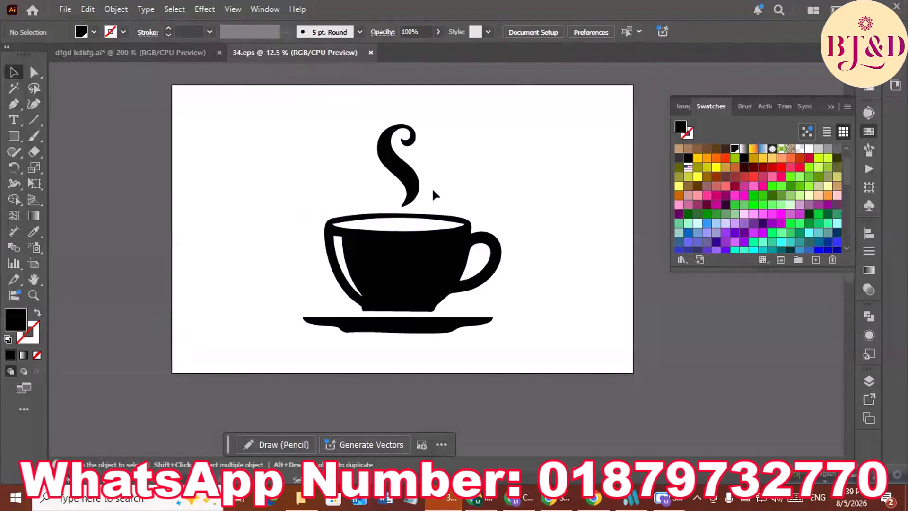
# Step: Cut the black cup from the 34.eps artboard and return to the dfgd kdkfg.ai document
pyautogui.click(412, 188)
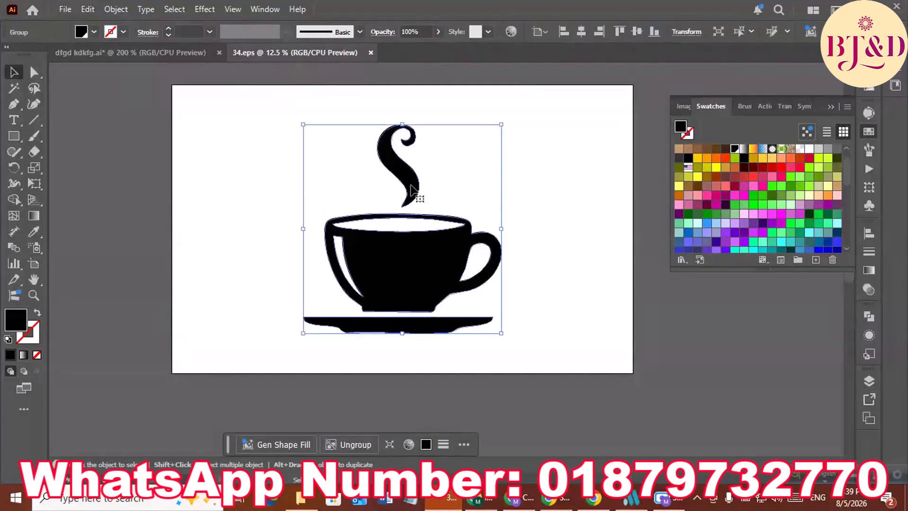
pyautogui.hotkey('ctrl', 'x')
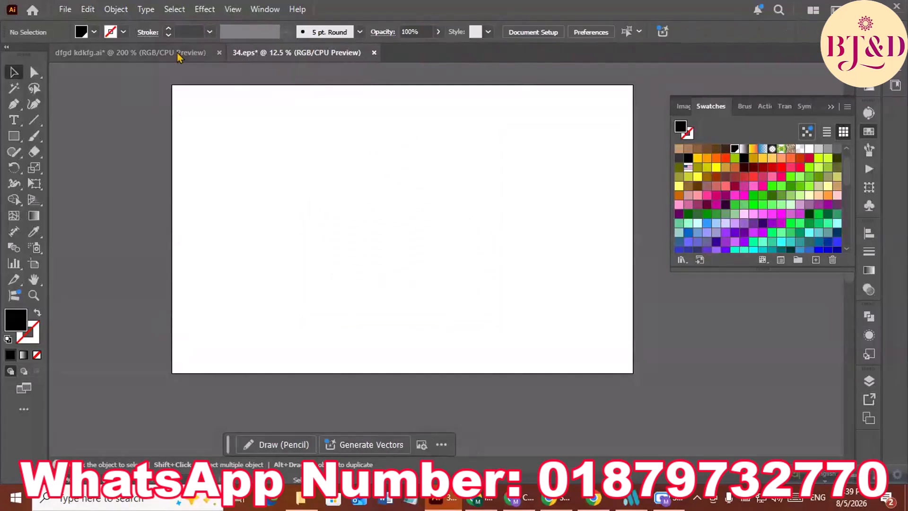
pyautogui.click(177, 52)
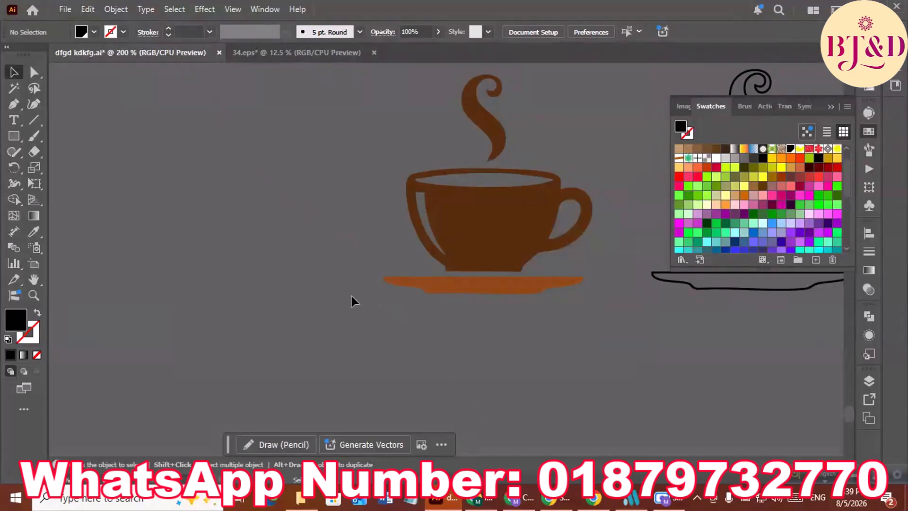
# Step: Switch to Chrome and look through Calendarr's October 2026 Holidays and Celebrations list for further event ideas
pyautogui.click(479, 505)
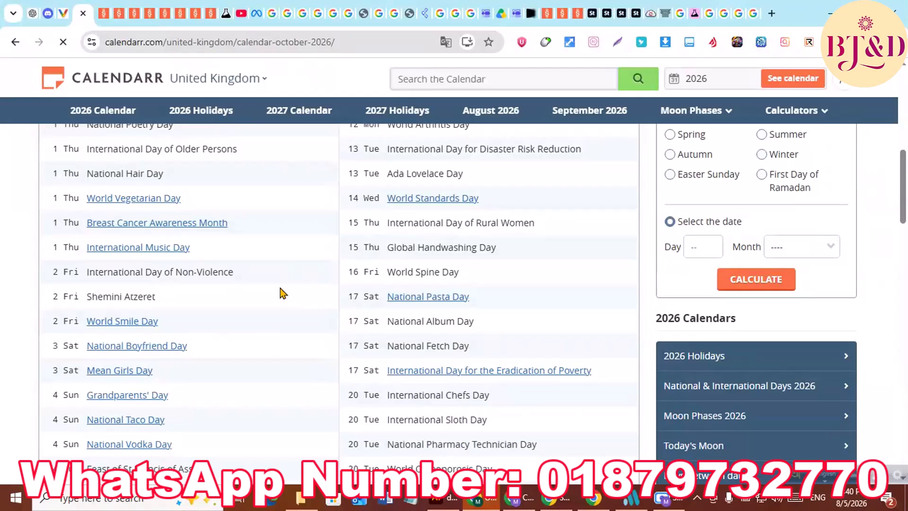
pyautogui.scroll(3, 283, 293)
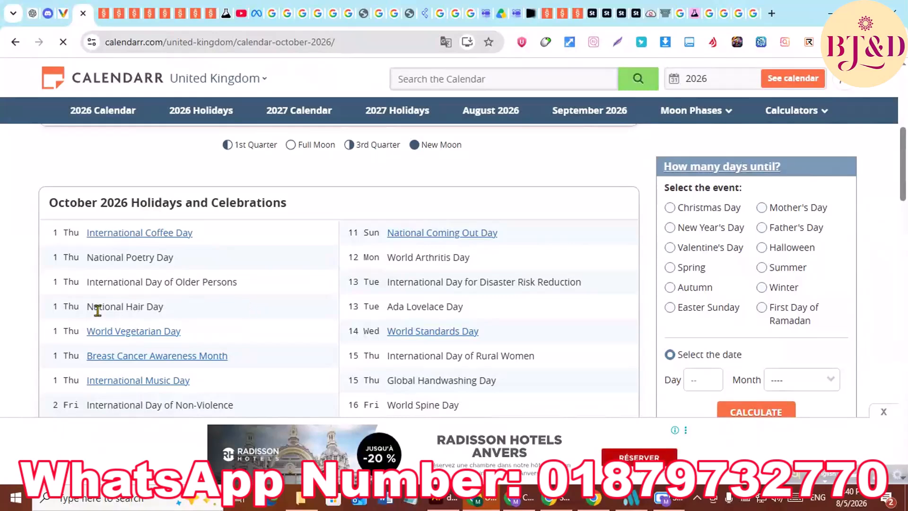
pyautogui.scroll(-2, 97, 309)
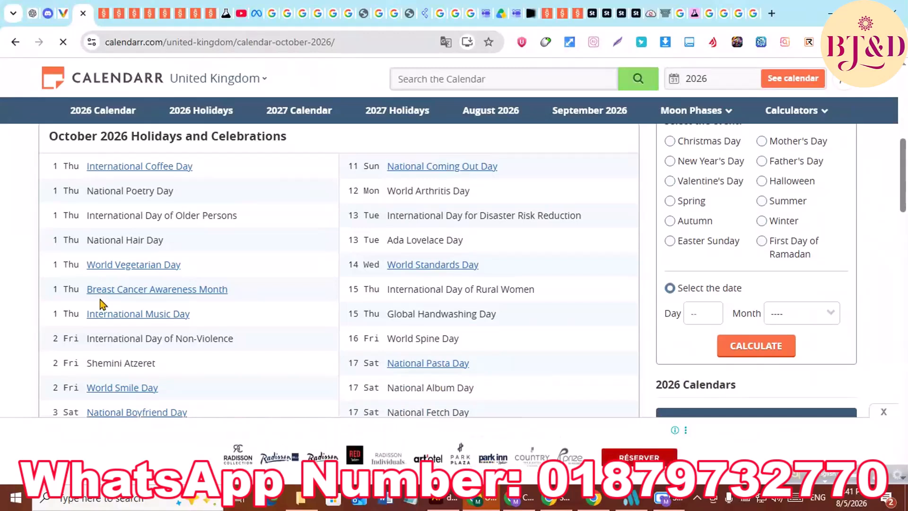
pyautogui.scroll(-2, 109, 303)
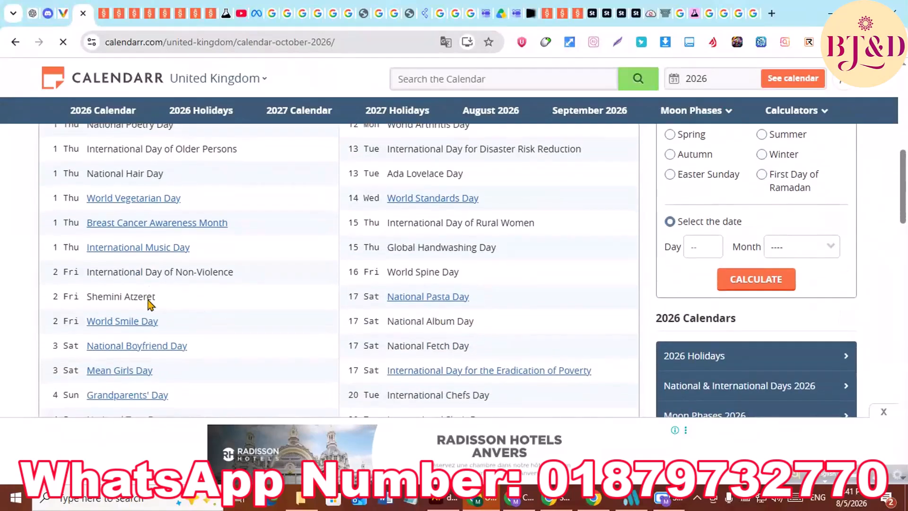
pyautogui.scroll(-1, 118, 303)
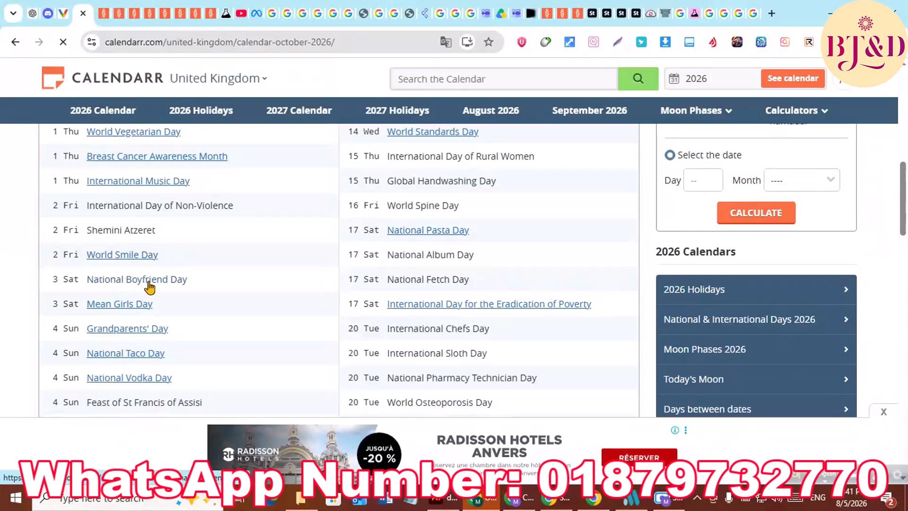
pyautogui.scroll(-1, 140, 288)
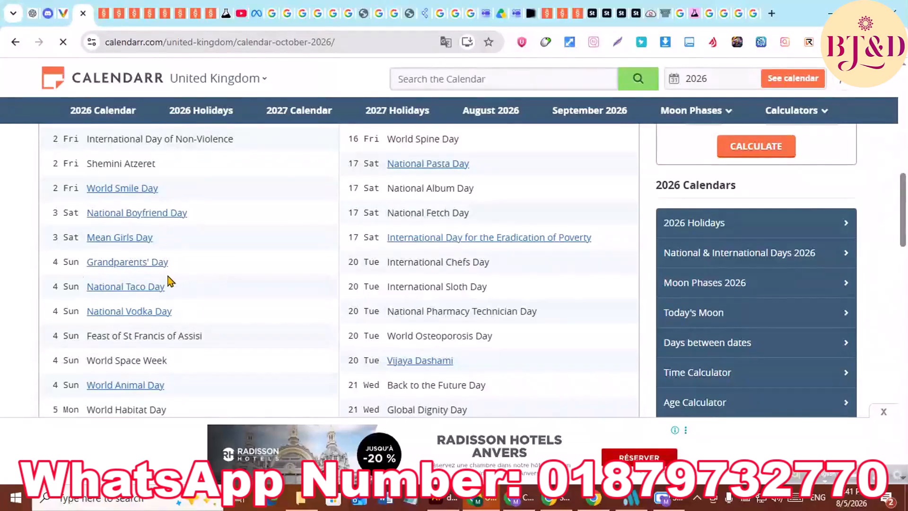
pyautogui.scroll(2, 126, 211)
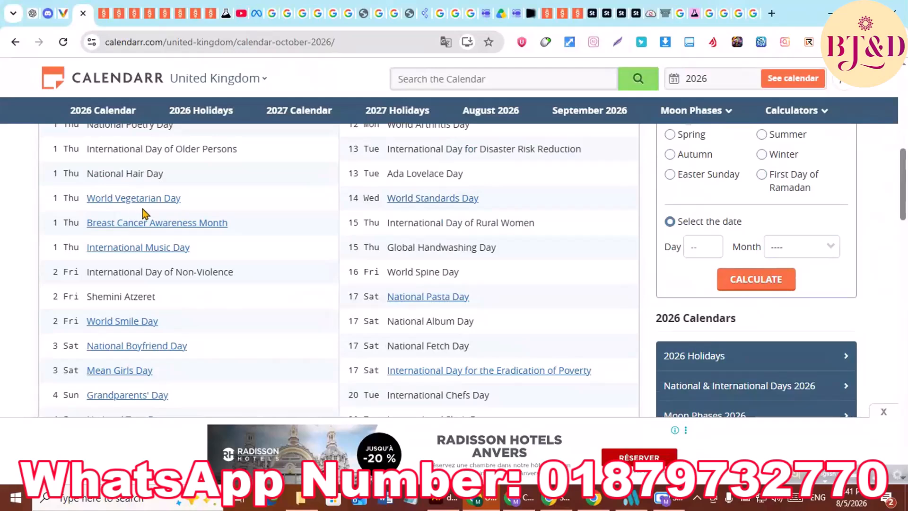
pyautogui.scroll(1, 142, 213)
pyautogui.scroll(1, 142, 211)
pyautogui.scroll(-1, 143, 208)
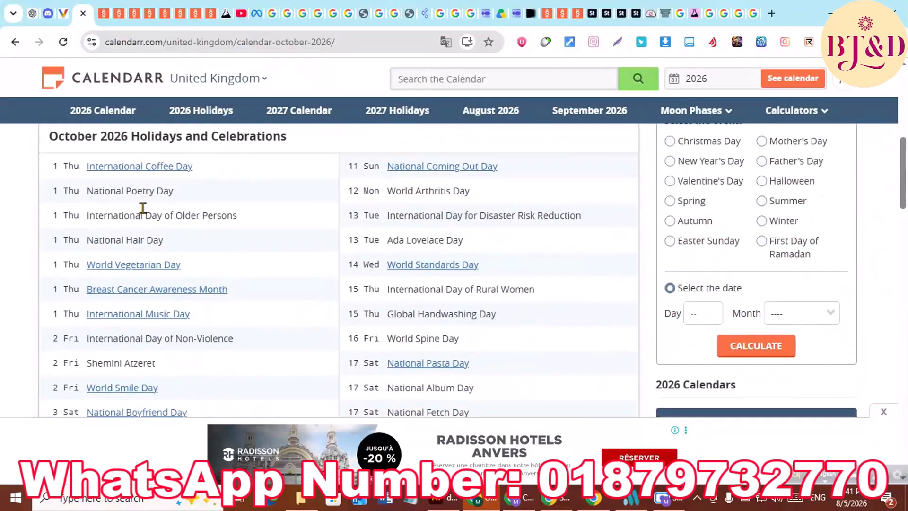
pyautogui.scroll(2, 399, 255)
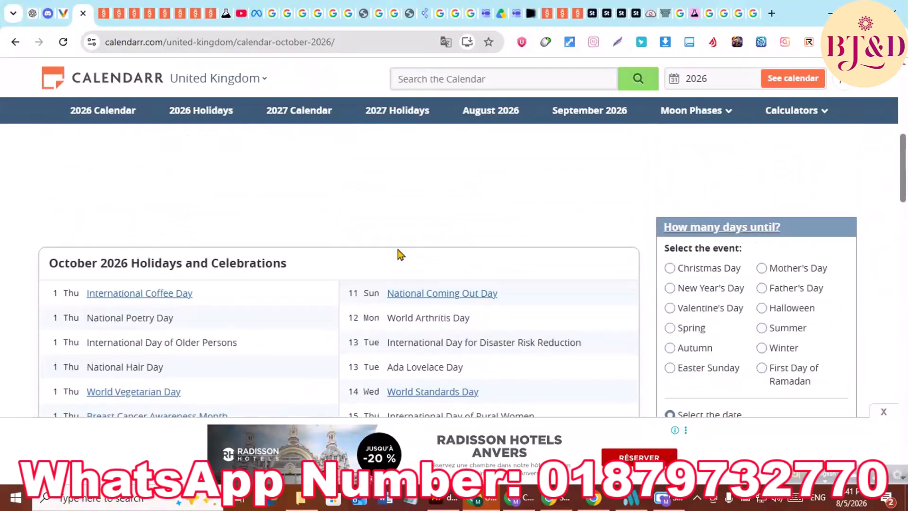
pyautogui.scroll(-2, 399, 254)
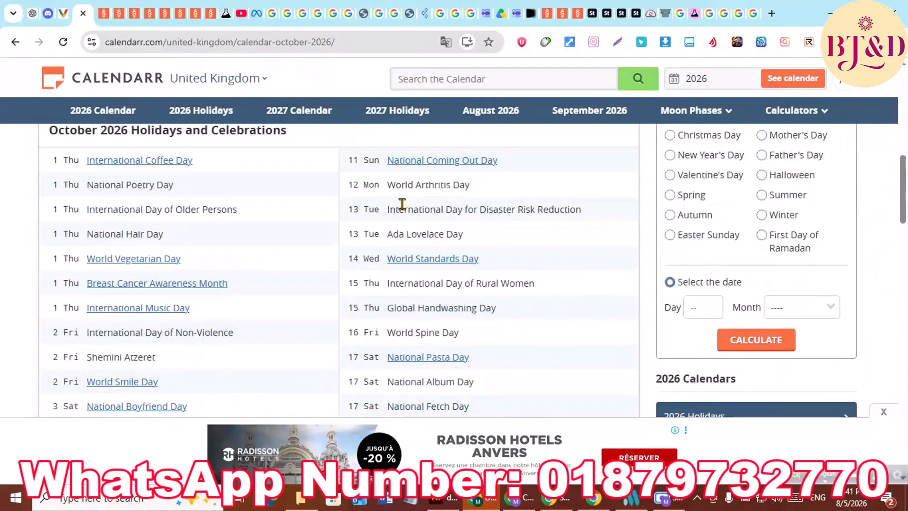
pyautogui.scroll(-1, 478, 255)
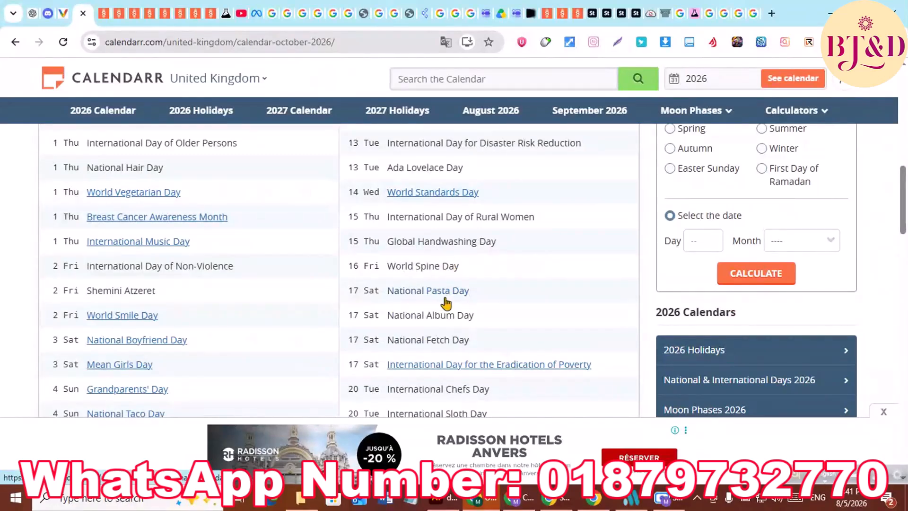
pyautogui.scroll(-6, 477, 284)
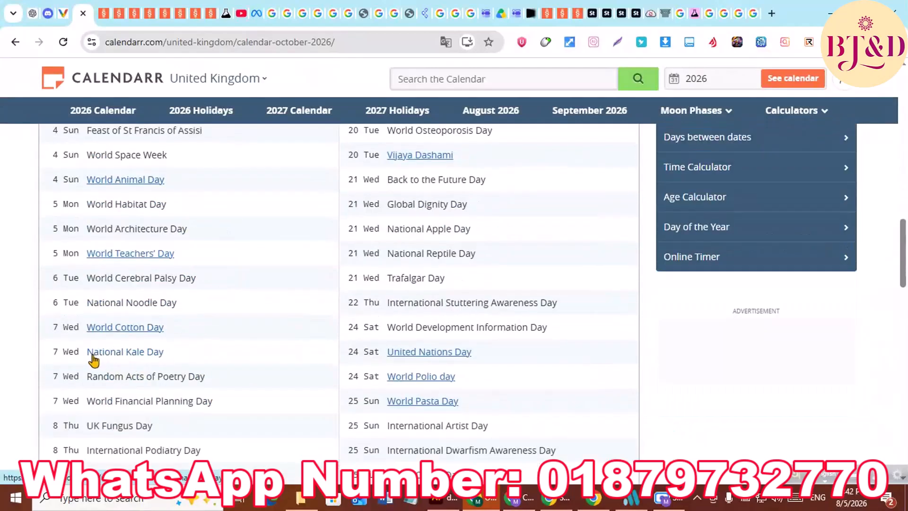
# Step: Copy the event name National Kale Day from the Calendarr list and search Google Images for it in place of the coffee query
pyautogui.moveTo(165, 355); pyautogui.dragTo(88, 358)
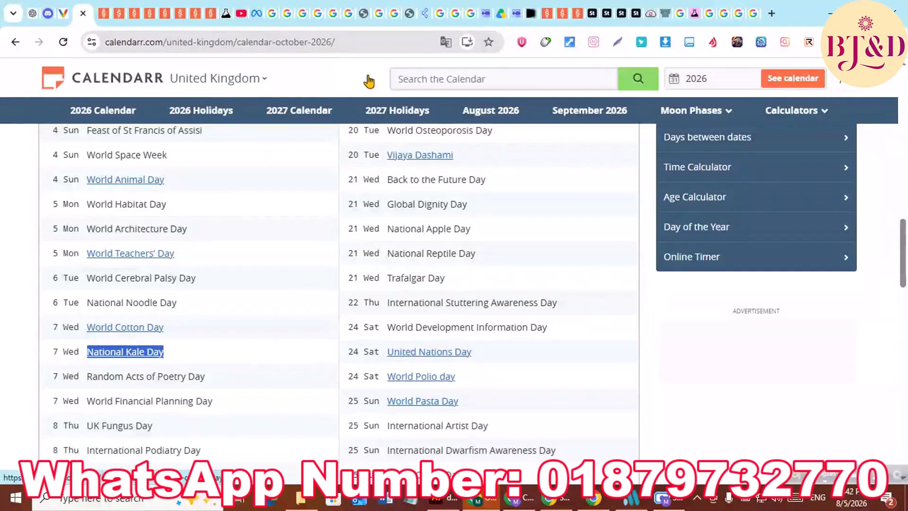
pyautogui.click(752, 15)
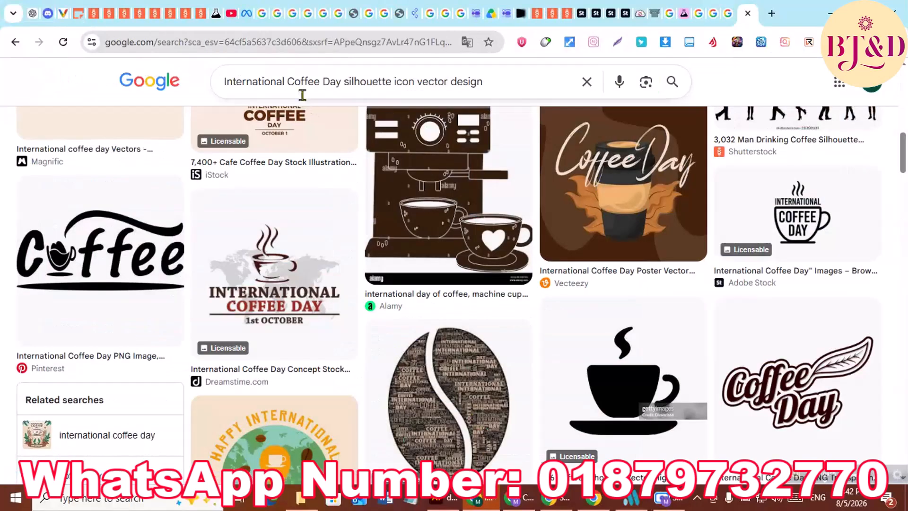
pyautogui.click(476, 81)
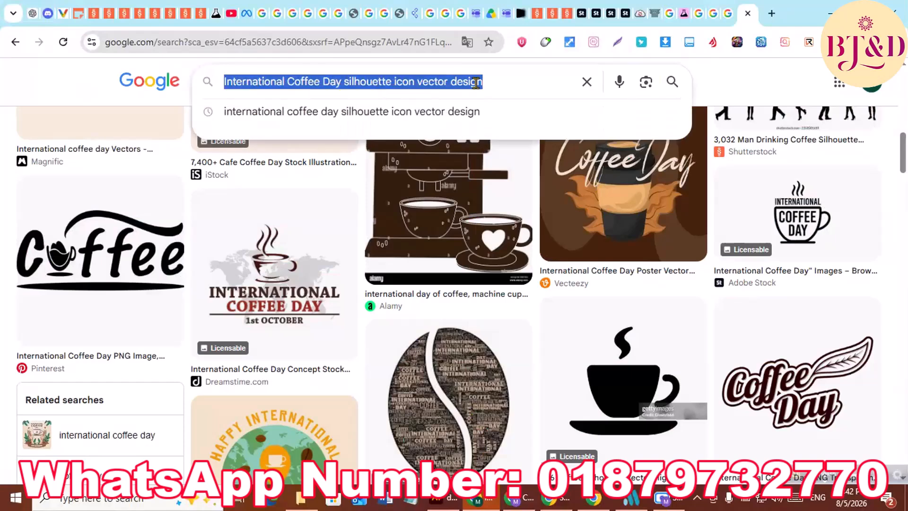
pyautogui.hotkey('ctrl', 'v')
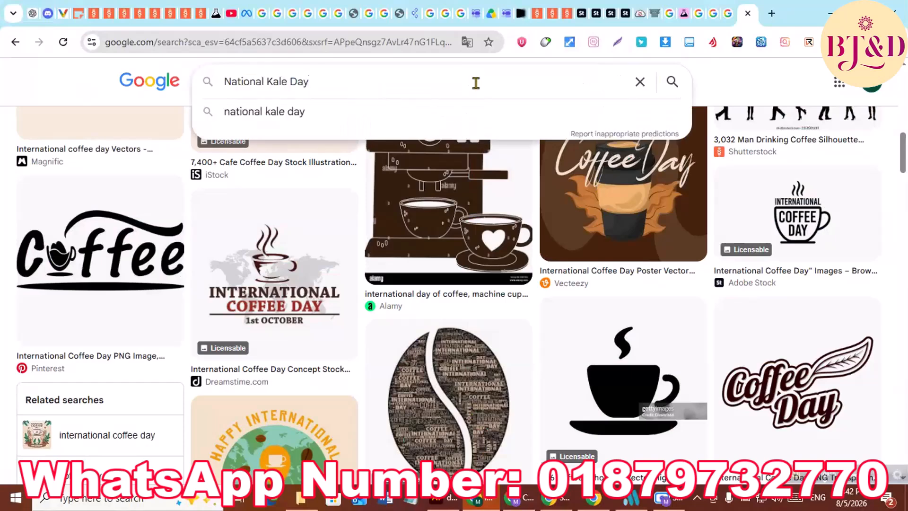
pyautogui.press('Return')
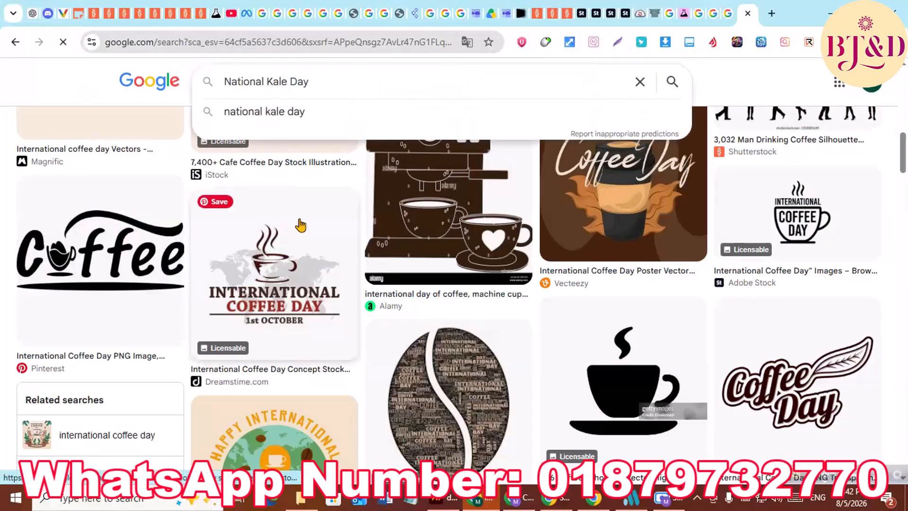
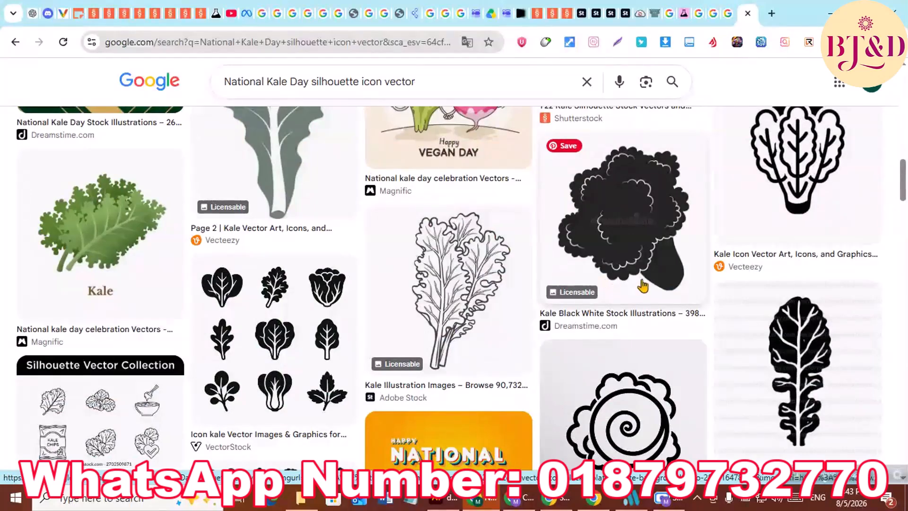
# Step: Look through the image results for National Kale Day silhouette icon vector to find kale leaf shapes usable as icon references
pyautogui.scroll(-3, 629, 288)
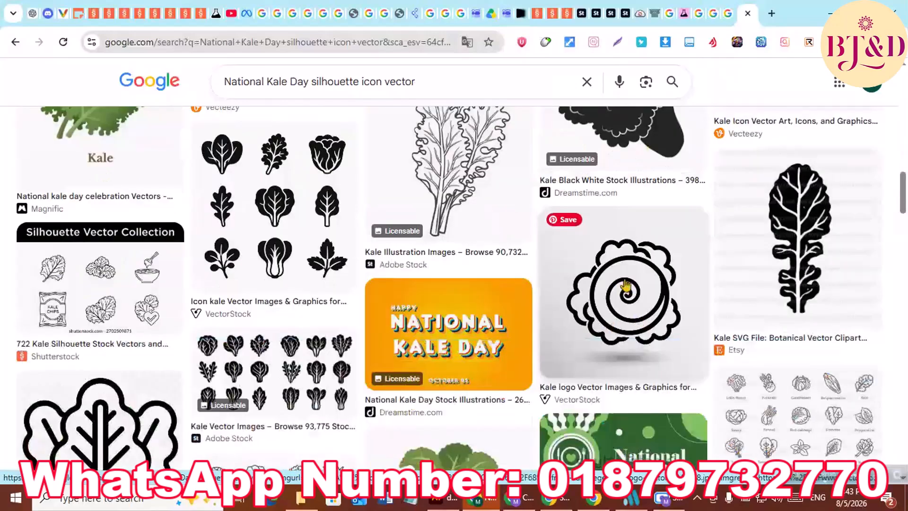
pyautogui.scroll(-3, 453, 280)
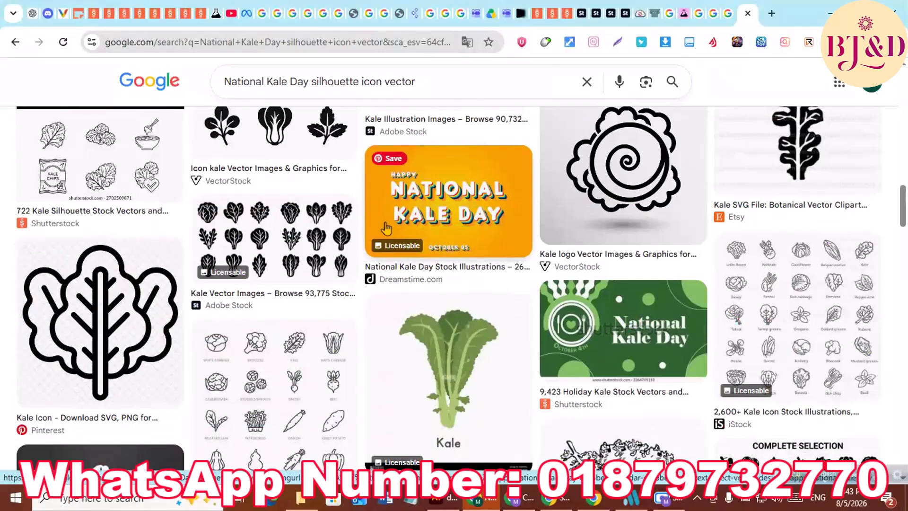
pyautogui.scroll(-7, 385, 229)
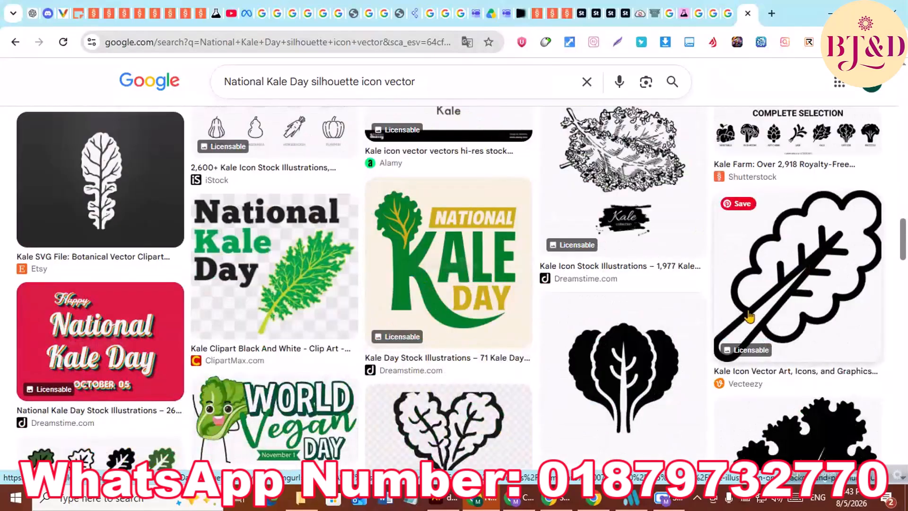
pyautogui.scroll(-3, 602, 350)
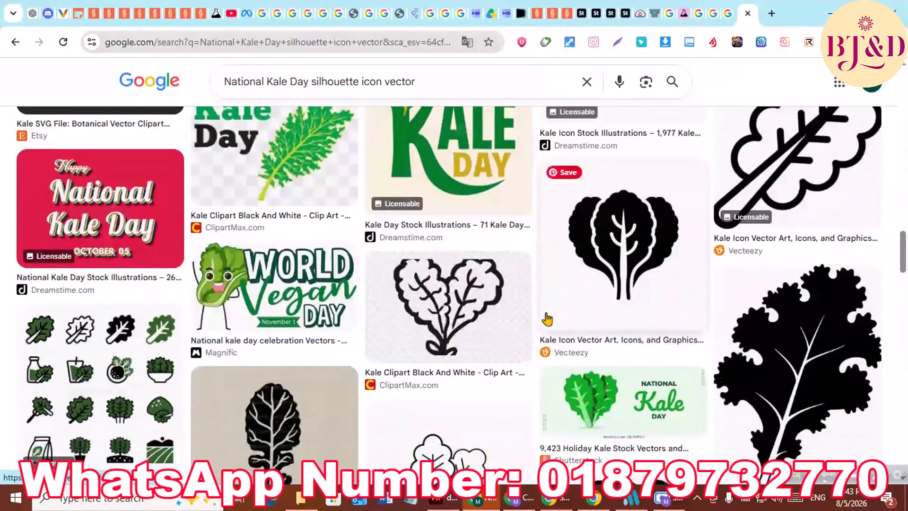
pyautogui.scroll(-3, 542, 306)
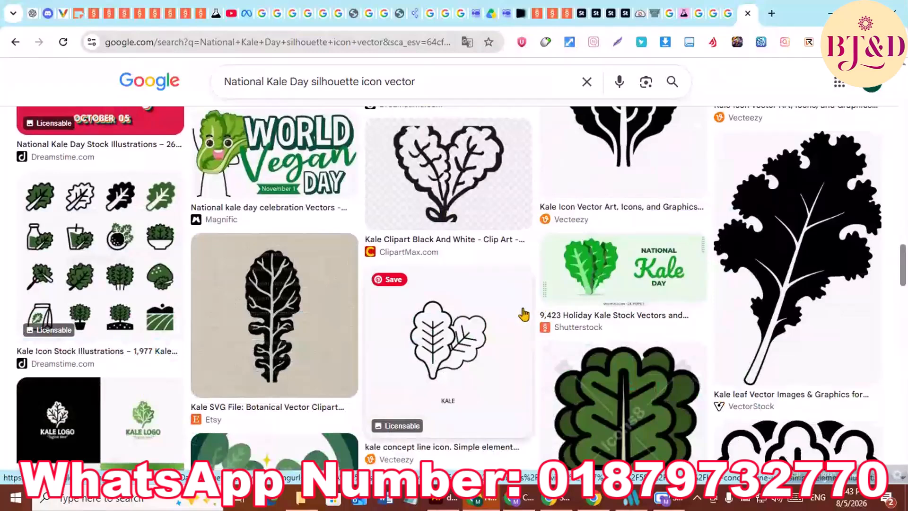
pyautogui.scroll(-3, 522, 312)
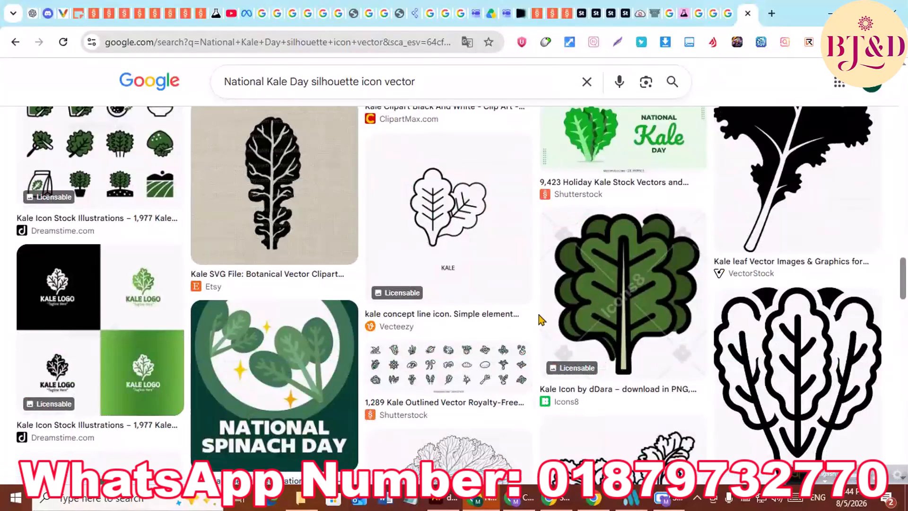
# Step: Look through the National Kale Day silhouette image results for a suitable reference design
pyautogui.scroll(3, 641, 264)
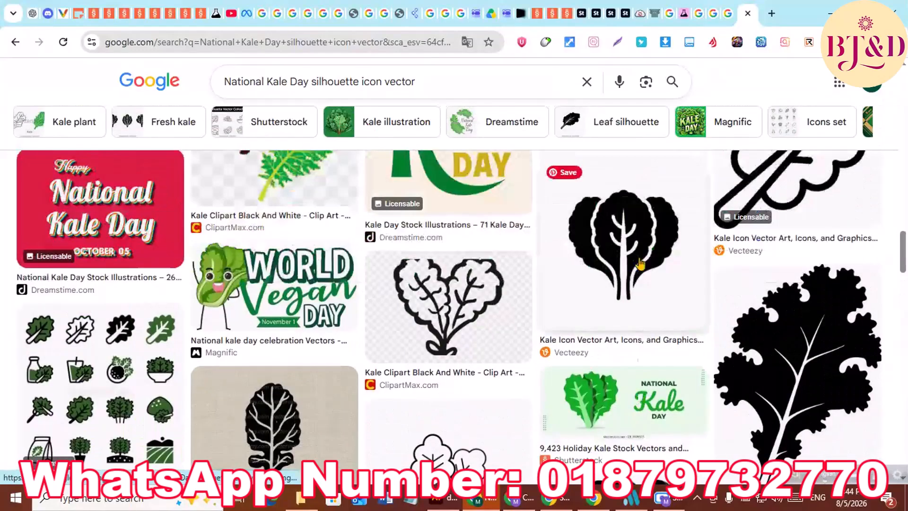
pyautogui.scroll(3, 641, 264)
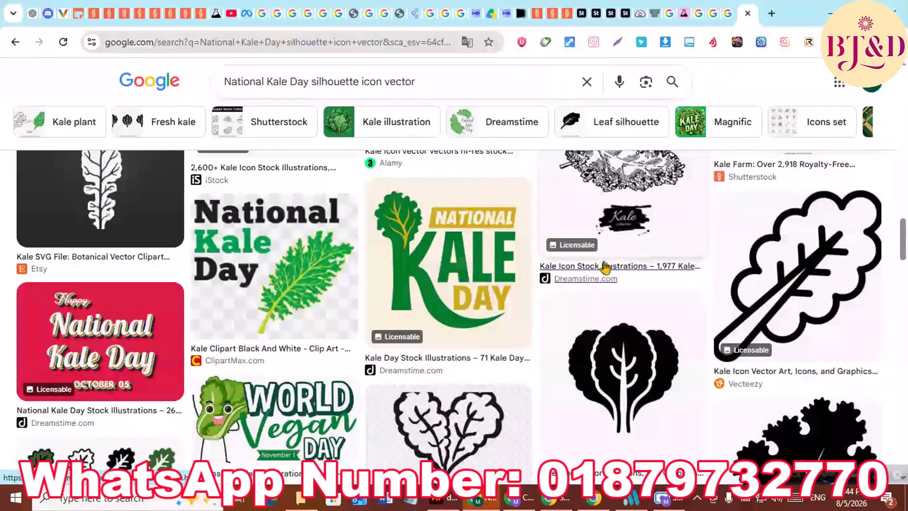
pyautogui.scroll(3, 497, 272)
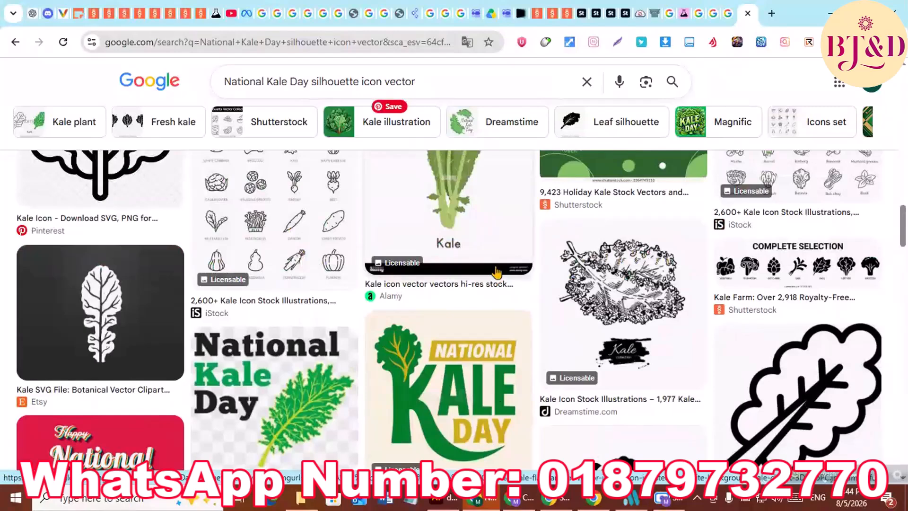
pyautogui.scroll(5, 497, 272)
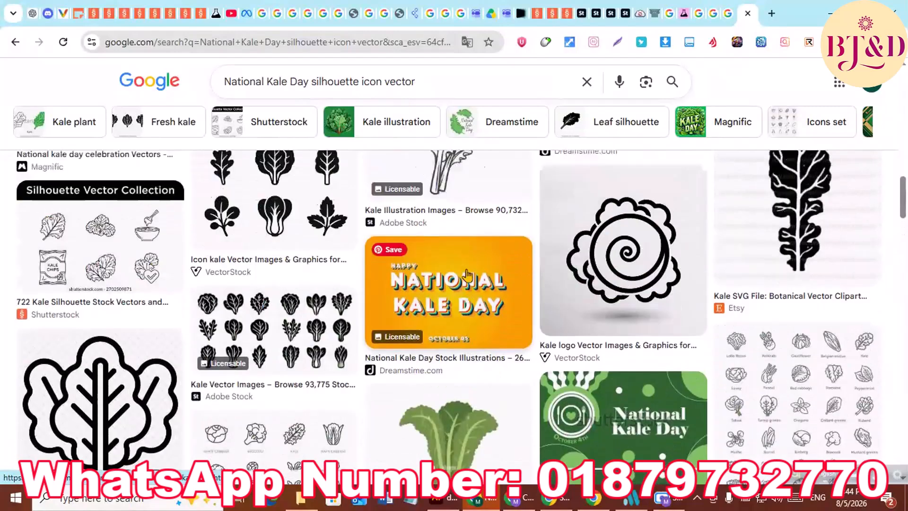
pyautogui.scroll(5, 467, 274)
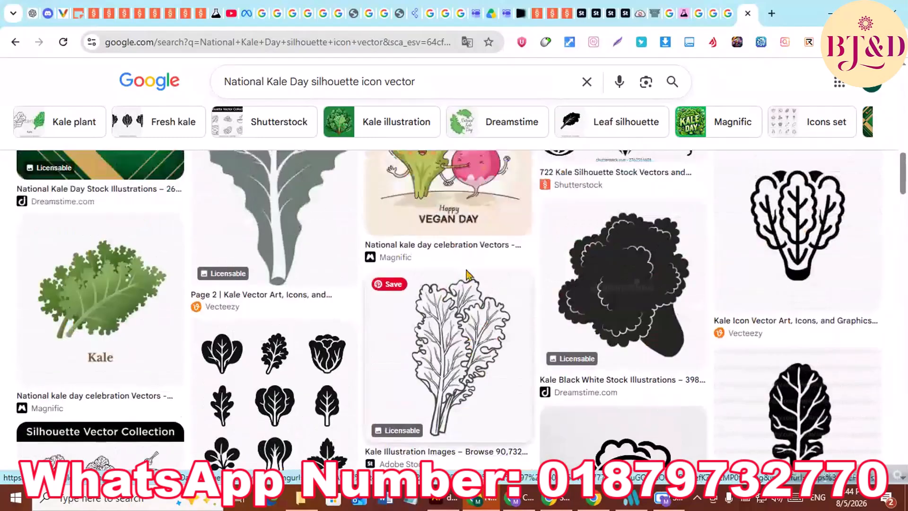
pyautogui.scroll(6, 468, 274)
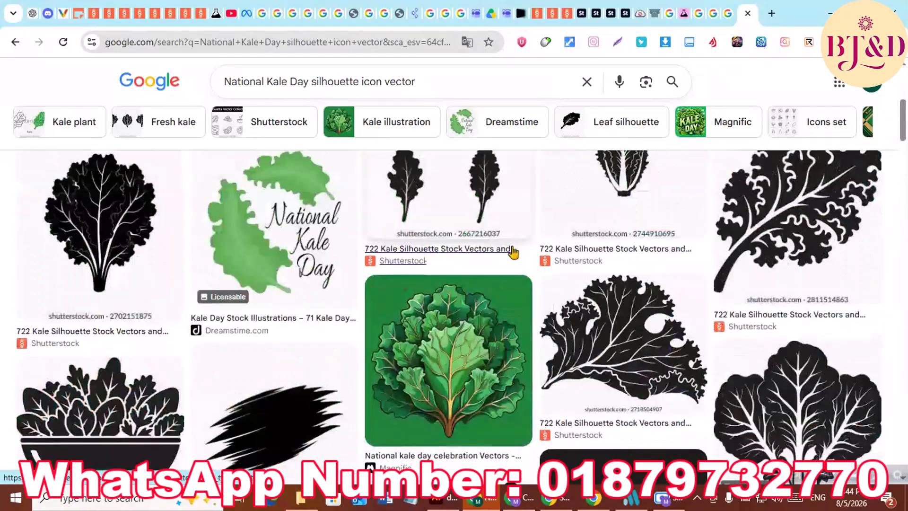
pyautogui.scroll(8, 514, 253)
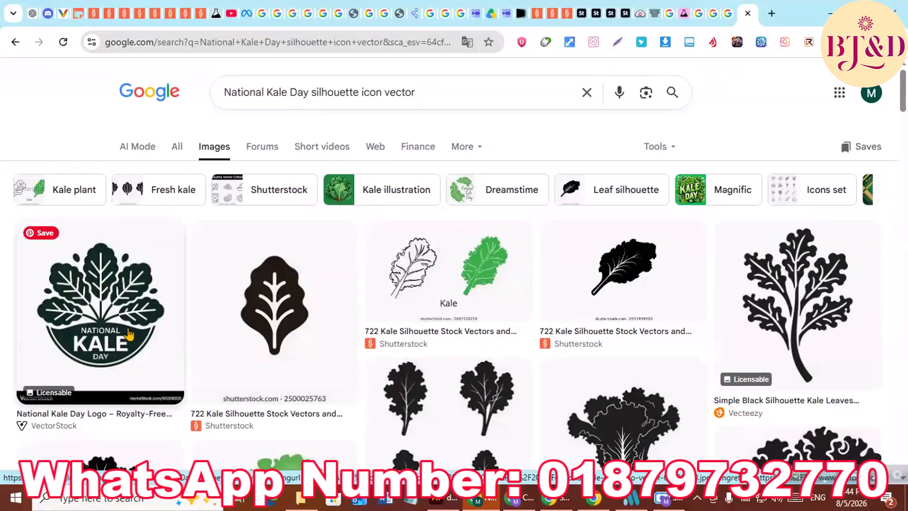
pyautogui.scroll(-3, 402, 251)
pyautogui.scroll(-6, 406, 264)
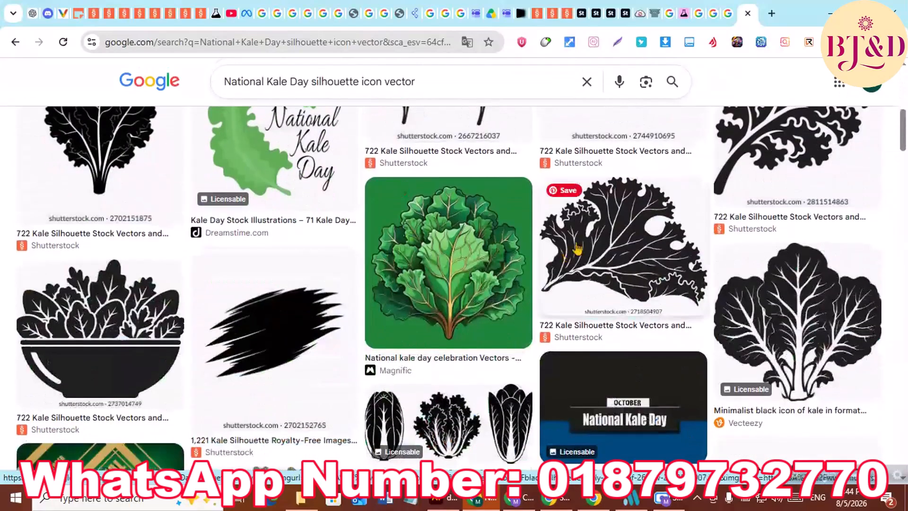
# Step: Generate a text prompt with CSVNest from the diagonal curly kale leaf silhouette and copy the prompt
pyautogui.scroll(3, 745, 241)
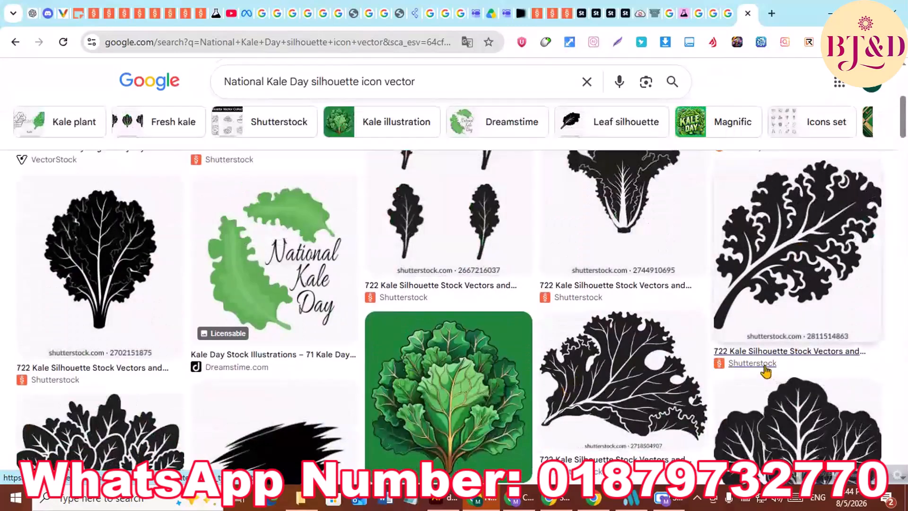
pyautogui.rightClick(800, 266)
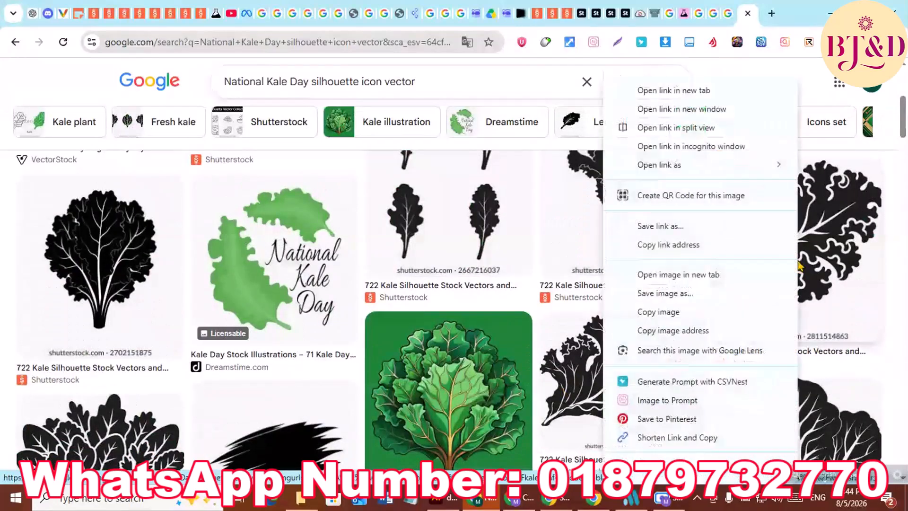
pyautogui.click(666, 385)
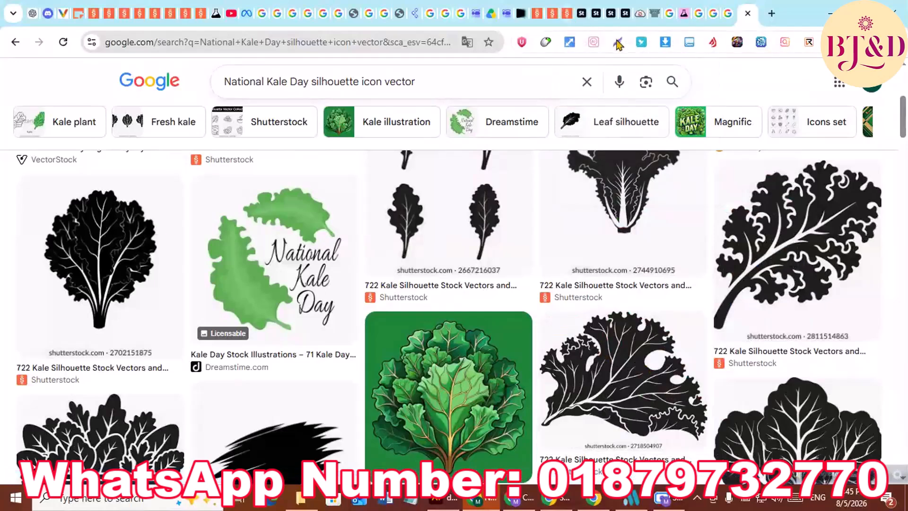
pyautogui.click(641, 42)
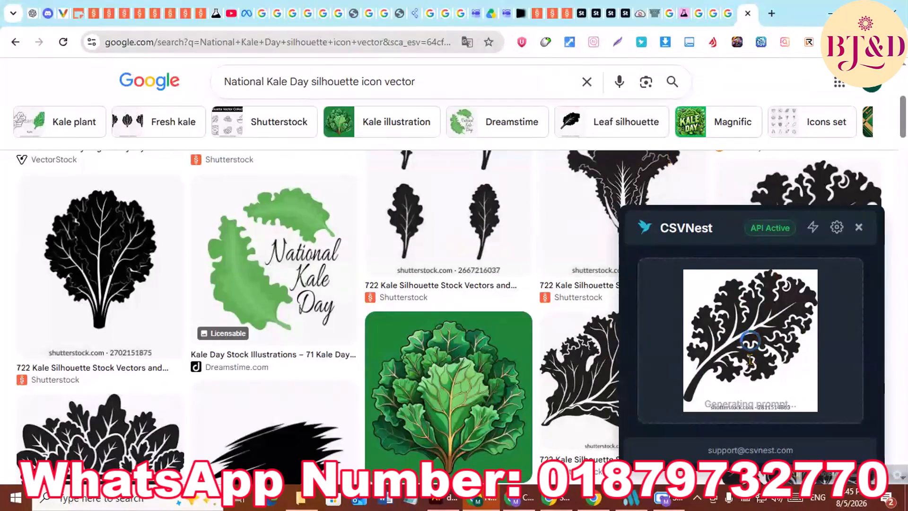
pyautogui.click(708, 416)
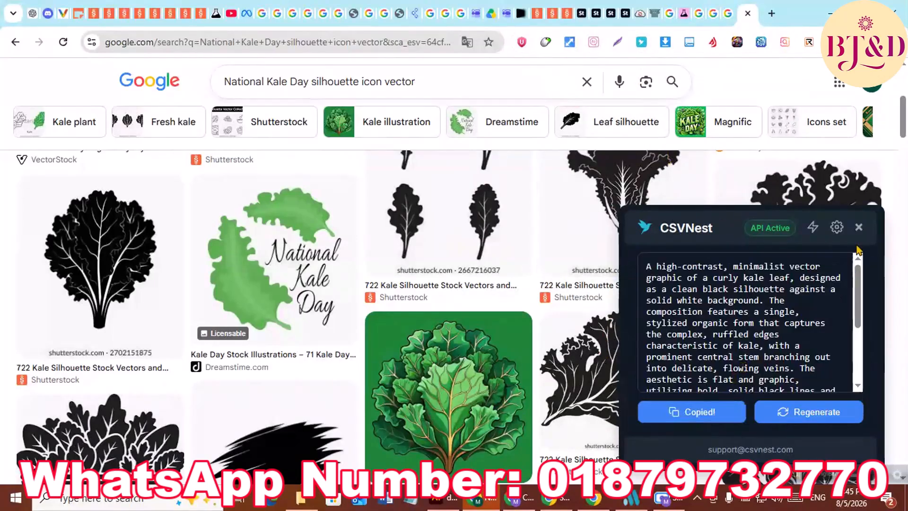
pyautogui.click(859, 228)
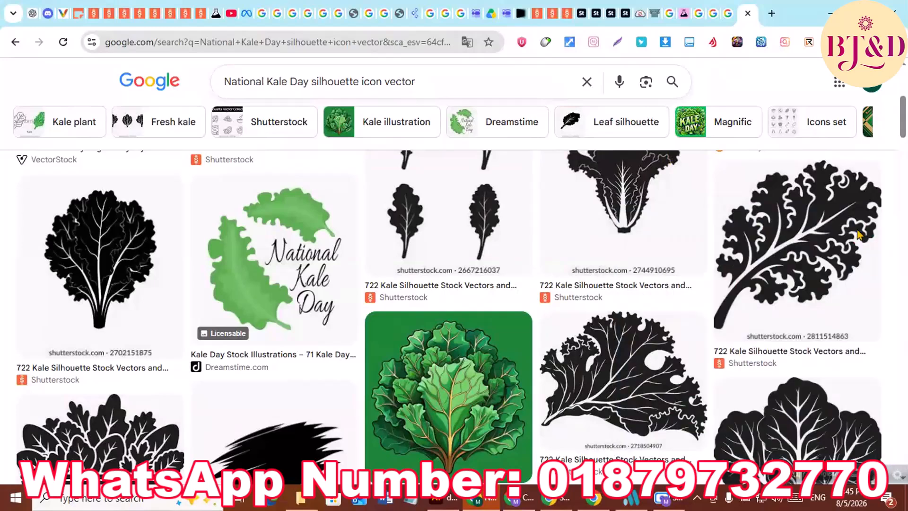
# Step: Switch to Google Flow and generate images from the copied kale leaf prompt with Nano Banana 2 Lite
pyautogui.click(520, 501)
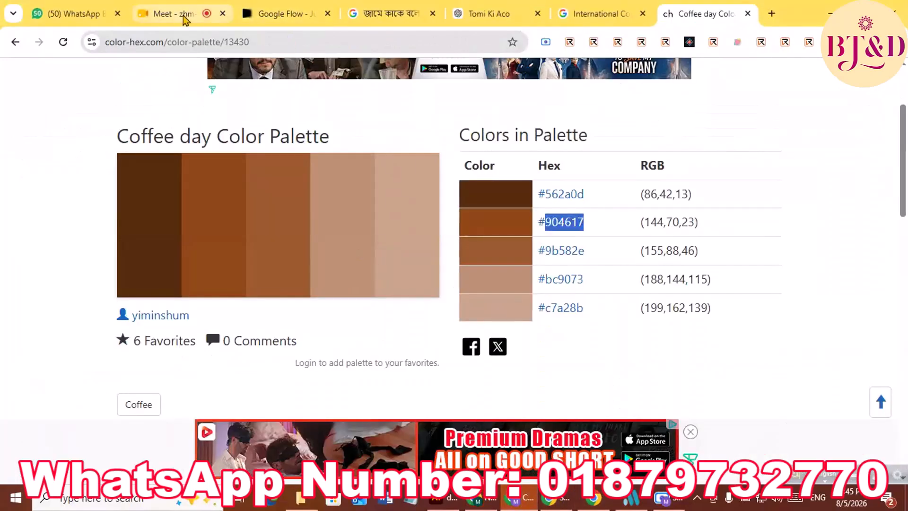
pyautogui.click(288, 15)
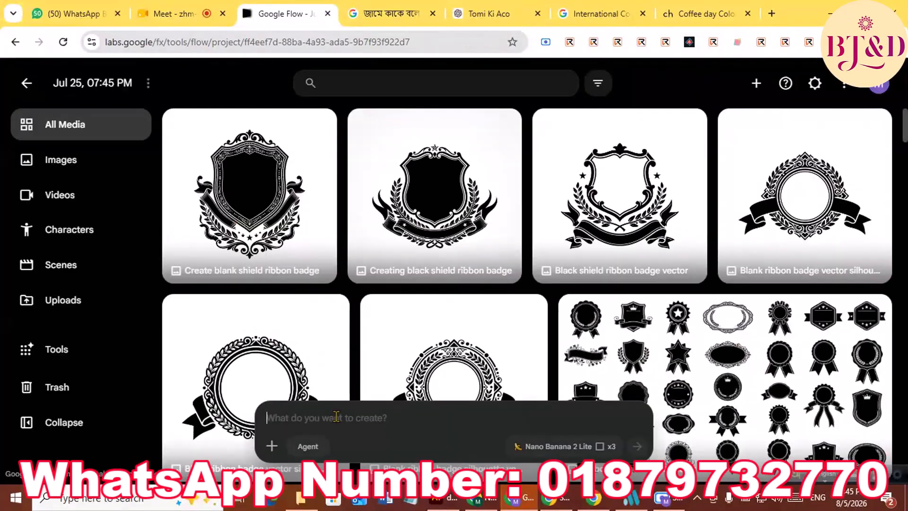
pyautogui.hotkey('ctrl', 'v')
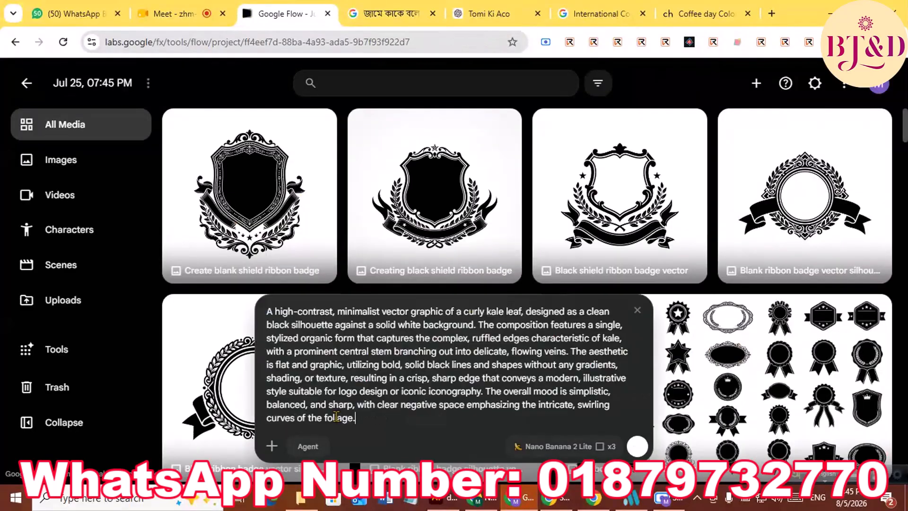
pyautogui.click(566, 447)
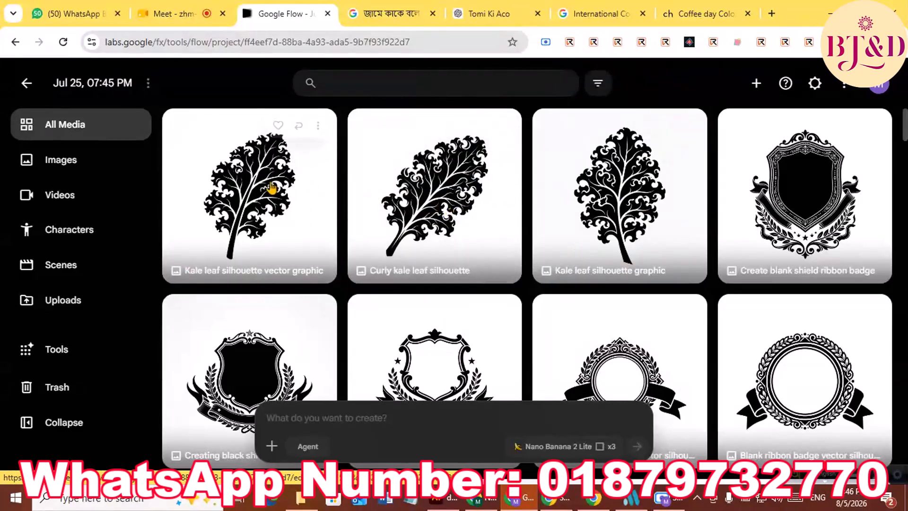
# Step: Copy the generated "Kale leaf silhouette vector graphic" image and return to the project's media overview
pyautogui.click(269, 188)
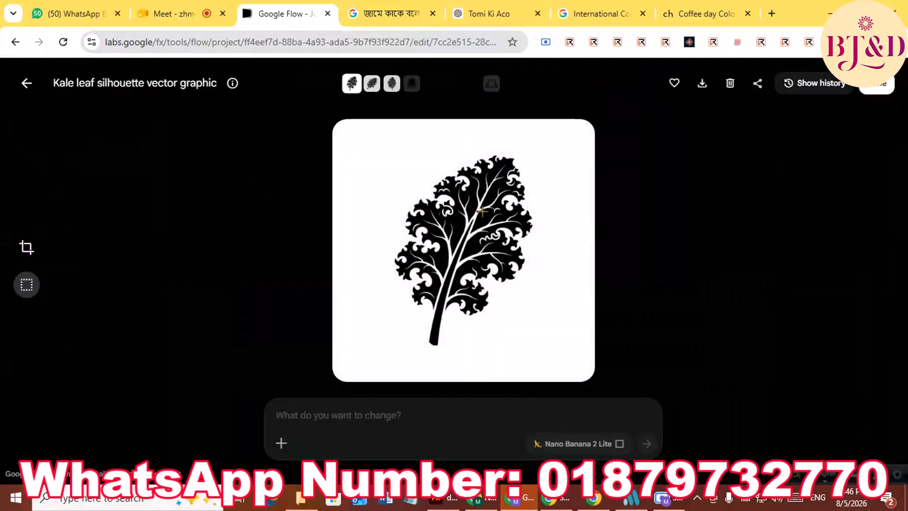
pyautogui.rightClick(483, 216)
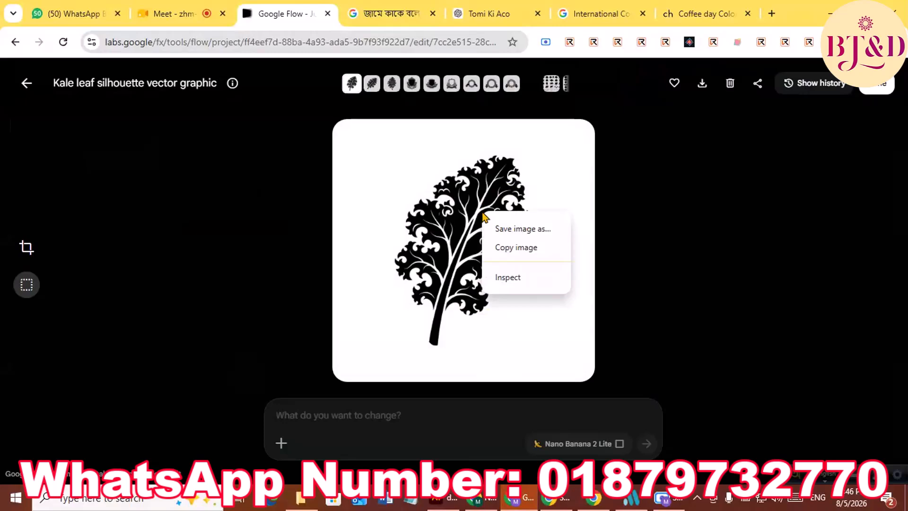
pyautogui.click(512, 247)
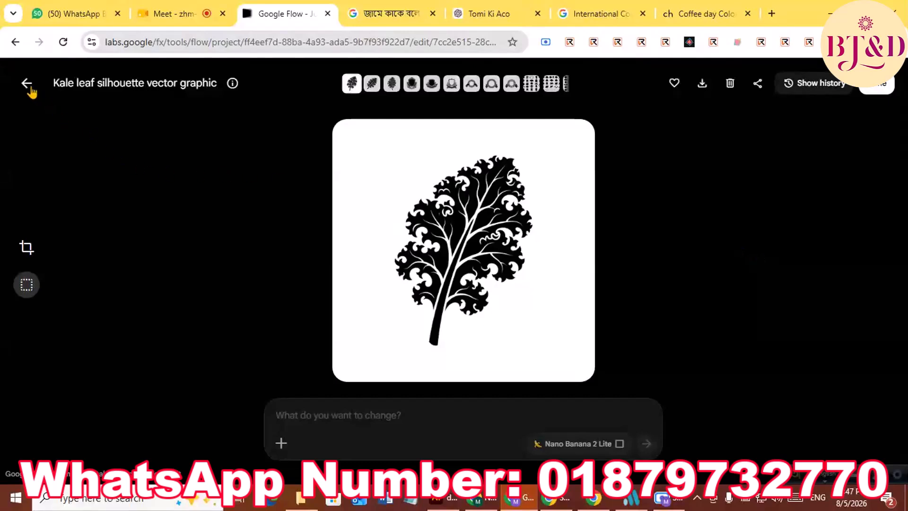
pyautogui.click(42, 98)
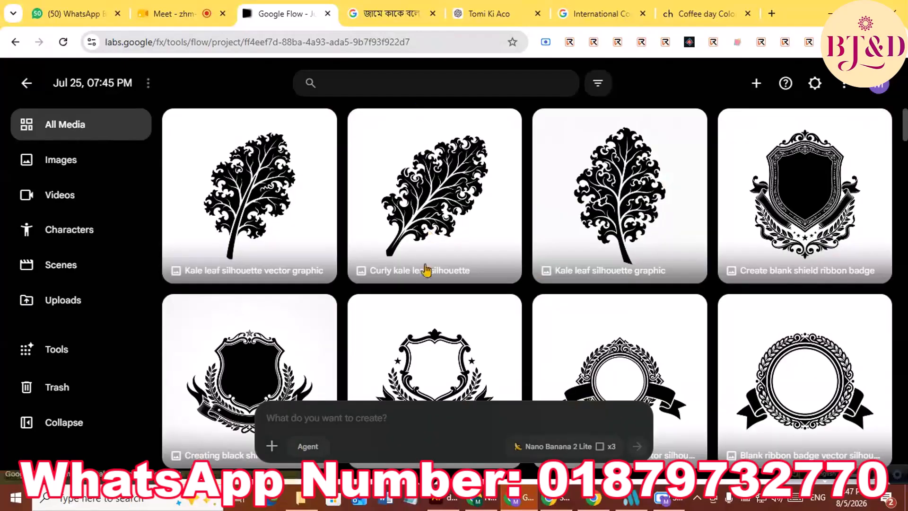
# Step: Switch to Illustrator, paste the kale leaf image into the empty area beside the brown coffee cup and scale it down
pyautogui.hotkey('alt', 'Tab')
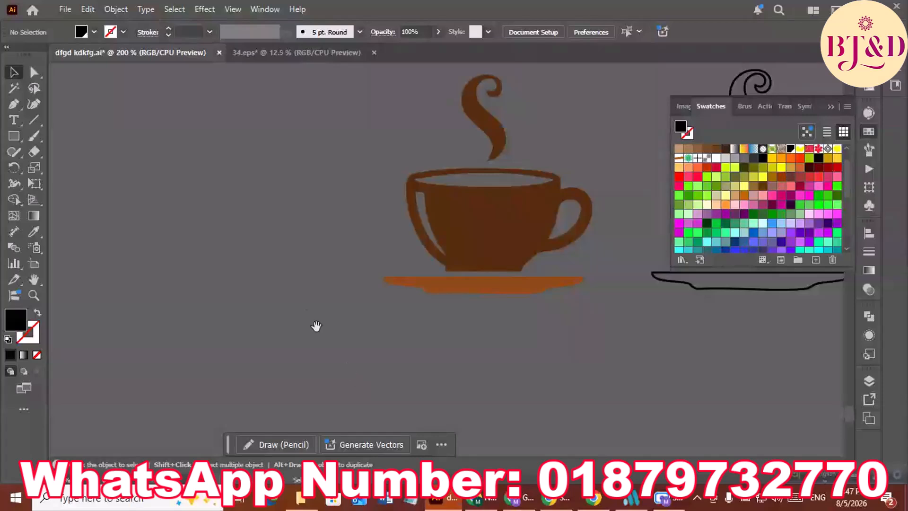
pyautogui.moveTo(345, 245); pyautogui.dragTo(418, 286)
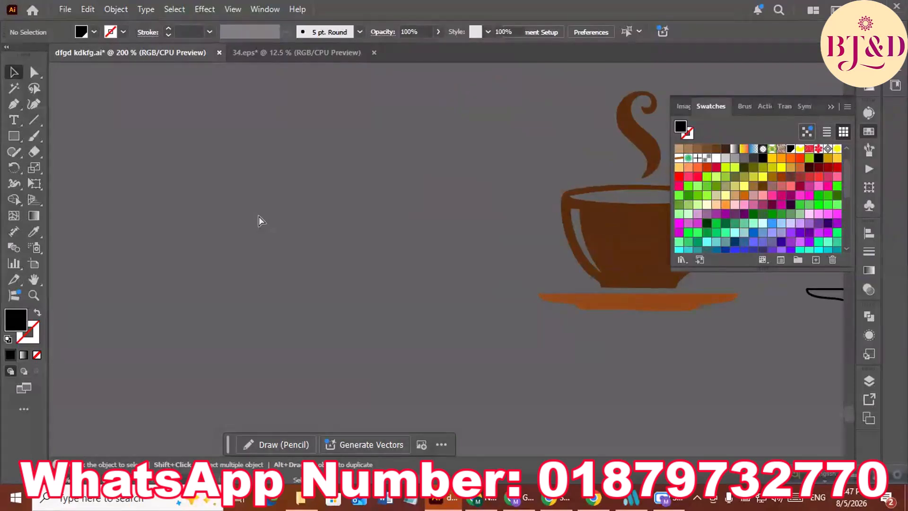
pyautogui.hotkey('ctrl', 'v')
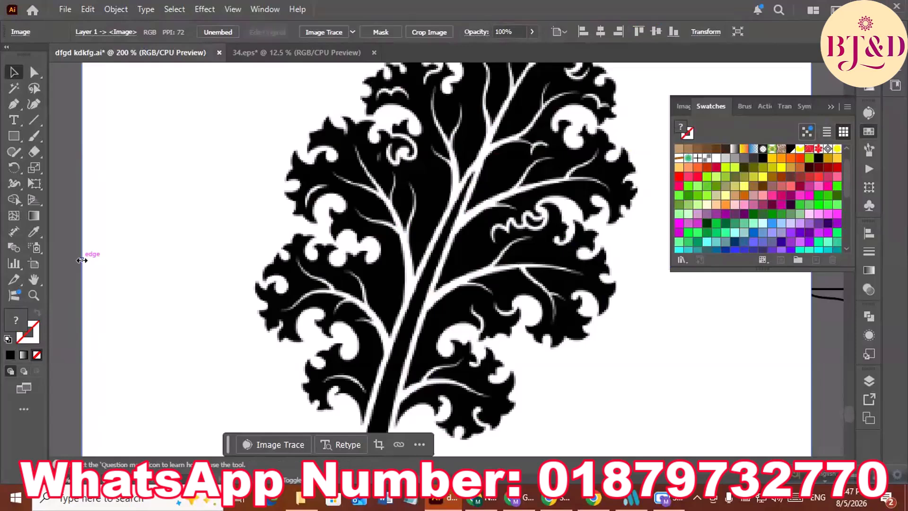
pyautogui.moveTo(81, 260); pyautogui.dragTo(326, 267)
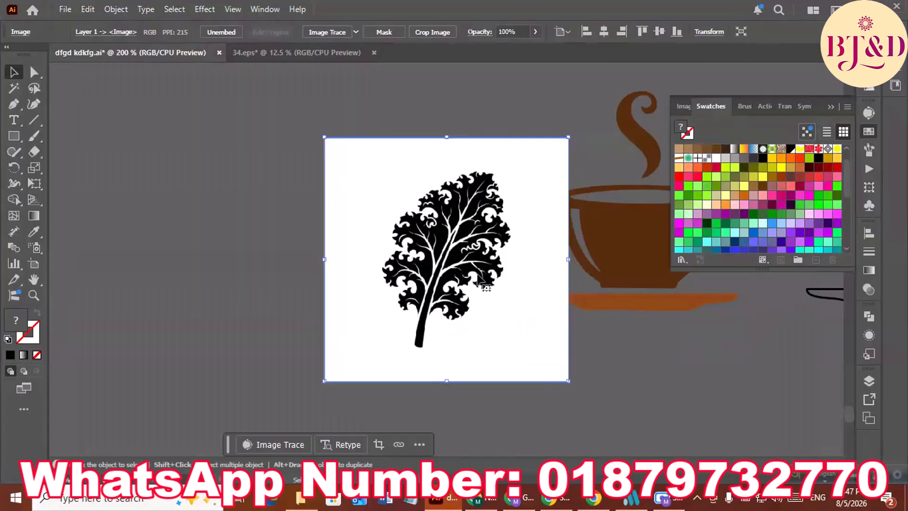
# Step: Move the kale leaf image clear of the coffee cup and convert it into a traced vector group
pyautogui.moveTo(477, 280); pyautogui.dragTo(305, 265)
pyautogui.press('space')
pyautogui.moveTo(253, 283); pyautogui.dragTo(288, 281)
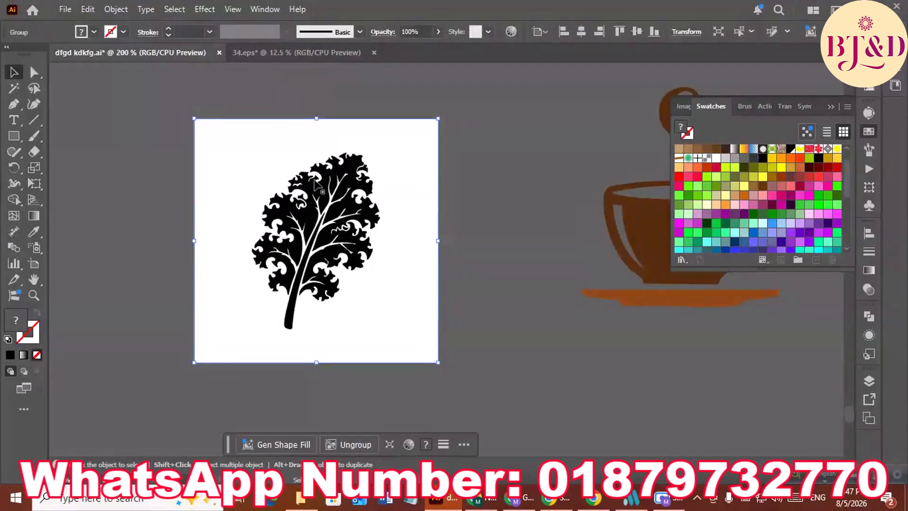
# Step: Ungroup the traced kale leaf and delete all its white areas using the Magic Wand selection
pyautogui.hotkey('shift', 'ctrl', 'g')
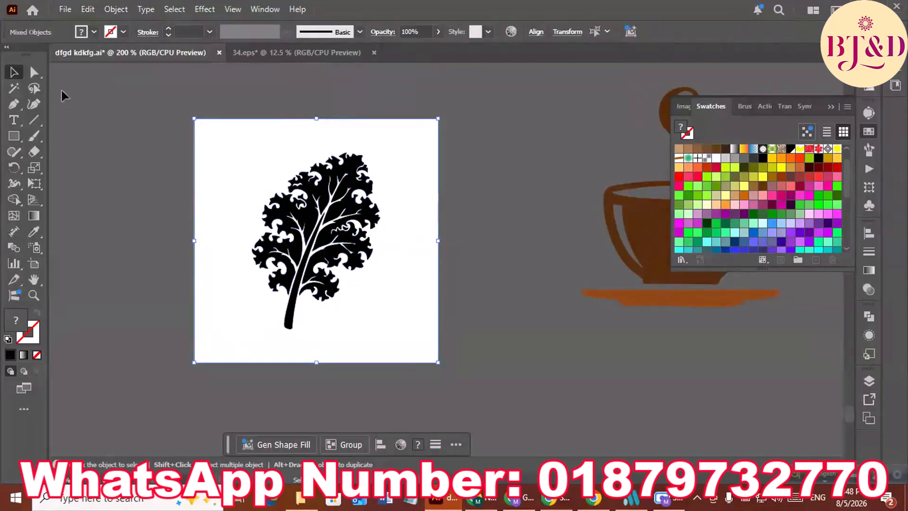
pyautogui.click(14, 89)
pyautogui.click(212, 165)
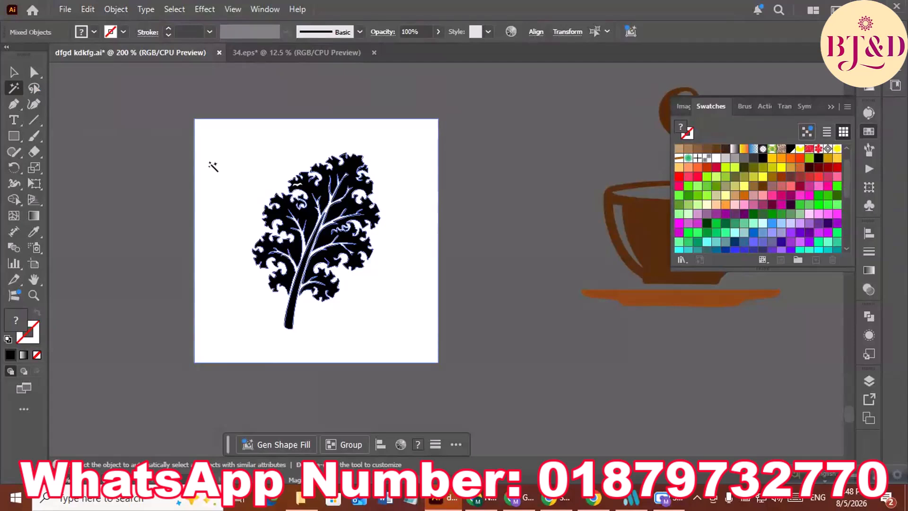
pyautogui.press('Delete')
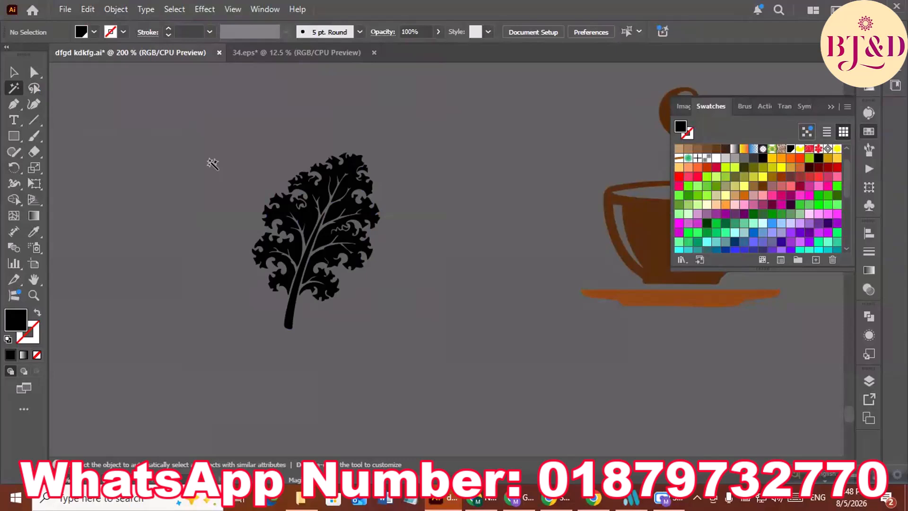
pyautogui.moveTo(257, 187); pyautogui.dragTo(305, 192)
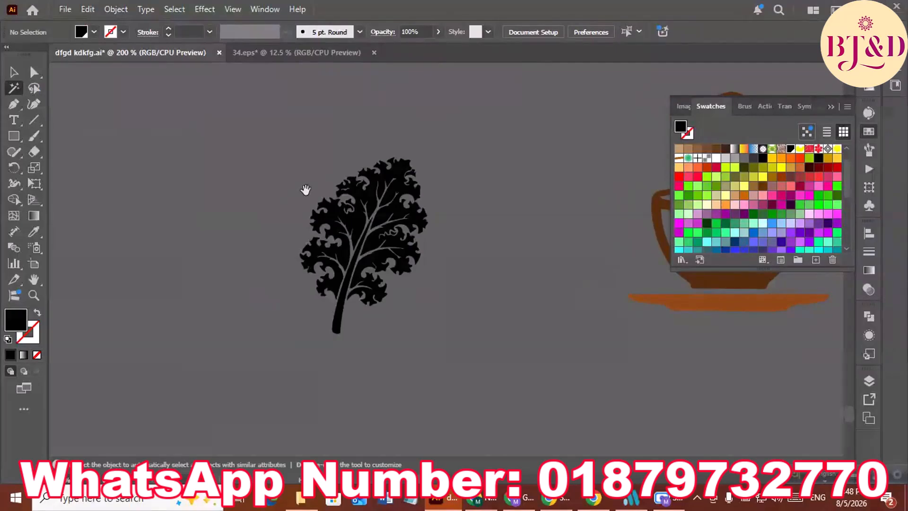
pyautogui.click(14, 75)
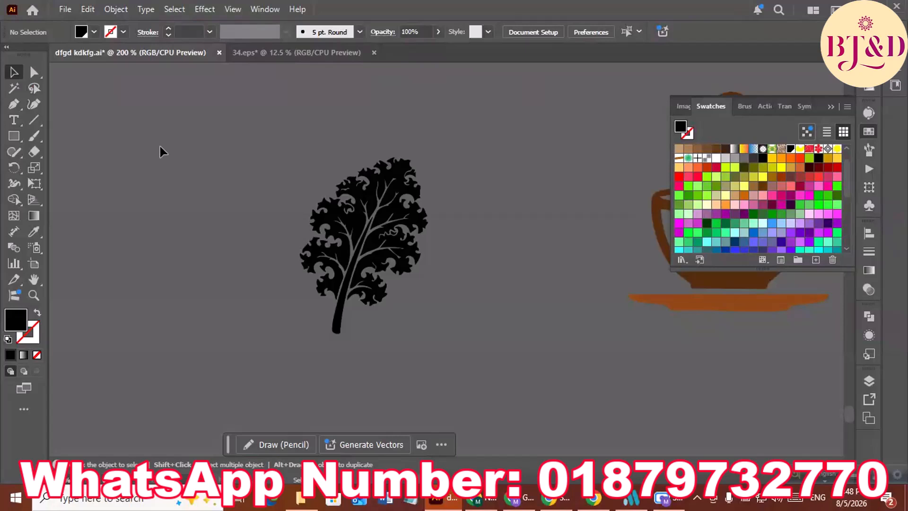
# Step: Draw a black rectangle about 101 × 110 px covering the whole kale leaf
pyautogui.click(14, 137)
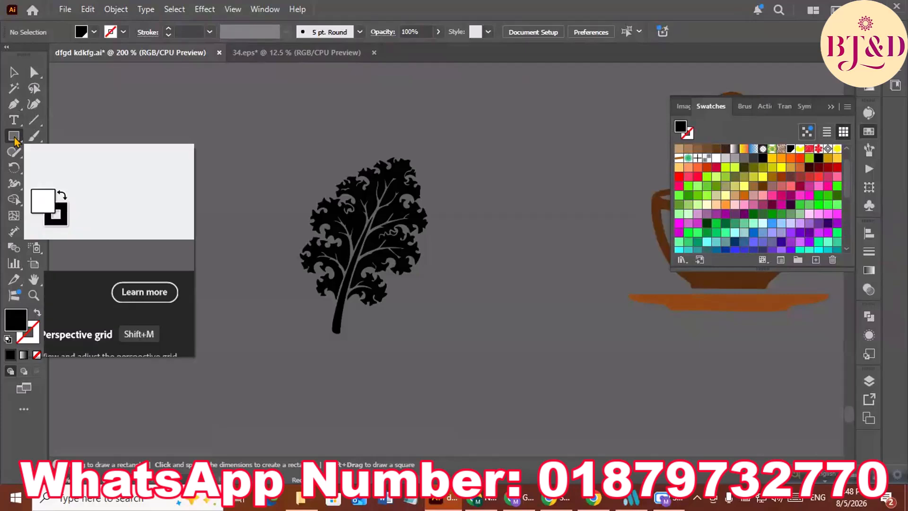
pyautogui.moveTo(273, 138); pyautogui.dragTo(459, 342)
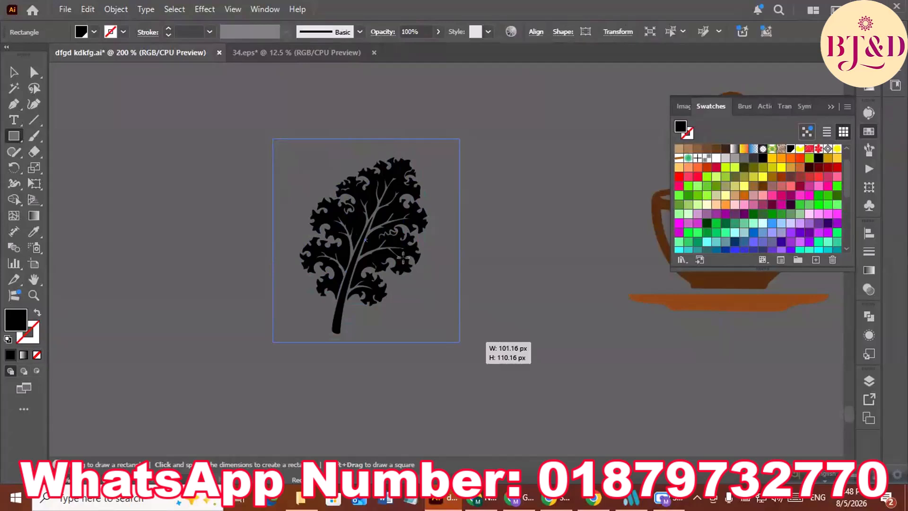
pyautogui.click(14, 72)
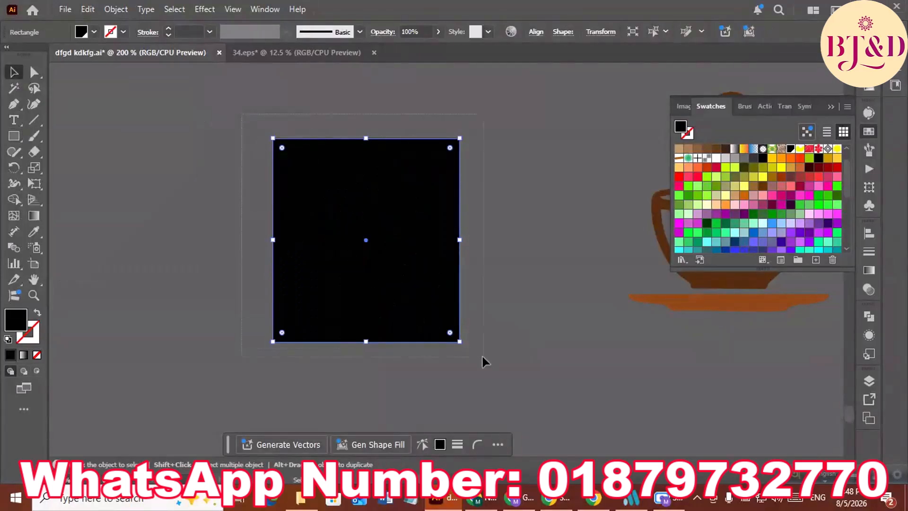
# Step: Cut the kale leaf shape out of the black rectangle with Pathfinder Minus Back and ungroup the result
pyautogui.moveTo(242, 114); pyautogui.dragTo(484, 357)
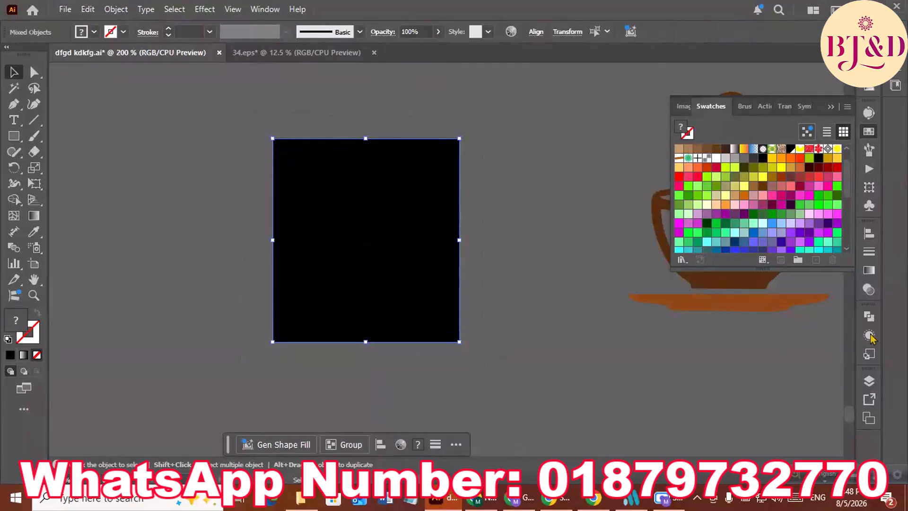
pyautogui.click(870, 317)
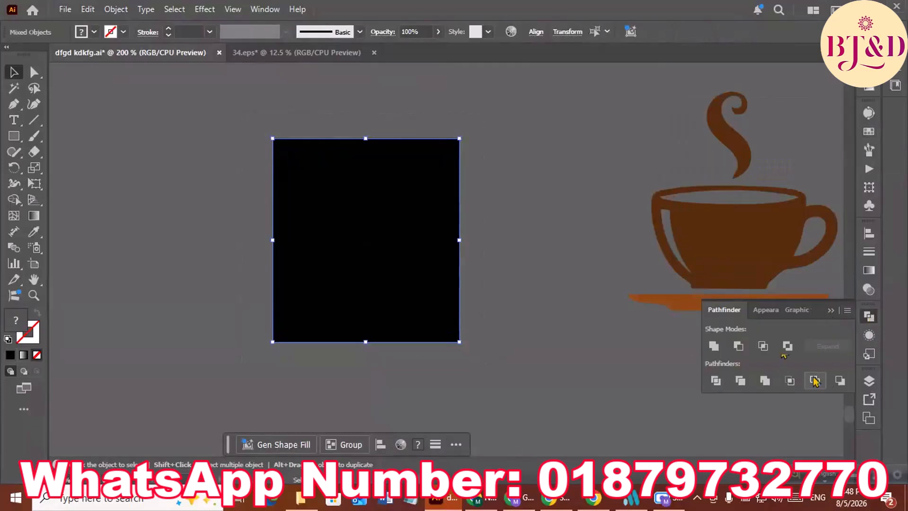
pyautogui.click(841, 381)
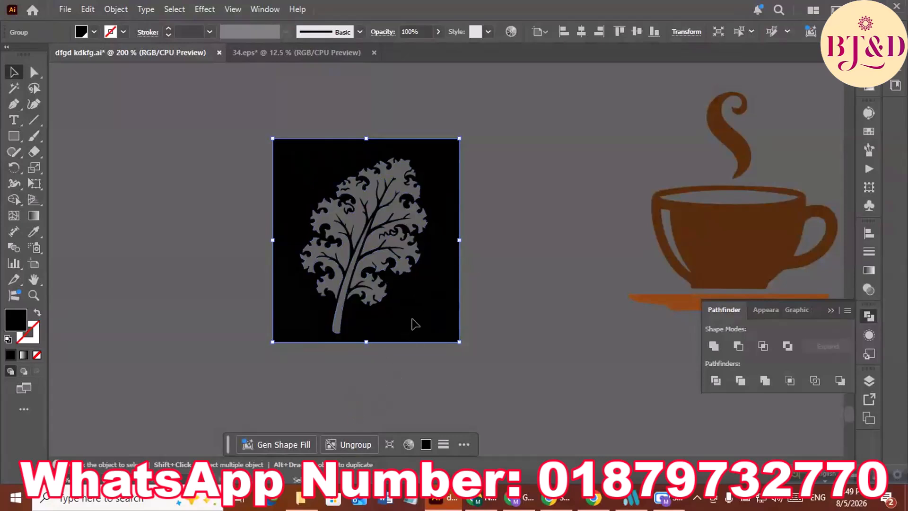
pyautogui.hotkey('ctrl', 'shift', 'a')
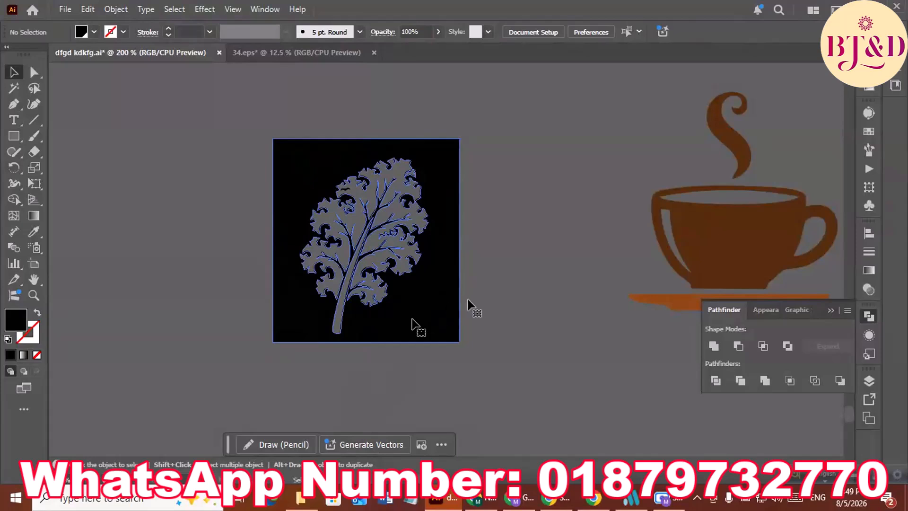
# Step: Release the rectangle's compound path and delete the outer black rectangle, leaving only the kale leaf silhouette
pyautogui.click(443, 306)
pyautogui.rightClick(442, 258)
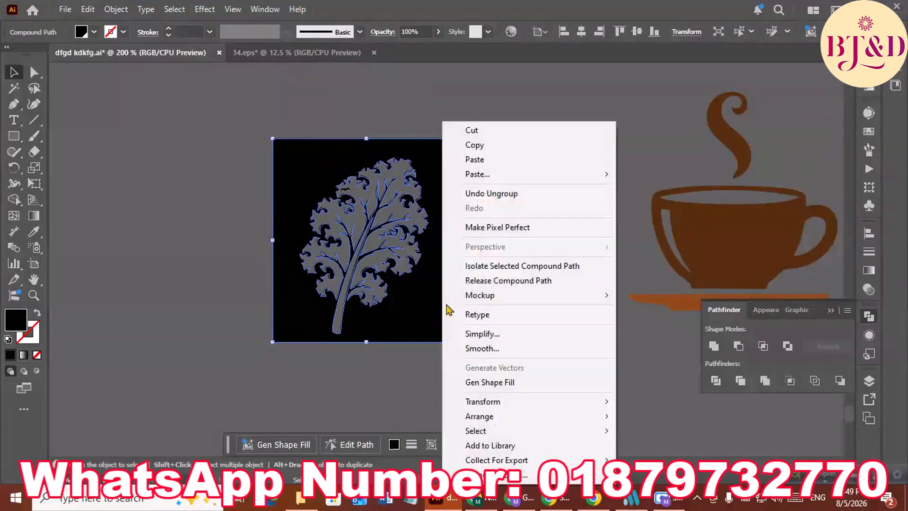
pyautogui.click(514, 281)
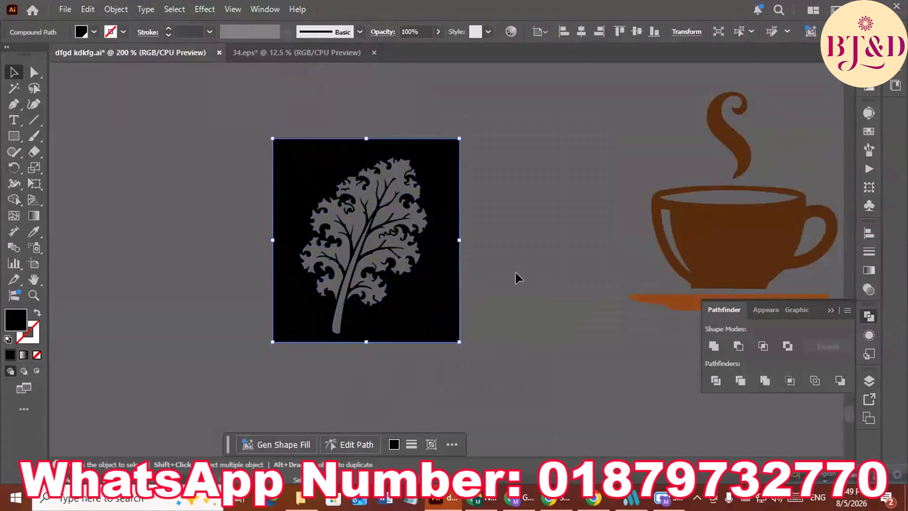
pyautogui.click(514, 273)
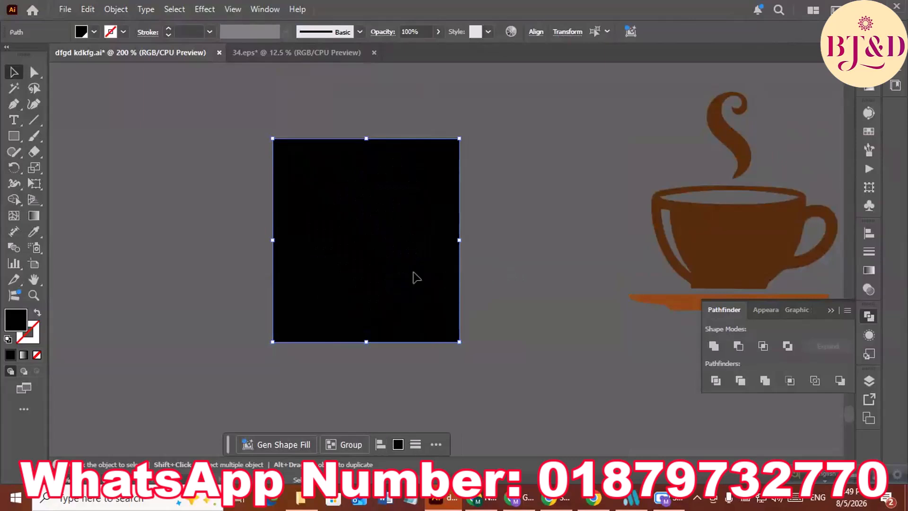
pyautogui.click(450, 194)
pyautogui.press('Delete')
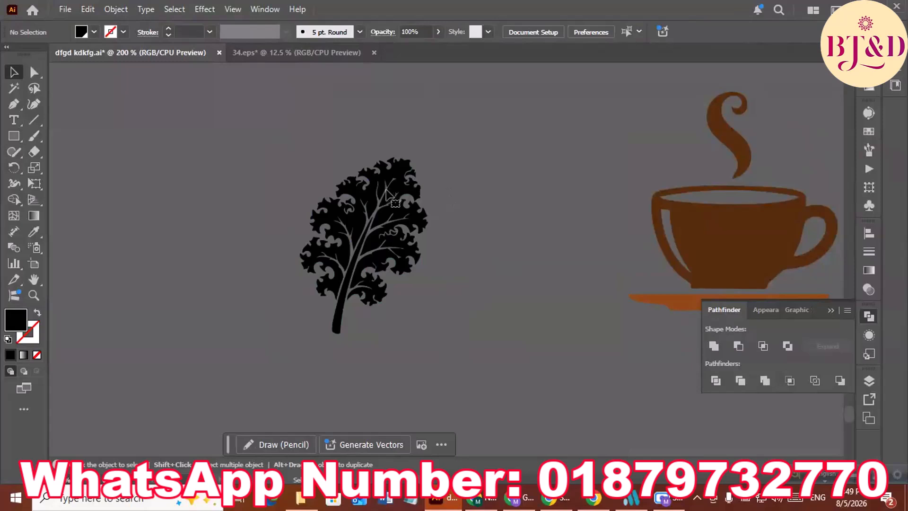
# Step: Apply Pathfinder Divide to all the kale leaf pieces and ungroup the result
pyautogui.moveTo(246, 127); pyautogui.dragTo(468, 359)
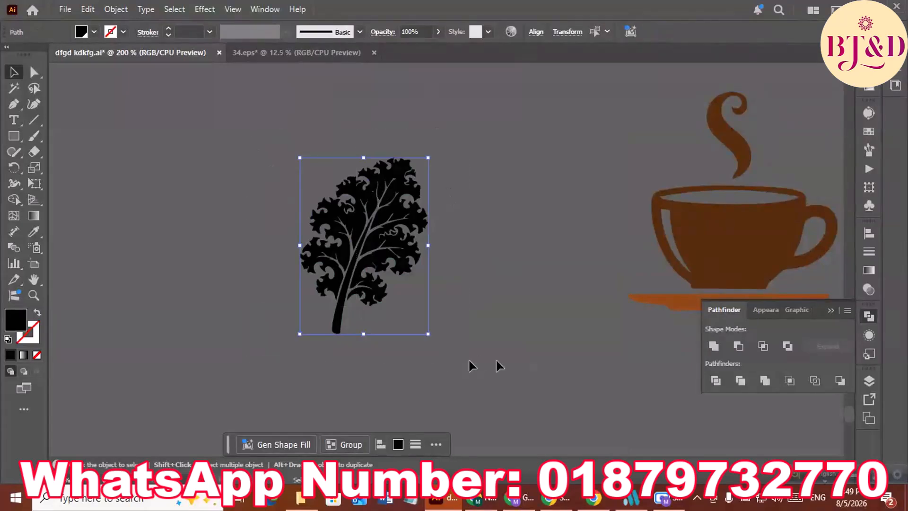
pyautogui.click(714, 347)
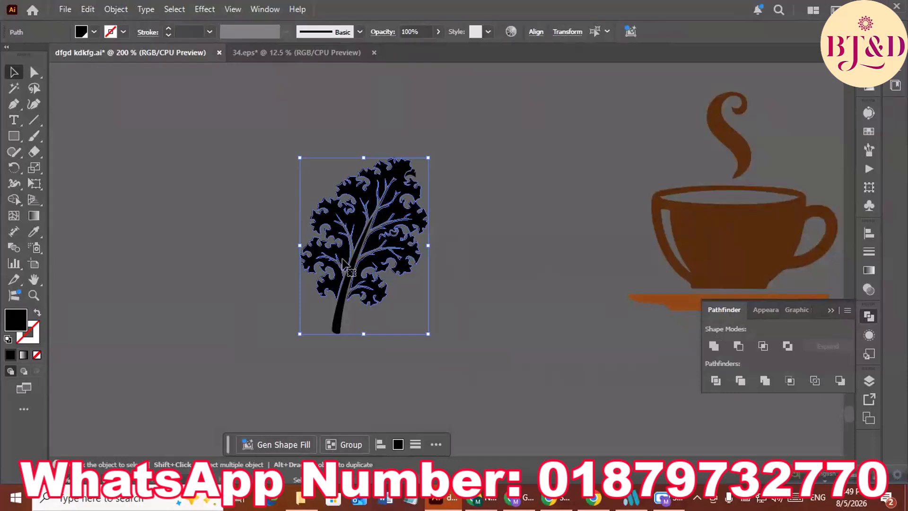
pyautogui.click(715, 382)
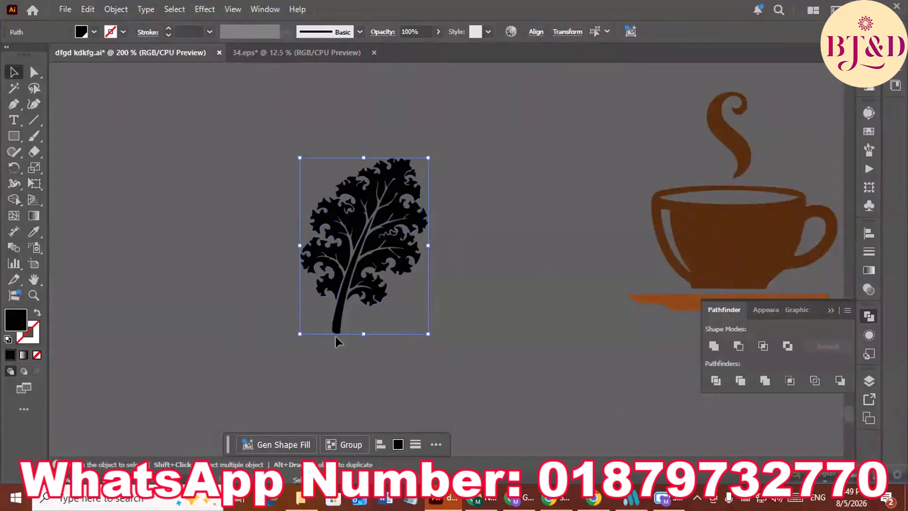
pyautogui.click(345, 445)
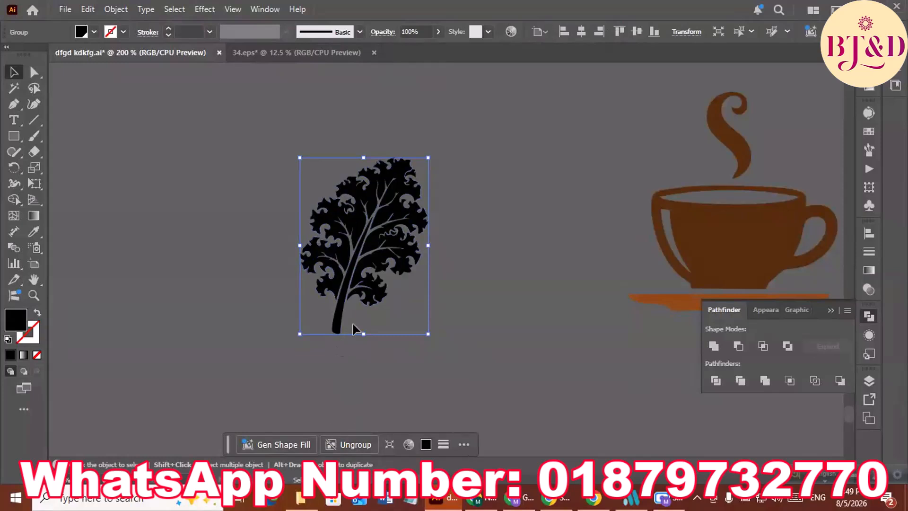
pyautogui.hotkey('ctrl', 'shift', 'g')
# Step: Remove the small filled path inside the kale leaf's upper-left lobe
pyautogui.scroll(2, 385, 239)
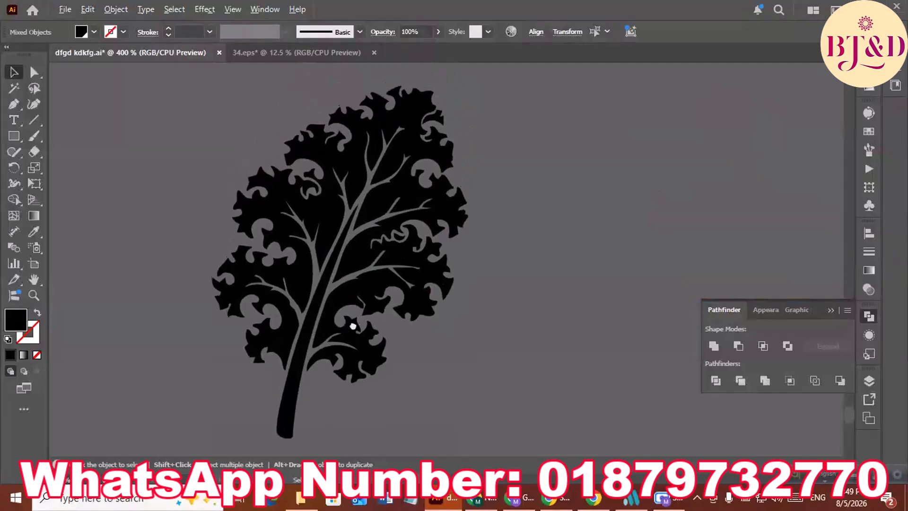
pyautogui.hotkey('ctrl', 'shift', 'a')
pyautogui.click(305, 153)
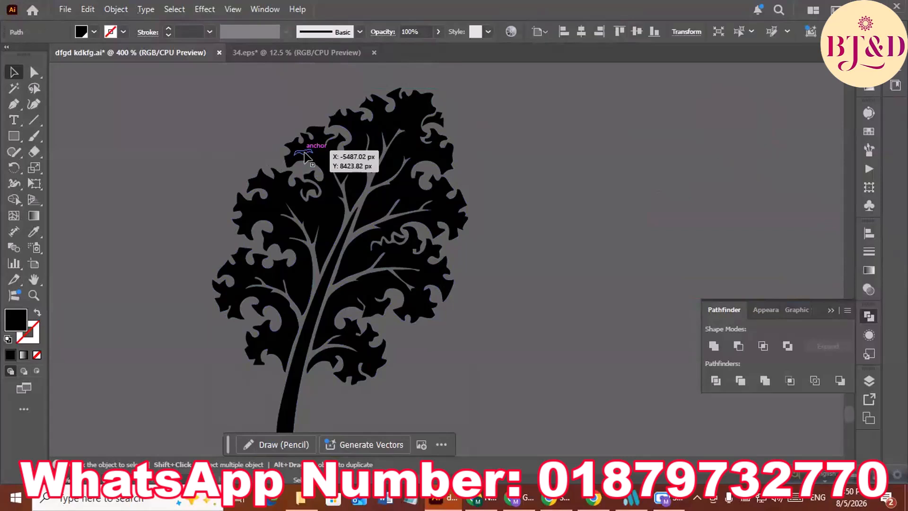
pyautogui.hotkey('ctrl', 'shift', 'a')
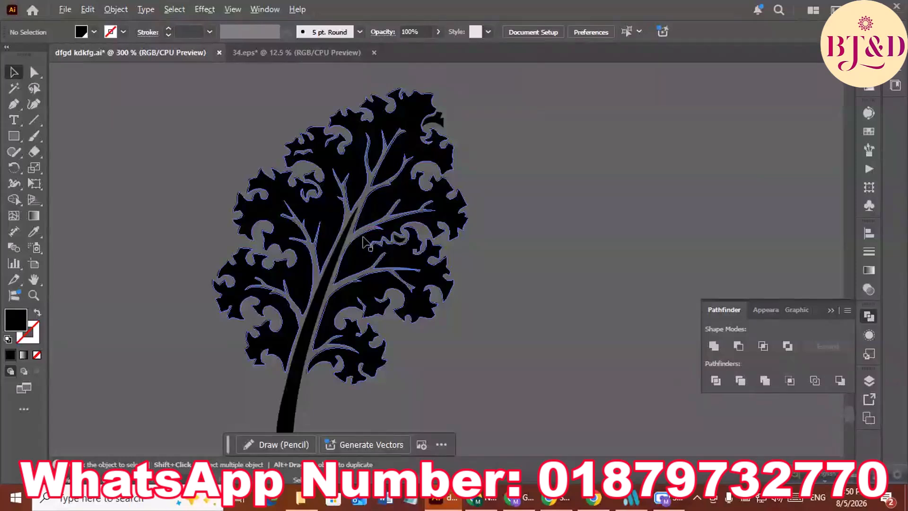
# Step: Select the entire kale leaf and combine its pieces into one group with Pathfinder Merge
pyautogui.scroll(-2, 363, 243)
pyautogui.moveTo(209, 94); pyautogui.dragTo(559, 395)
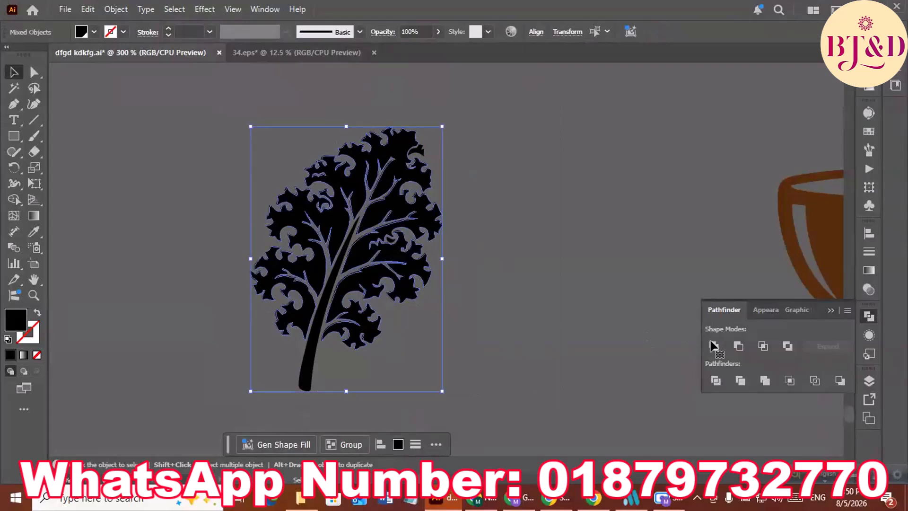
pyautogui.click(713, 347)
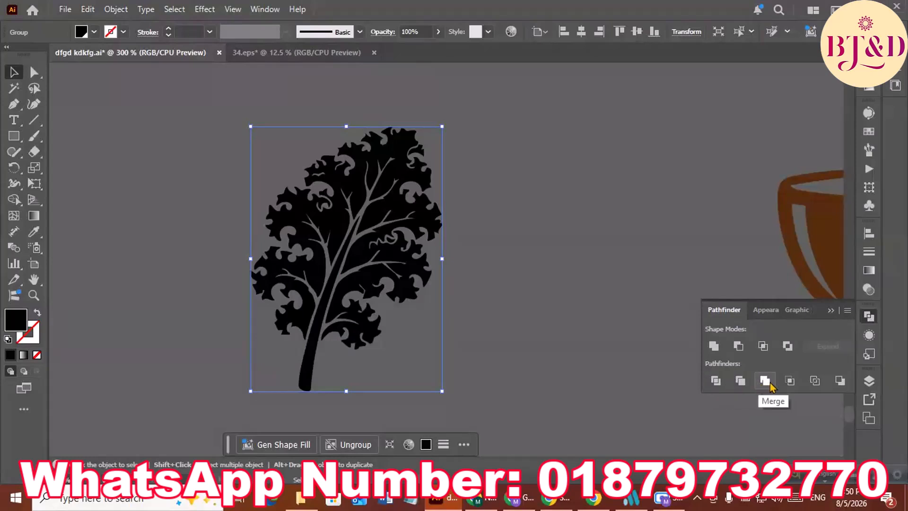
pyautogui.click(346, 258)
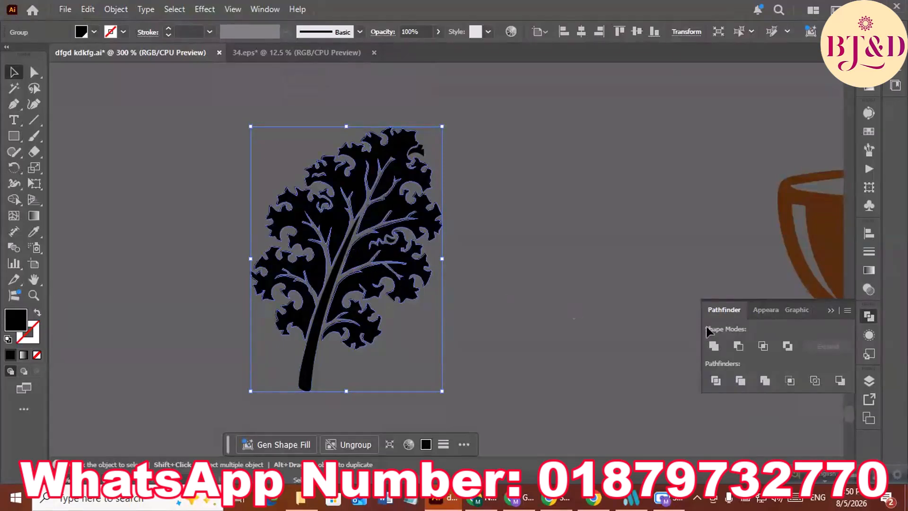
pyautogui.click(765, 381)
pyautogui.moveTo(474, 219); pyautogui.dragTo(546, 208)
pyautogui.moveTo(474, 204); pyautogui.dragTo(252, 200)
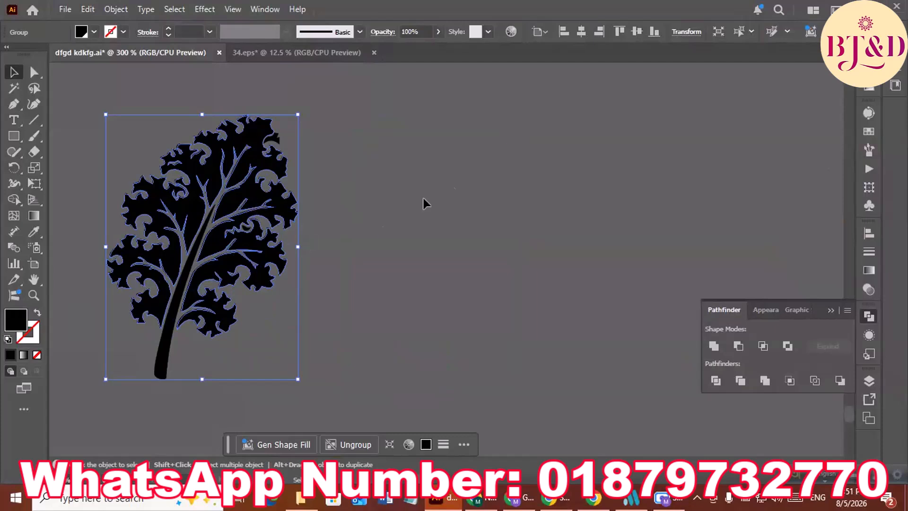
# Step: Switch to the browser and examine the National Kale Day silhouette reference images for colour and style
pyautogui.moveTo(478, 500)
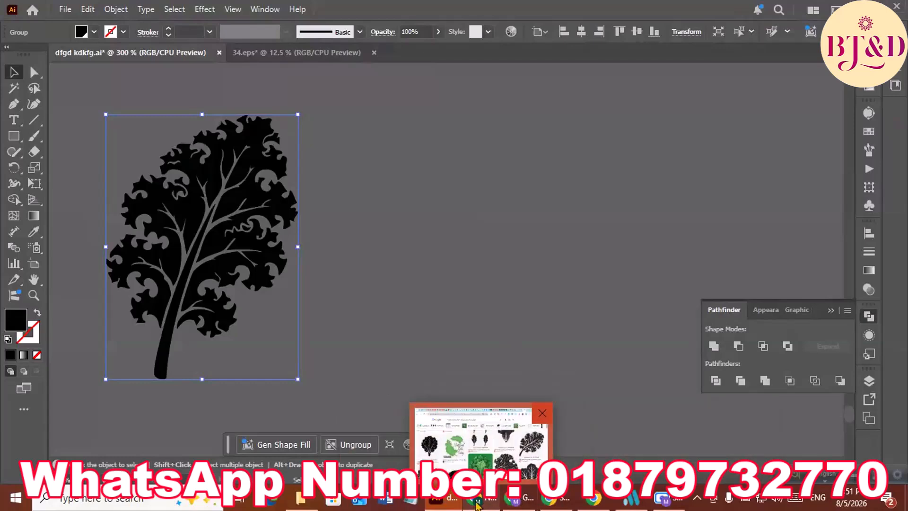
pyautogui.click(478, 501)
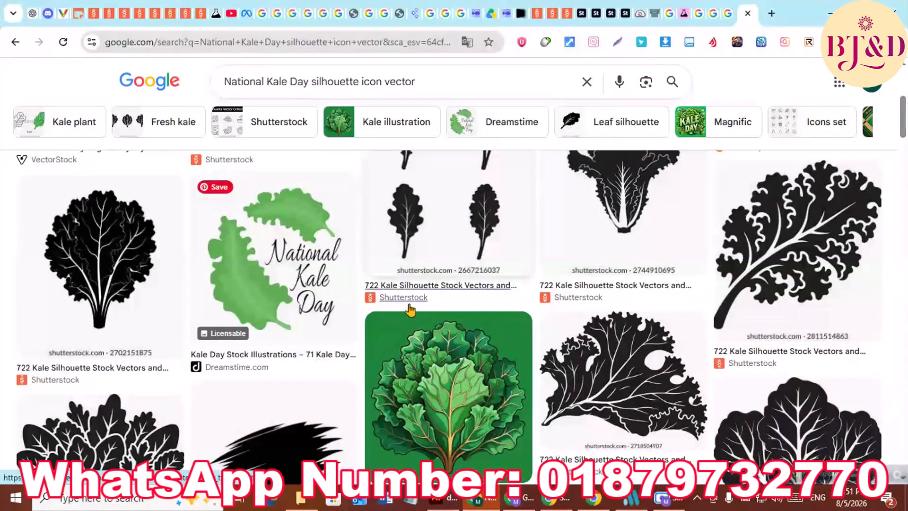
pyautogui.scroll(-1, 410, 307)
pyautogui.scroll(-1, 411, 315)
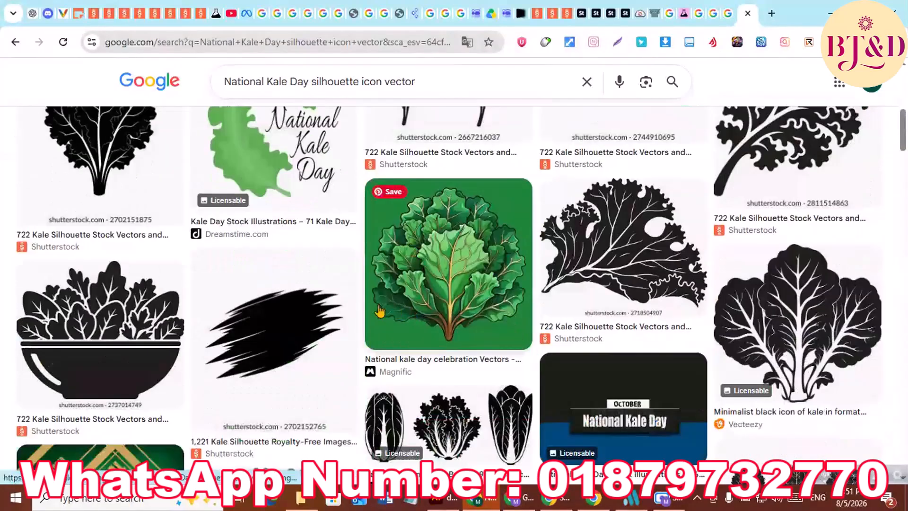
pyautogui.scroll(-1, 286, 259)
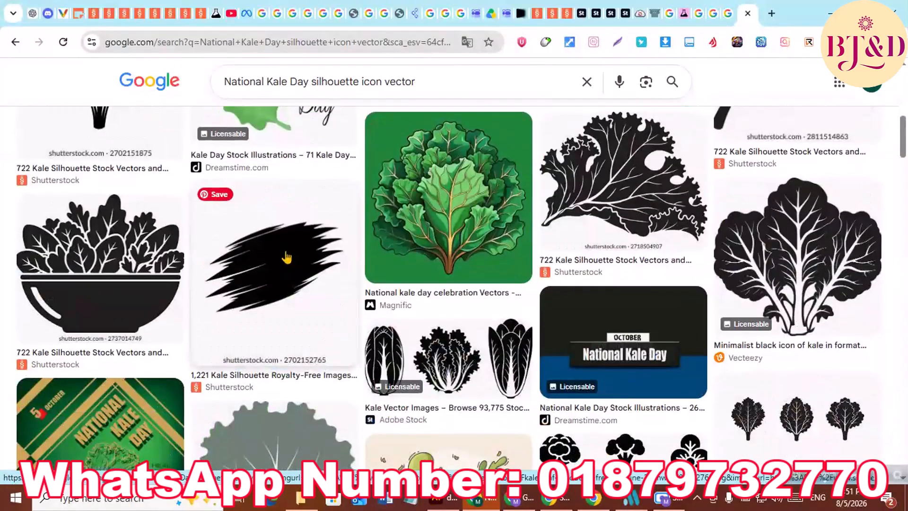
pyautogui.scroll(2, 470, 246)
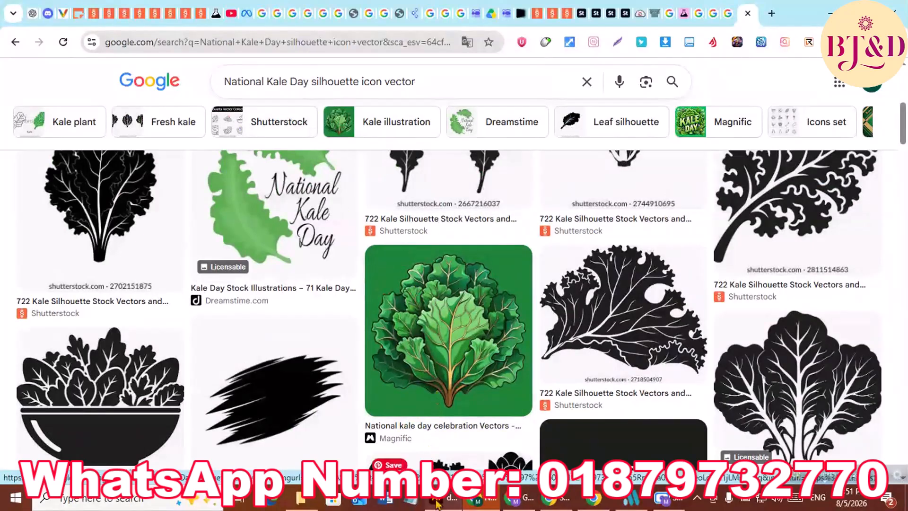
# Step: Switch back to Illustrator and fill the kale leaf group with the dark green 32990d
pyautogui.click(438, 504)
pyautogui.click(870, 133)
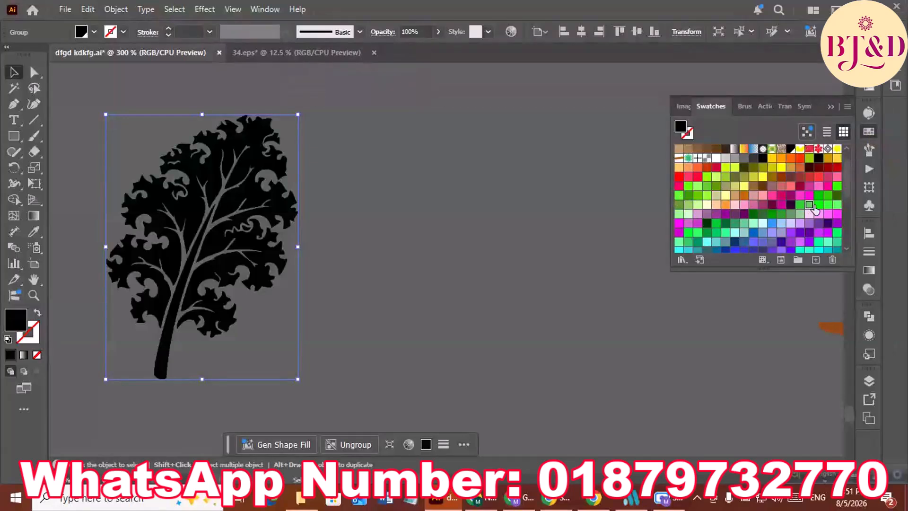
pyautogui.click(819, 205)
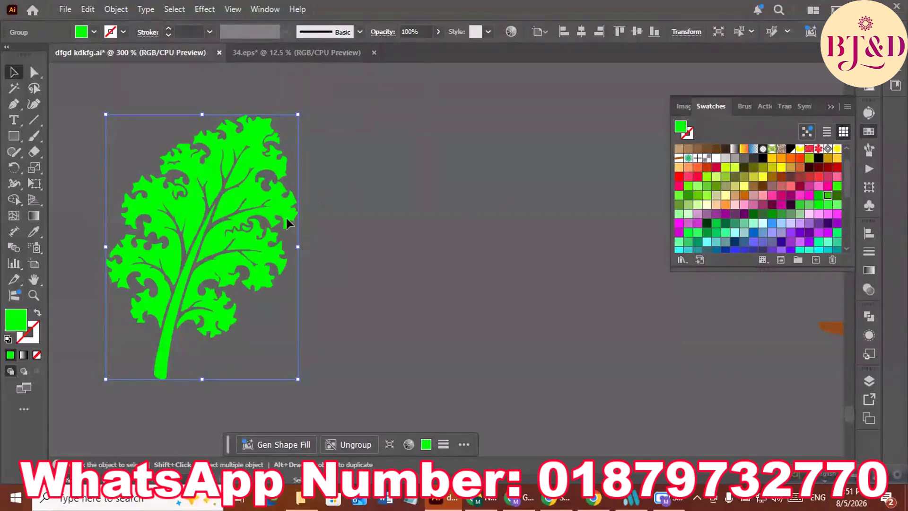
pyautogui.doubleClick(15, 318)
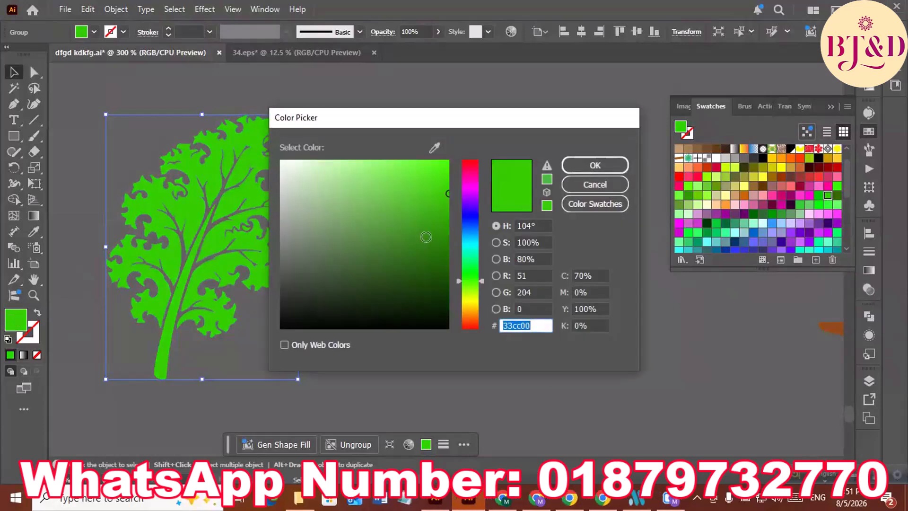
pyautogui.moveTo(446, 217); pyautogui.dragTo(437, 228)
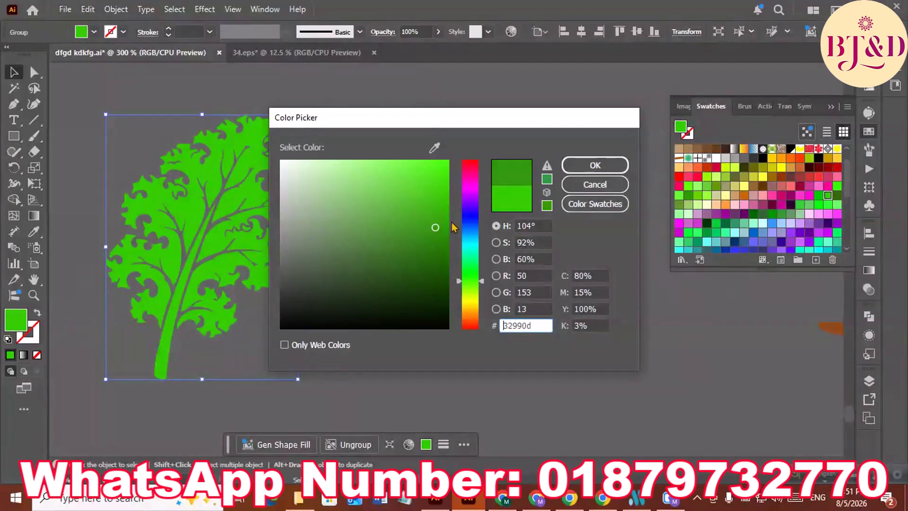
pyautogui.click(578, 170)
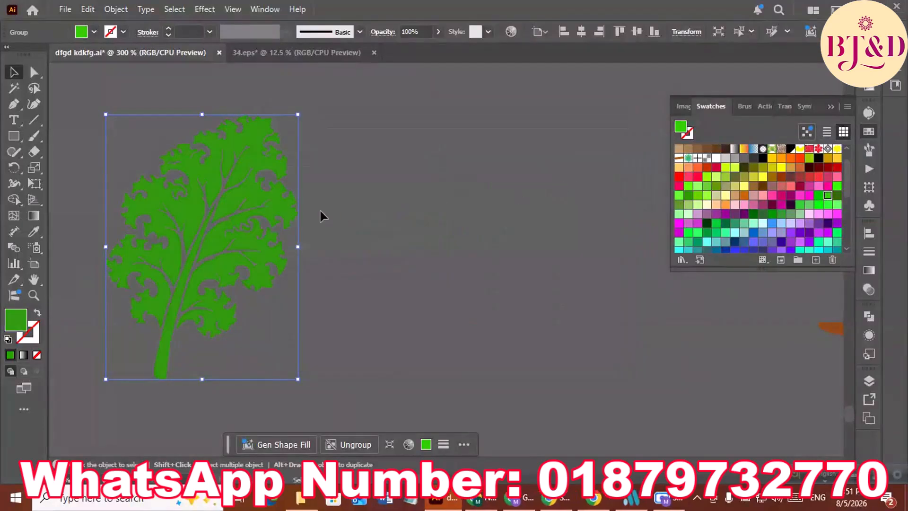
pyautogui.click(320, 215)
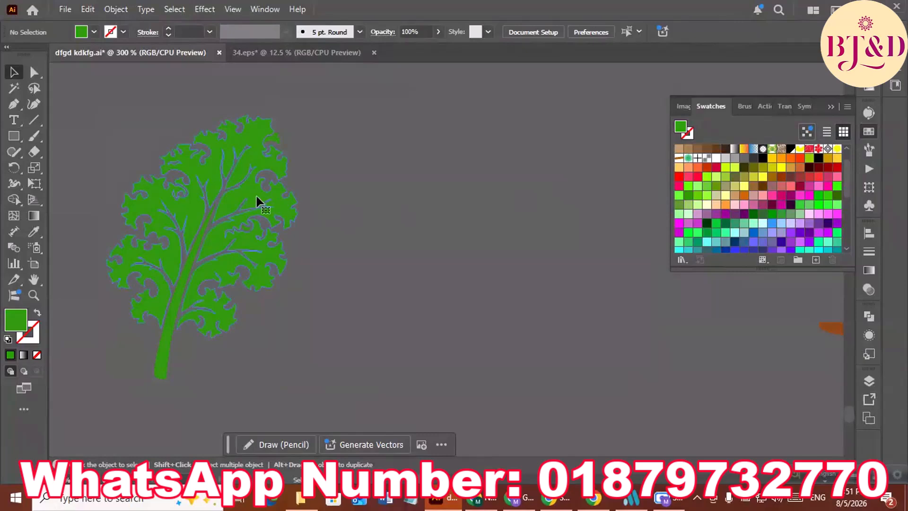
# Step: Place a copy of the green kale leaf to its right and recolour the original leaf black
pyautogui.moveTo(258, 202); pyautogui.dragTo(467, 204)
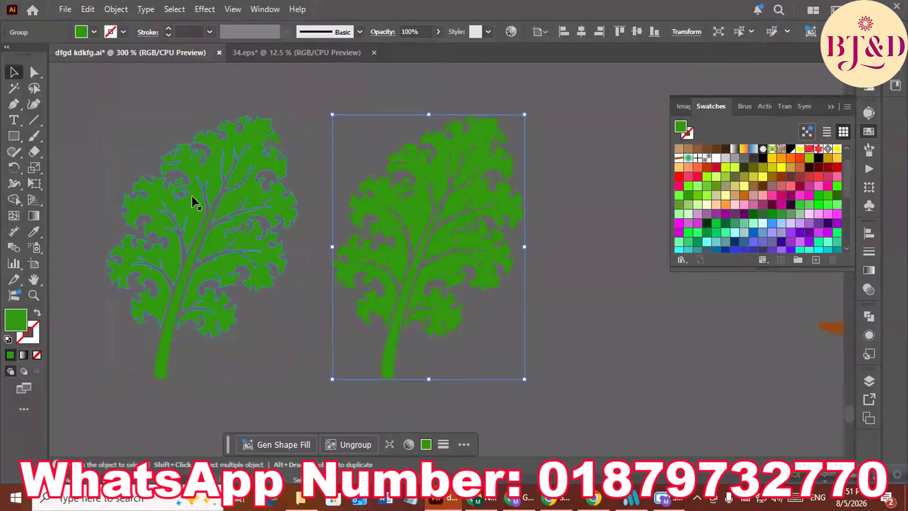
pyautogui.click(266, 168)
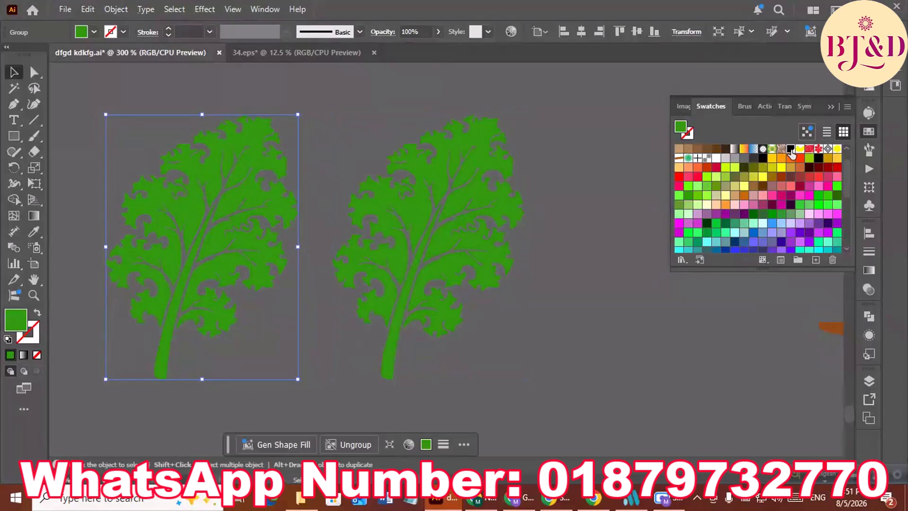
pyautogui.moveTo(266, 164); pyautogui.dragTo(266, 164)
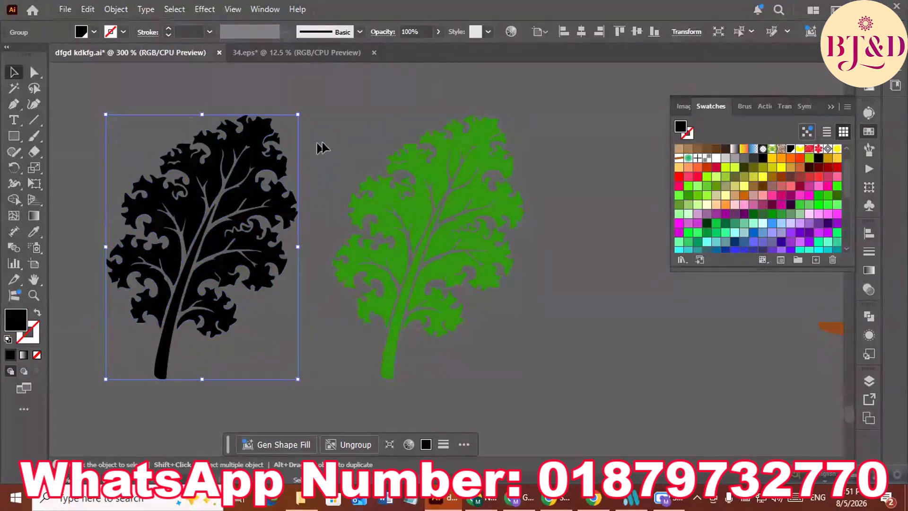
pyautogui.click(217, 101)
pyautogui.click(356, 147)
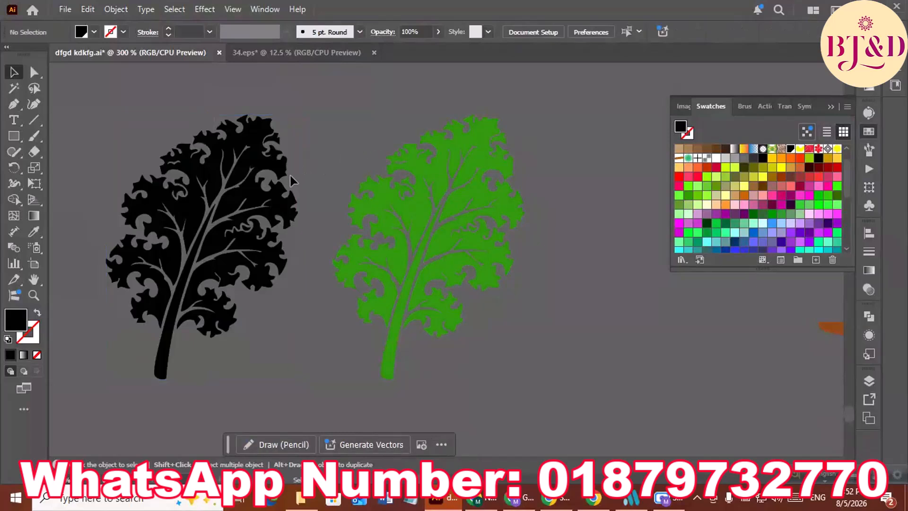
# Step: Select the black and green kale leaves and scale both down together to about half size
pyautogui.moveTo(424, 221); pyautogui.dragTo(340, 167)
pyautogui.moveTo(275, 181); pyautogui.dragTo(408, 247)
pyautogui.moveTo(161, 140); pyautogui.dragTo(509, 274)
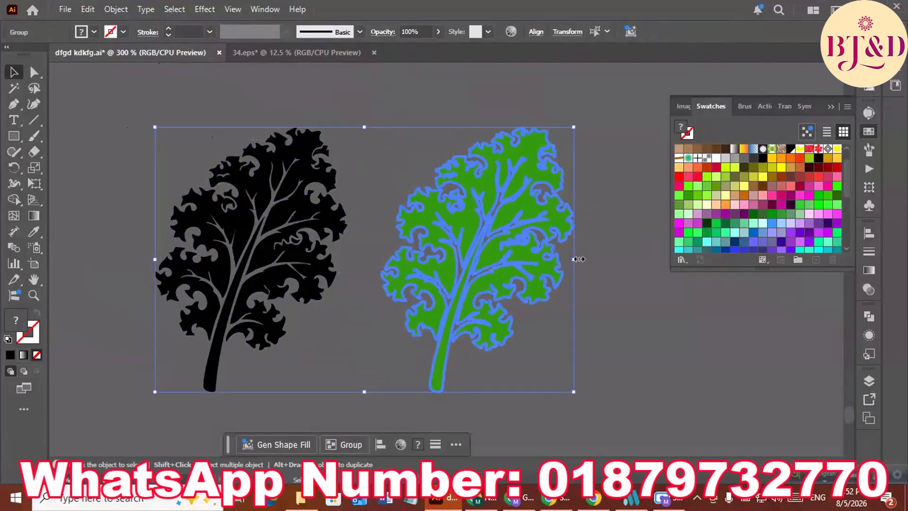
pyautogui.moveTo(578, 260); pyautogui.dragTo(472, 253)
pyautogui.moveTo(363, 250); pyautogui.dragTo(466, 179)
# Step: Place a copy of the black kale leaf beside it and swap its fill and stroke to make an unfilled black outline
pyautogui.click(440, 243)
pyautogui.moveTo(394, 195); pyautogui.dragTo(298, 278)
pyautogui.hotkey('ctrl', 'z')
pyautogui.moveTo(297, 278); pyautogui.dragTo(394, 222)
pyautogui.click(37, 314)
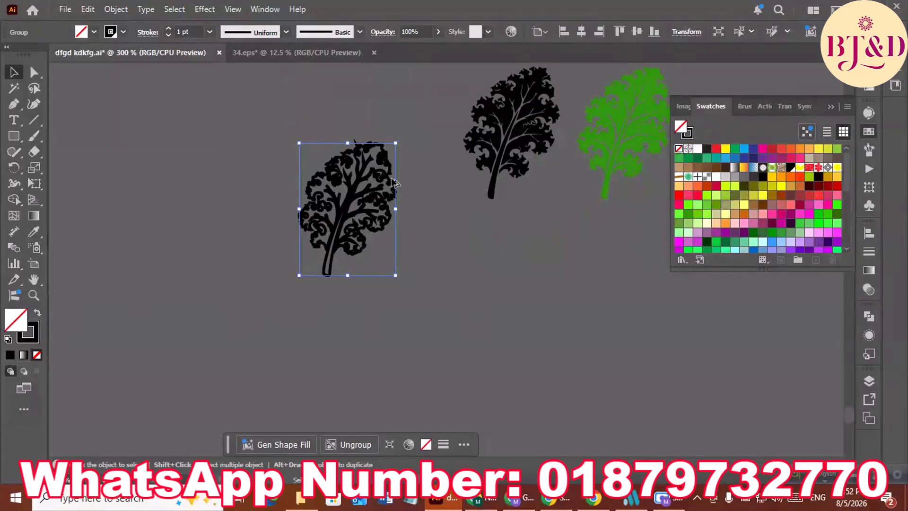
# Step: Reduce the outline leaf's stroke weight to 0.25 pt
pyautogui.scroll(1, 397, 183)
pyautogui.scroll(2, 397, 183)
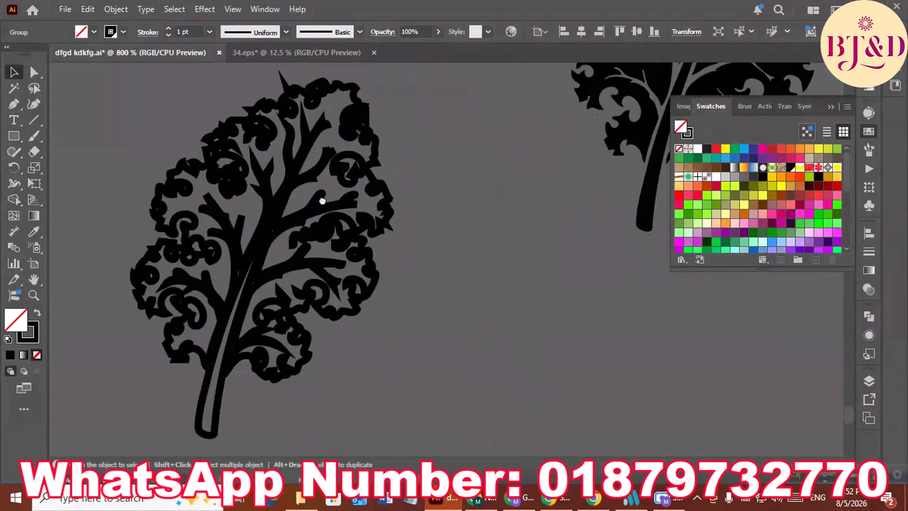
pyautogui.click(361, 179)
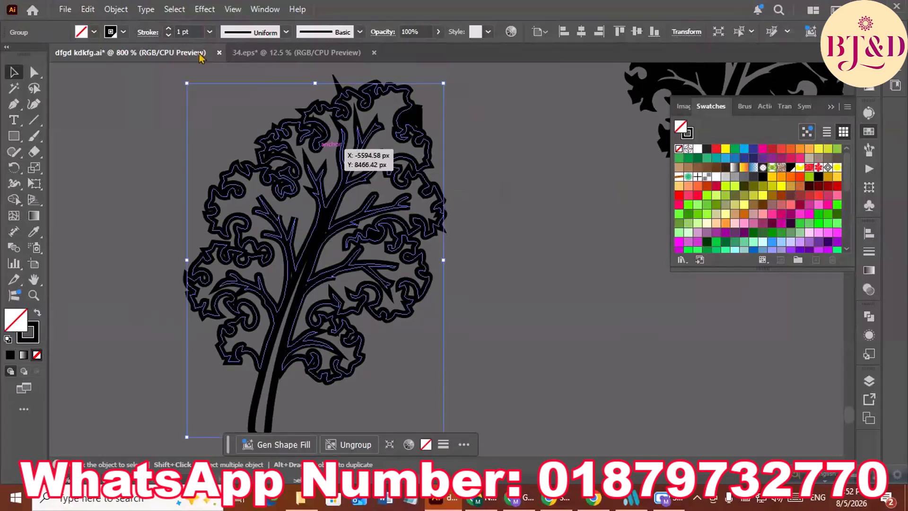
pyautogui.click(168, 38)
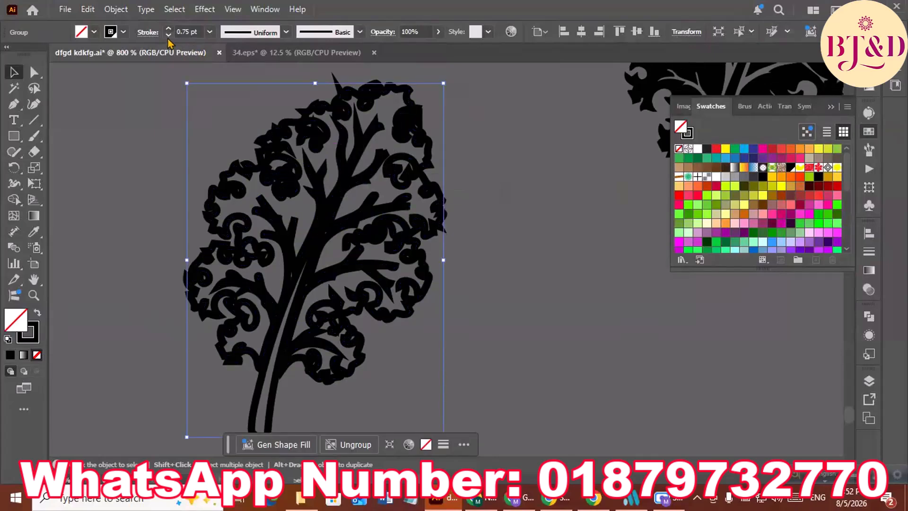
pyautogui.click(168, 36)
pyautogui.click(169, 36)
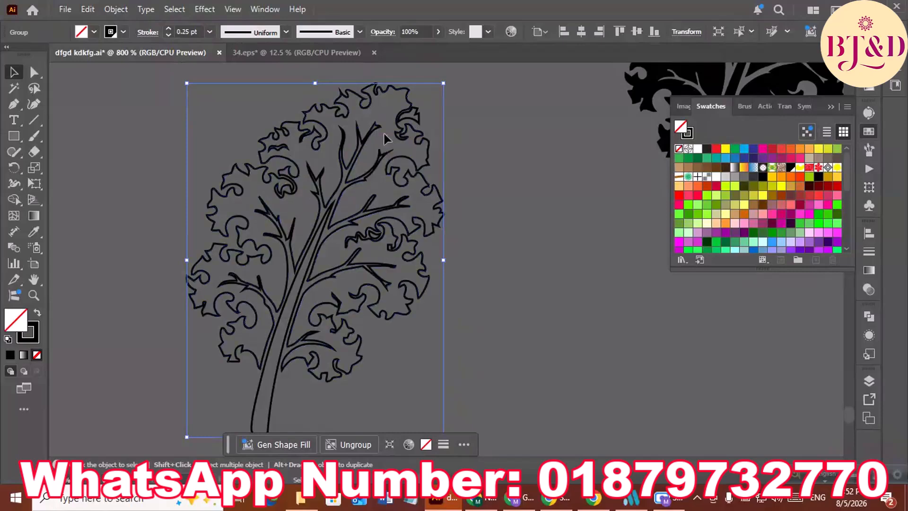
# Step: Give the outline leaf's stroke a round cap and round corner joins
pyautogui.click(146, 33)
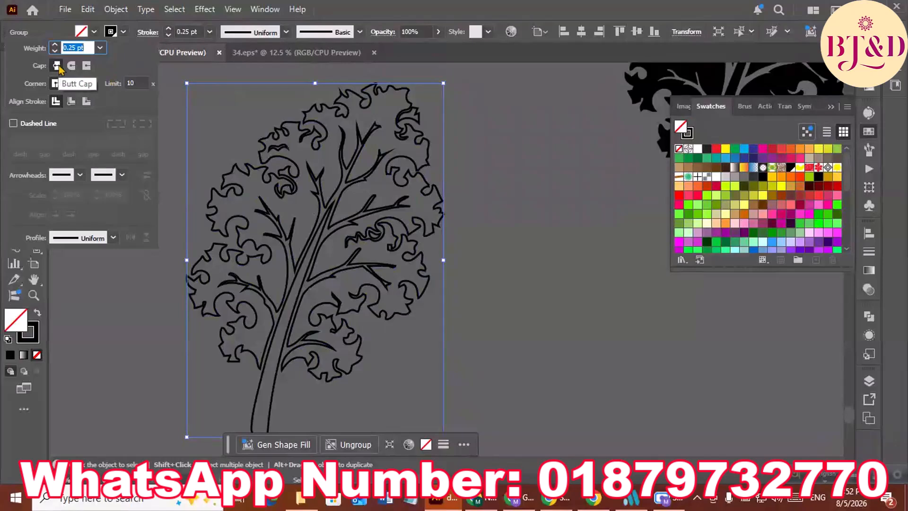
pyautogui.click(71, 66)
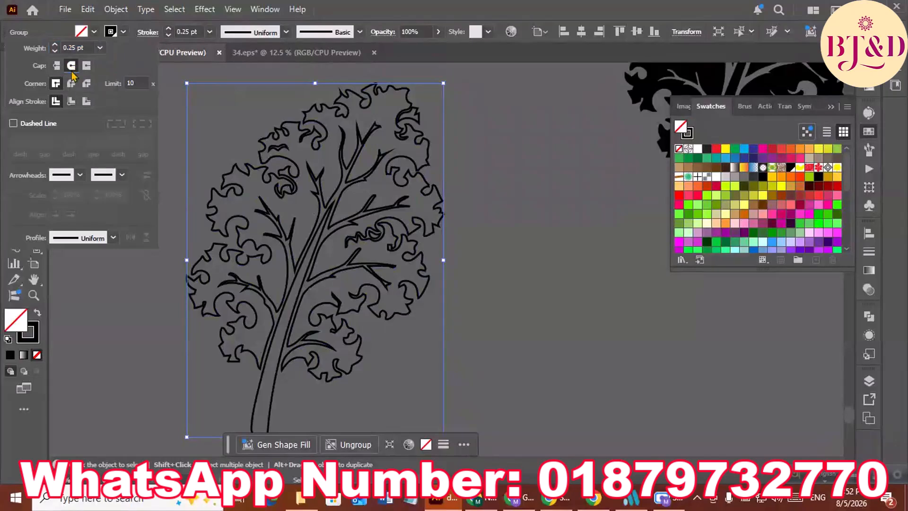
pyautogui.click(71, 84)
pyautogui.click(71, 84)
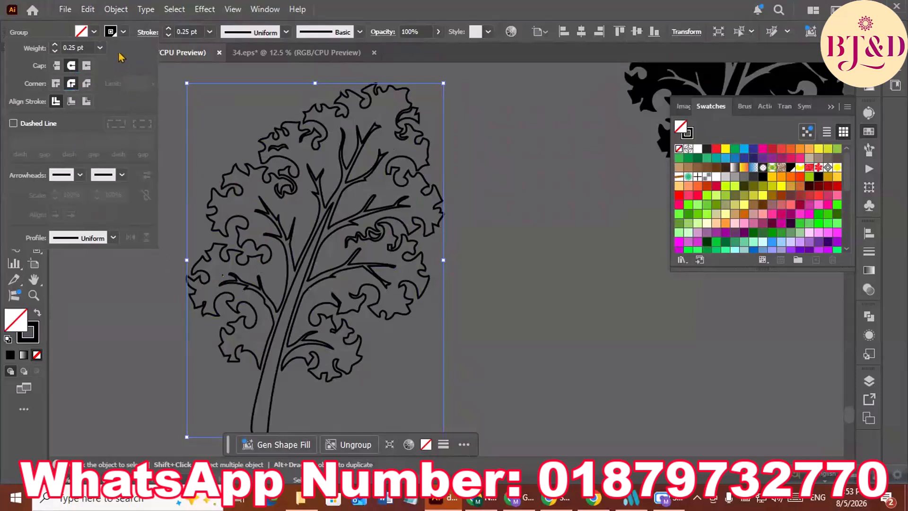
# Step: Expand the outline leaf's fill and stroke into filled shapes and check the resulting paths
pyautogui.click(113, 10)
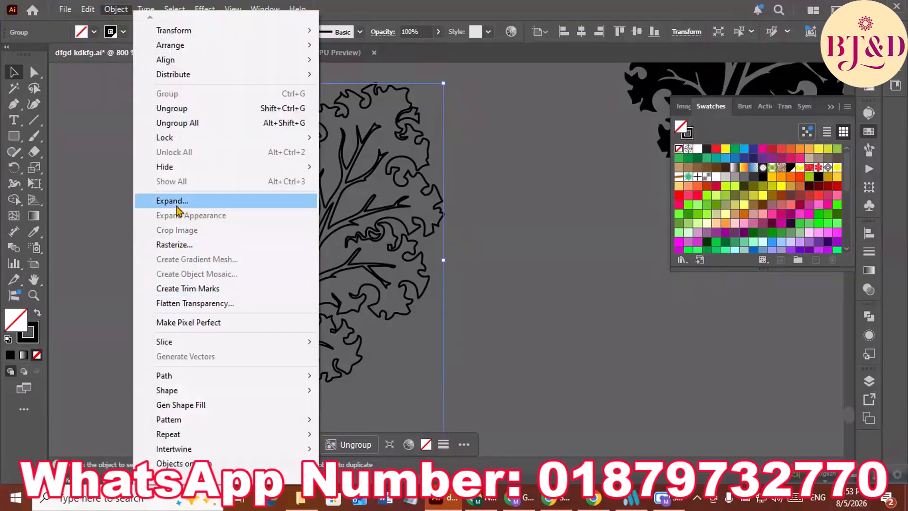
pyautogui.click(173, 201)
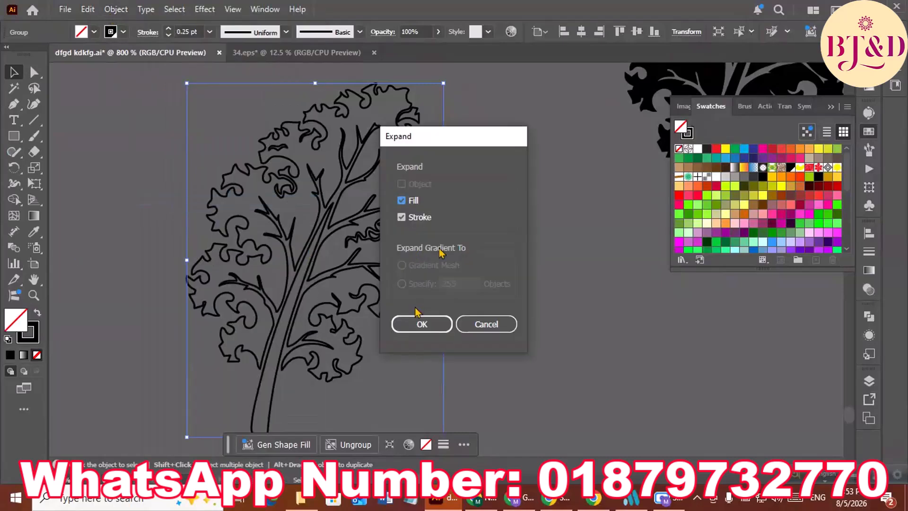
pyautogui.click(416, 324)
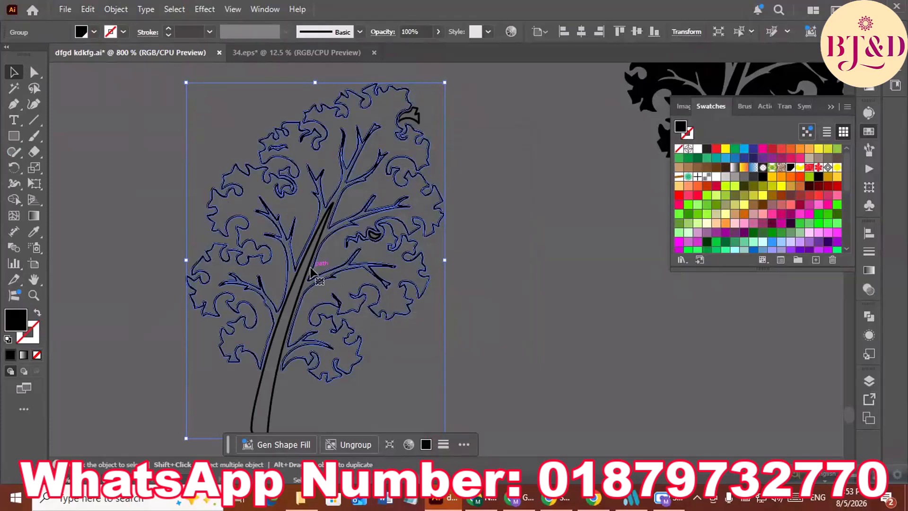
pyautogui.click(463, 169)
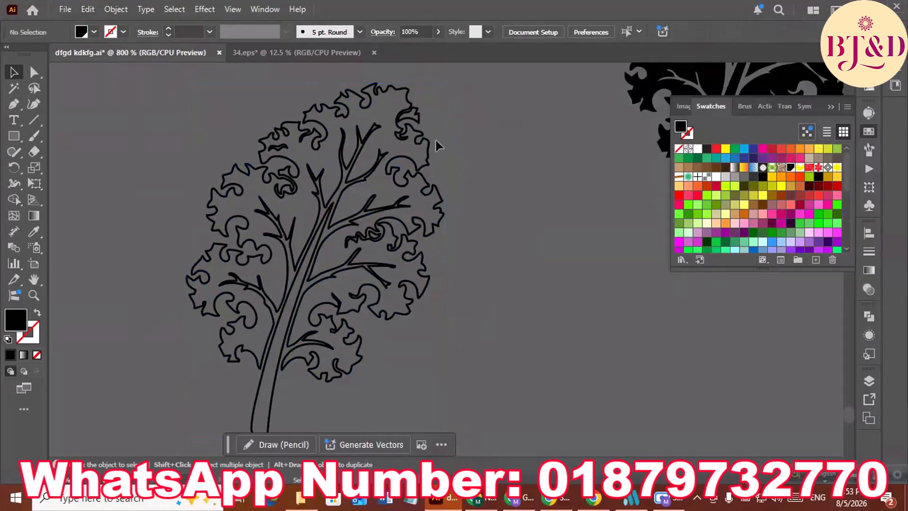
pyautogui.click(414, 124)
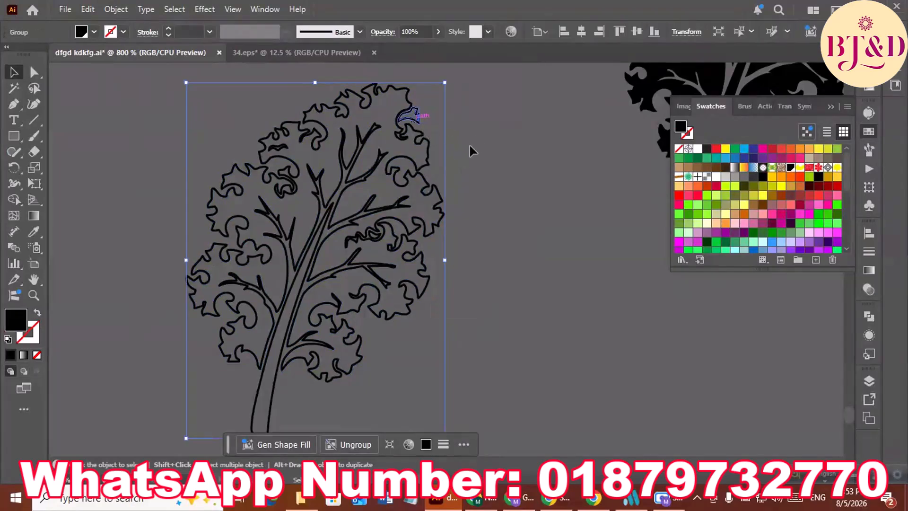
pyautogui.click(463, 228)
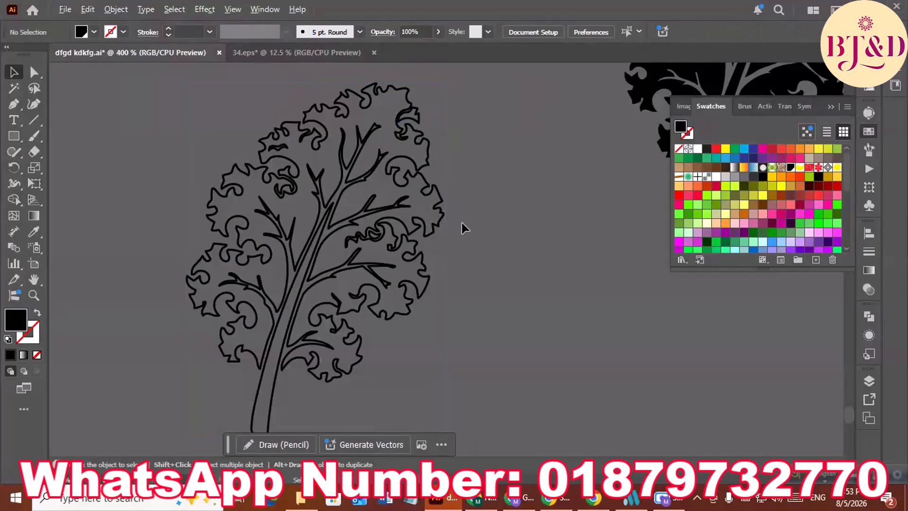
pyautogui.scroll(-2, 462, 227)
pyautogui.moveTo(458, 224); pyautogui.dragTo(395, 284)
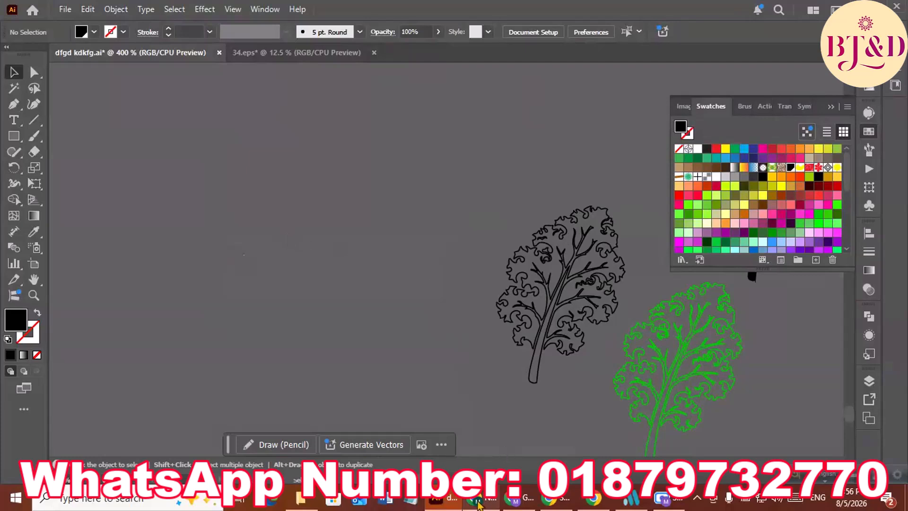
# Step: Switch to the browser and look through the National Kale Day silhouette image results for a leafy vegetable icon set
pyautogui.moveTo(477, 504)
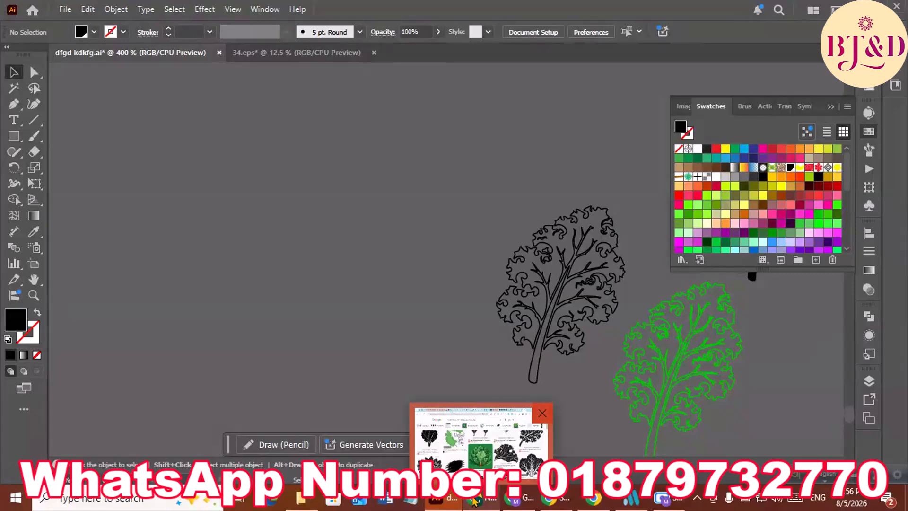
pyautogui.click(474, 501)
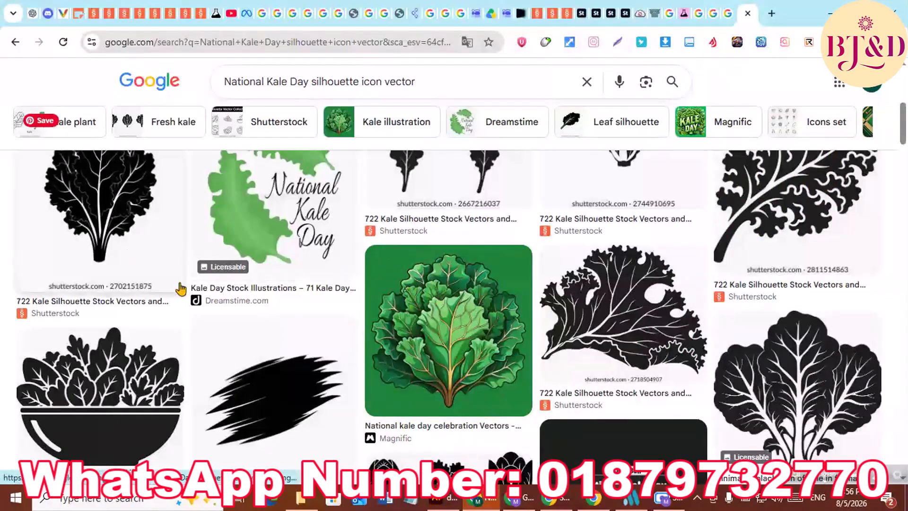
pyautogui.scroll(-3, 128, 240)
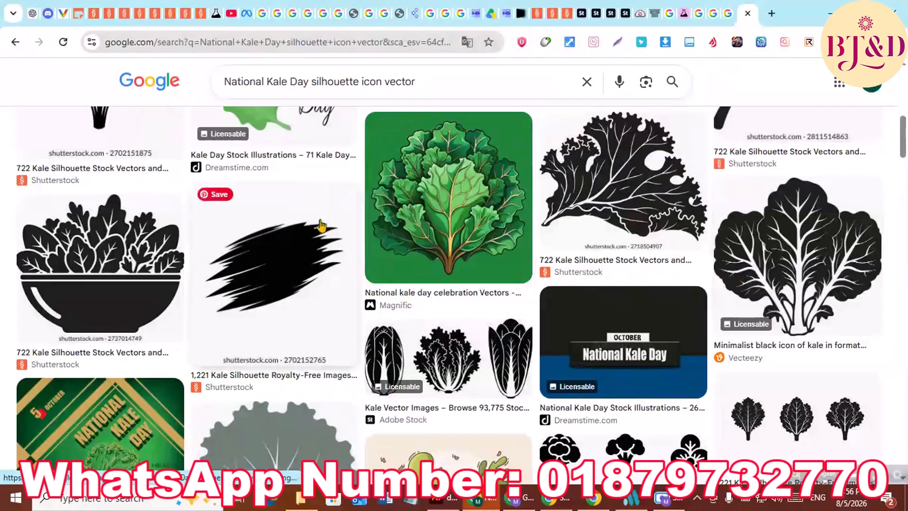
pyautogui.scroll(-3, 321, 226)
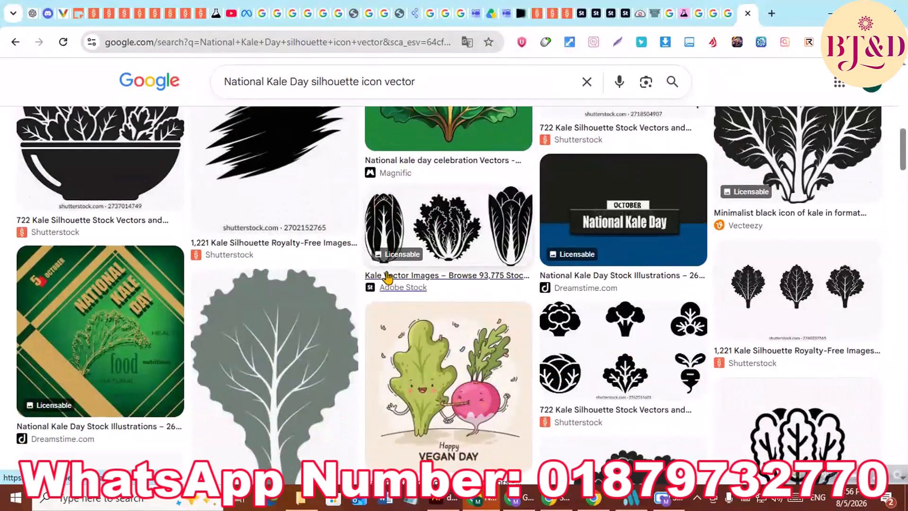
pyautogui.scroll(-3, 388, 276)
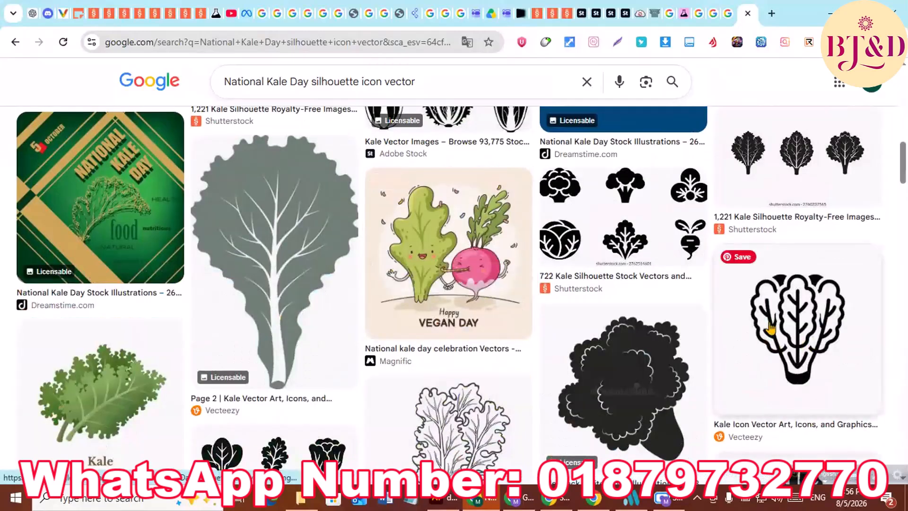
pyautogui.scroll(-3, 643, 294)
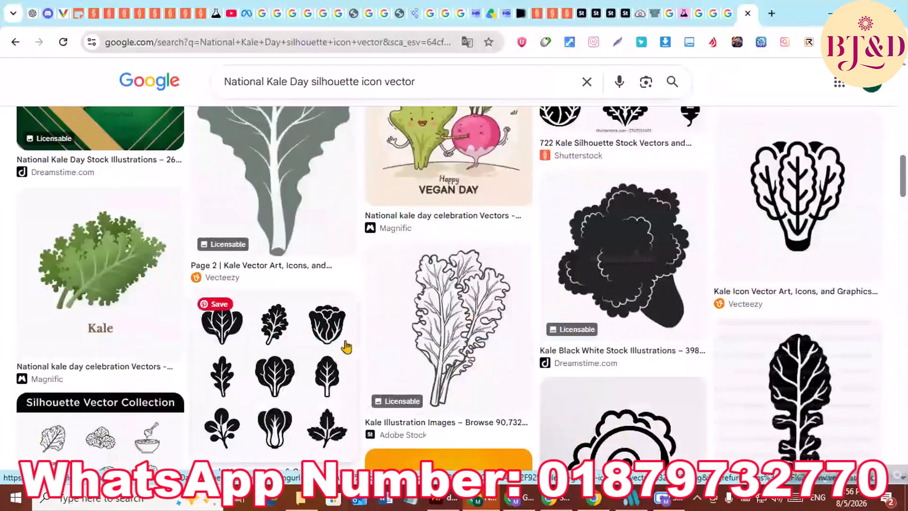
pyautogui.scroll(-2, 232, 374)
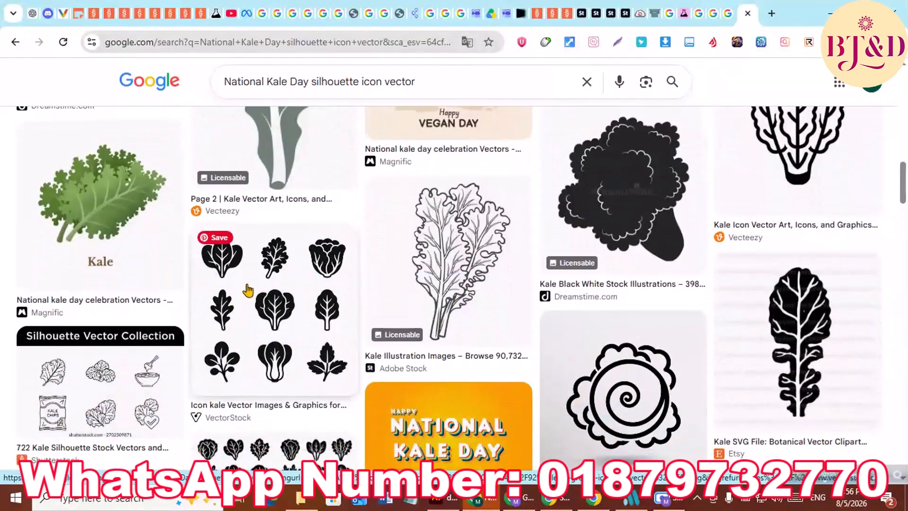
pyautogui.scroll(-2, 294, 280)
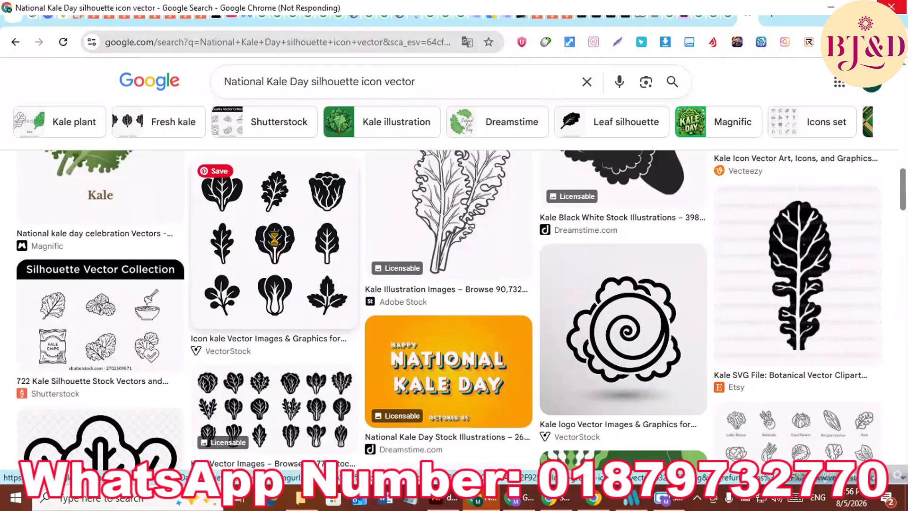
# Step: Generate a CSVNest prompt from the VectorStock nine-icon kale image, copy the prompt and close the prompt window
pyautogui.rightClick(276, 237)
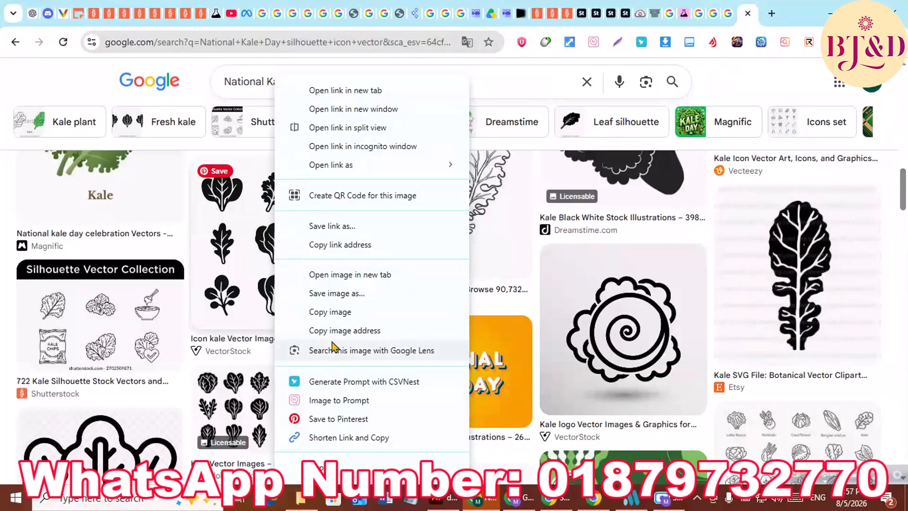
pyautogui.click(330, 380)
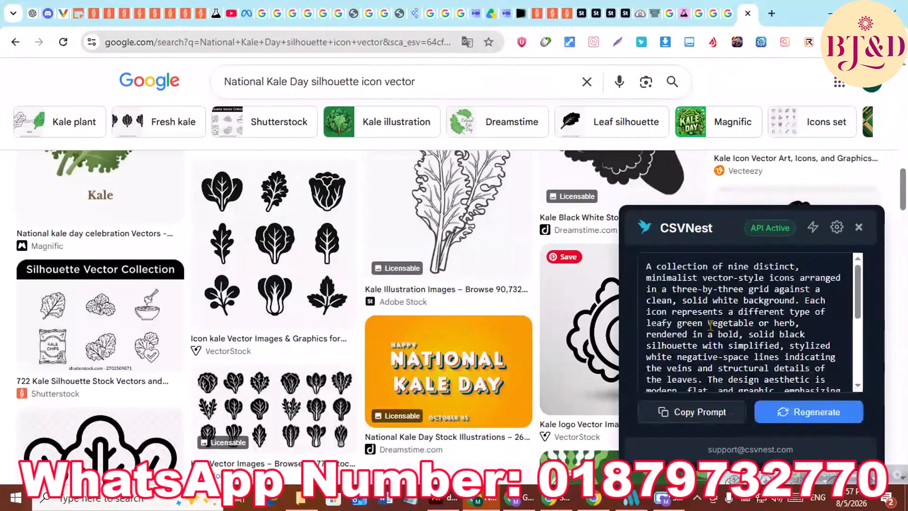
pyautogui.click(708, 415)
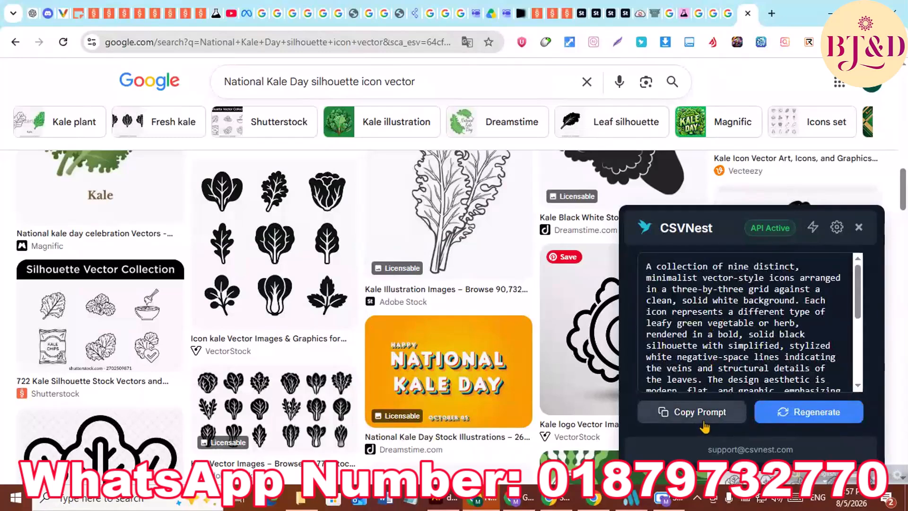
pyautogui.click(859, 227)
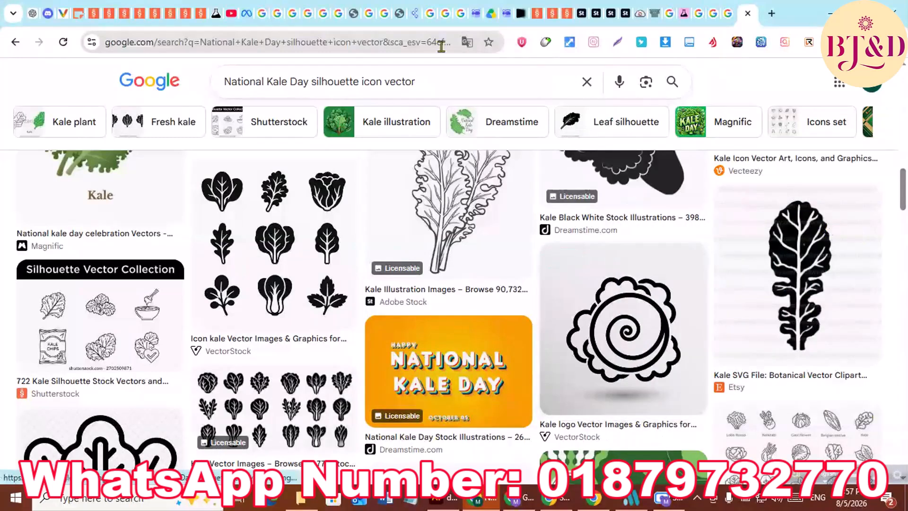
# Step: Switch to Google Flow and generate images from the copied prompt for nine leafy vegetable icons using Nano Banana 2 Lite
pyautogui.click(518, 498)
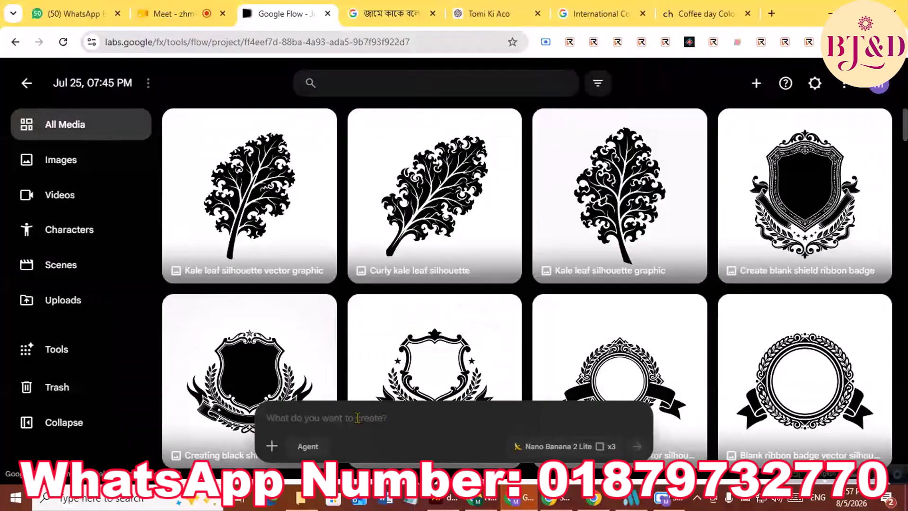
pyautogui.hotkey('ctrl', 'v')
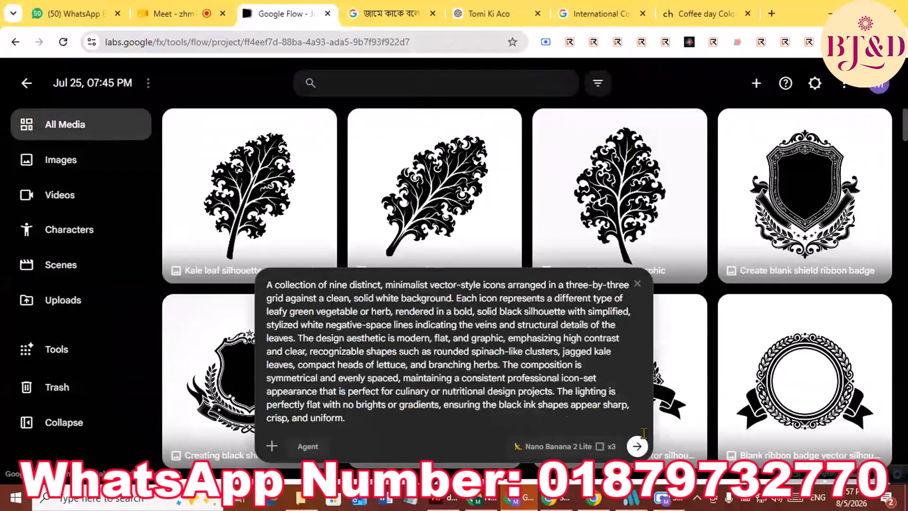
pyautogui.press('Return')
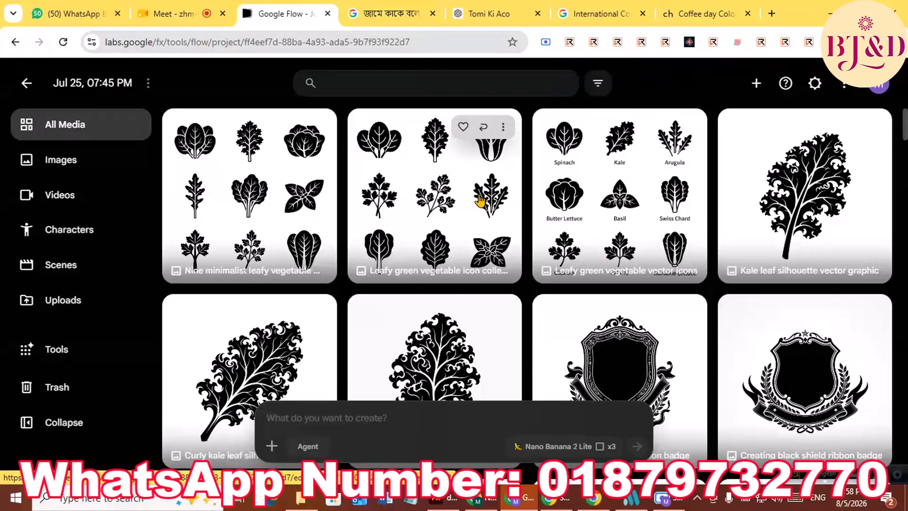
# Step: Open the generated nine-icon leafy vegetable image without labels that shows basil in its middle row, copy it, and return to the project
pyautogui.click(267, 180)
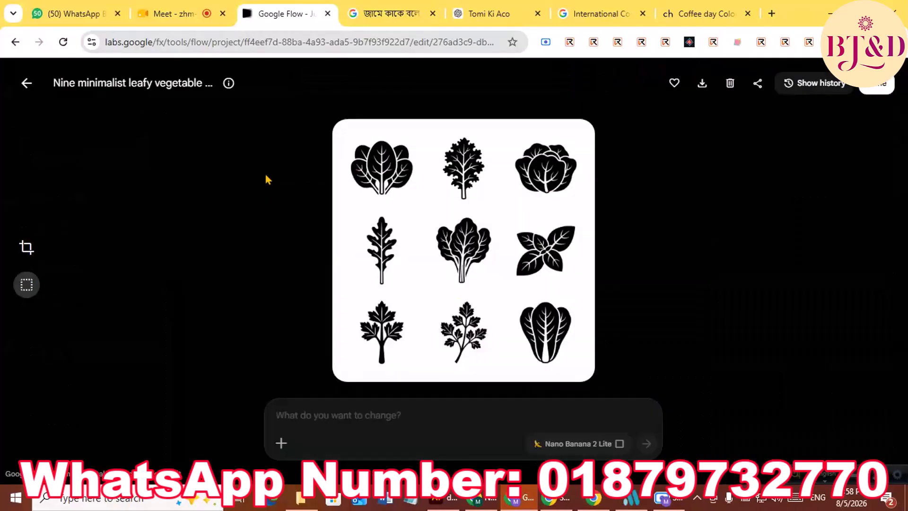
pyautogui.rightClick(380, 210)
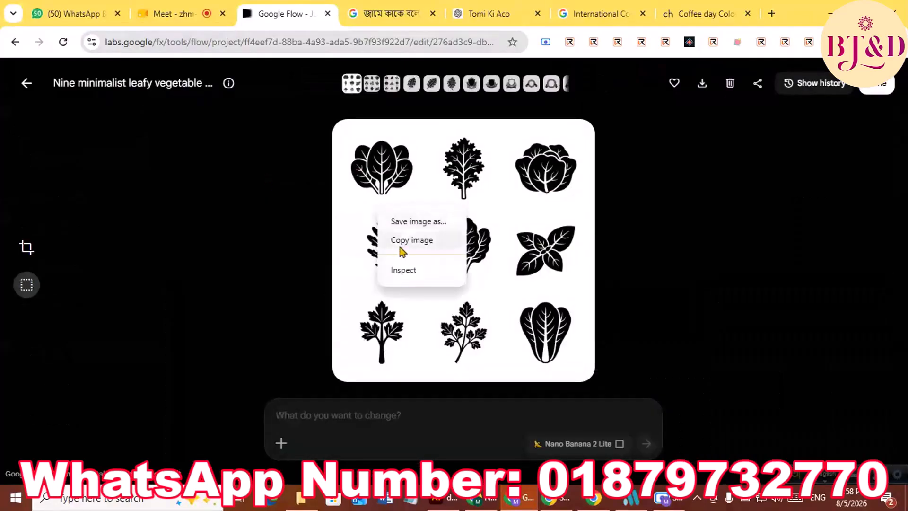
pyautogui.click(401, 239)
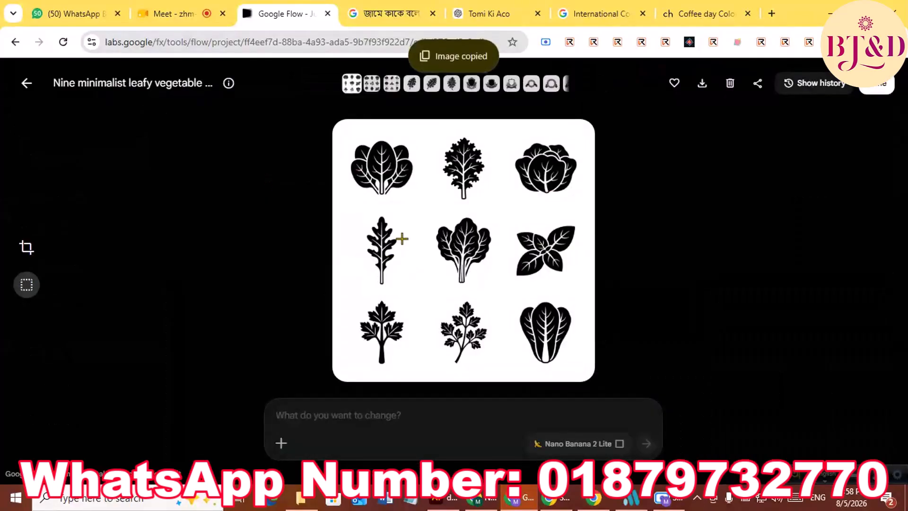
pyautogui.click(27, 85)
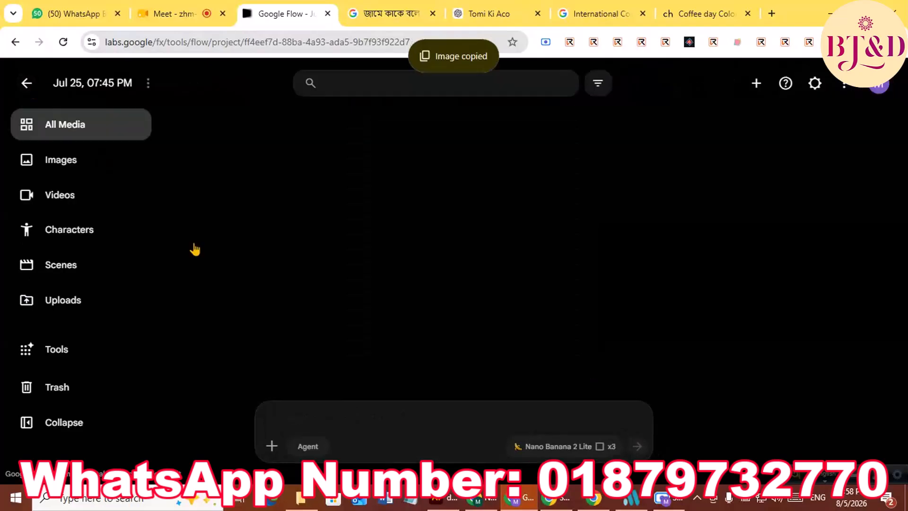
# Step: Switch to Illustrator and paste the copied nine-icon leafy vegetable image onto empty canvas beside the kale outlines
pyautogui.click(435, 508)
pyautogui.press('space')
pyautogui.moveTo(295, 245); pyautogui.dragTo(405, 265)
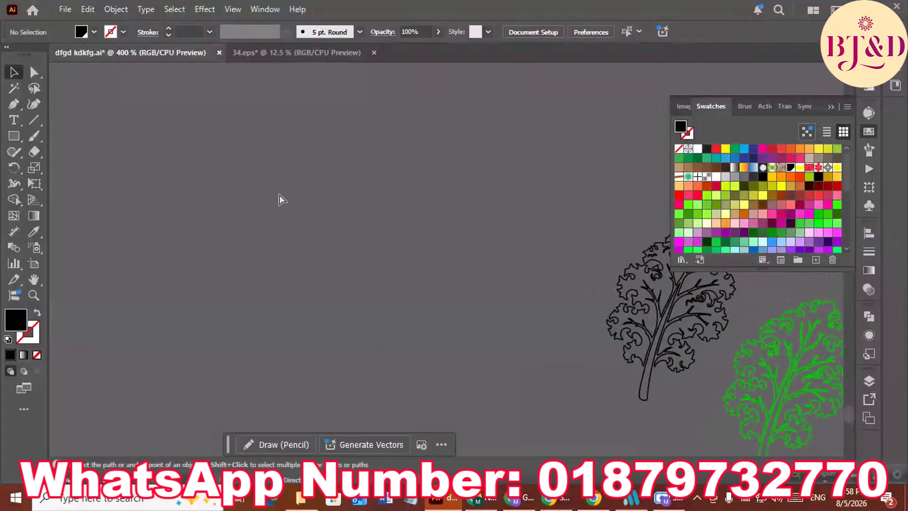
pyautogui.hotkey('ctrl', 'v')
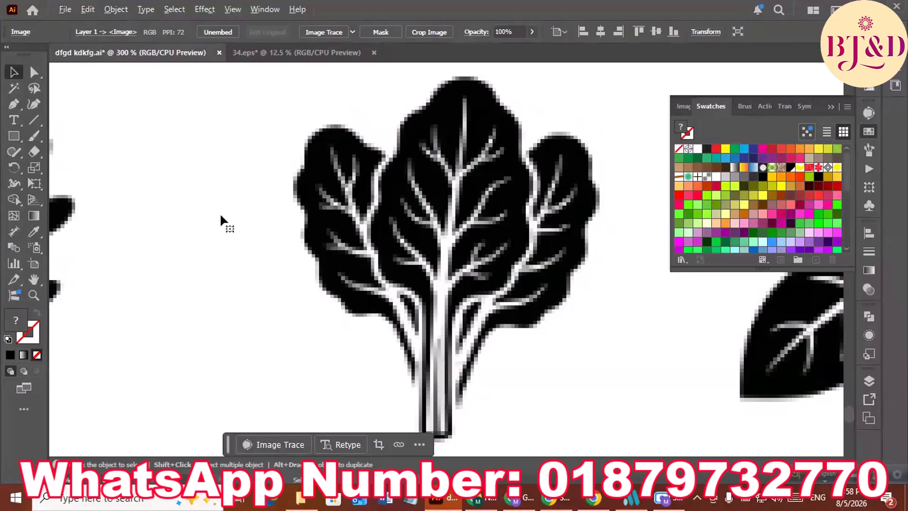
pyautogui.scroll(-3, 221, 221)
pyautogui.scroll(-2, 221, 221)
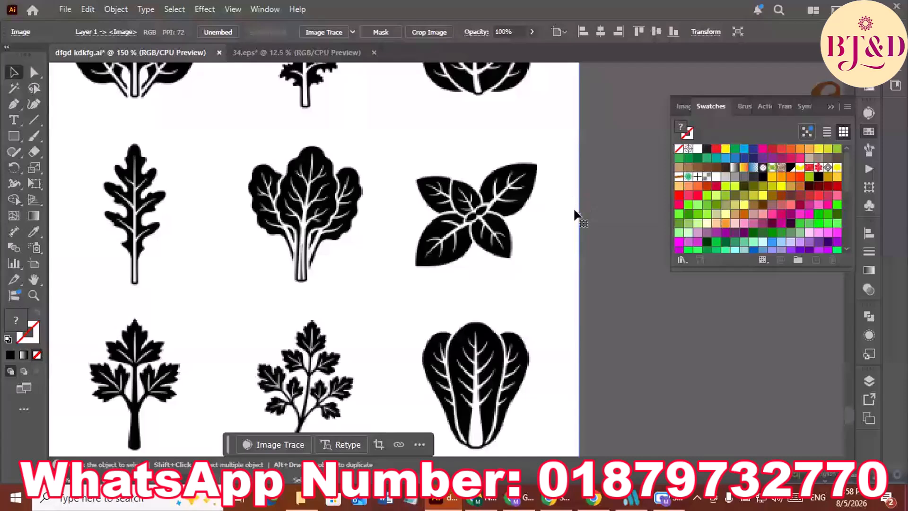
# Step: Scale the pasted nine-icon image down and position it in the empty canvas area
pyautogui.moveTo(584, 209); pyautogui.dragTo(385, 222)
pyautogui.moveTo(326, 223); pyautogui.dragTo(362, 226)
pyautogui.scroll(1, 362, 226)
pyautogui.scroll(1, 362, 226)
pyautogui.scroll(2, 355, 213)
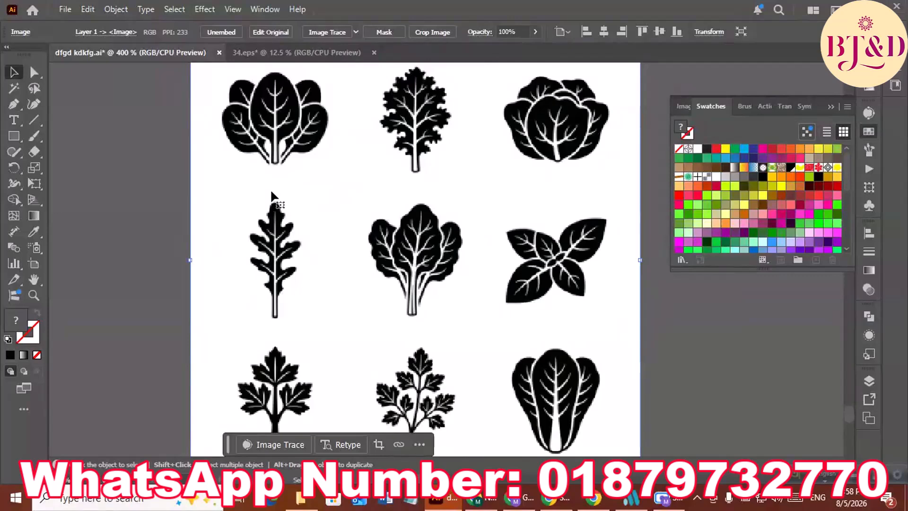
# Step: Trace the nine-icon image into vector shapes, ungroup them and check the traced icons
pyautogui.press('F2')
pyautogui.hotkey('ctrl', 'shift', 'g')
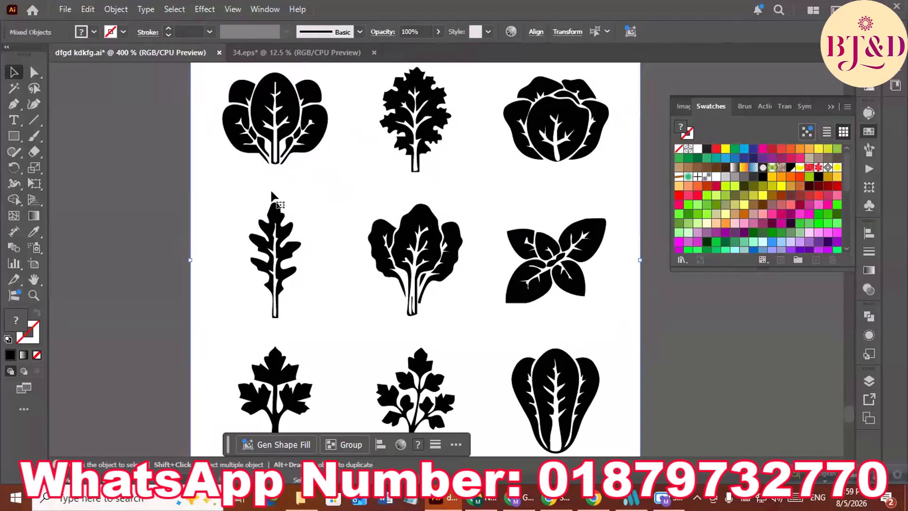
pyautogui.scroll(1, 365, 212)
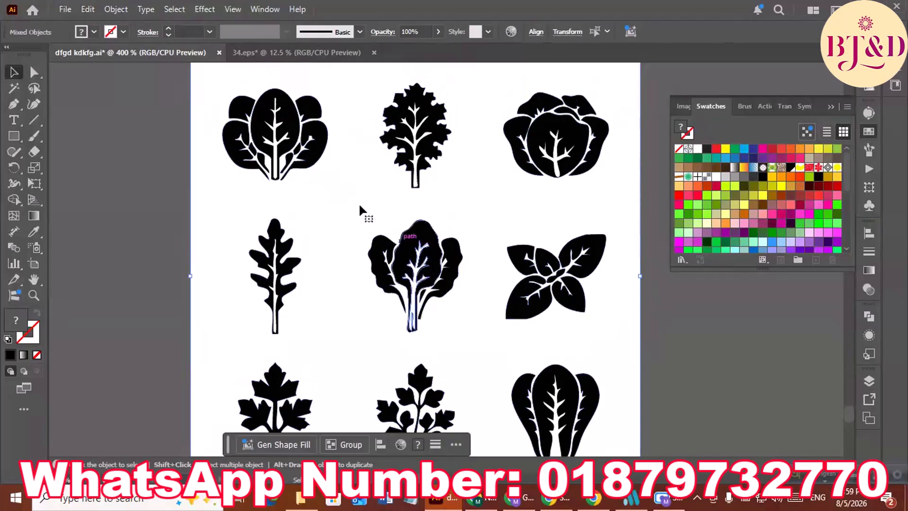
pyautogui.scroll(-3, 365, 213)
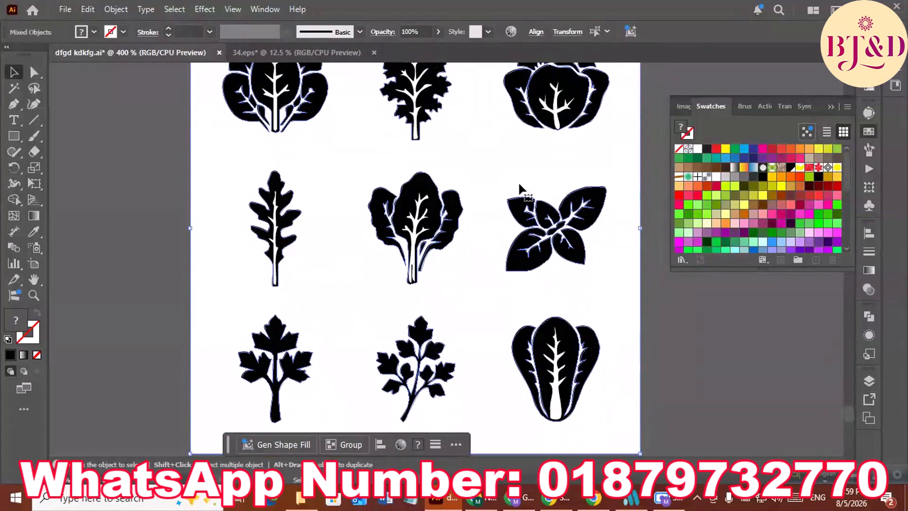
pyautogui.scroll(2, 520, 188)
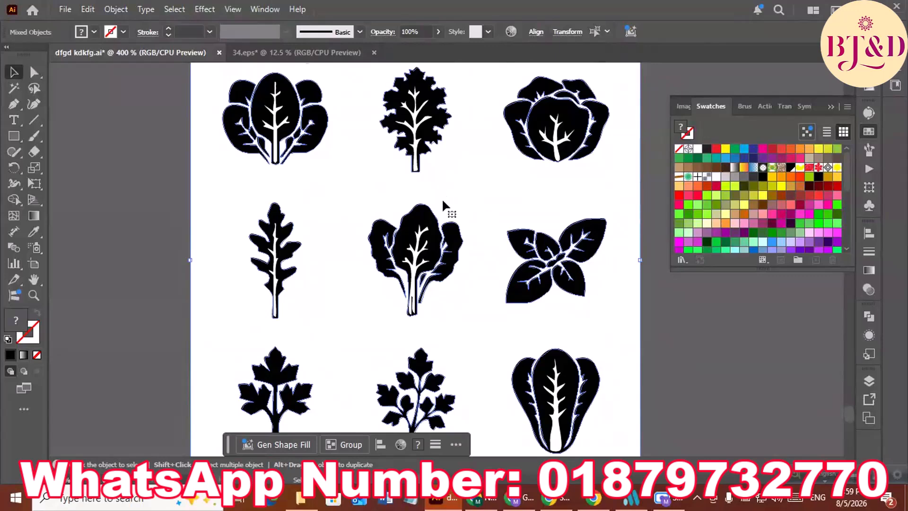
pyautogui.scroll(2, 443, 202)
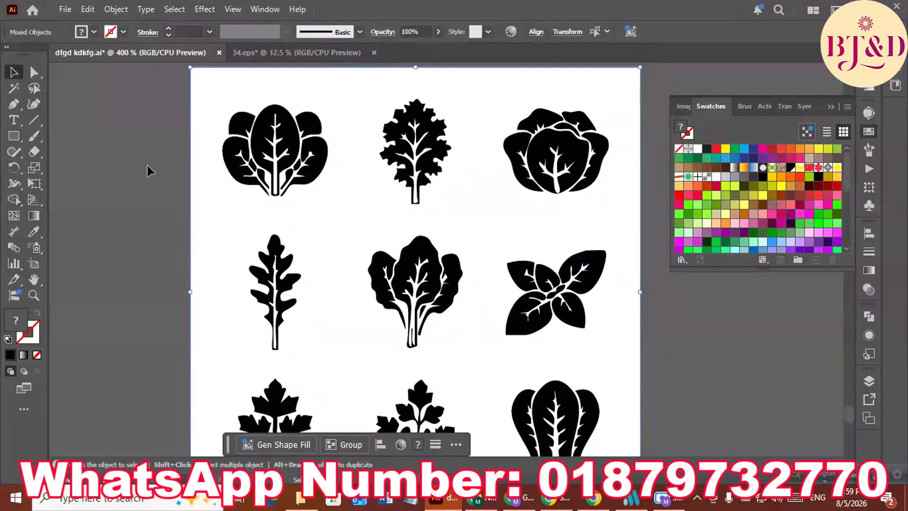
pyautogui.click(131, 197)
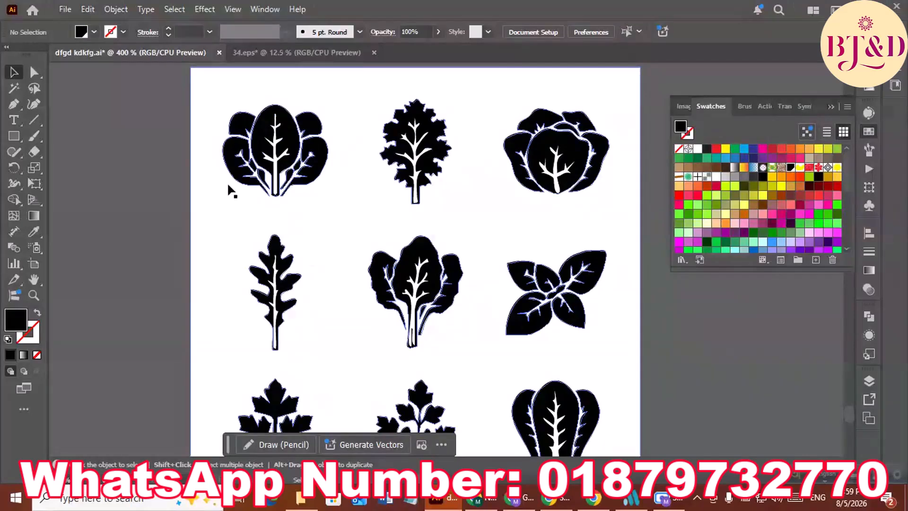
pyautogui.scroll(-2, 227, 193)
pyautogui.scroll(-1, 350, 220)
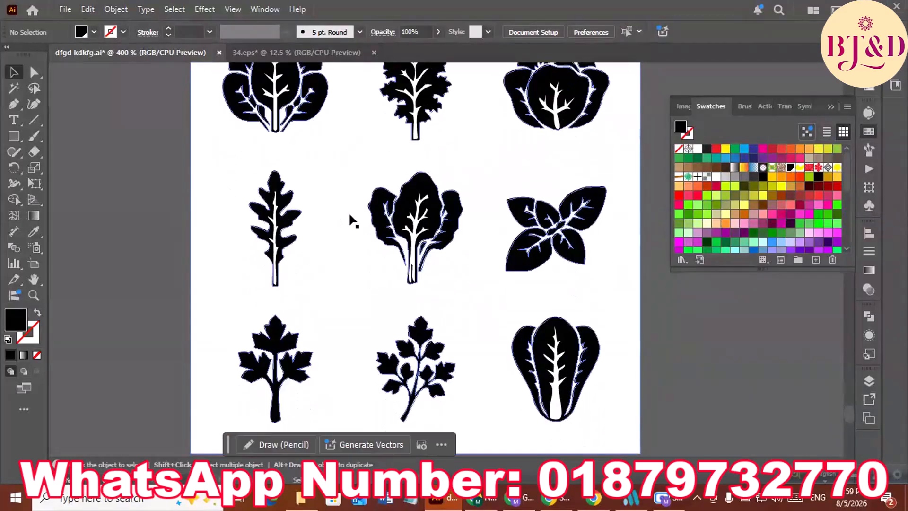
pyautogui.scroll(3, 326, 240)
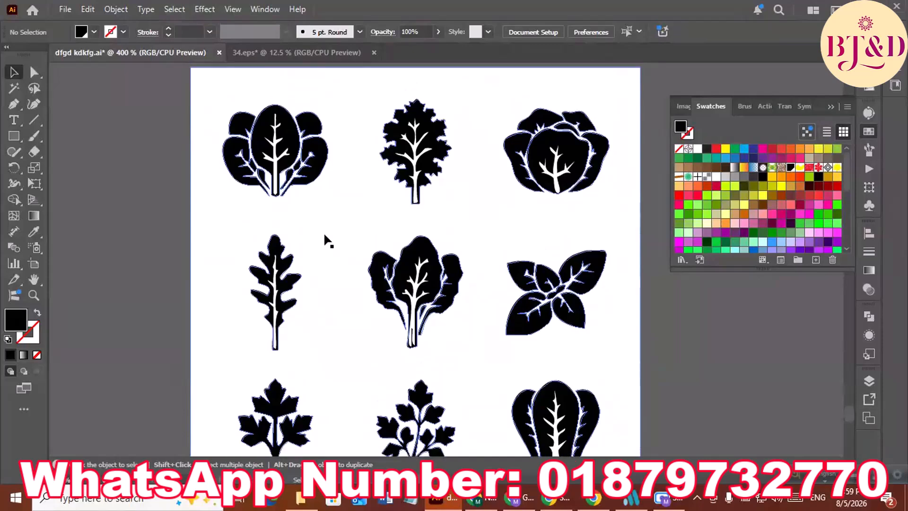
# Step: Select all the white traced shapes with the Magic Wand and delete them, leaving only the black icon shapes
pyautogui.click(14, 90)
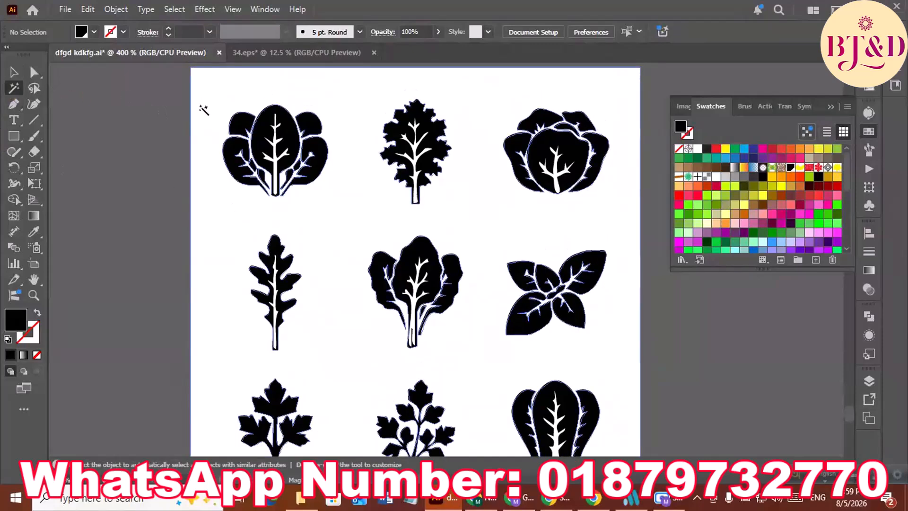
pyautogui.click(202, 109)
pyautogui.press('Delete')
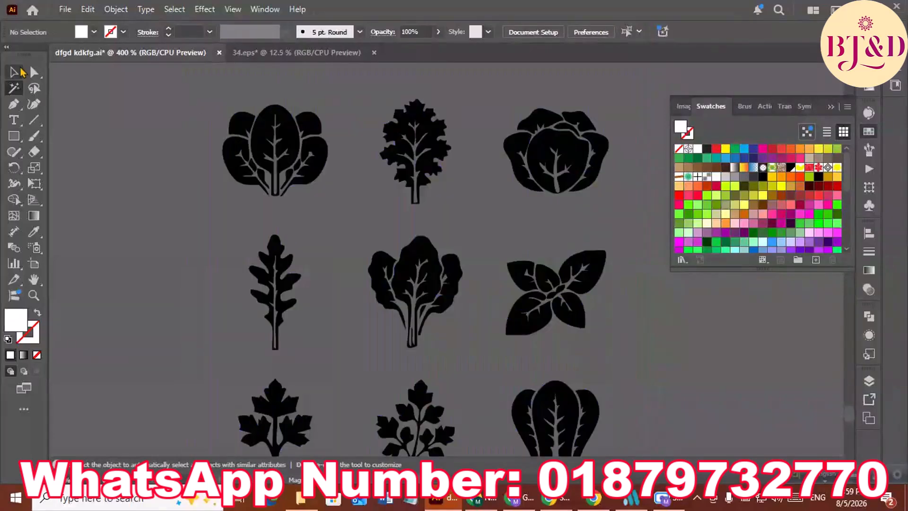
pyautogui.press('v')
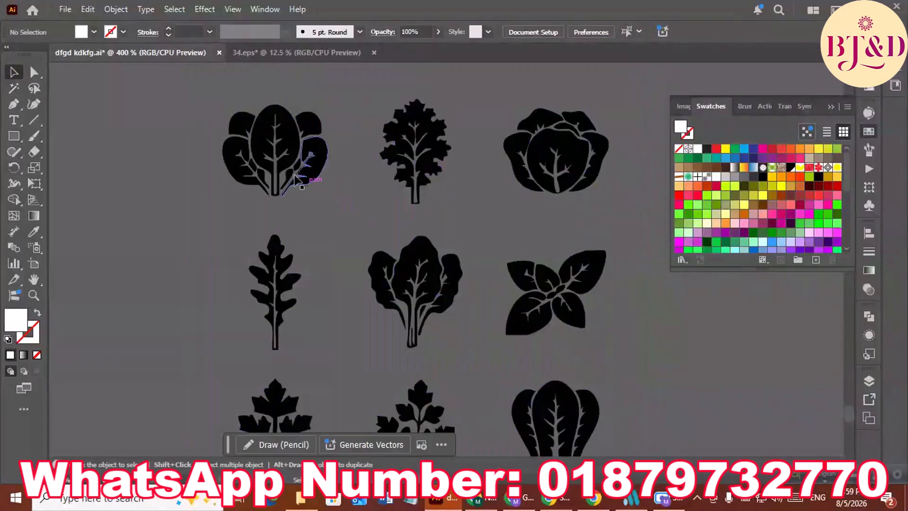
# Step: Draw a black-filled rectangle that covers all nine leafy vegetable icons
pyautogui.scroll(-1, 267, 142)
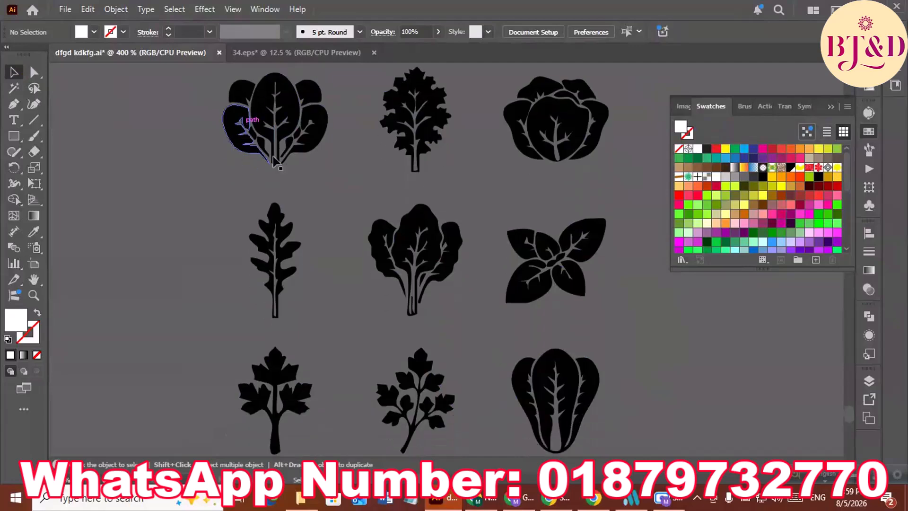
pyautogui.scroll(-1, 273, 159)
pyautogui.moveTo(352, 214); pyautogui.dragTo(279, 237)
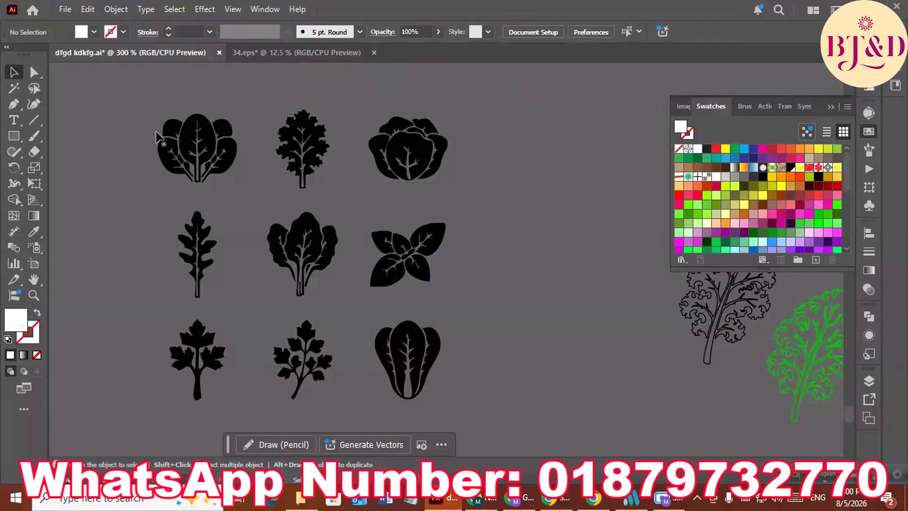
pyautogui.click(13, 137)
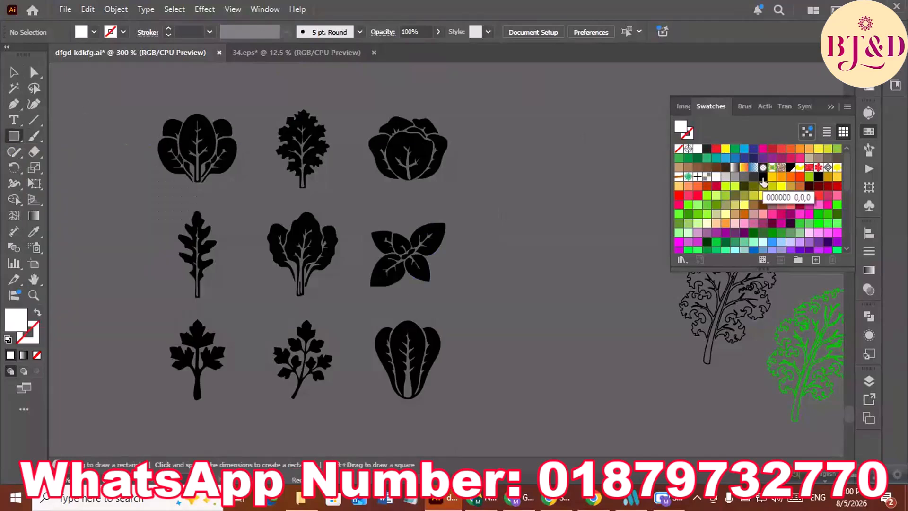
pyautogui.click(790, 168)
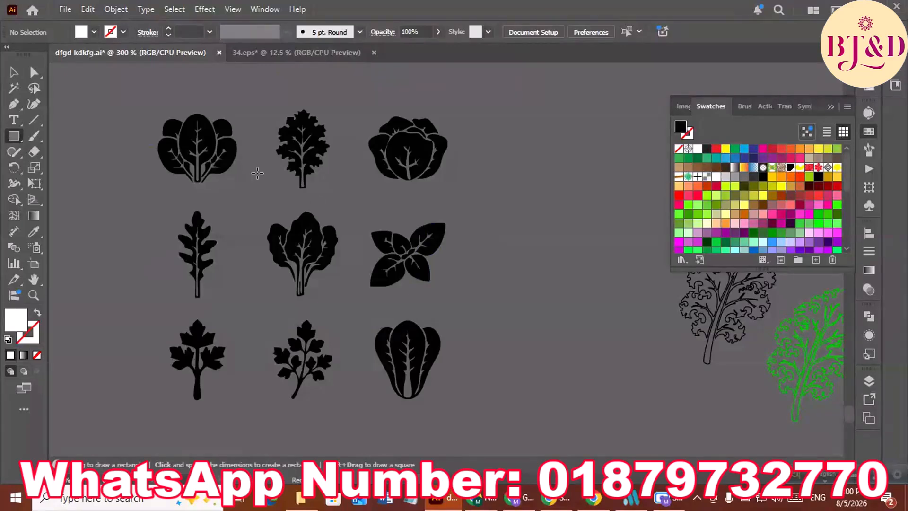
pyautogui.moveTo(135, 92); pyautogui.dragTo(478, 404)
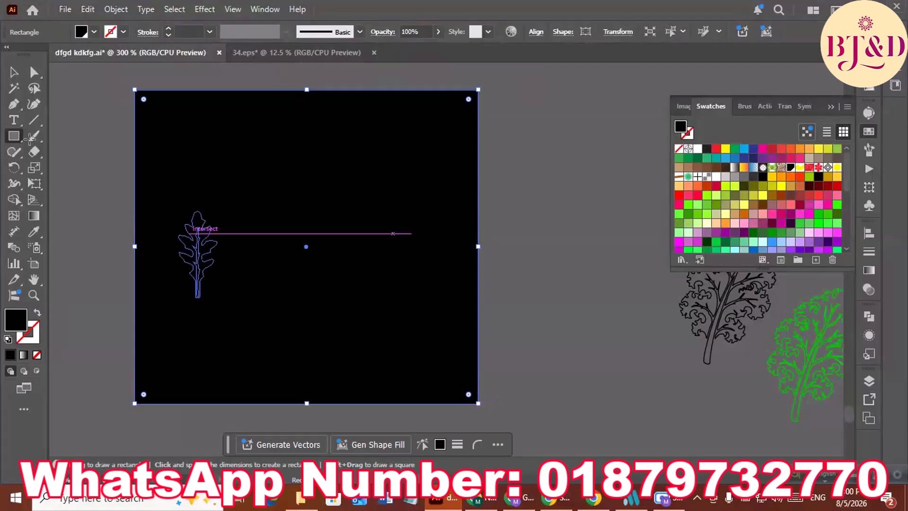
# Step: Cut the icons out of the black rectangle with Pathfinder Minus Back and ungroup the result
pyautogui.click(14, 71)
pyautogui.moveTo(122, 75); pyautogui.dragTo(515, 419)
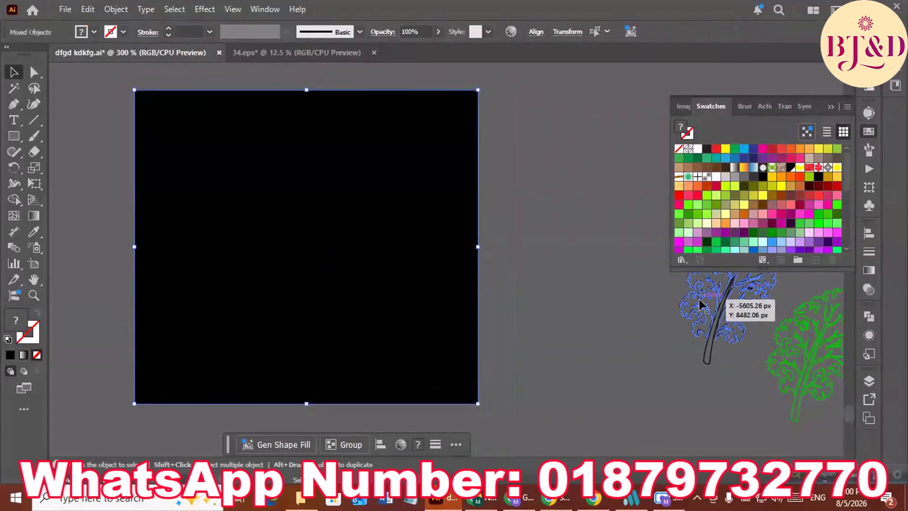
pyautogui.click(867, 319)
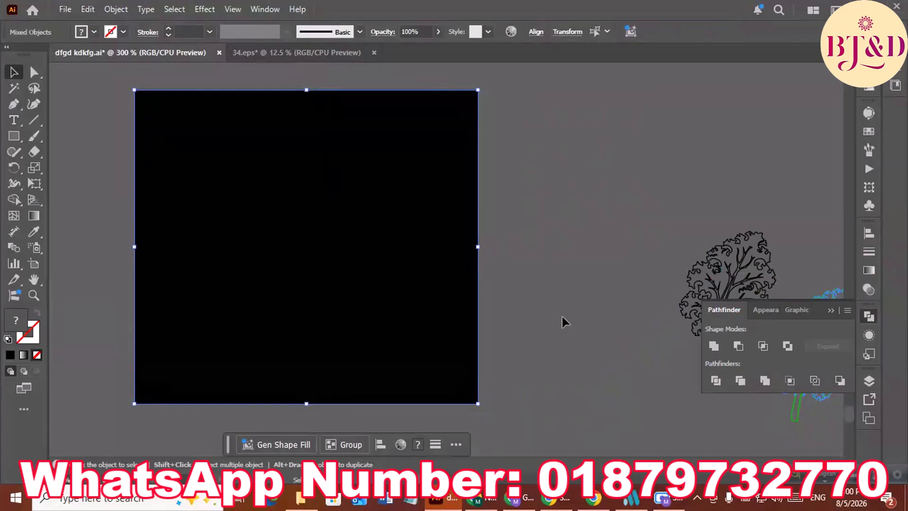
pyautogui.click(841, 382)
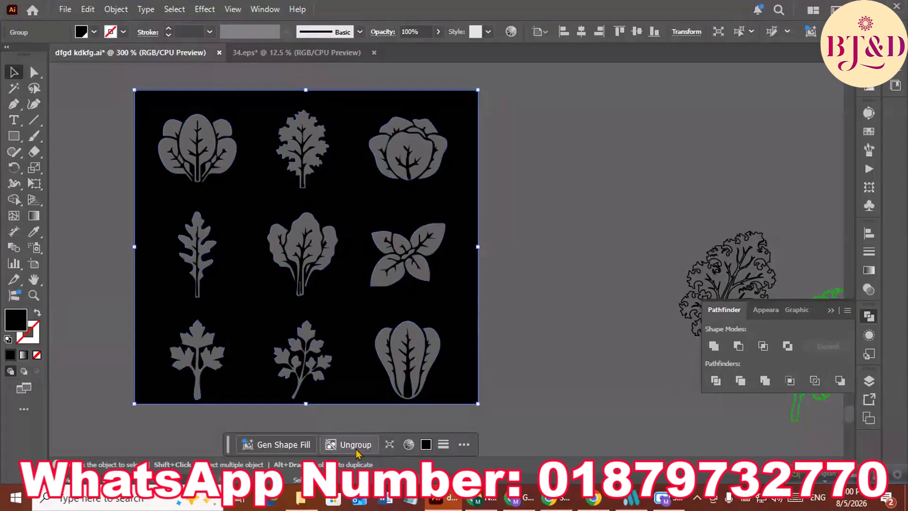
pyautogui.click(515, 283)
# Step: Release the cut-out rectangle's compound path and delete the outer black rectangle
pyautogui.click(459, 312)
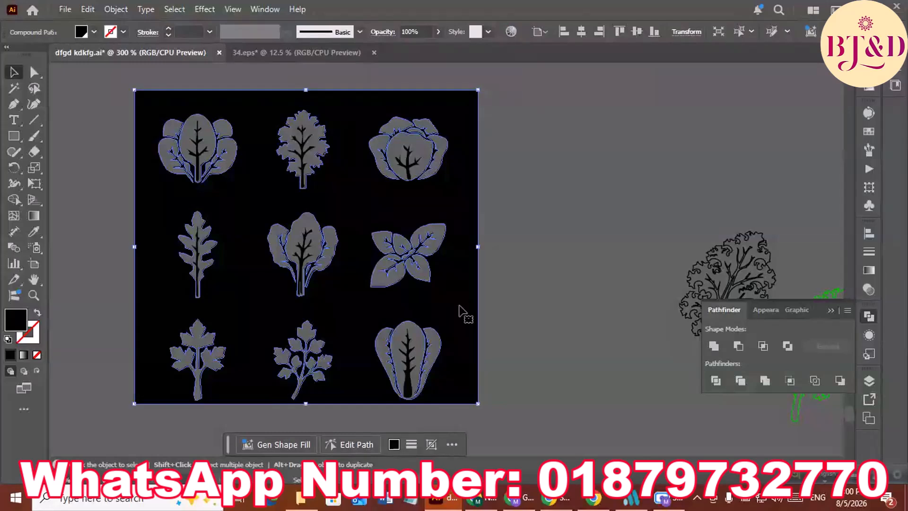
pyautogui.rightClick(461, 313)
pyautogui.click(490, 286)
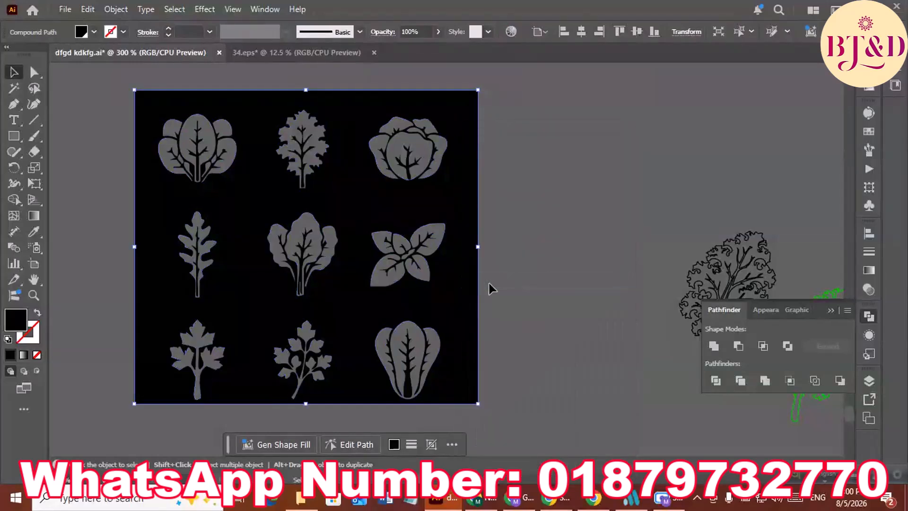
pyautogui.click(530, 214)
pyautogui.click(436, 212)
pyautogui.press('Delete')
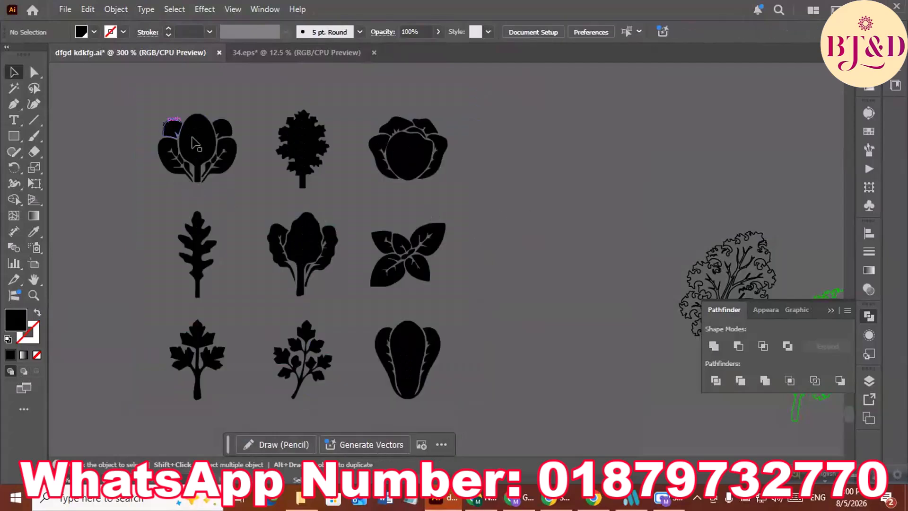
# Step: Select the nine solid icons and duplicate them so two icon sets sit side by side
pyautogui.moveTo(196, 272); pyautogui.dragTo(257, 375)
pyautogui.moveTo(403, 411); pyautogui.dragTo(484, 400)
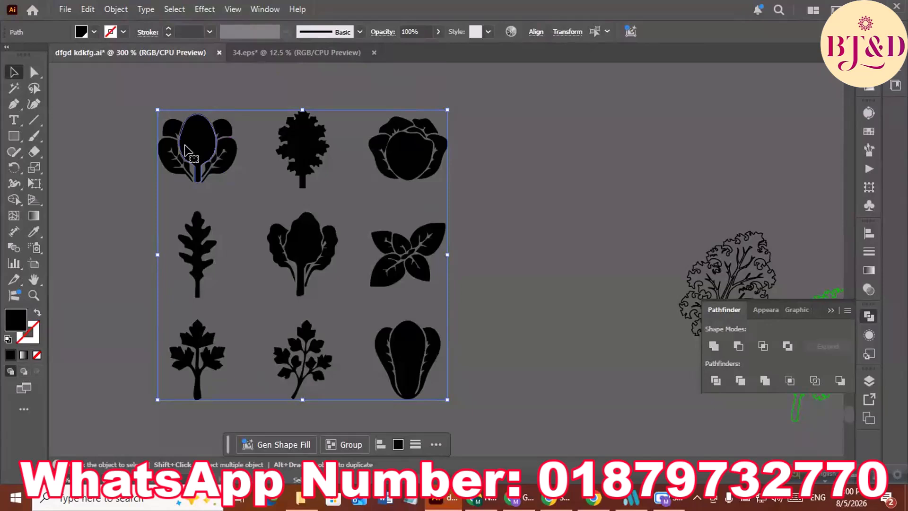
pyautogui.moveTo(203, 178); pyautogui.dragTo(557, 211)
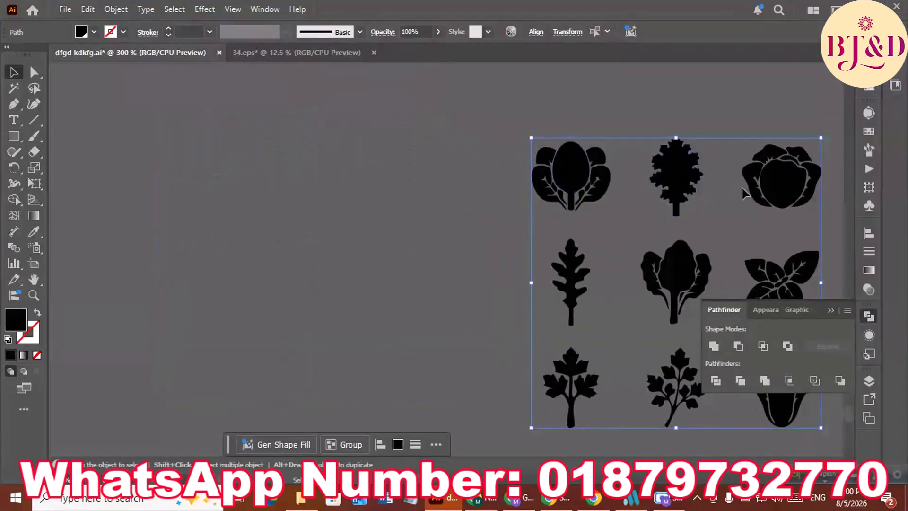
pyautogui.moveTo(781, 177); pyautogui.dragTo(447, 173)
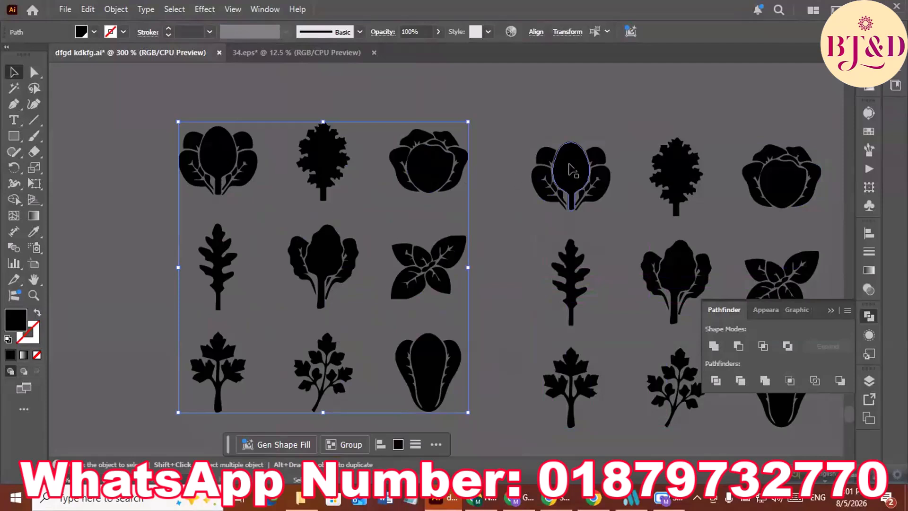
# Step: Merge the shapes of the first bunched-leaf icon in the right-hand set with Pathfinder Unite
pyautogui.moveTo(517, 127); pyautogui.dragTo(631, 224)
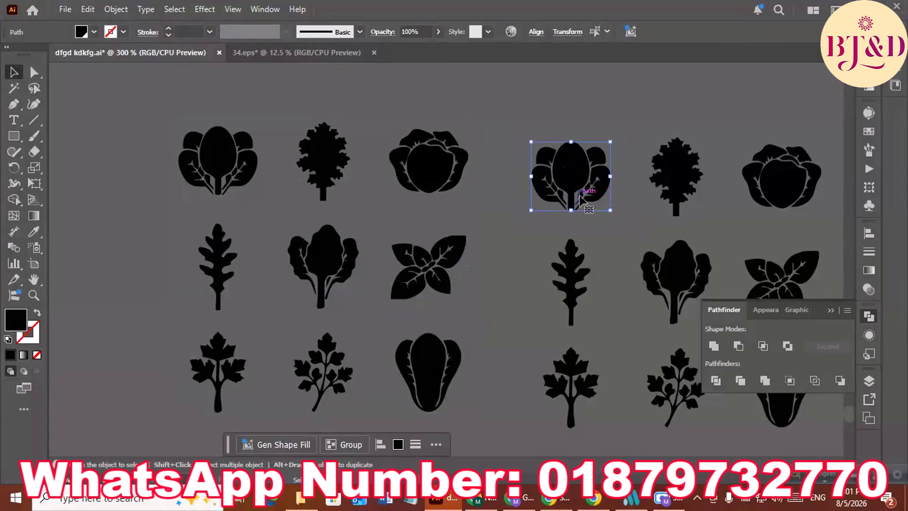
pyautogui.click(714, 347)
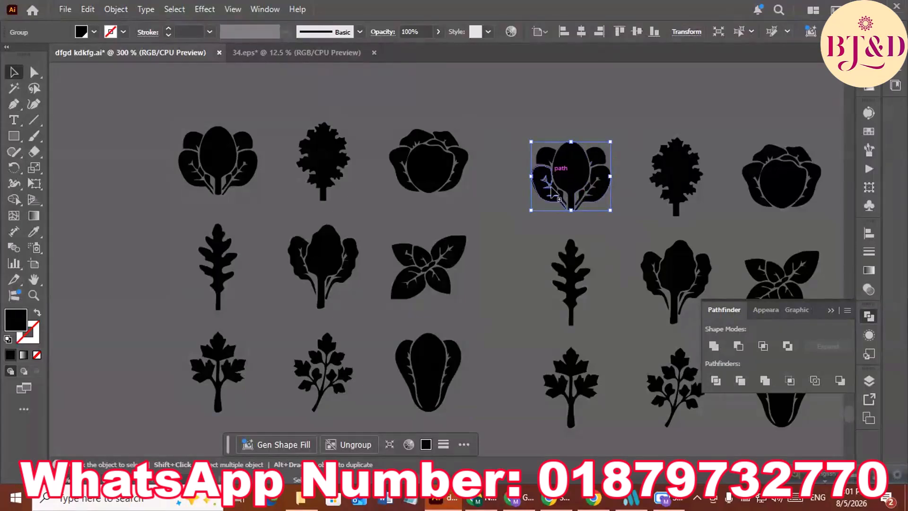
pyautogui.click(563, 137)
# Step: Divide all nine icons of the left-hand set with Pathfinder and ungroup the resulting pieces
pyautogui.moveTo(255, 296); pyautogui.dragTo(495, 420)
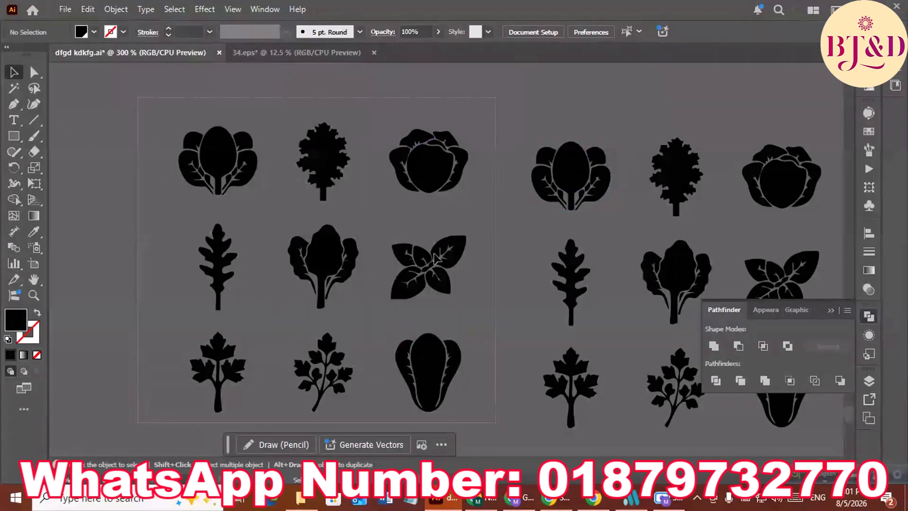
pyautogui.click(436, 240)
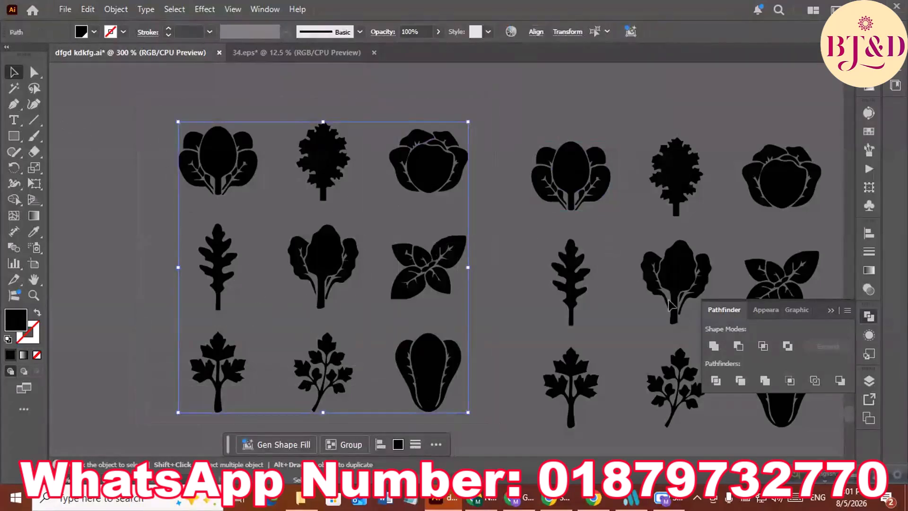
pyautogui.click(716, 380)
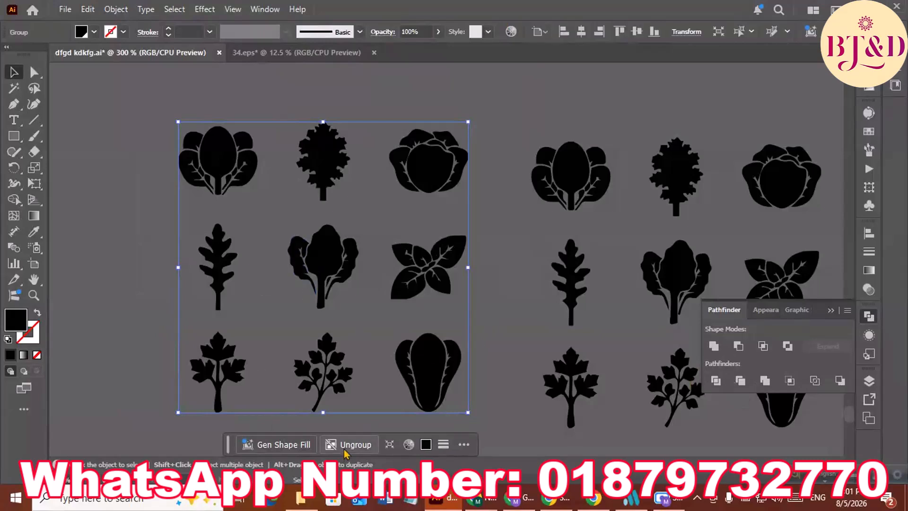
pyautogui.hotkey('ctrl', 'shift', 'g')
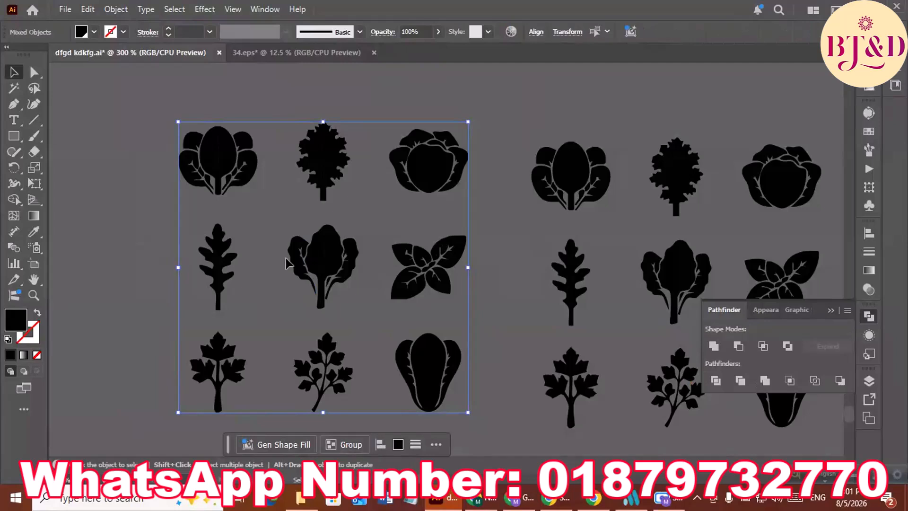
# Step: Delete the separate vein shape inside the central leaf of the left-hand set's first bunched-leaf icon
pyautogui.click(291, 226)
pyautogui.scroll(2, 279, 213)
pyautogui.moveTo(284, 227); pyautogui.dragTo(399, 307)
pyautogui.moveTo(296, 244); pyautogui.dragTo(443, 337)
pyautogui.moveTo(351, 254); pyautogui.dragTo(277, 199)
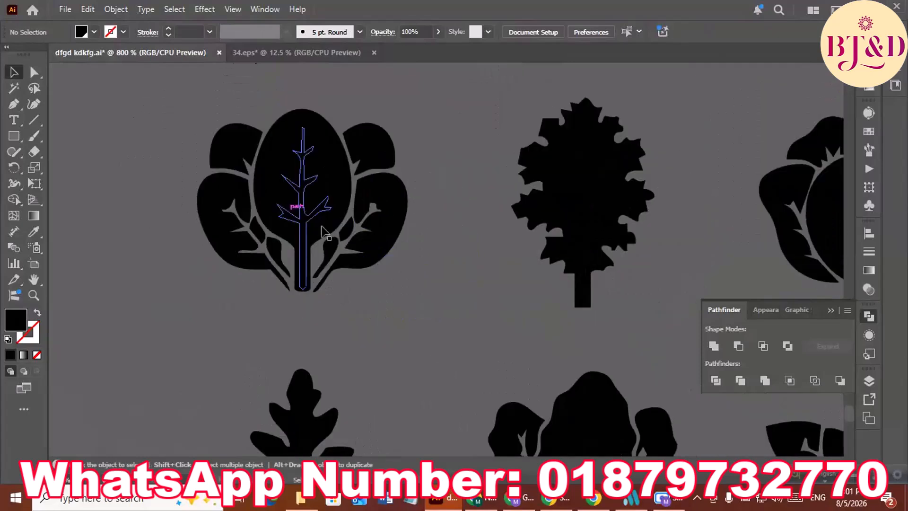
pyautogui.click(303, 251)
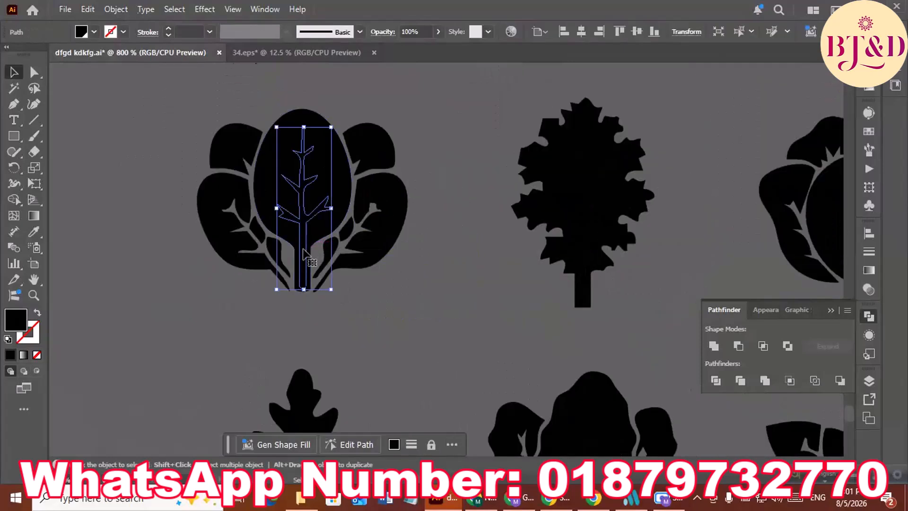
pyautogui.press('Delete')
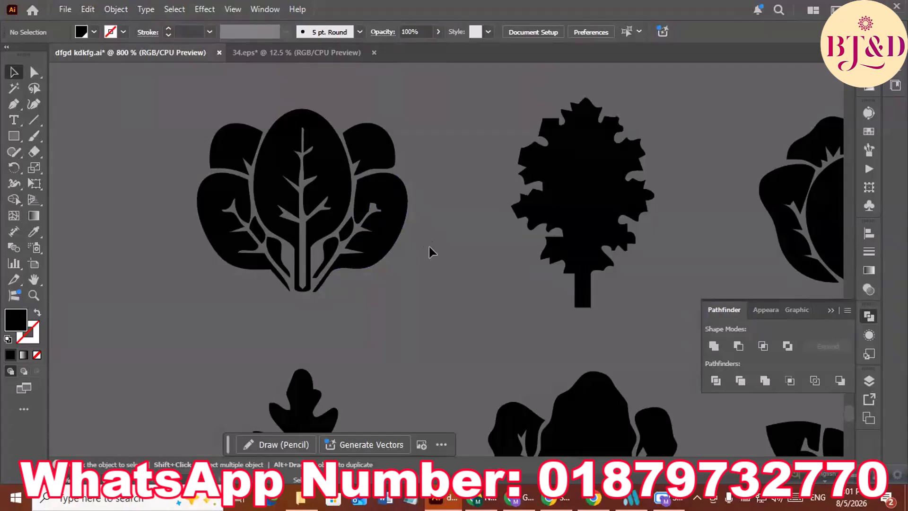
# Step: Delete the branching vein shape inside the kale leaf icon in the top row of the left-hand set
pyautogui.moveTo(448, 234); pyautogui.dragTo(291, 231)
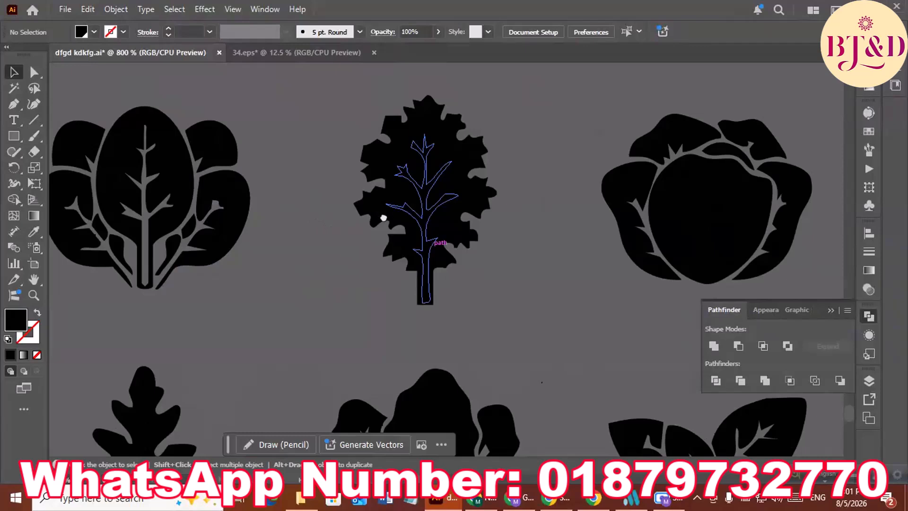
pyautogui.moveTo(383, 216); pyautogui.dragTo(253, 216)
pyautogui.doubleClick(284, 219)
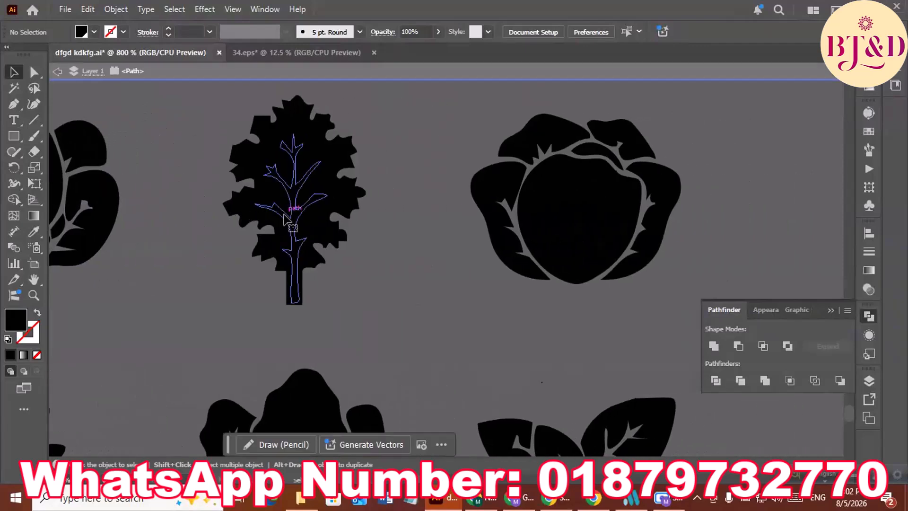
pyautogui.press('Delete')
pyautogui.click(60, 75)
pyautogui.click(60, 76)
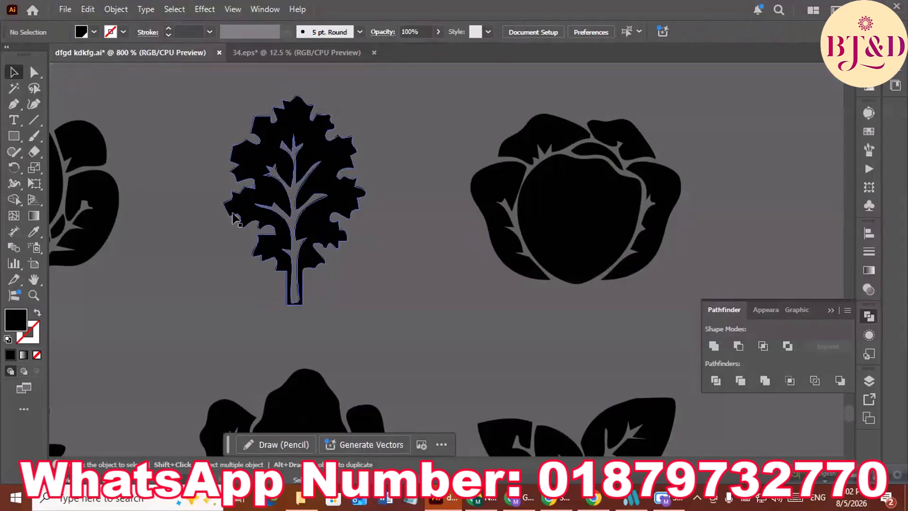
# Step: Delete the vein shape inside the round head of the cabbage icon in the left-hand set
pyautogui.moveTo(446, 243); pyautogui.dragTo(249, 237)
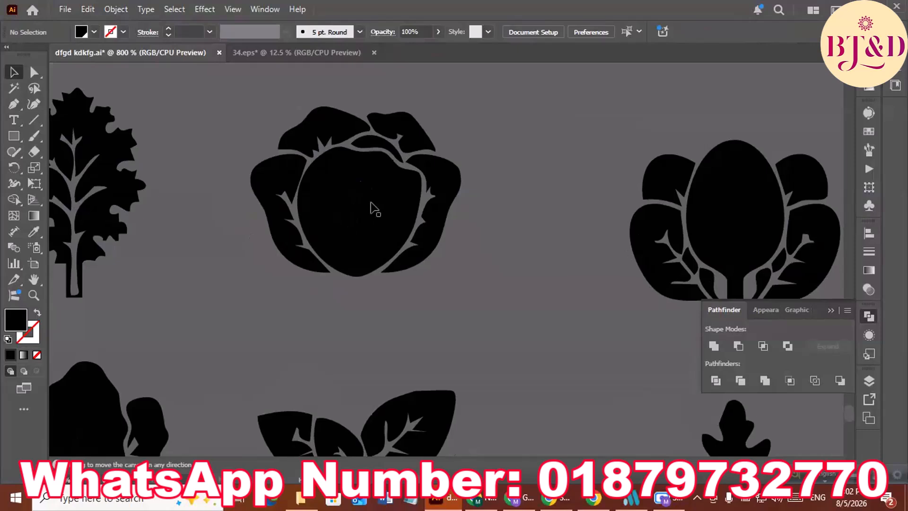
pyautogui.click(355, 223)
pyautogui.press('Delete')
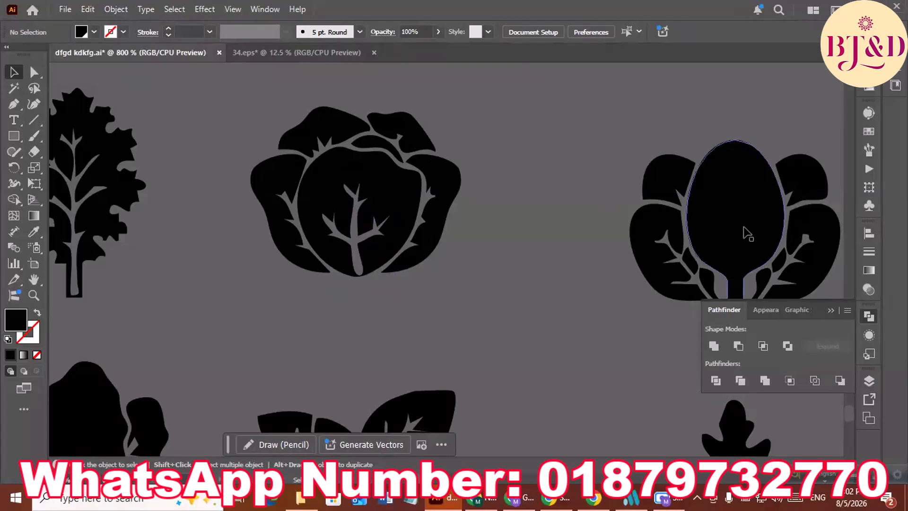
pyautogui.moveTo(744, 225); pyautogui.dragTo(762, 72)
pyautogui.moveTo(562, 201); pyautogui.dragTo(521, 172)
pyautogui.moveTo(529, 238); pyautogui.dragTo(667, 264)
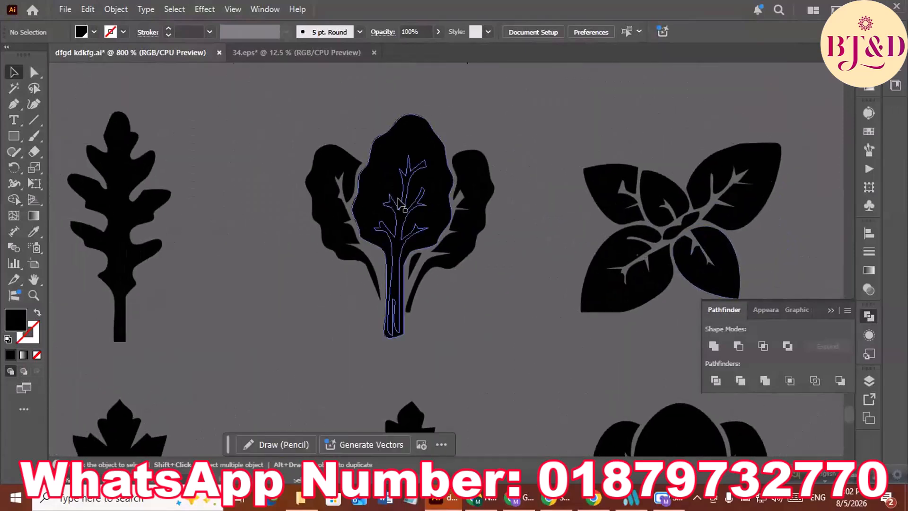
pyautogui.click(400, 204)
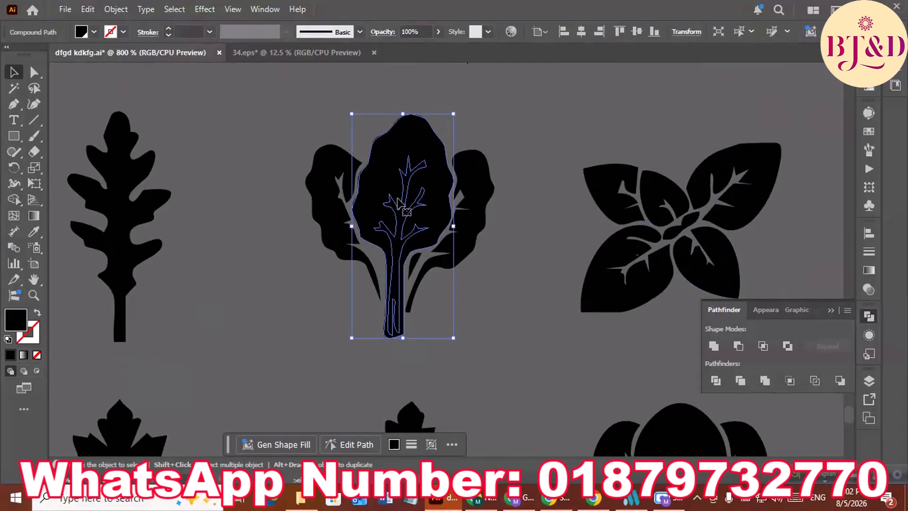
pyautogui.press('Delete')
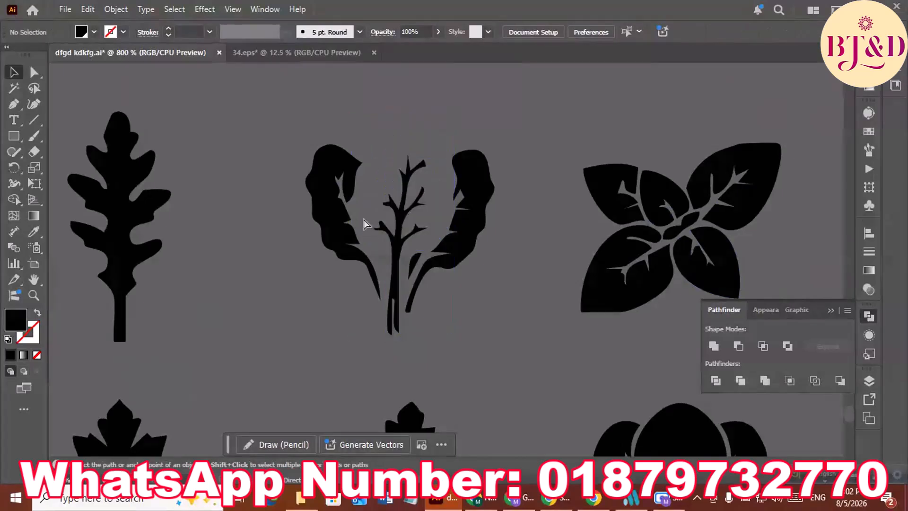
pyautogui.hotkey('ctrl', 'z')
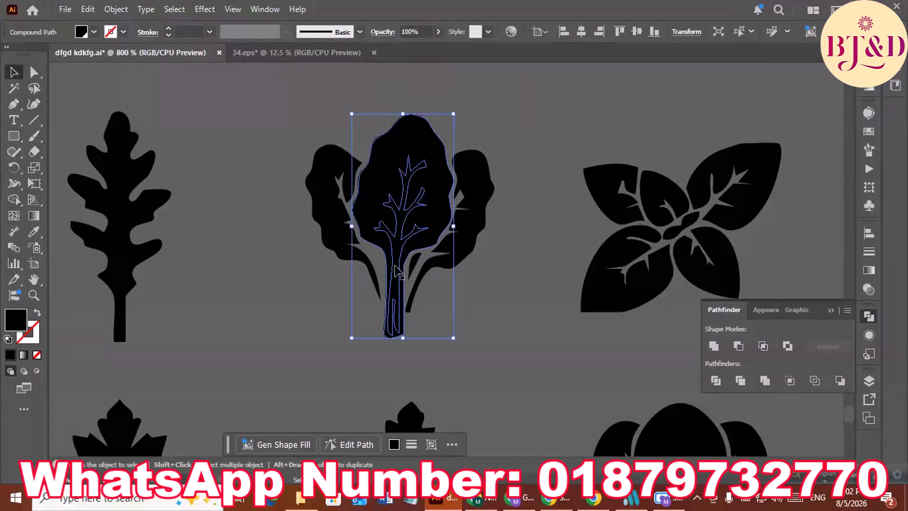
# Step: Delete the vein shapes inside the middle-row bunch's central leaf and the slender lobed leaf beside it
pyautogui.hotkey('ctrl', '2')
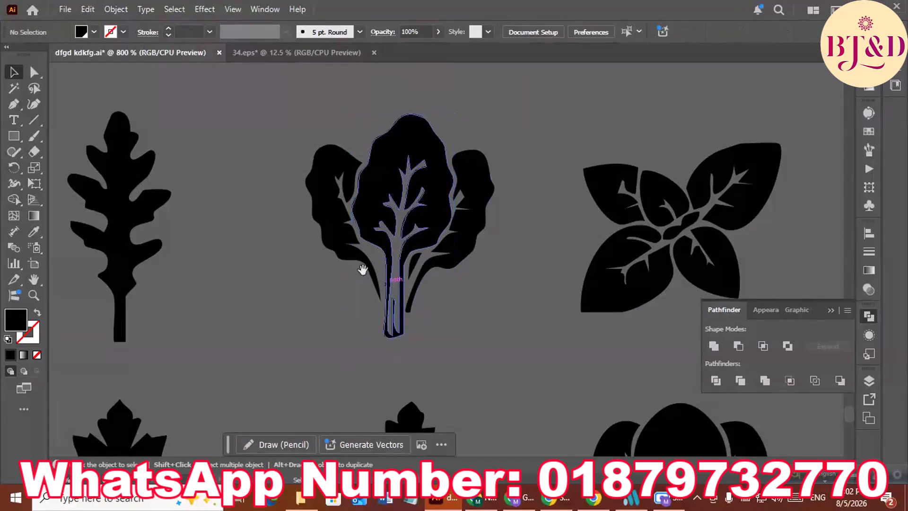
pyautogui.hscroll(-5, 432, 233)
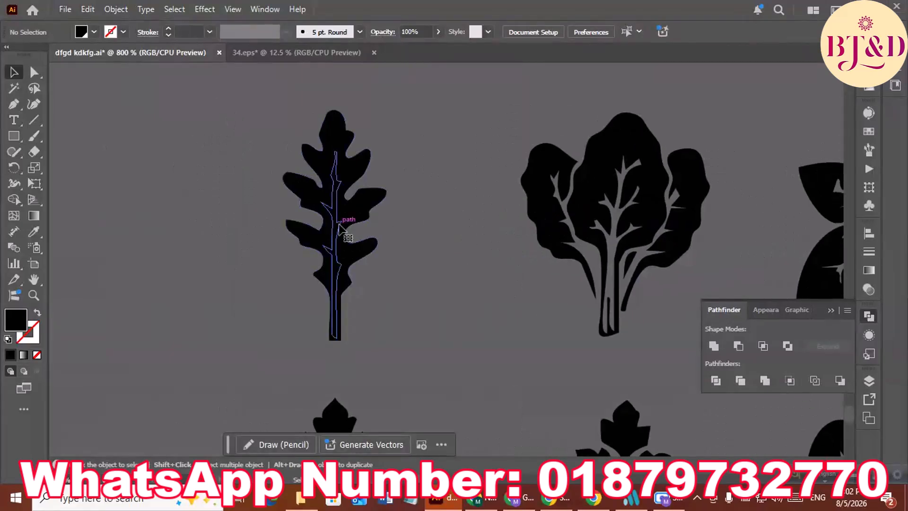
pyautogui.click(340, 227)
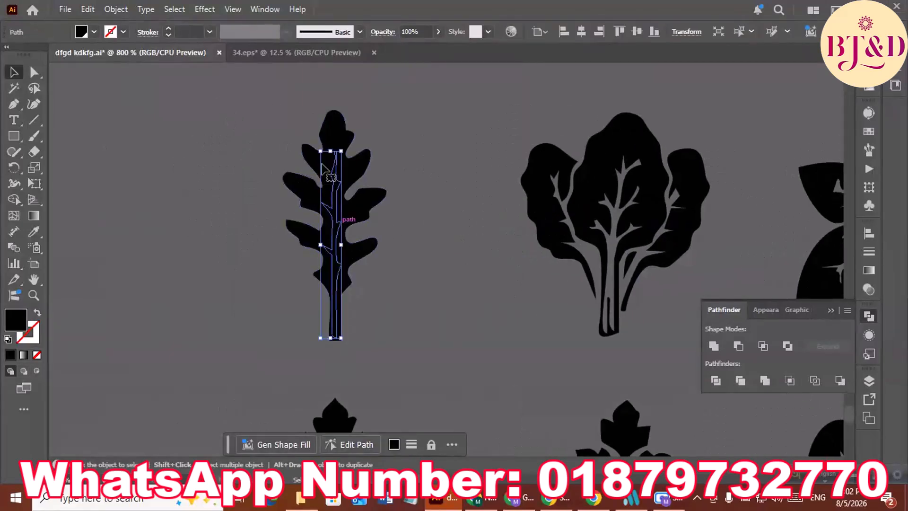
pyautogui.press('Delete')
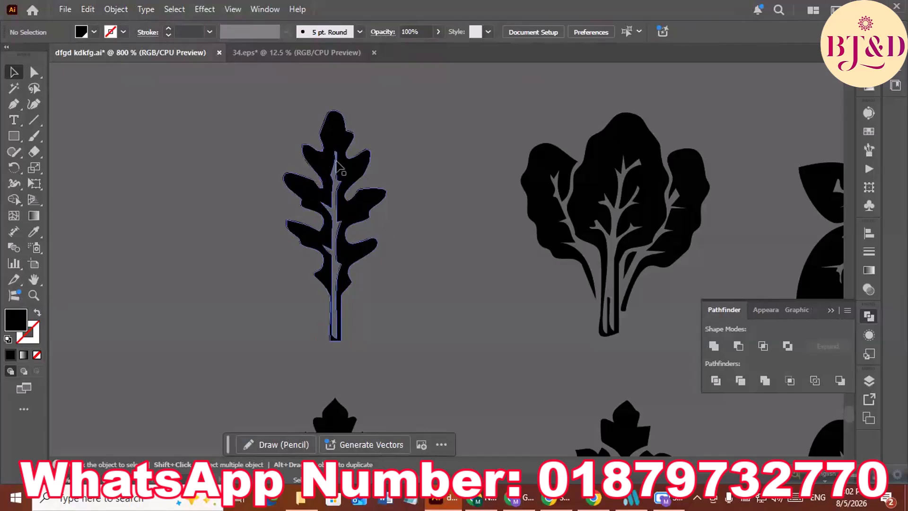
# Step: Delete the vein shape inside the central leaf of the romaine lettuce icon in the left-hand set's bottom row
pyautogui.moveTo(405, 279); pyautogui.dragTo(364, 168)
pyautogui.moveTo(305, 309); pyautogui.dragTo(297, 175)
pyautogui.moveTo(295, 231); pyautogui.dragTo(296, 128)
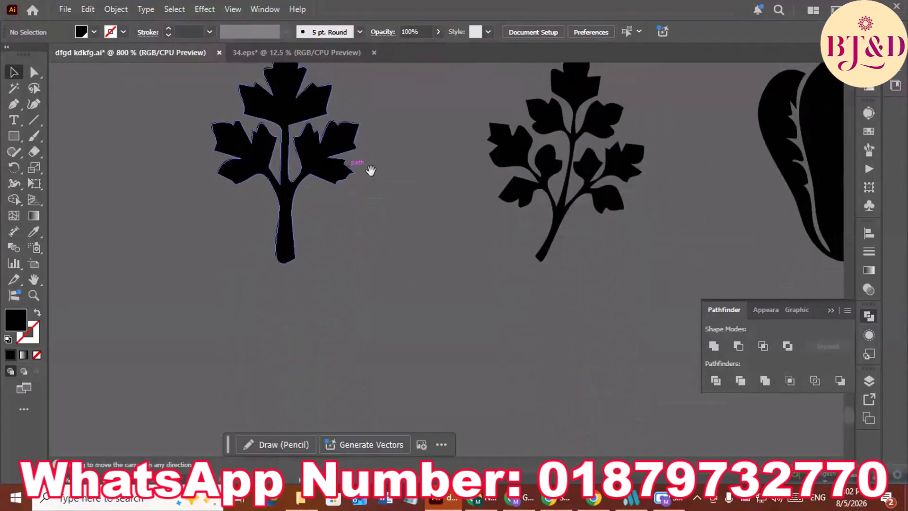
pyautogui.moveTo(369, 172); pyautogui.dragTo(176, 232)
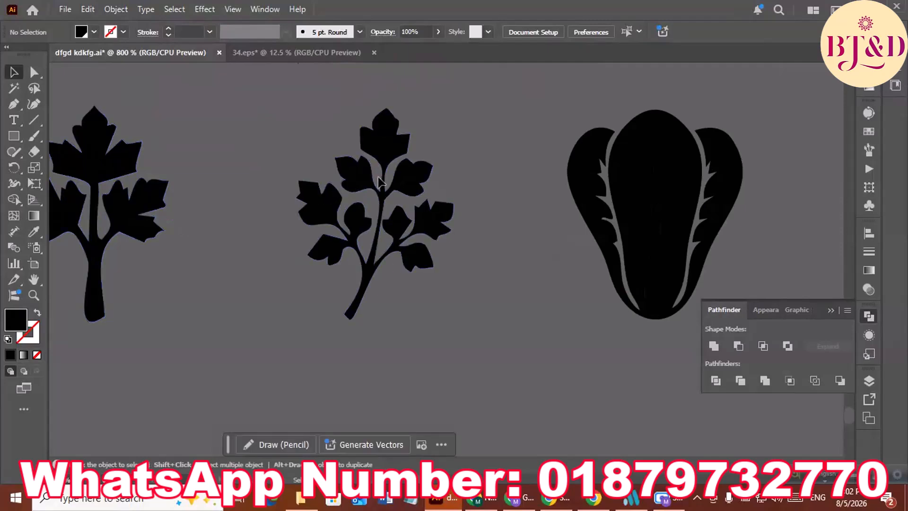
pyautogui.moveTo(419, 235); pyautogui.dragTo(231, 242)
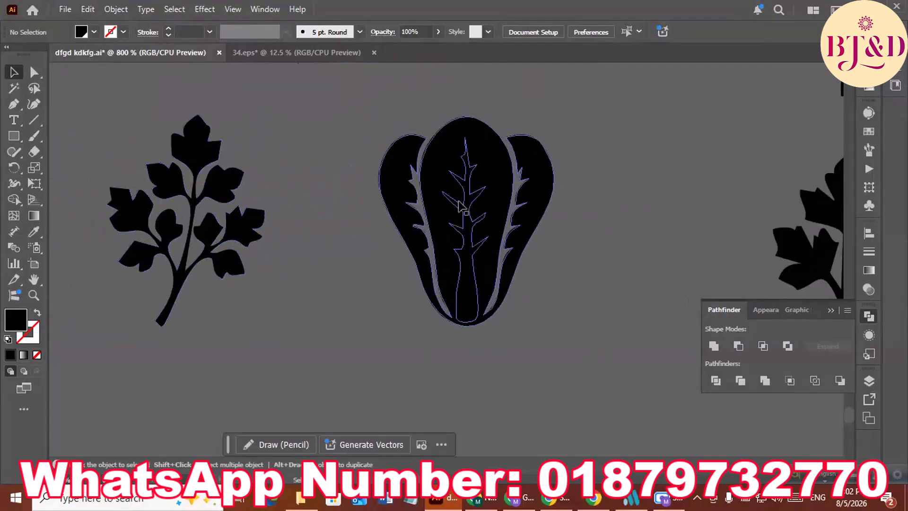
pyautogui.click(466, 226)
pyautogui.click(617, 237)
# Step: Merge the first bunched-leaf icon's pieces and the kale leaf icon's pieces separately with Pathfinder Unite in the left-hand set
pyautogui.moveTo(513, 239); pyautogui.dragTo(204, 228)
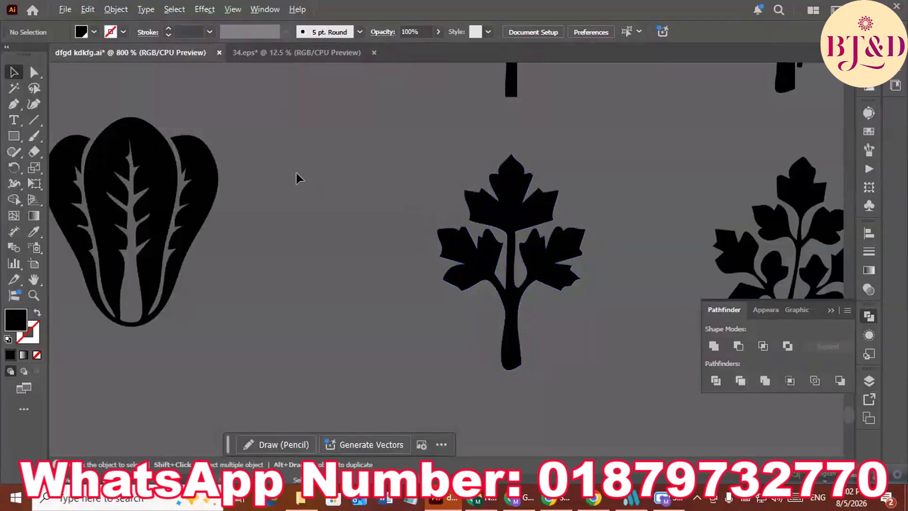
pyautogui.scroll(-2, 297, 178)
pyautogui.moveTo(296, 174); pyautogui.dragTo(404, 288)
pyautogui.scroll(-3, 397, 256)
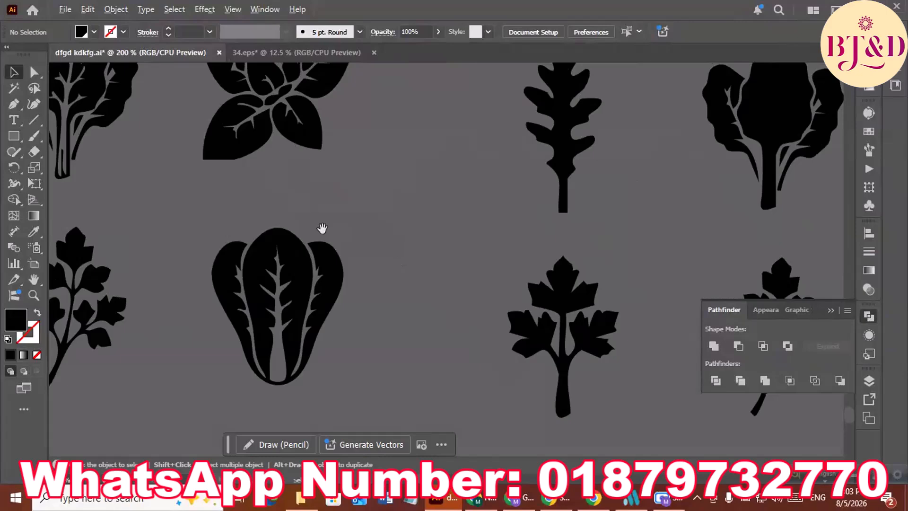
pyautogui.moveTo(476, 250); pyautogui.dragTo(207, 268)
pyautogui.moveTo(213, 236); pyautogui.dragTo(470, 246)
pyautogui.moveTo(293, 210); pyautogui.dragTo(293, 210)
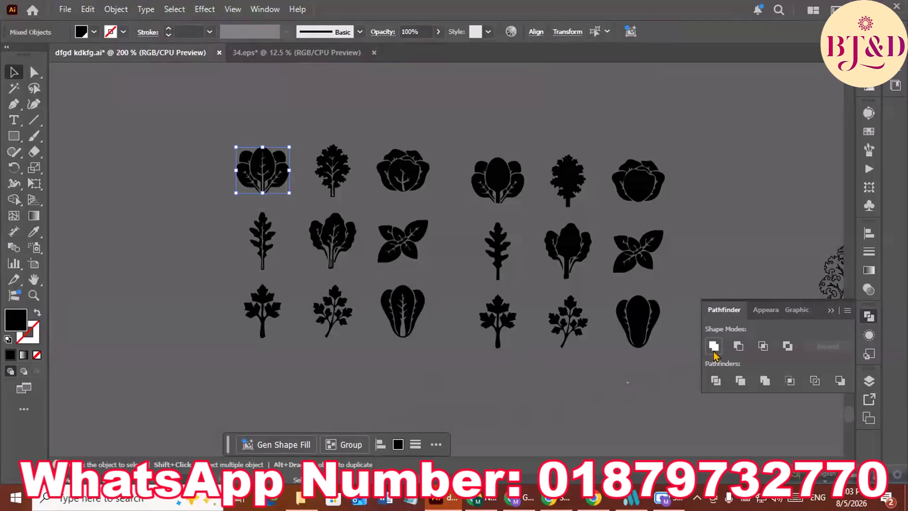
pyautogui.hotkey('ctrl', 'g')
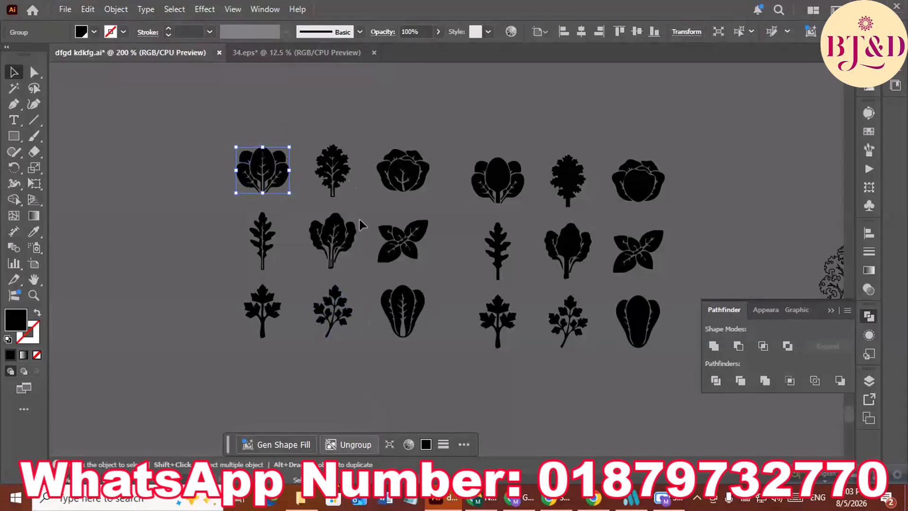
pyautogui.moveTo(293, 110); pyautogui.dragTo(358, 200)
pyautogui.click(720, 346)
pyautogui.moveTo(367, 129); pyautogui.dragTo(379, 151)
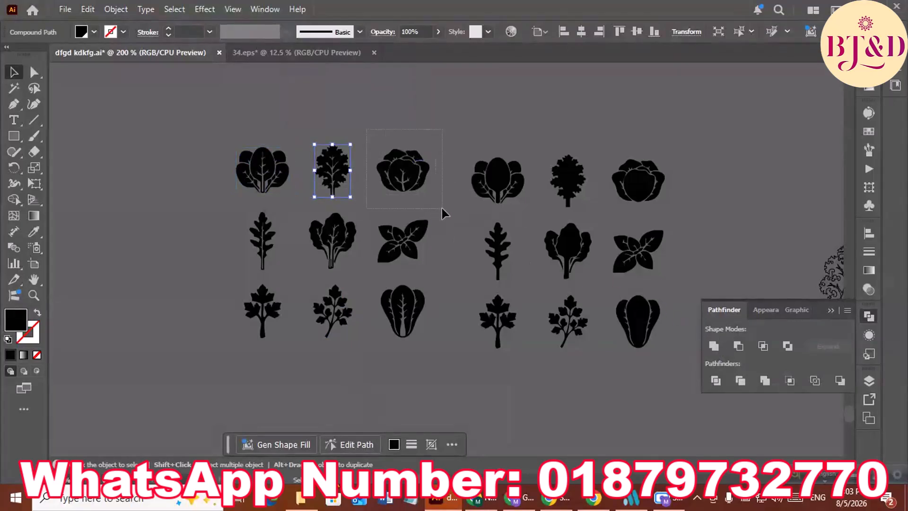
pyautogui.click(715, 346)
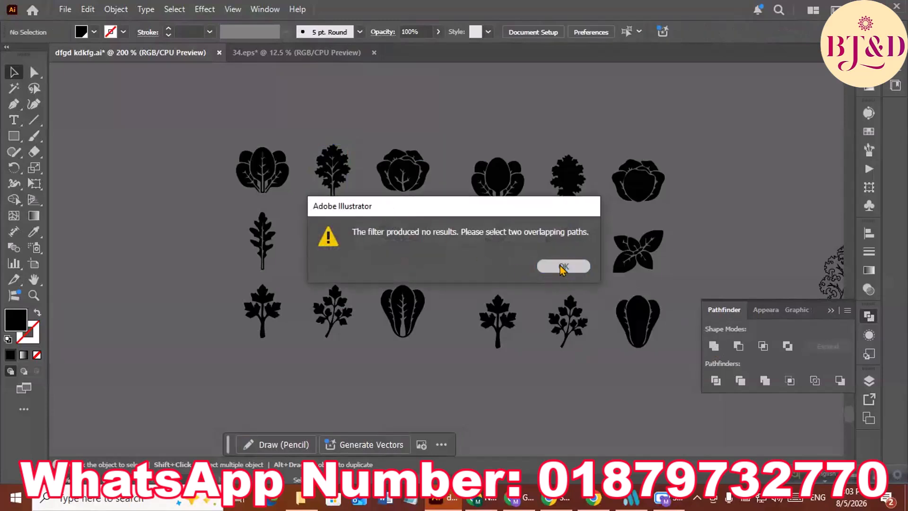
pyautogui.click(562, 267)
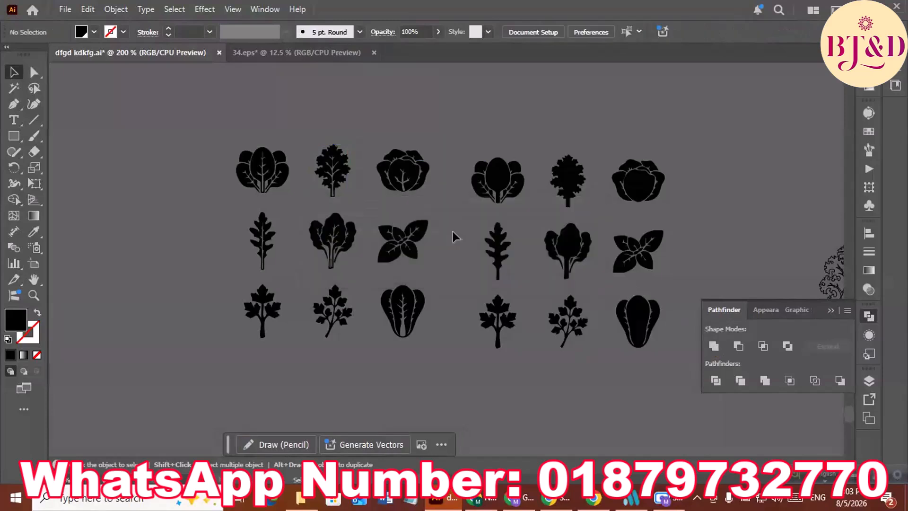
# Step: Merge the pieces of the cabbage icon and of the slender lobed leaf icon separately with Pathfinder Unite in the left-hand set
pyautogui.click(421, 200)
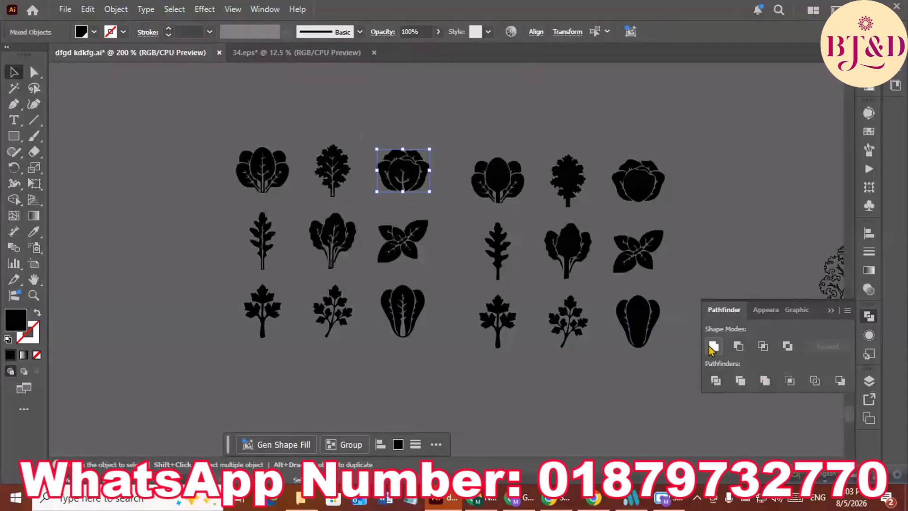
pyautogui.hotkey('ctrl', 'g')
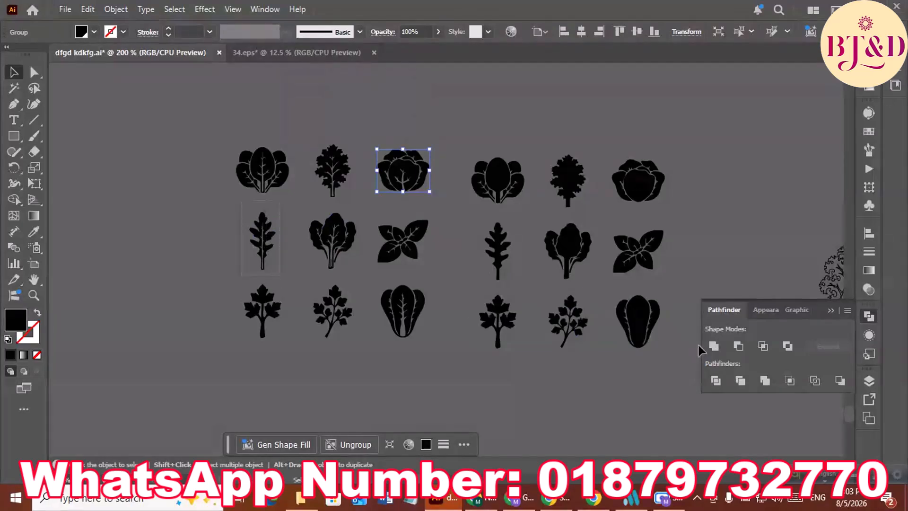
pyautogui.click(713, 346)
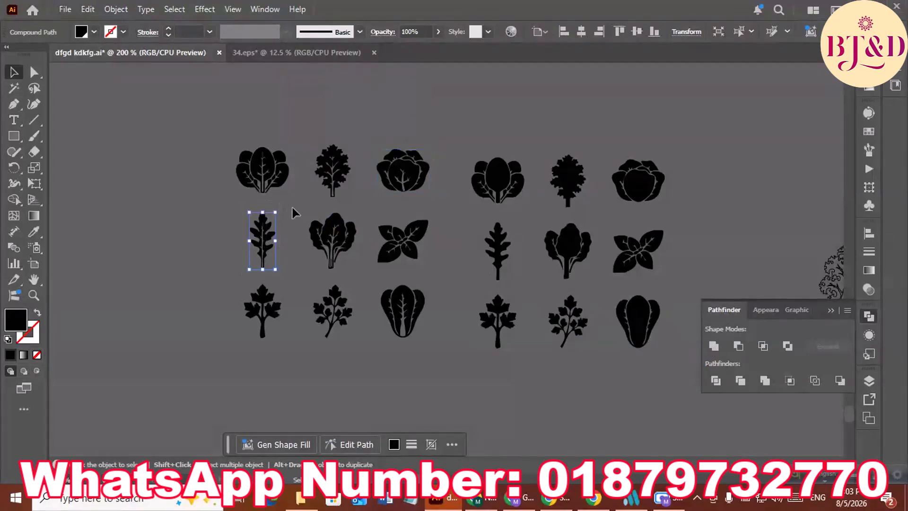
# Step: Merge the middle-row bunched-leaf icon and the four-leaf basil icon separately with Pathfinder Unite in the left-hand set
pyautogui.click(360, 272)
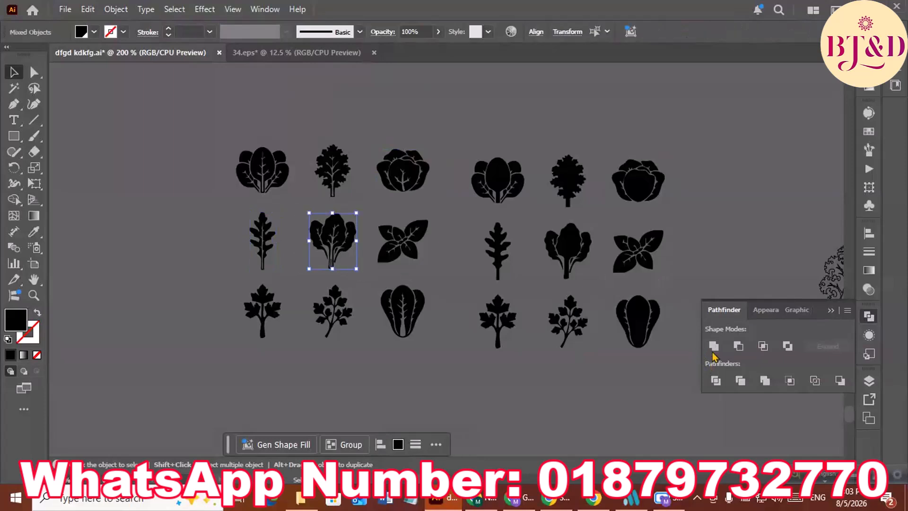
pyautogui.click(714, 350)
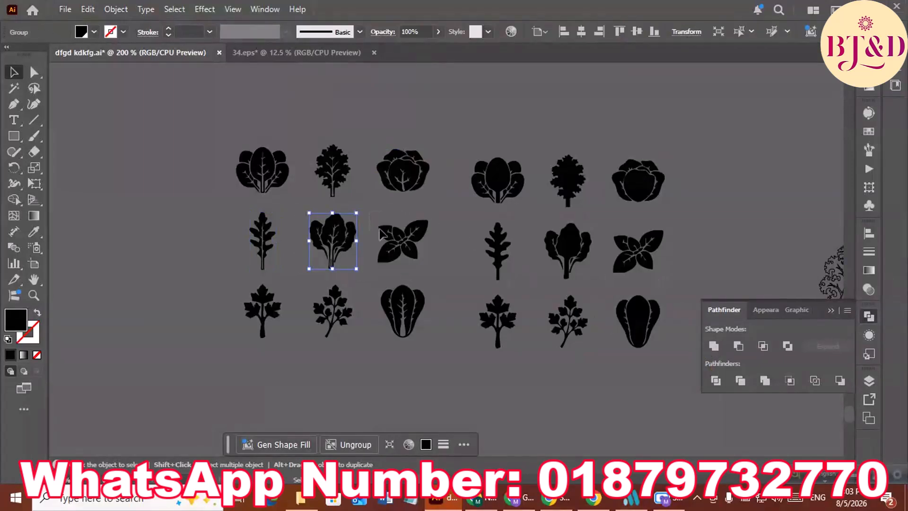
pyautogui.moveTo(441, 276); pyautogui.dragTo(441, 276)
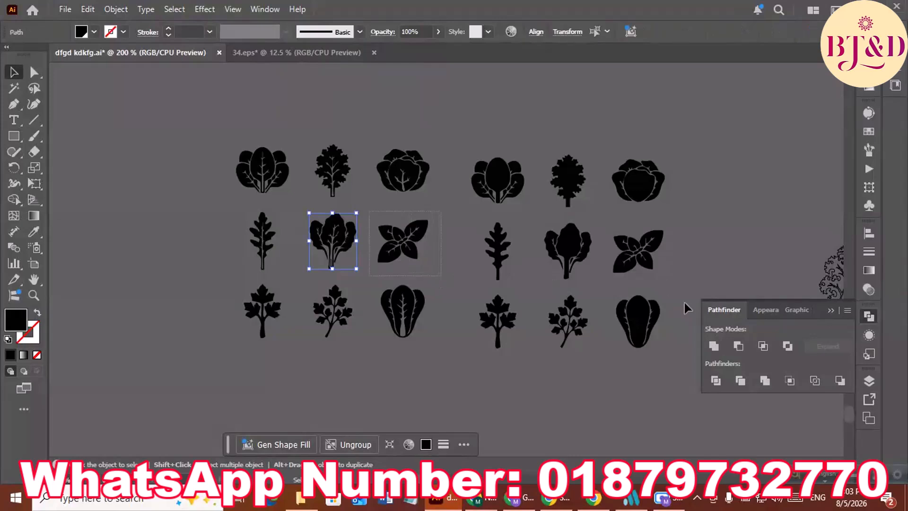
pyautogui.click(711, 347)
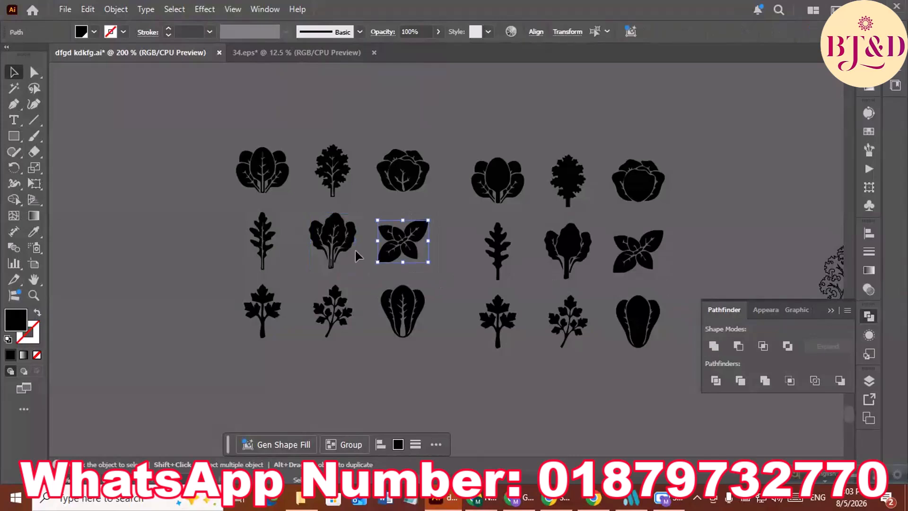
pyautogui.scroll(-1, 355, 250)
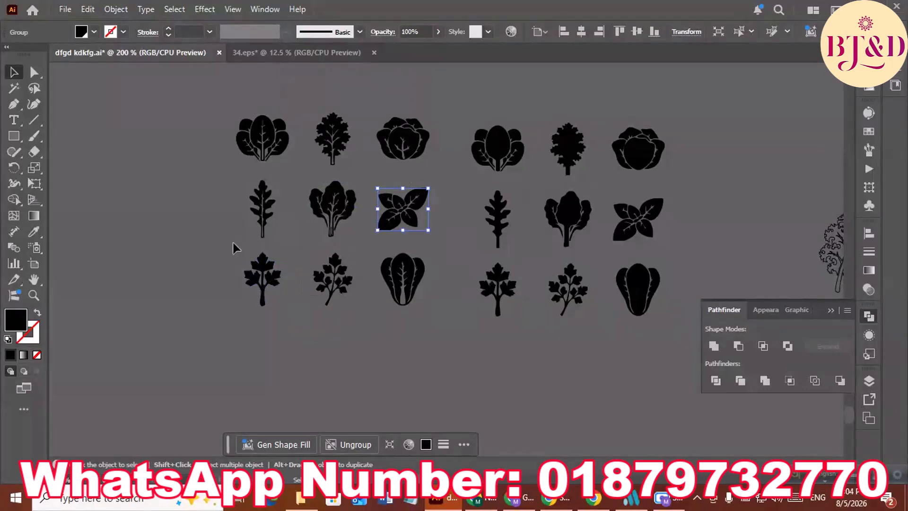
pyautogui.moveTo(248, 269); pyautogui.dragTo(287, 324)
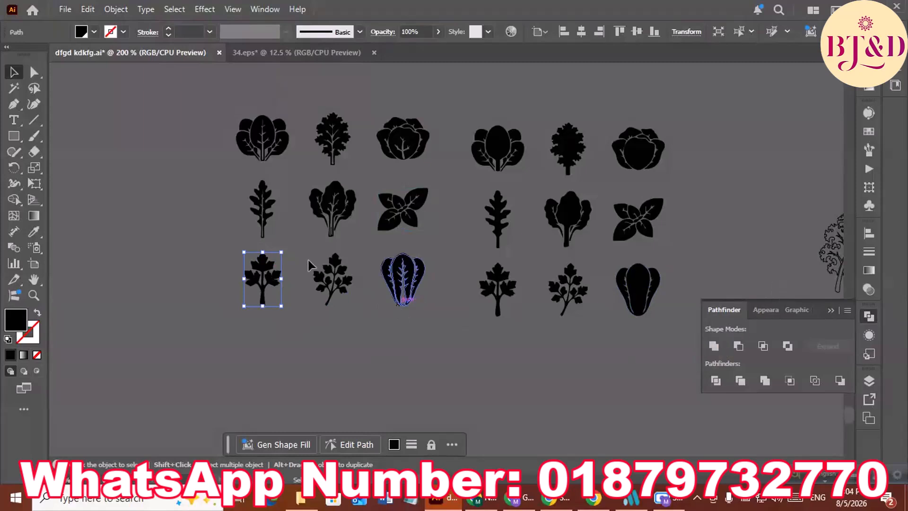
pyautogui.moveTo(289, 247); pyautogui.dragTo(304, 264)
pyautogui.moveTo(305, 268); pyautogui.dragTo(308, 269)
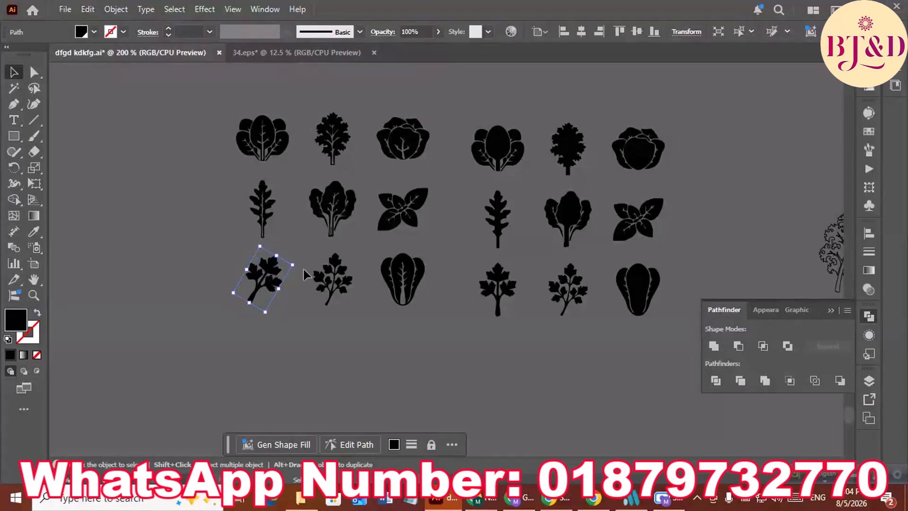
pyautogui.hotkey('ctrl', 'z')
pyautogui.click(306, 260)
# Step: Examine the two nine-icon leafy vegetable sets side by side, along with the kale leaf artwork beside them
pyautogui.moveTo(400, 152); pyautogui.dragTo(354, 169)
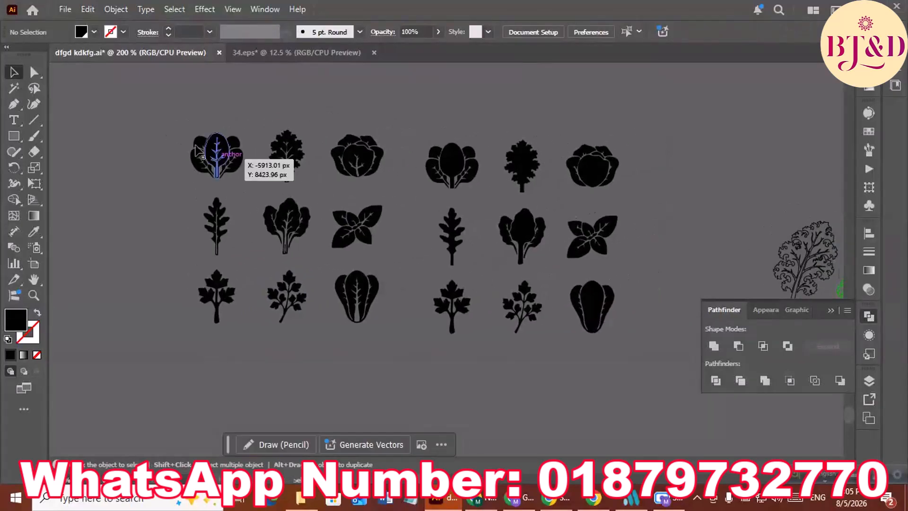
pyautogui.moveTo(171, 113)
pyautogui.mouseDown()
pyautogui.moveTo(331, 311)
pyautogui.moveTo(365, 325)
pyautogui.moveTo(363, 313)
pyautogui.mouseUp()
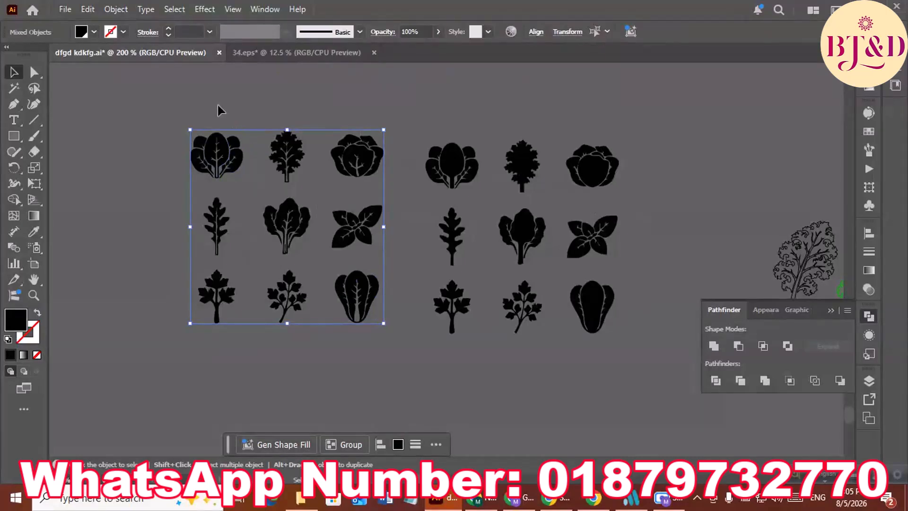
pyautogui.click(268, 123)
pyautogui.scroll(-2, 314, 136)
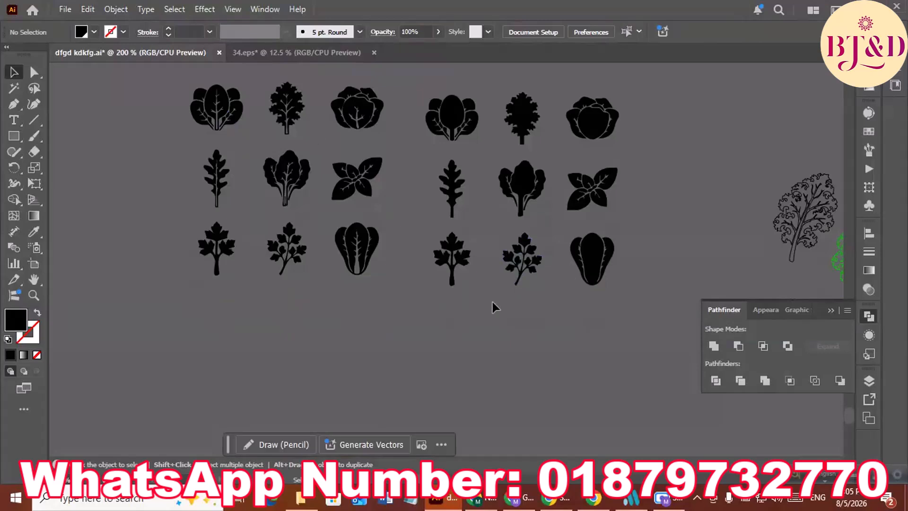
pyautogui.scroll(-2, 490, 304)
pyautogui.moveTo(578, 280); pyautogui.dragTo(492, 257)
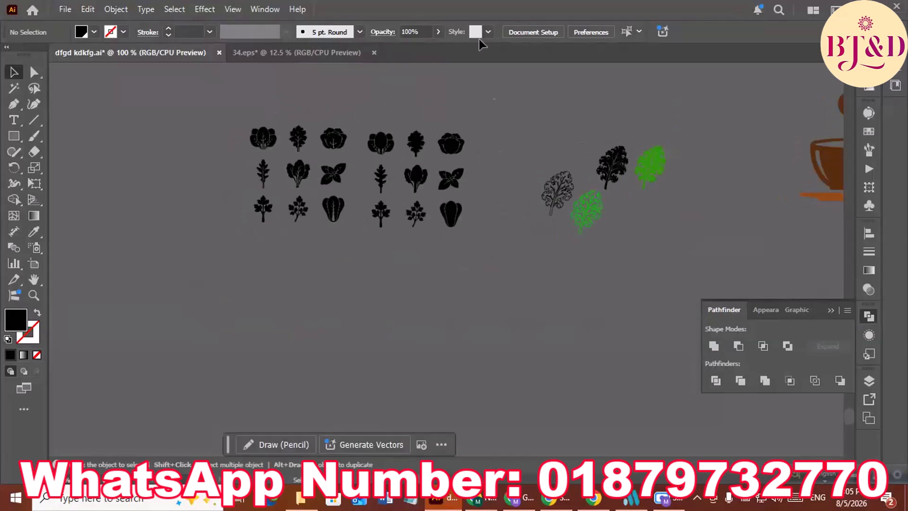
pyautogui.scroll(1, 322, 166)
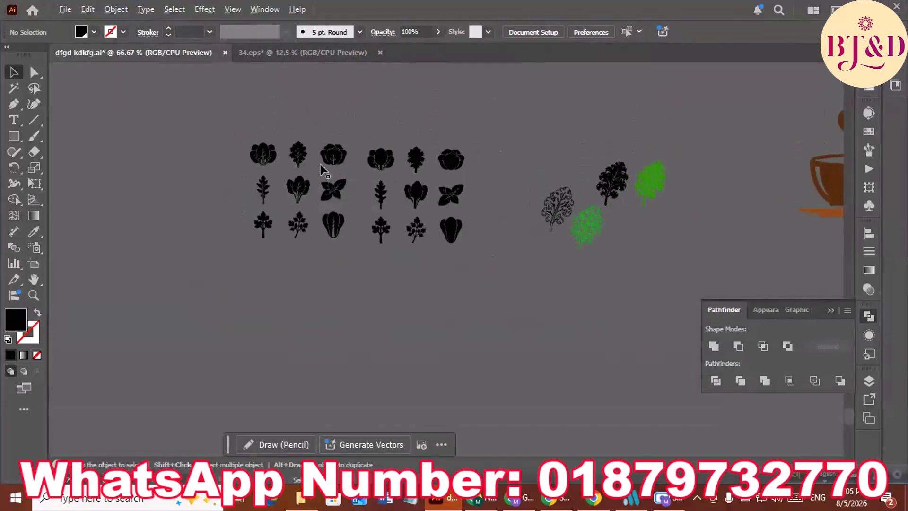
pyautogui.scroll(-1, 321, 167)
pyautogui.moveTo(371, 210); pyautogui.dragTo(446, 221)
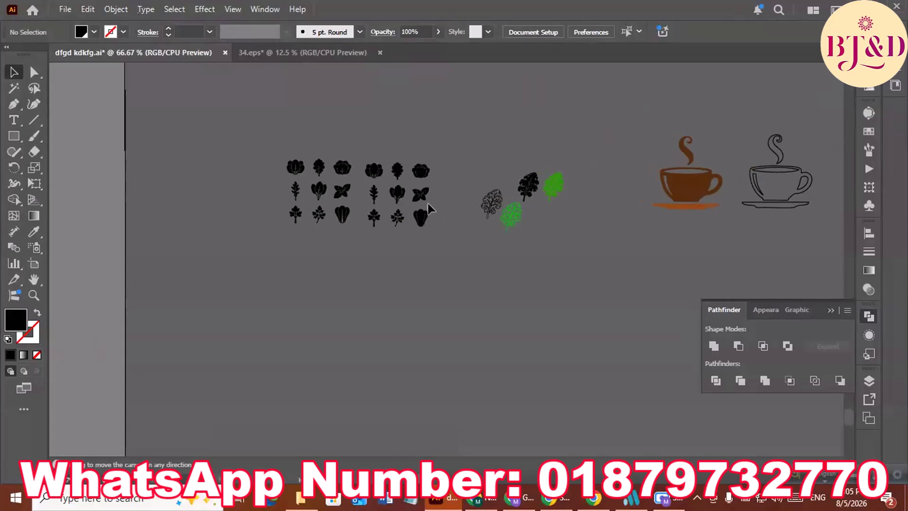
pyautogui.scroll(1, 362, 207)
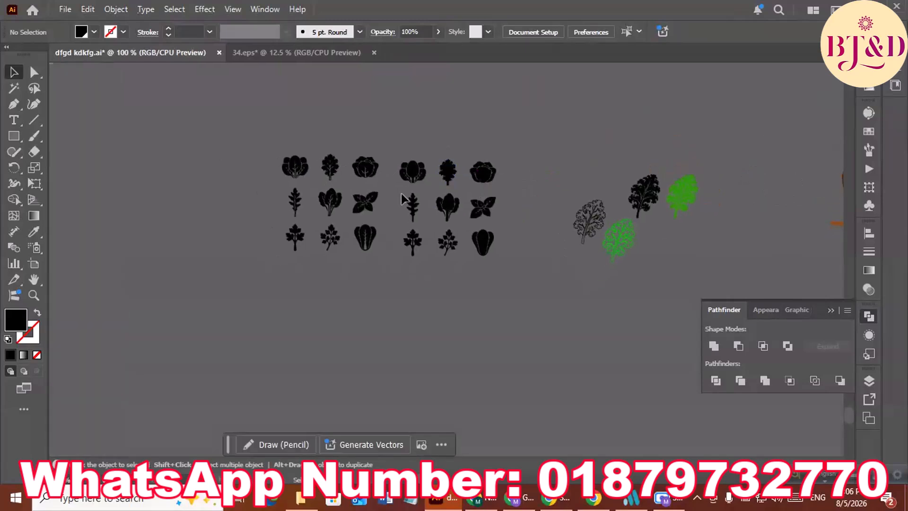
pyautogui.scroll(1, 401, 199)
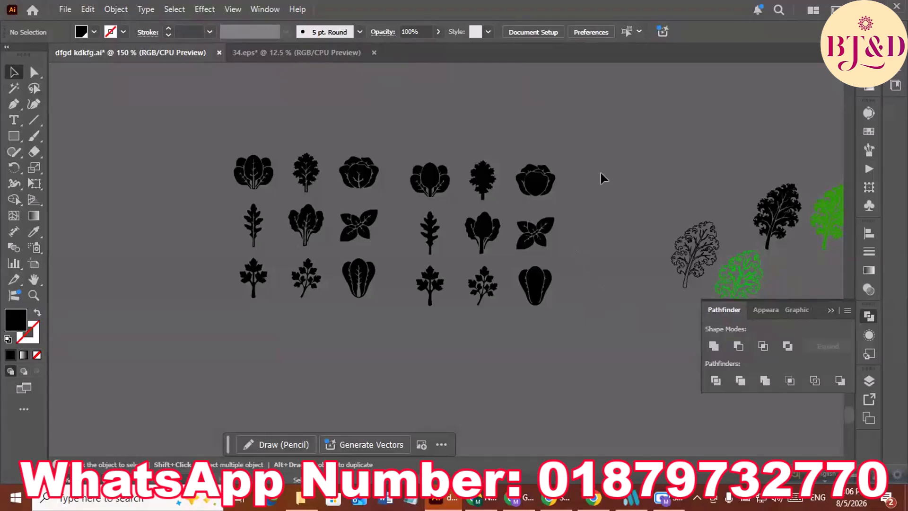
pyautogui.moveTo(597, 174); pyautogui.dragTo(633, 300)
pyautogui.moveTo(574, 157); pyautogui.dragTo(629, 348)
pyautogui.moveTo(451, 341); pyautogui.dragTo(570, 388)
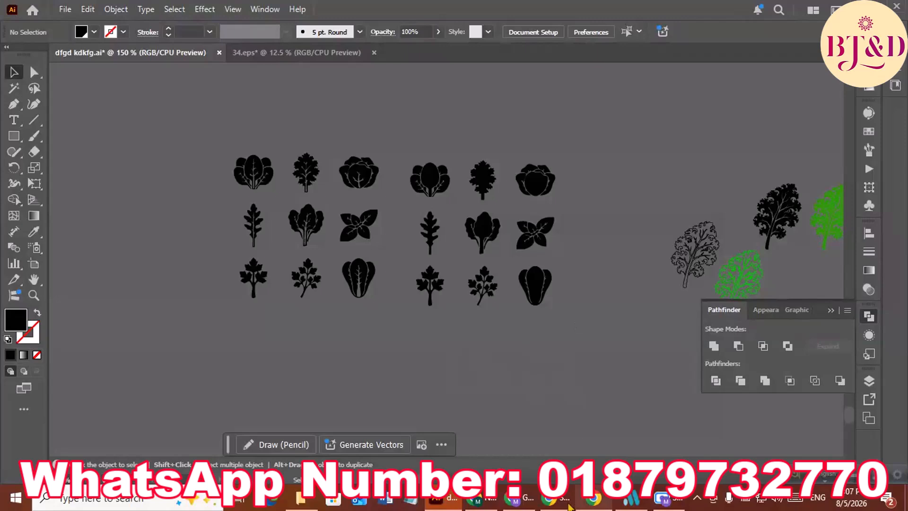
# Step: Switch to Google Images in the browser, search for "National Kale Day silhouette typography" and browse the results
pyautogui.click(479, 499)
pyautogui.scroll(2, 537, 217)
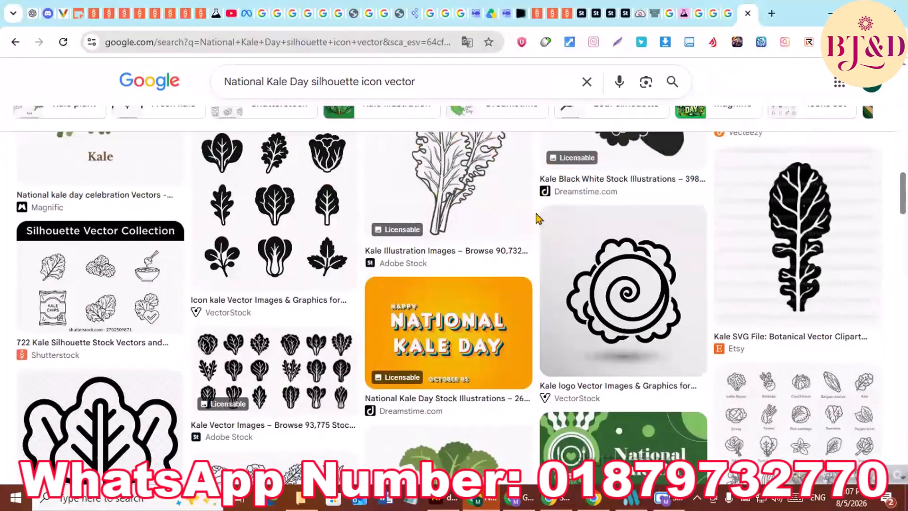
pyautogui.scroll(1, 537, 216)
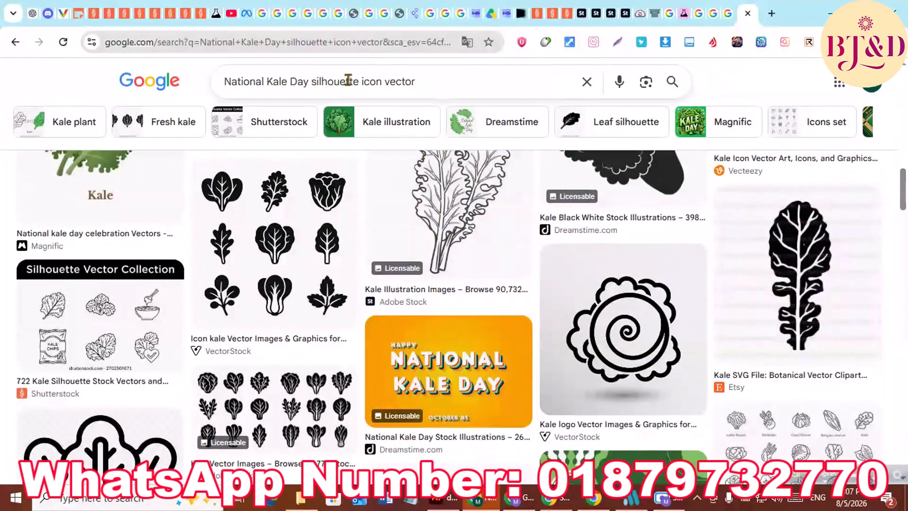
pyautogui.click(355, 79)
pyautogui.click(419, 81)
pyautogui.press('BackSpace')
pyautogui.press('BackSpace')
pyautogui.press('BackSpace')
pyautogui.press('BackSpace')
pyautogui.press('BackSpace')
pyautogui.press('BackSpace')
pyautogui.press('BackSpace')
pyautogui.press('BackSpace')
pyautogui.press('BackSpace')
pyautogui.press('BackSpace')
pyautogui.press('BackSpace')
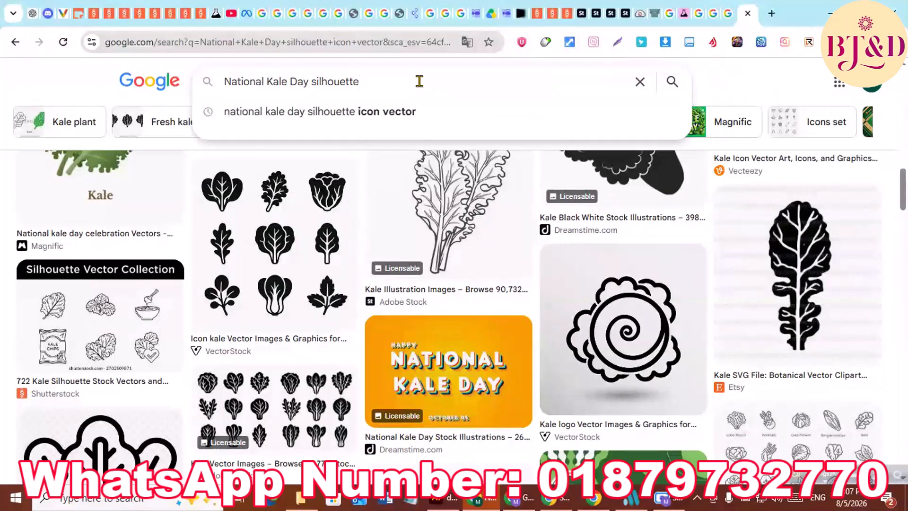
pyautogui.write('typo')
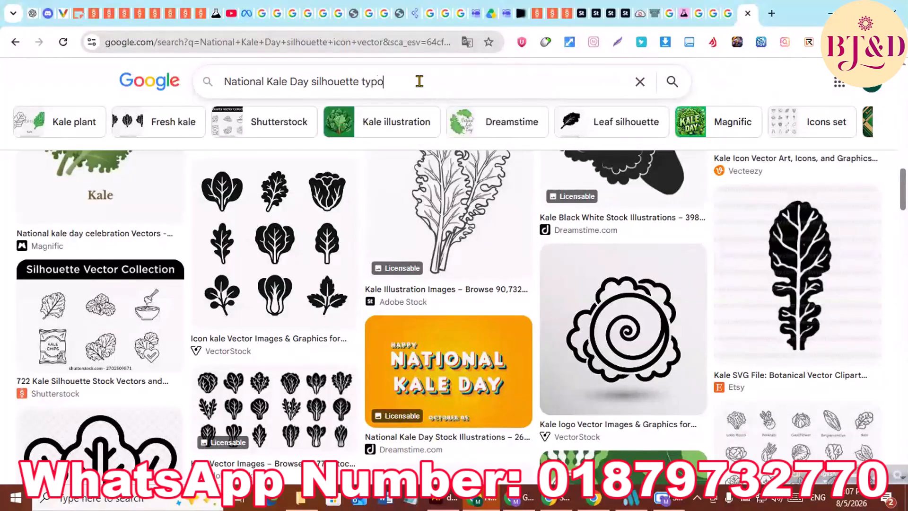
pyautogui.write('graphy')
pyautogui.press('Return')
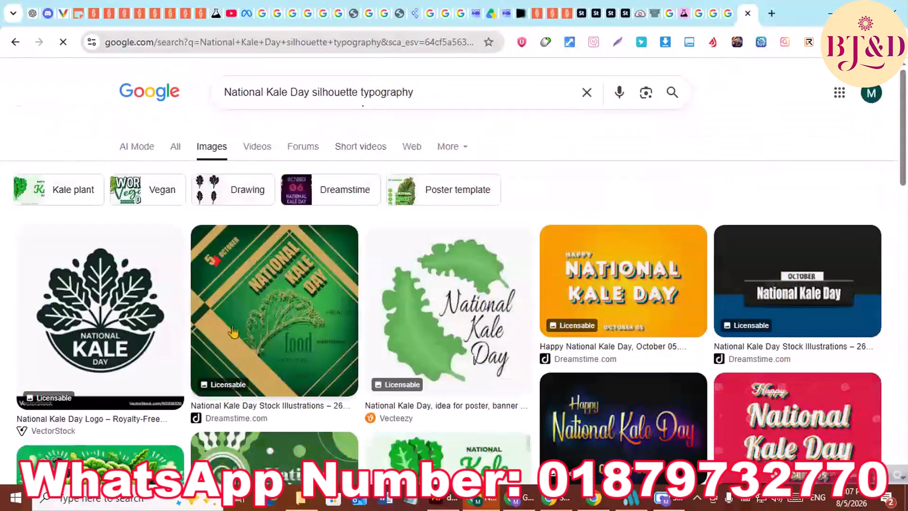
pyautogui.scroll(-3, 333, 295)
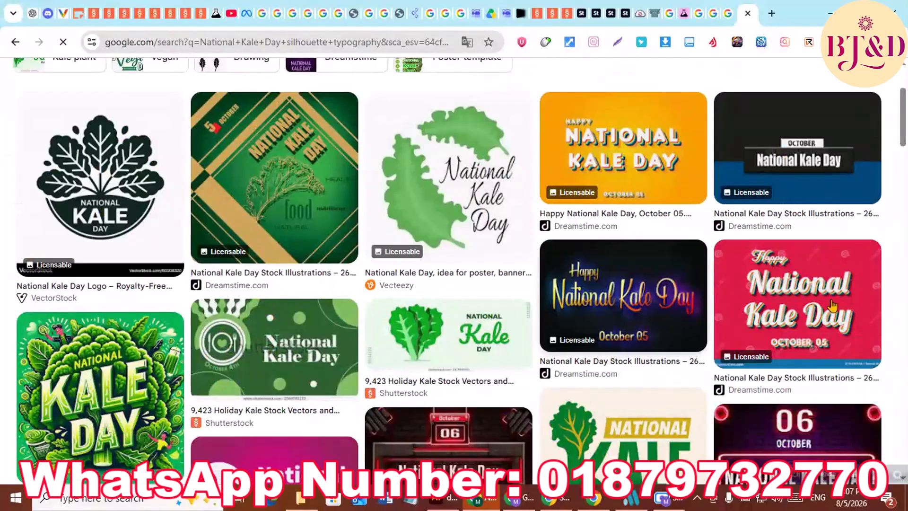
pyautogui.scroll(-2, 833, 305)
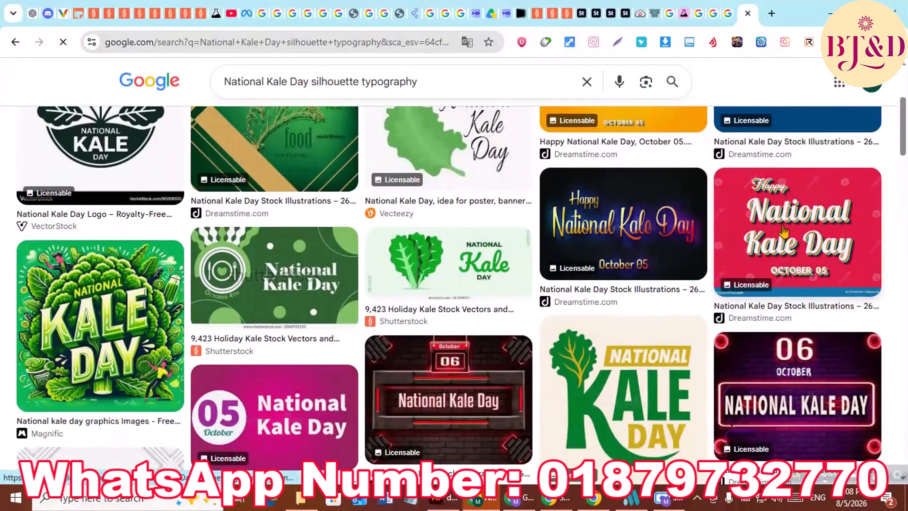
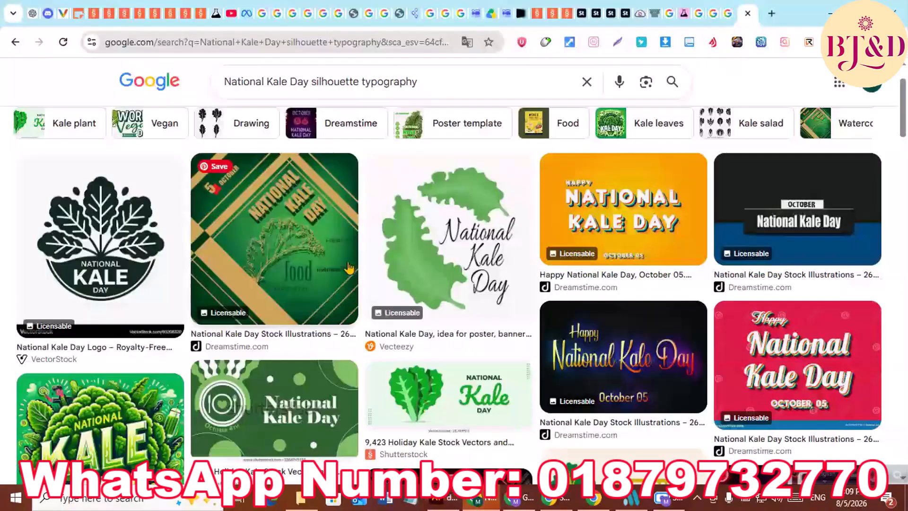
# Step: Switch to Google Flow and generate images of a minimalist flat vector design with two green kale leaves and "National Kale Day" in black script
pyautogui.click(514, 502)
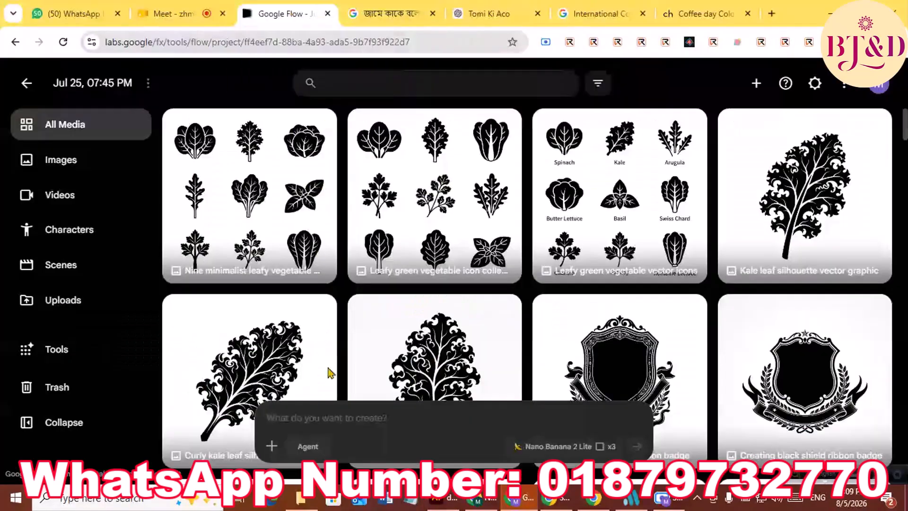
pyautogui.click(329, 418)
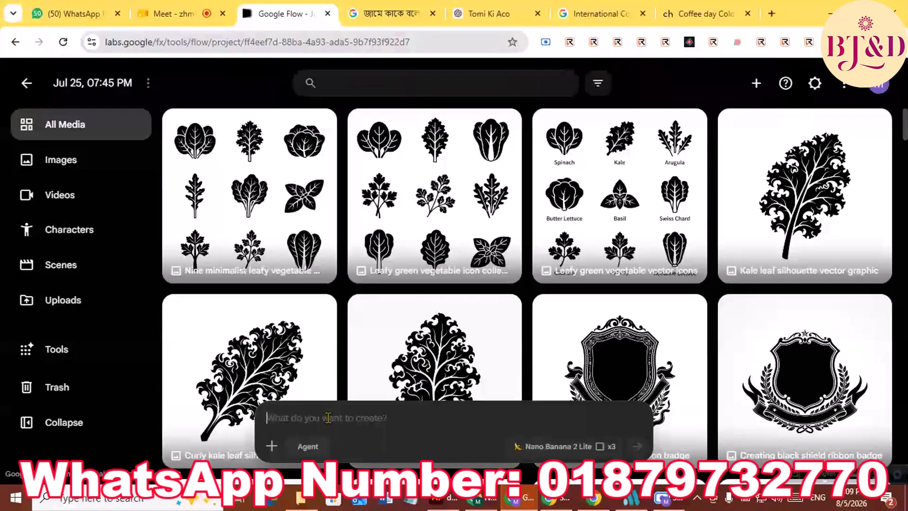
pyautogui.write('A minimalist, flat-style vector graphic design featuring two stylized, vibrant green kale leaves arranged symmetrically to frame the right side of the composition. The kale leaves are depicted with simplified, scalloped edges and a clean, solid color palette in varying shades of light to medium green, set against a pristine, solid white background. Positioned centrally to the right, the text "National Kale Day" is written in an elegant, flowing black cursive script font, adding a sophisticated and professional touch. The overall aesthetic is clean, modern, and cheerful, utilizing high-contrast, bold lines and a balanced composition that evokes a fresh, health-conscious, and celebratory mood, perfect for a digital holiday announcement or illustrative greeting card.')
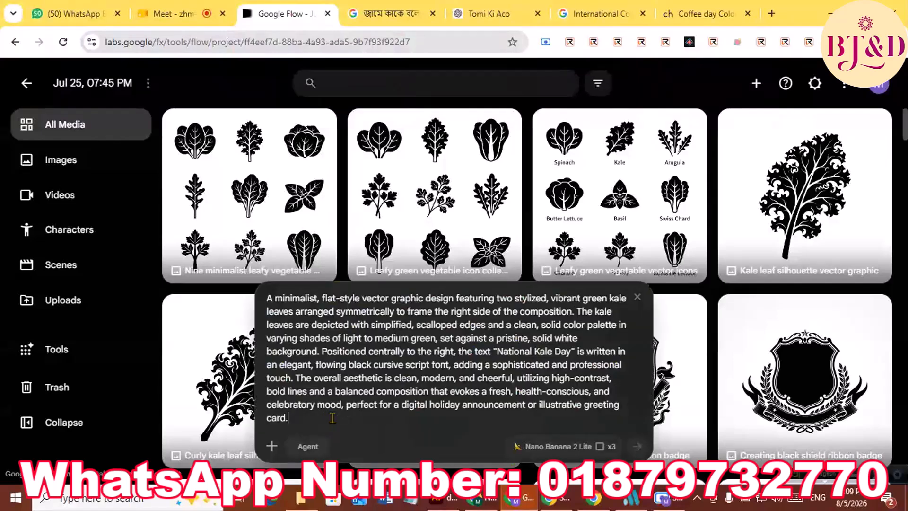
pyautogui.click(637, 446)
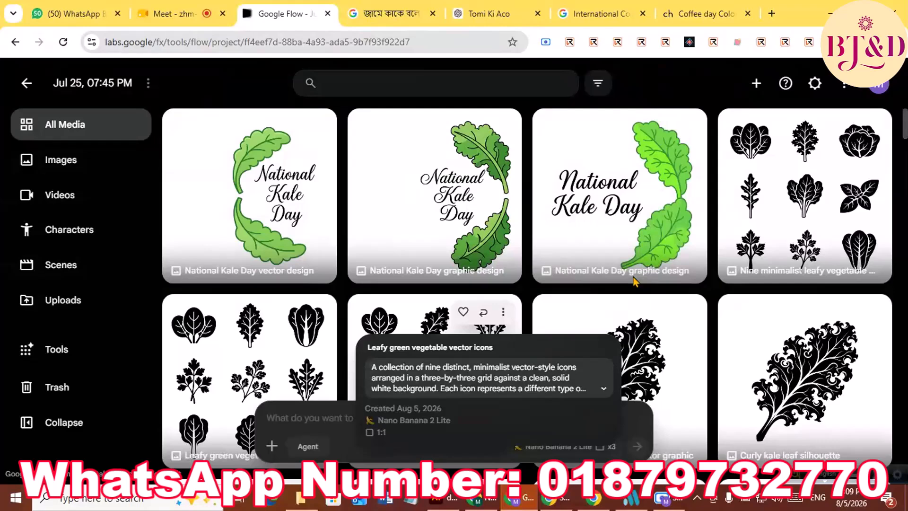
# Step: Copy the first generated National Kale Day vector design image to the clipboard and return to the project gallery
pyautogui.moveTo(546, 199)
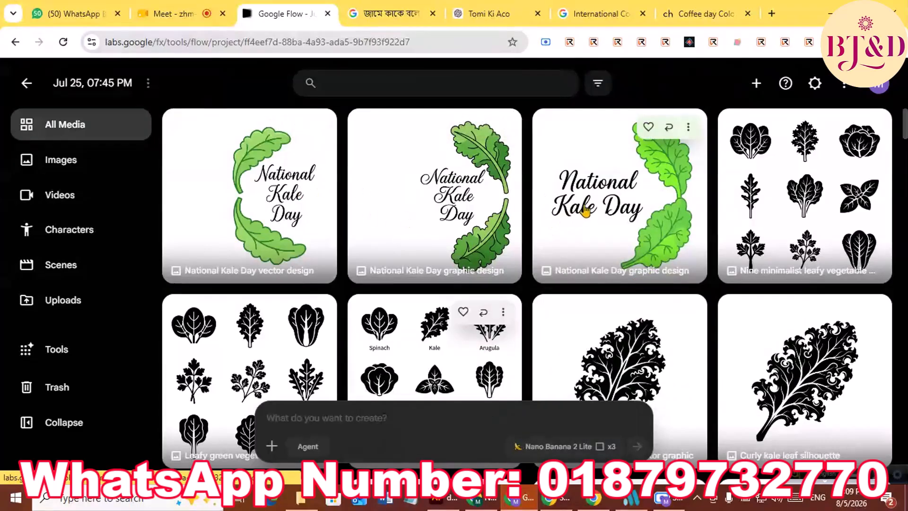
pyautogui.click(241, 200)
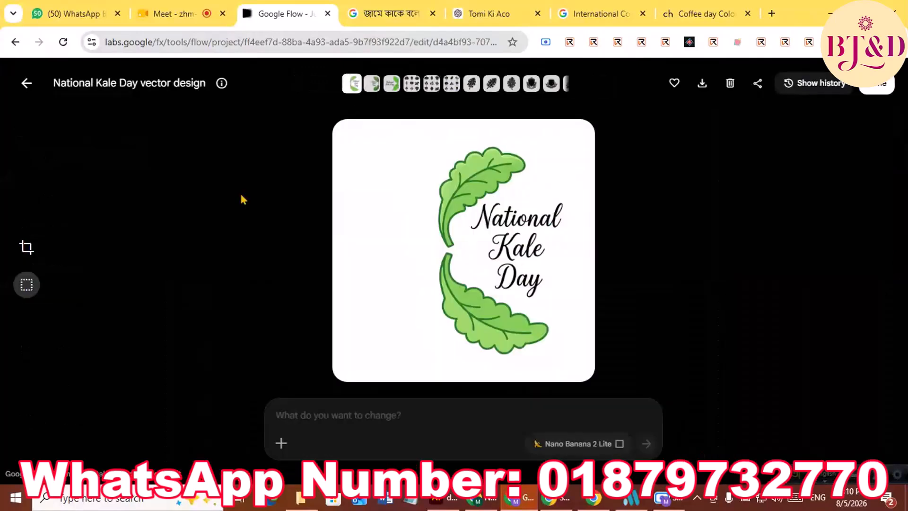
pyautogui.rightClick(462, 204)
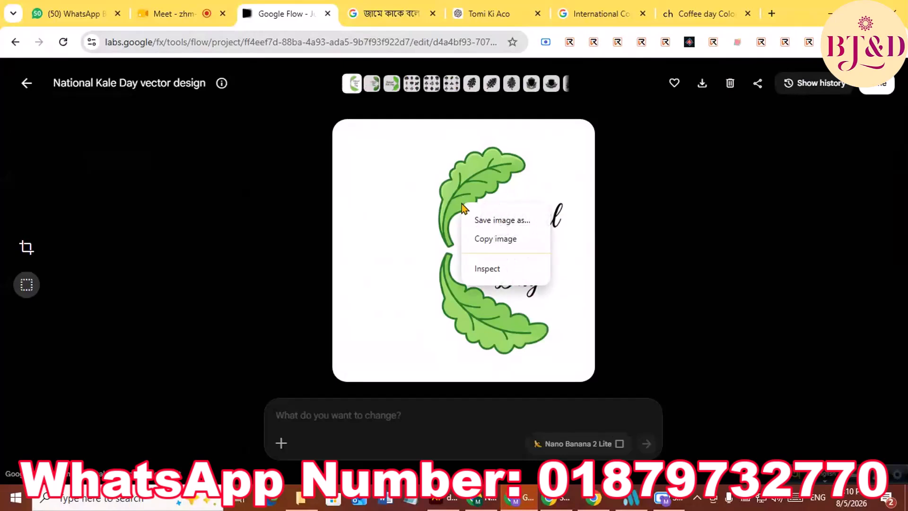
pyautogui.click(479, 240)
pyautogui.click(26, 83)
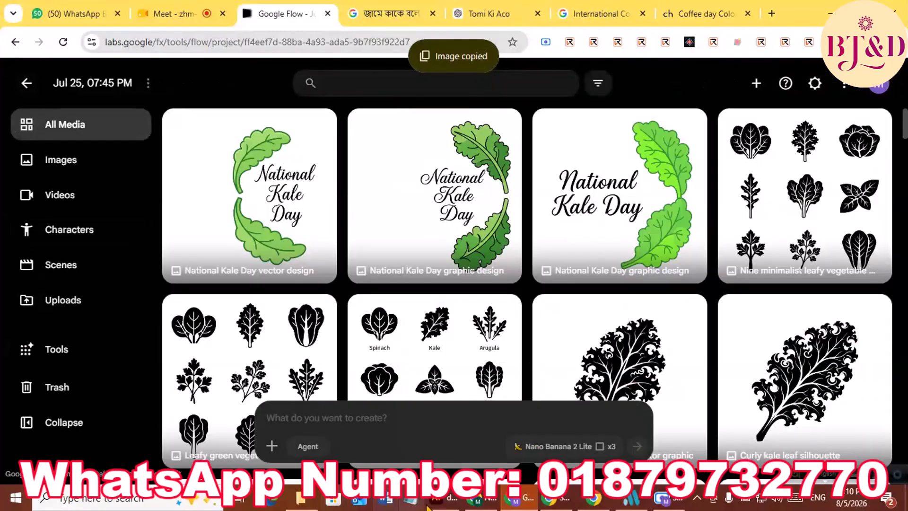
# Step: Switch to Illustrator, paste the copied design and place it in the empty area below and left of the icon sets
pyautogui.click(431, 500)
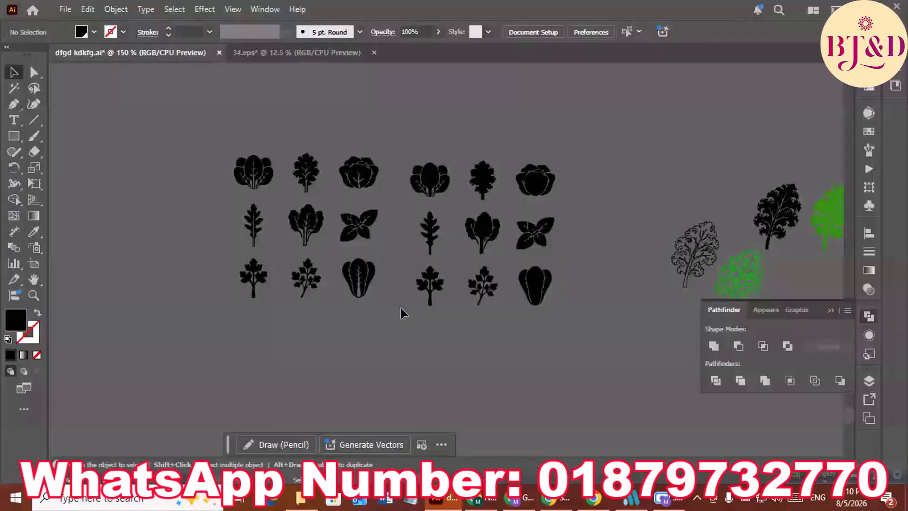
pyautogui.moveTo(291, 359); pyautogui.dragTo(405, 239)
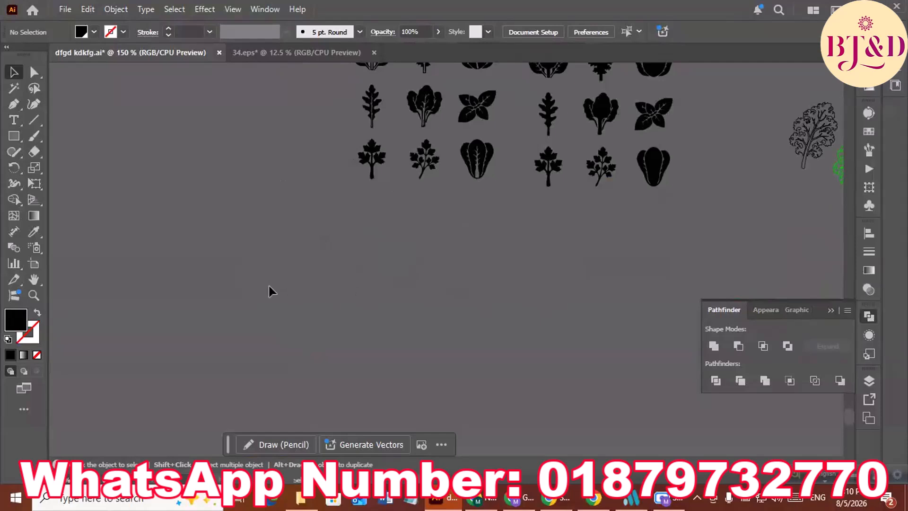
pyautogui.press('a')
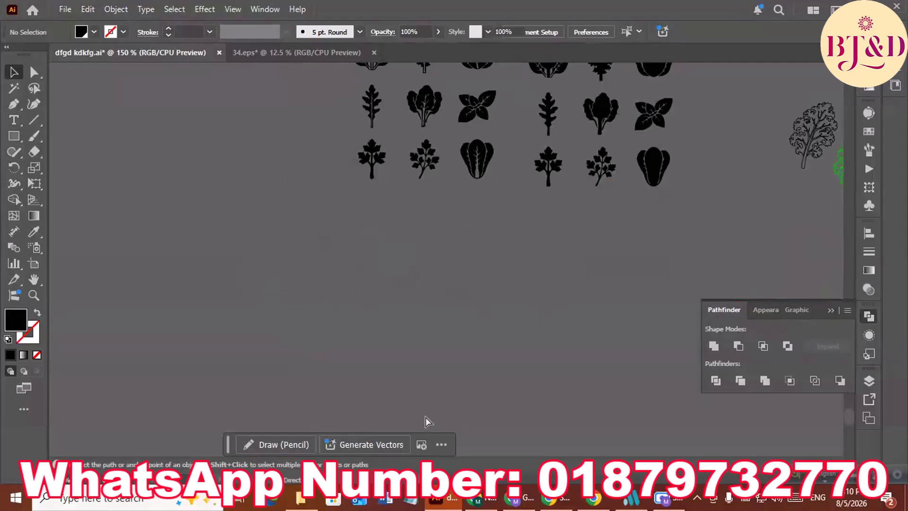
pyautogui.hotkey('ctrl', 'v')
pyautogui.moveTo(719, 260); pyautogui.dragTo(533, 269)
pyautogui.moveTo(479, 279); pyautogui.dragTo(223, 266)
pyautogui.doubleClick(222, 266)
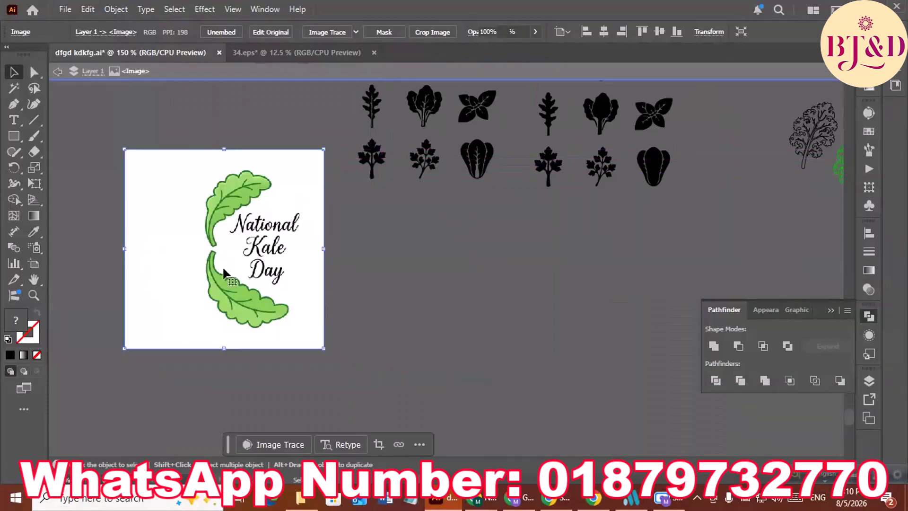
pyautogui.moveTo(296, 303); pyautogui.dragTo(333, 315)
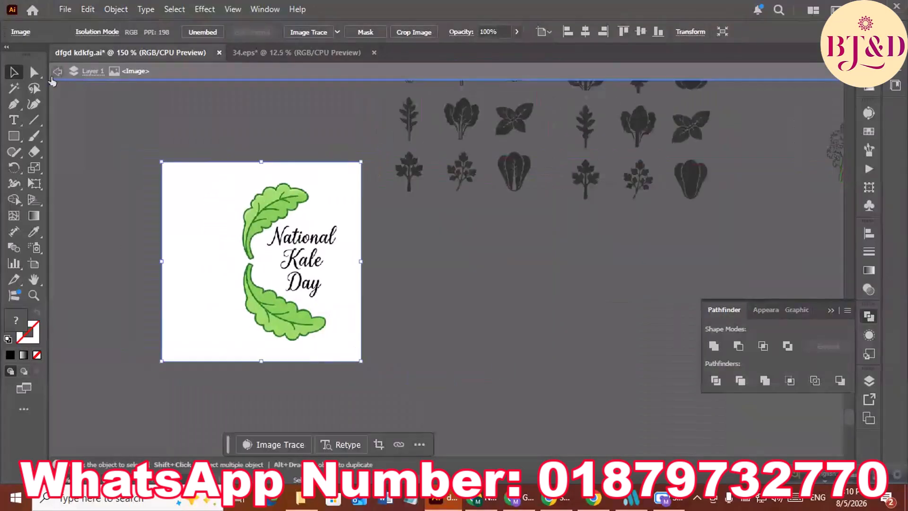
pyautogui.click(57, 71)
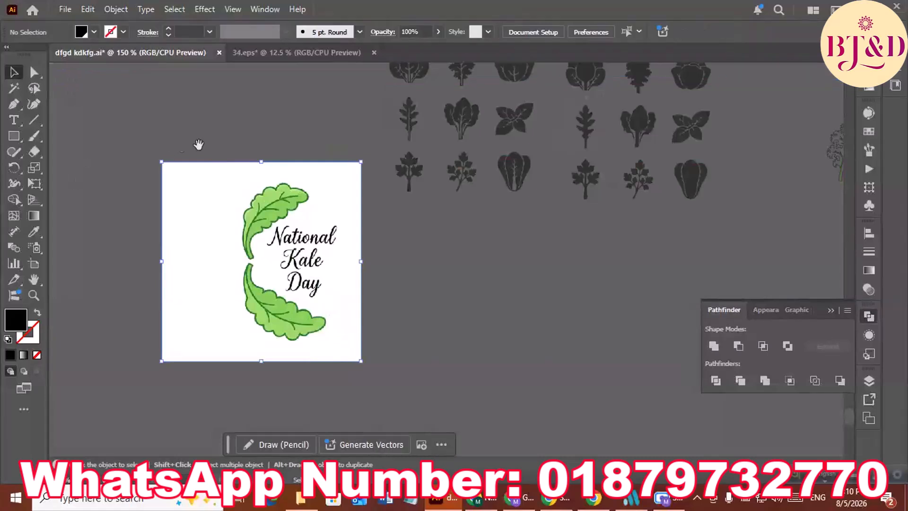
pyautogui.moveTo(182, 147); pyautogui.dragTo(276, 117)
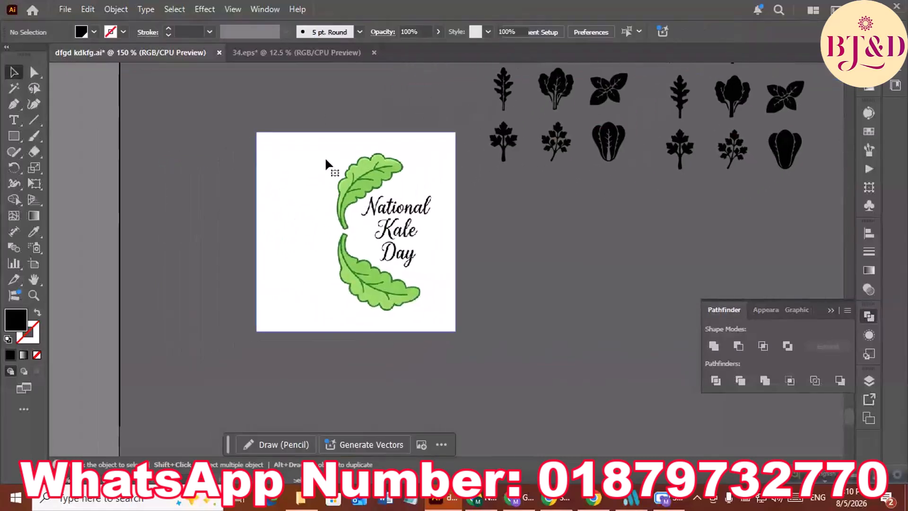
# Step: Trace the pasted National Kale Day image into black-and-white vector shapes and ungroup the result
pyautogui.click(326, 160)
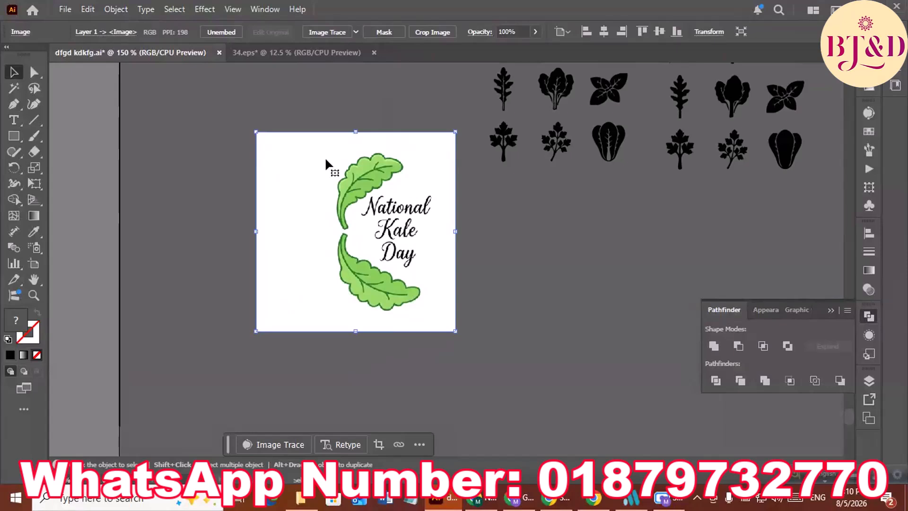
pyautogui.press('F2')
pyautogui.hotkey('ctrl', 'shift', 'g')
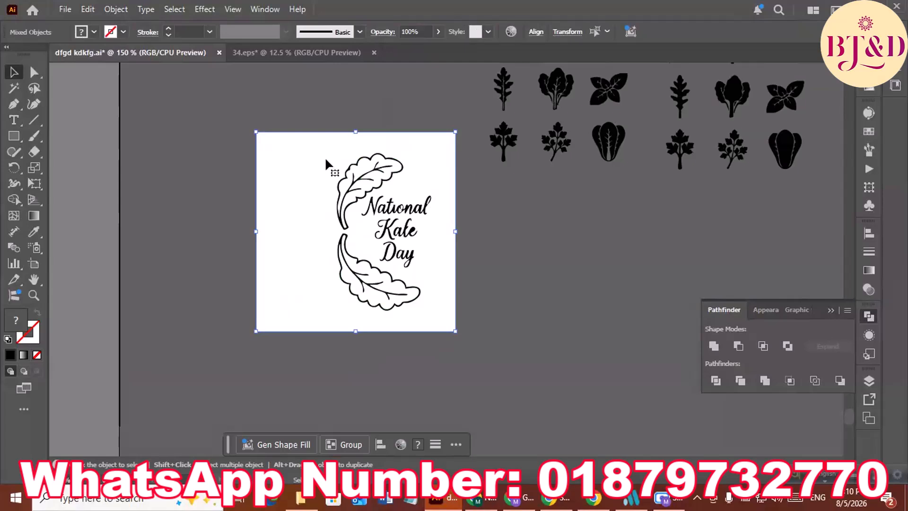
pyautogui.click(64, 116)
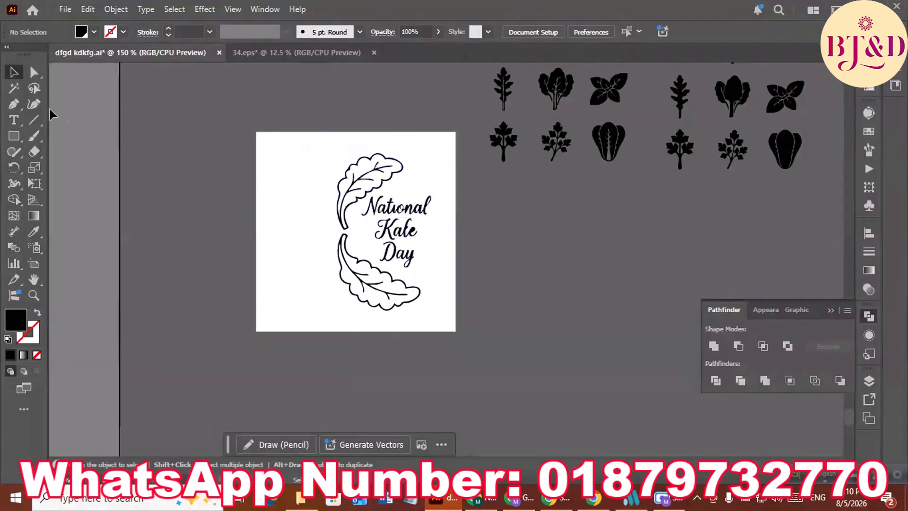
# Step: Select all white areas of the traced design with the Magic Wand and delete them
pyautogui.click(14, 88)
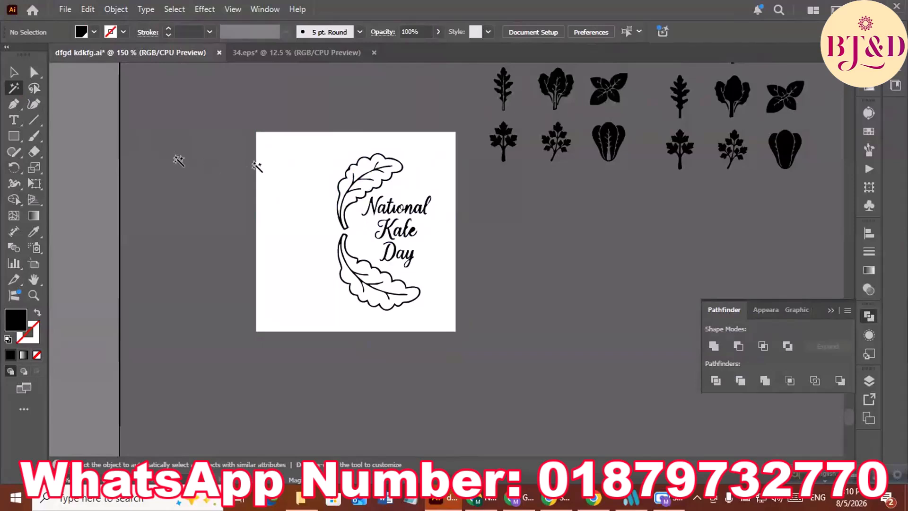
pyautogui.click(269, 166)
pyautogui.press('Delete')
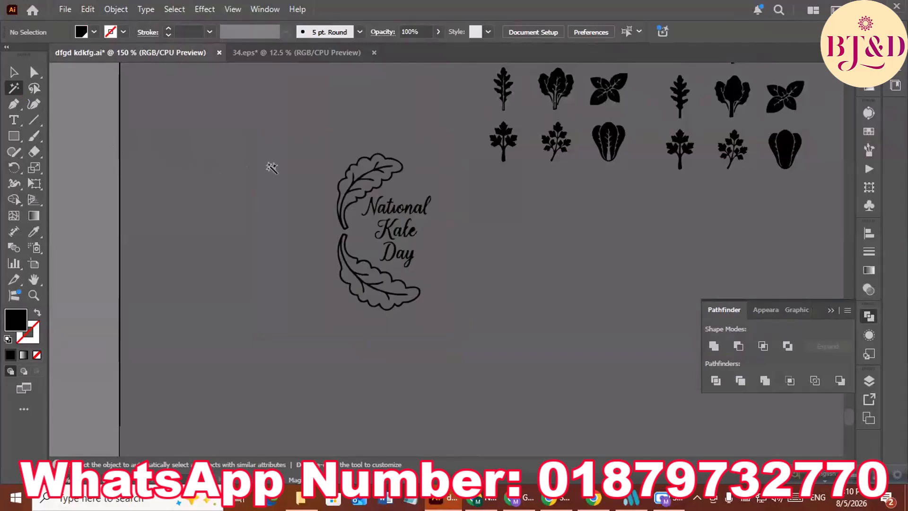
# Step: Draw a black rectangle covering the leaves and lettering, and cut the artwork's shapes out of it
pyautogui.scroll(1, 287, 186)
pyautogui.moveTo(448, 270); pyautogui.dragTo(444, 248)
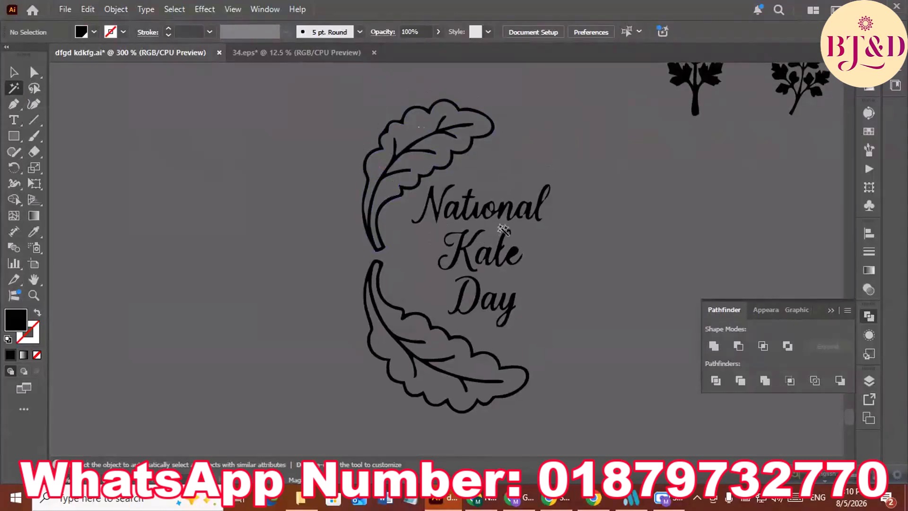
pyautogui.click(13, 72)
pyautogui.scroll(-1, 513, 246)
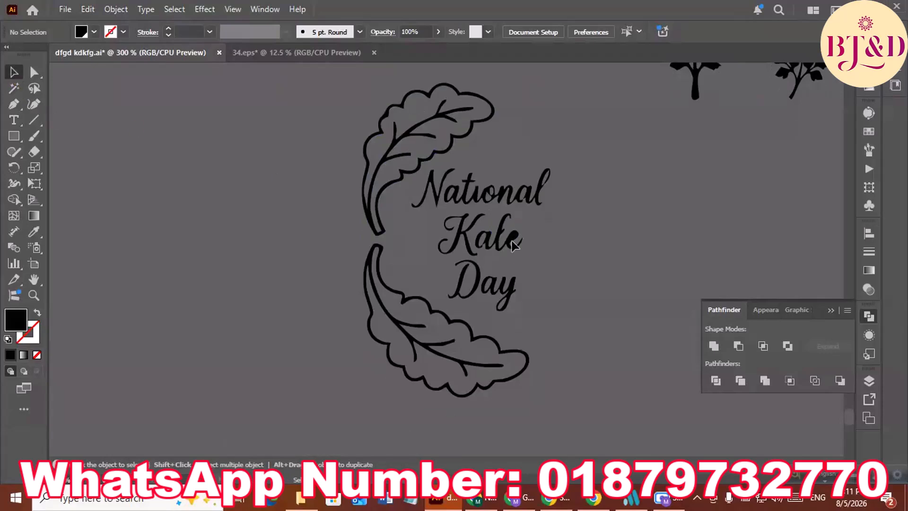
pyautogui.click(10, 136)
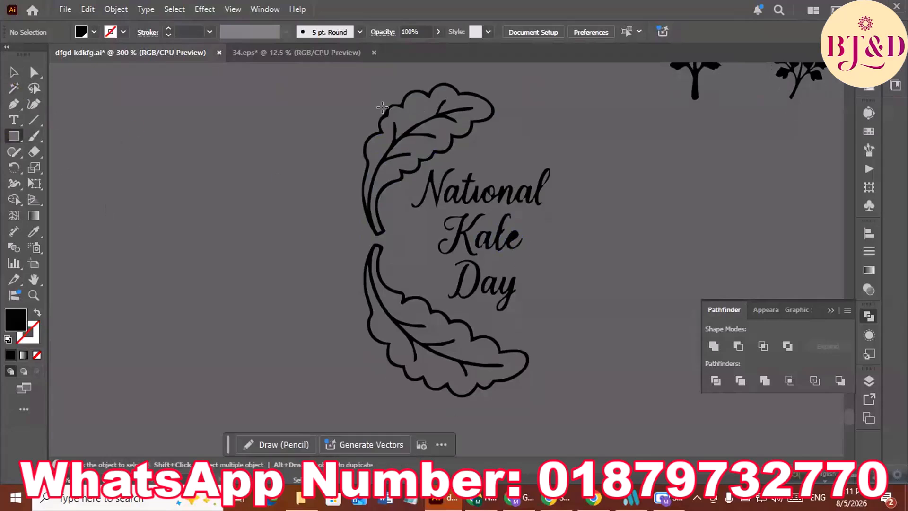
pyautogui.moveTo(291, 68); pyautogui.dragTo(574, 411)
pyautogui.click(13, 72)
pyautogui.moveTo(248, 67); pyautogui.dragTo(598, 412)
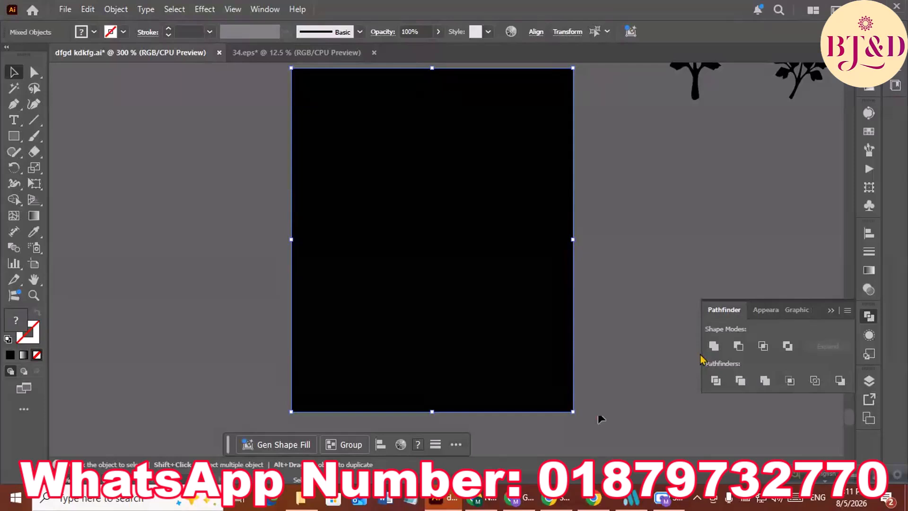
pyautogui.hotkey('ctrl', 'g')
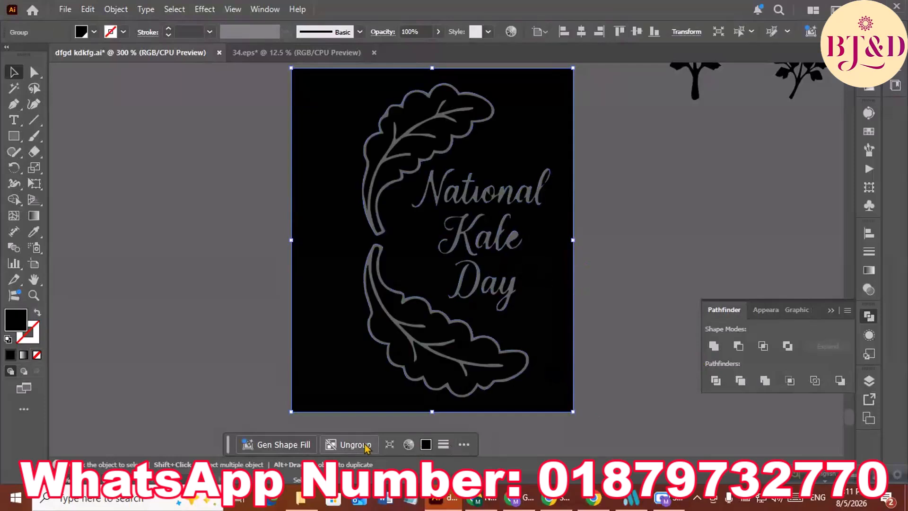
# Step: Release the cut-out rectangle's compound path and delete the outer rectangle, keeping the solid leaf and lettering shapes
pyautogui.click(635, 277)
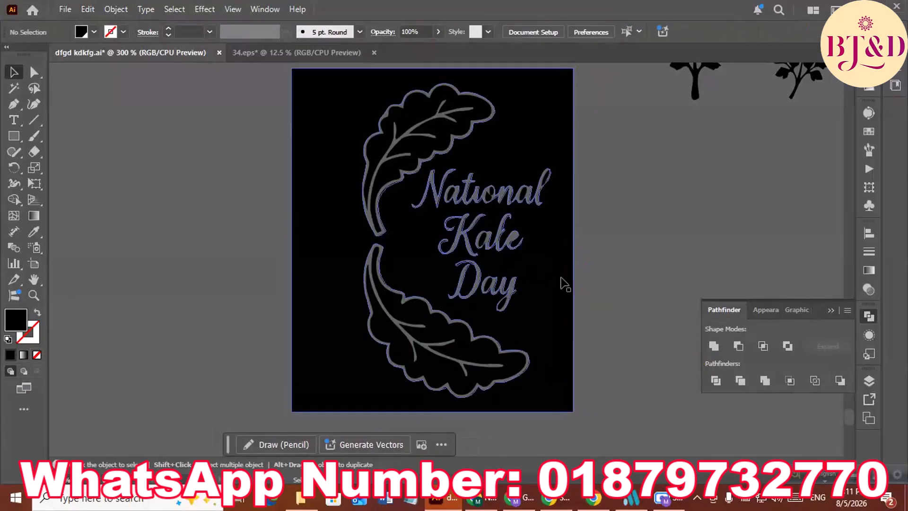
pyautogui.rightClick(561, 279)
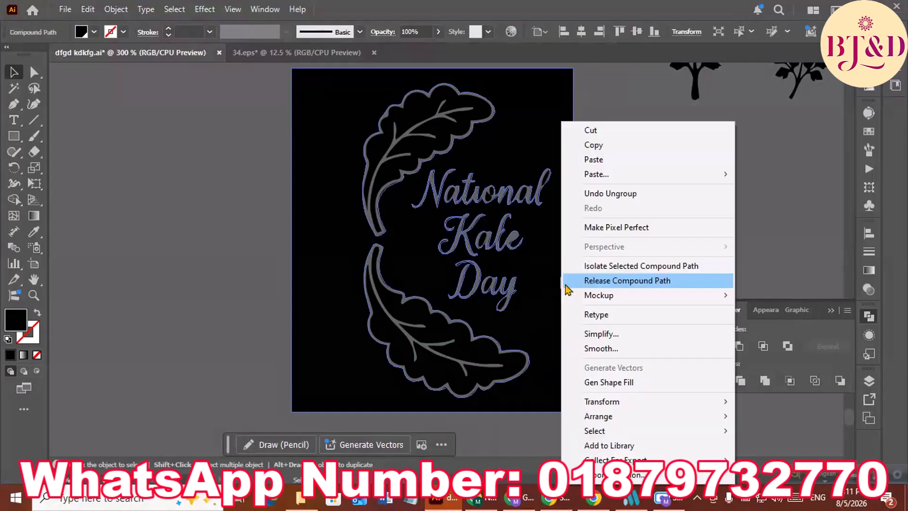
pyautogui.click(615, 281)
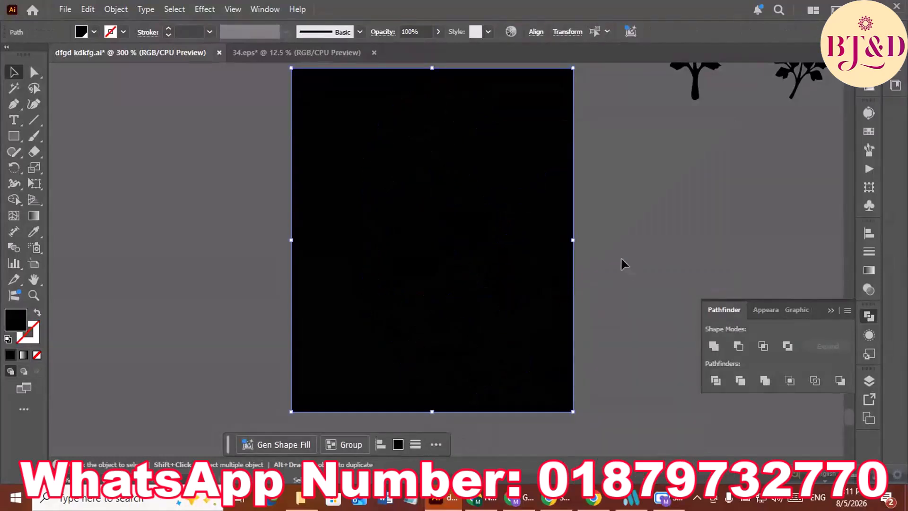
pyautogui.click(626, 260)
pyautogui.click(556, 269)
pyautogui.press('Delete')
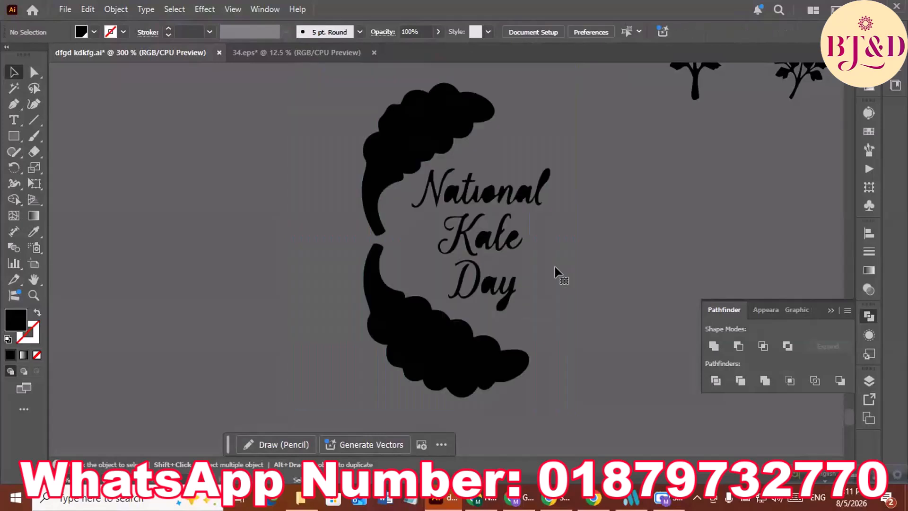
pyautogui.click(313, 58)
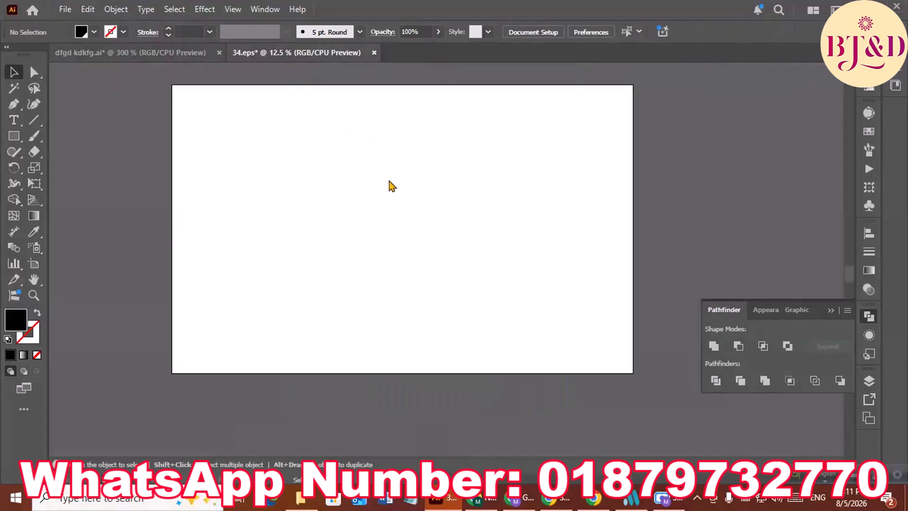
pyautogui.hotkey('ctrl', 'Tab')
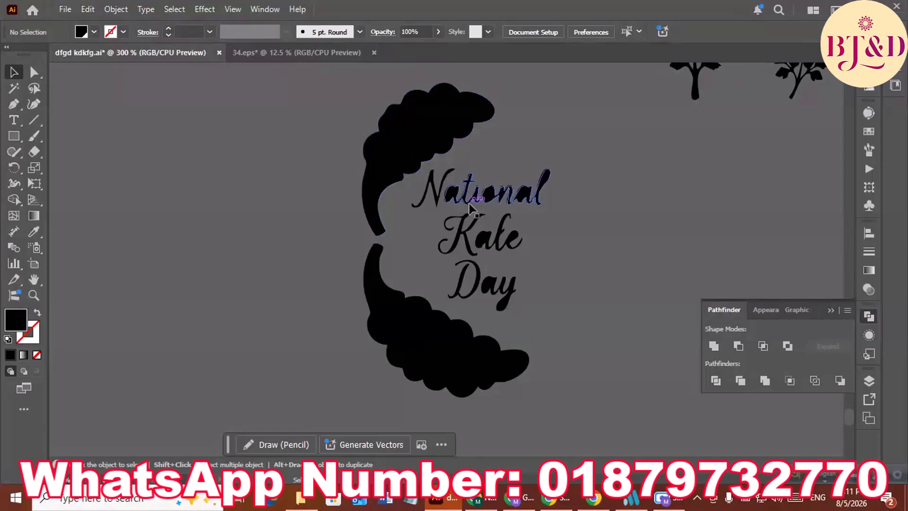
# Step: Duplicate the solid National Kale Day artwork beside the original and unite the leaf shapes of the right-hand design
pyautogui.scroll(1, 470, 204)
pyautogui.moveTo(469, 208); pyautogui.dragTo(423, 213)
pyautogui.scroll(-1, 428, 239)
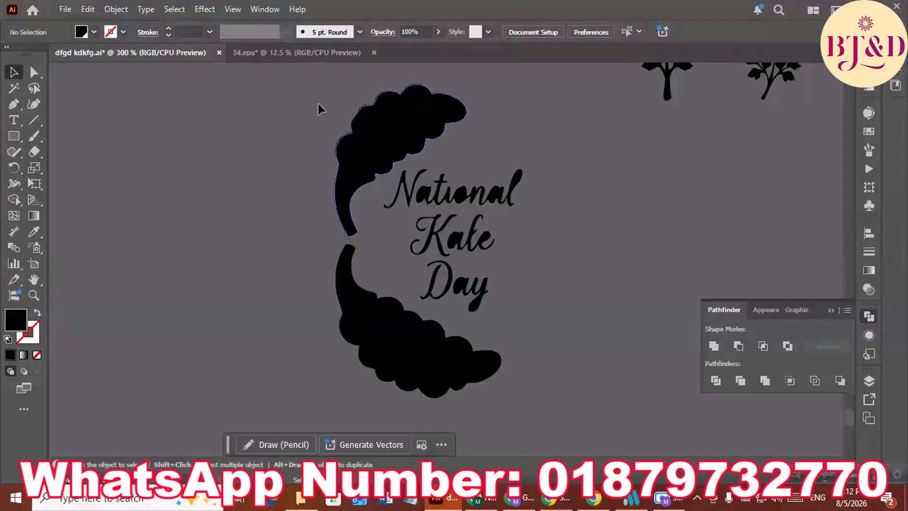
pyautogui.moveTo(311, 89); pyautogui.dragTo(596, 407)
pyautogui.moveTo(417, 283); pyautogui.dragTo(617, 275)
pyautogui.click(601, 290)
pyautogui.moveTo(594, 316); pyautogui.dragTo(340, 291)
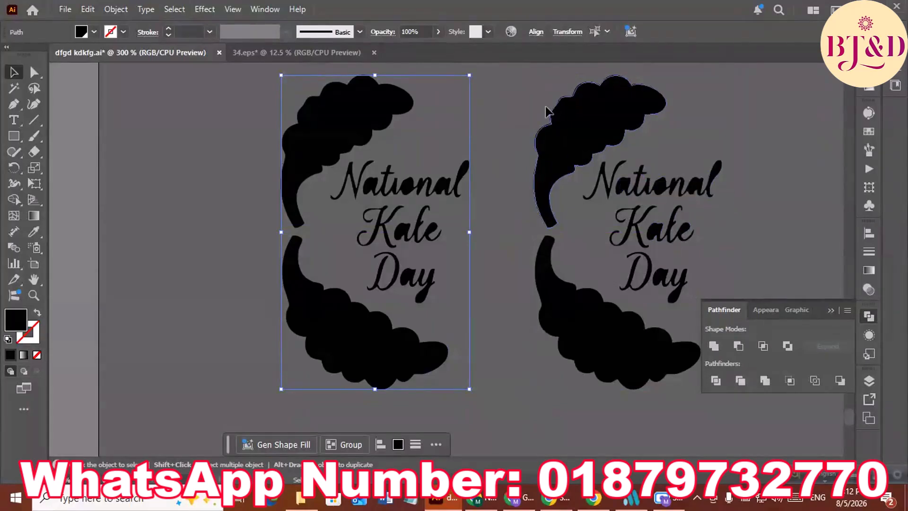
pyautogui.moveTo(538, 93); pyautogui.dragTo(573, 334)
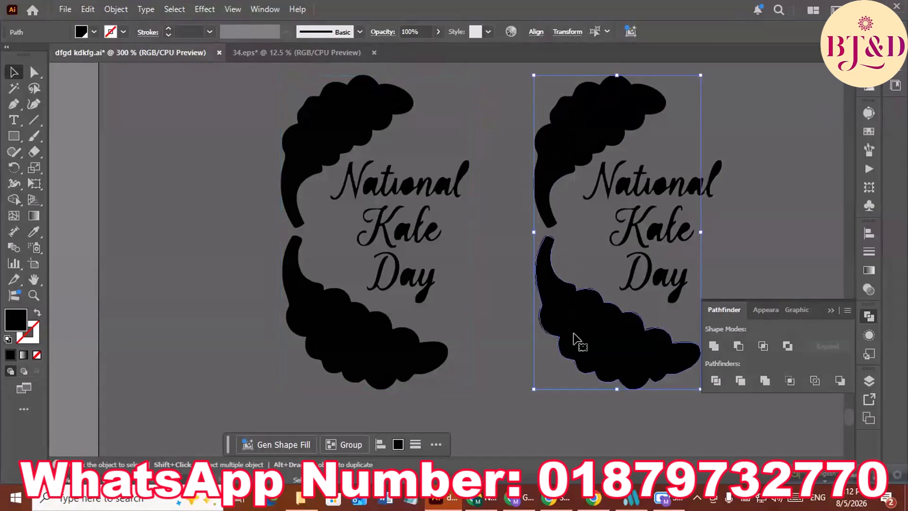
pyautogui.click(714, 347)
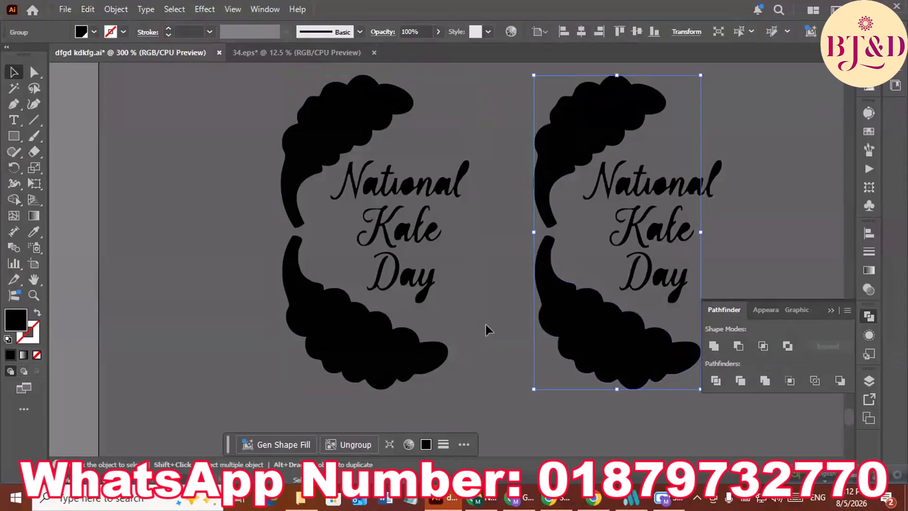
# Step: Divide the left-hand National Kale Day artwork into separate pieces and ungroup them
pyautogui.moveTo(225, 74); pyautogui.dragTo(470, 389)
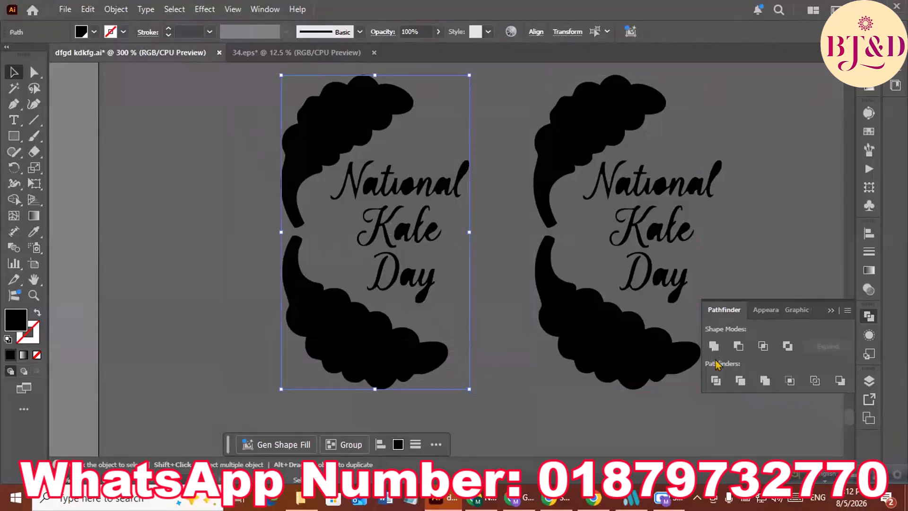
pyautogui.hotkey('ctrl', 'g')
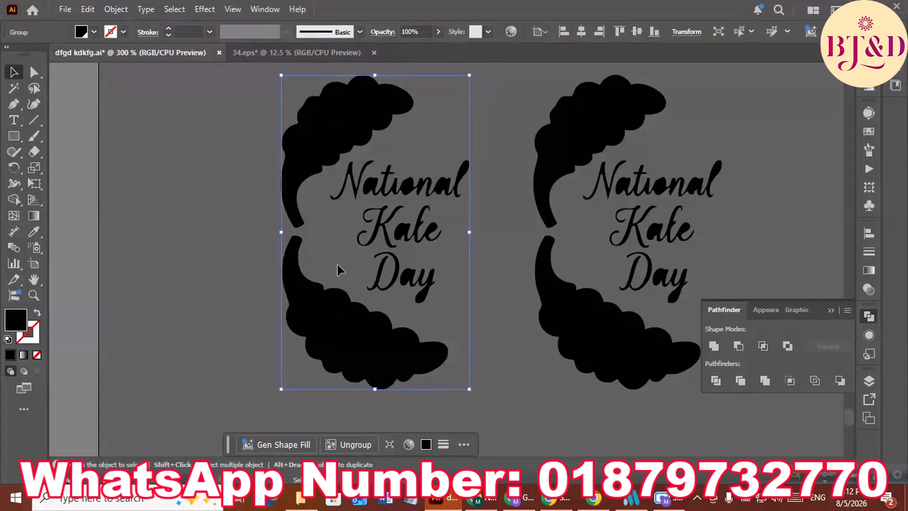
pyautogui.click(348, 445)
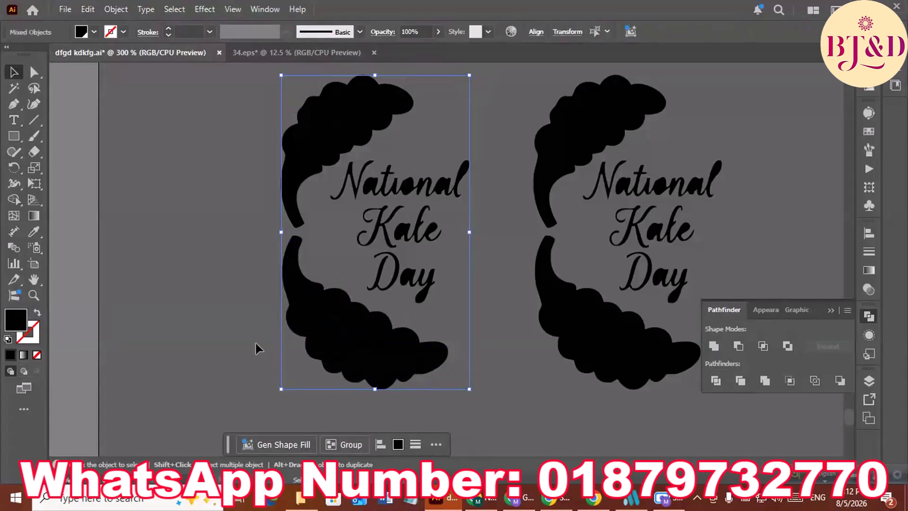
# Step: Delete the inner fill pieces of both leaves in the left-hand design, keeping only their outlines and veins
pyautogui.hotkey('ctrl', 'shift', 'a')
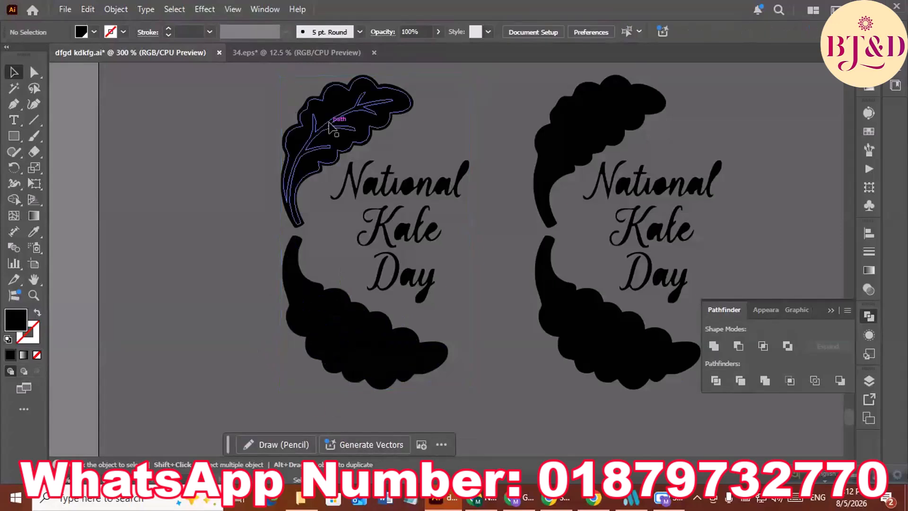
pyautogui.click(330, 127)
pyautogui.press('Delete')
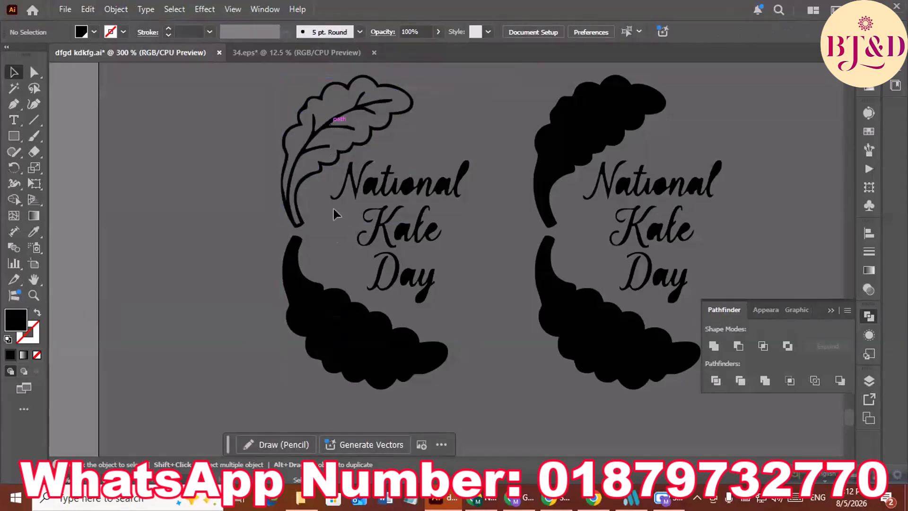
pyautogui.doubleClick(343, 316)
pyautogui.press('Delete')
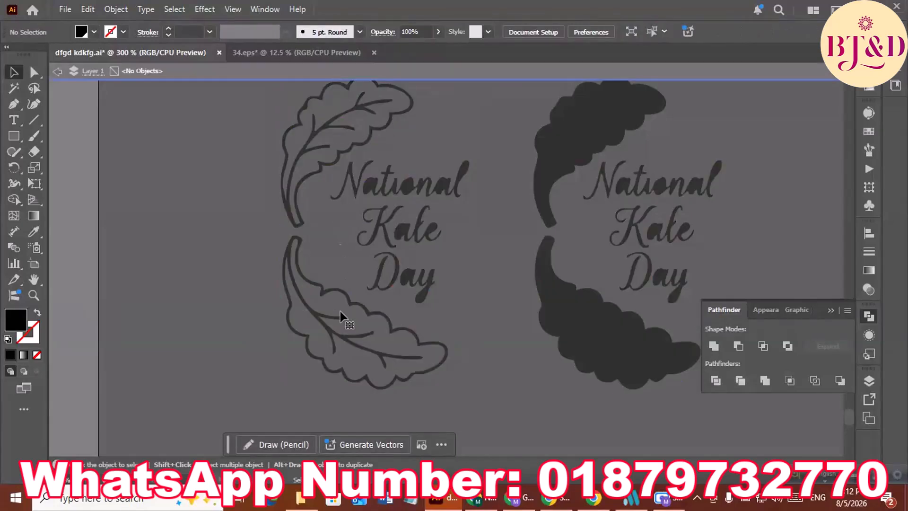
pyautogui.click(56, 73)
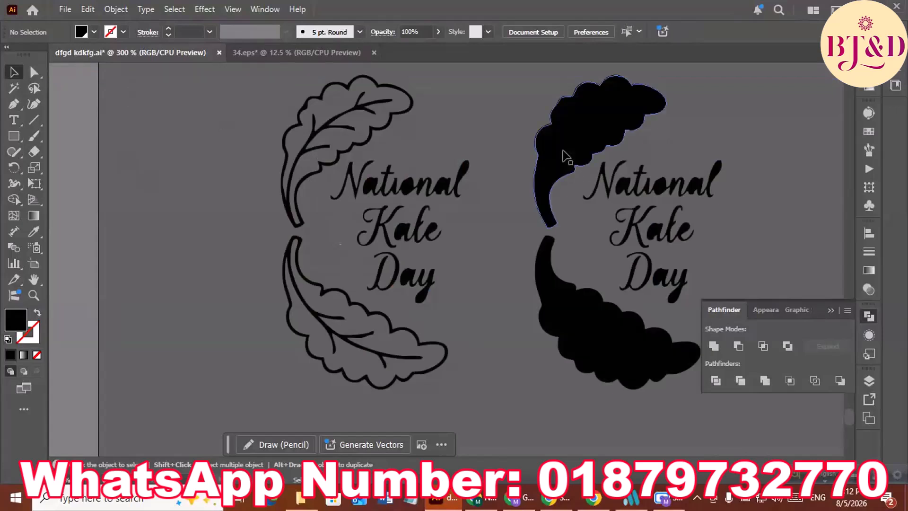
# Step: Delete the filled pieces inside the letters a, o and l of "National" in the left-hand design
pyautogui.scroll(2, 357, 208)
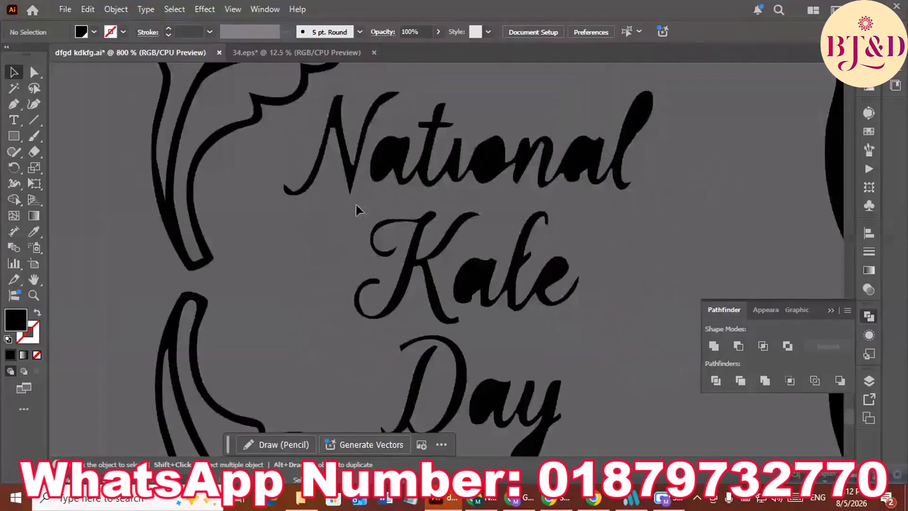
pyautogui.moveTo(468, 179); pyautogui.dragTo(344, 212)
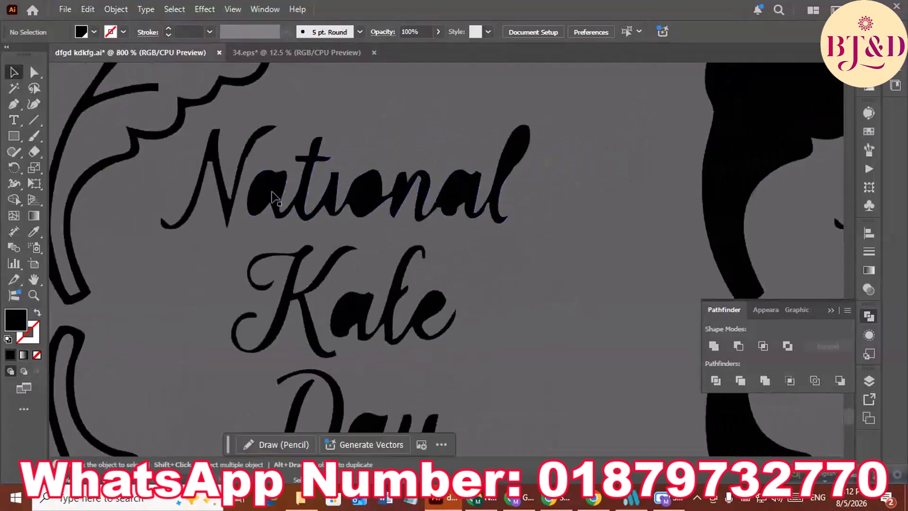
pyautogui.click(270, 191)
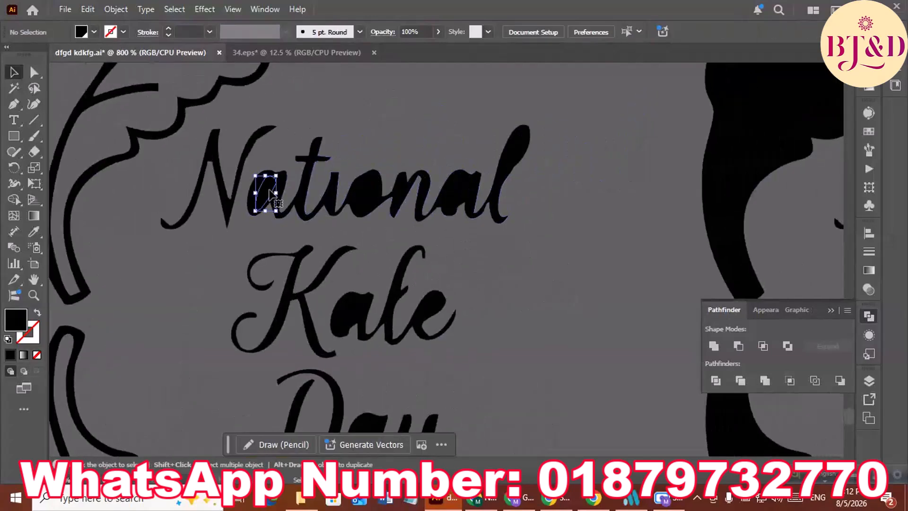
pyautogui.press('Delete')
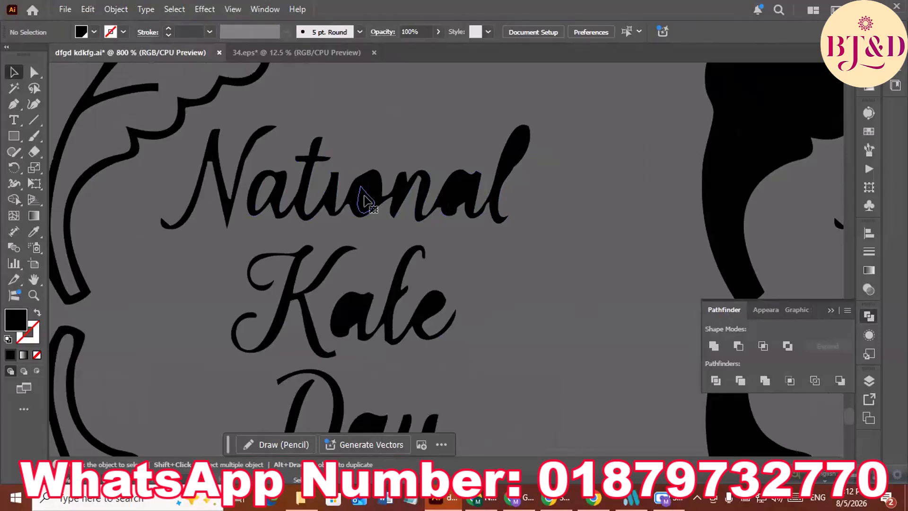
pyautogui.click(364, 199)
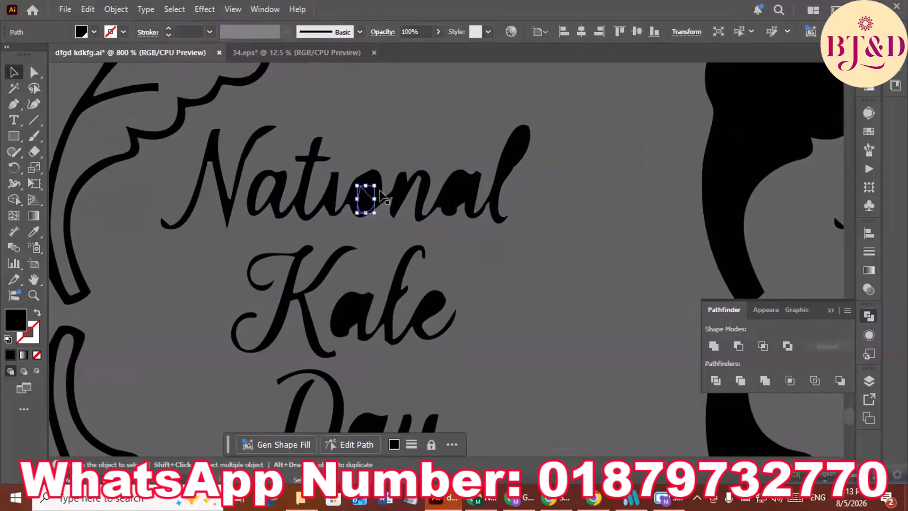
pyautogui.press('Delete')
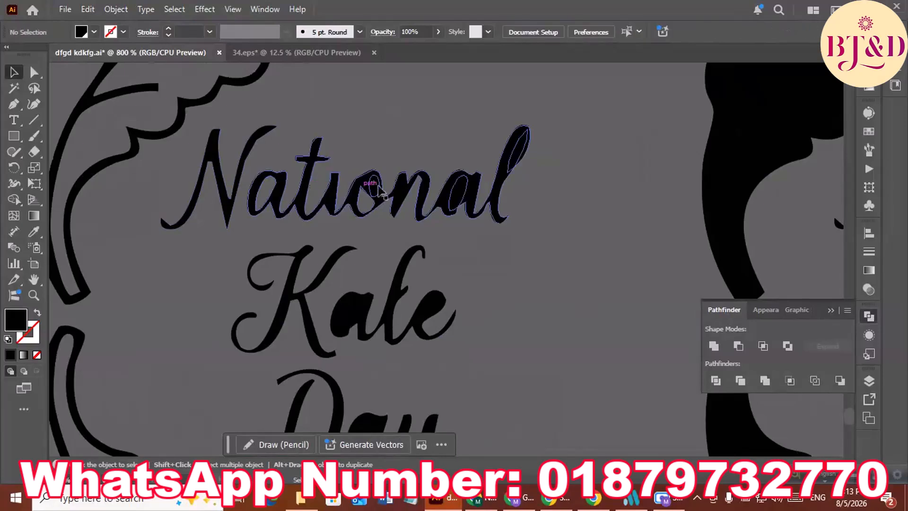
pyautogui.click(374, 186)
pyautogui.press('Delete')
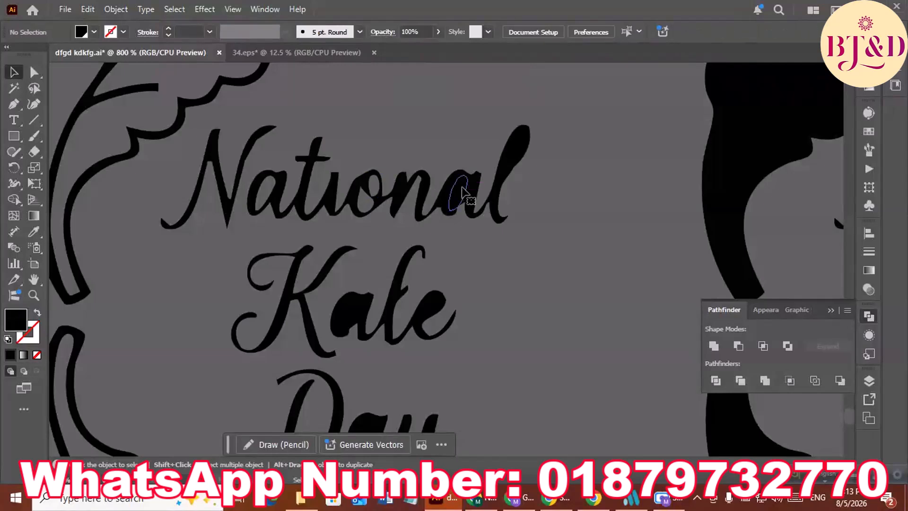
pyautogui.click(514, 156)
pyautogui.press('Delete')
pyautogui.scroll(-3, 365, 178)
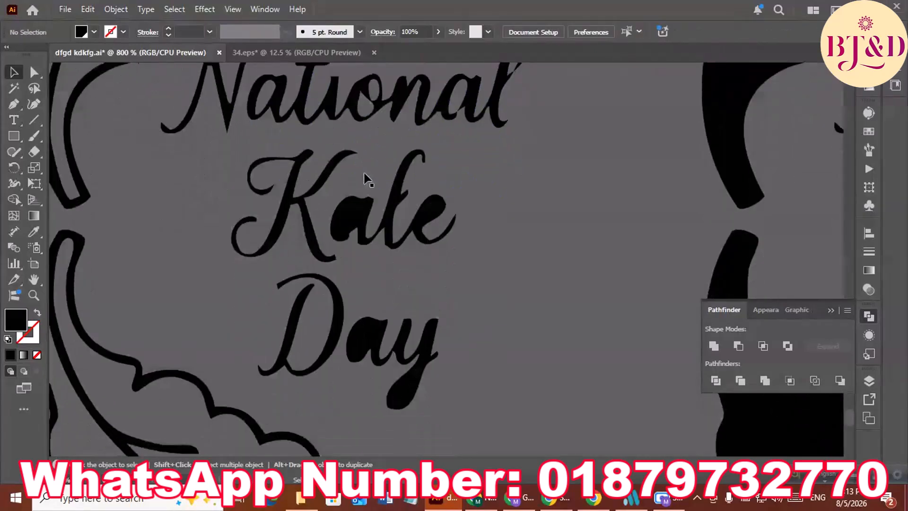
# Step: Delete the filled pieces inside the a of "Kale" and the a and y of "Day" in the left-hand design
pyautogui.click(352, 220)
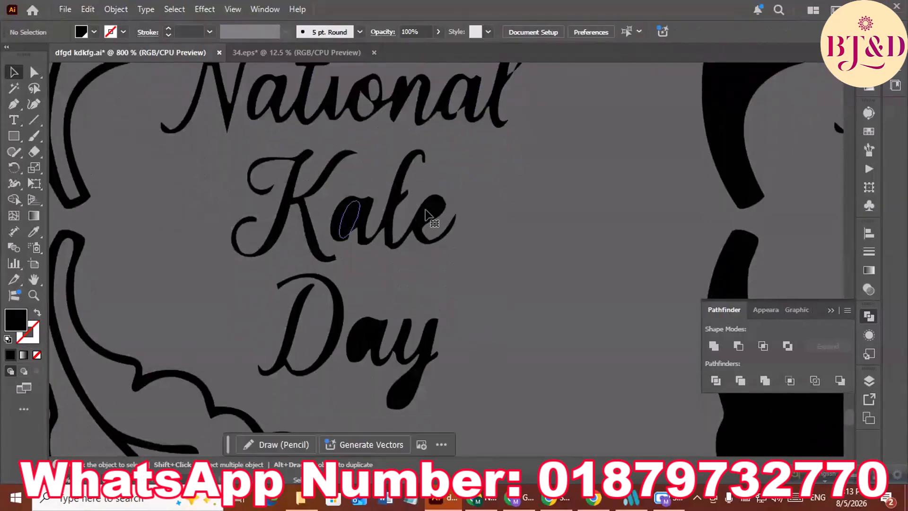
pyautogui.press('Delete')
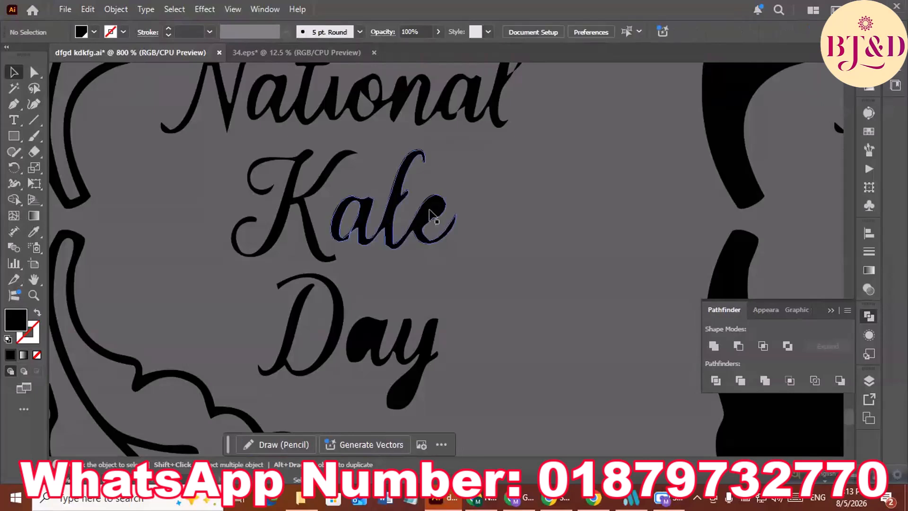
pyautogui.scroll(-2, 416, 227)
pyautogui.click(372, 282)
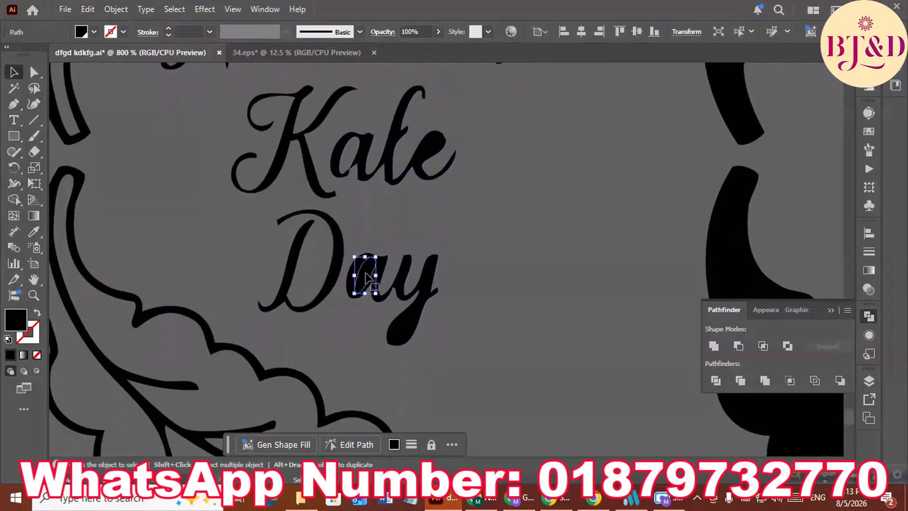
pyautogui.press('Delete')
pyautogui.click(403, 334)
pyautogui.press('Delete')
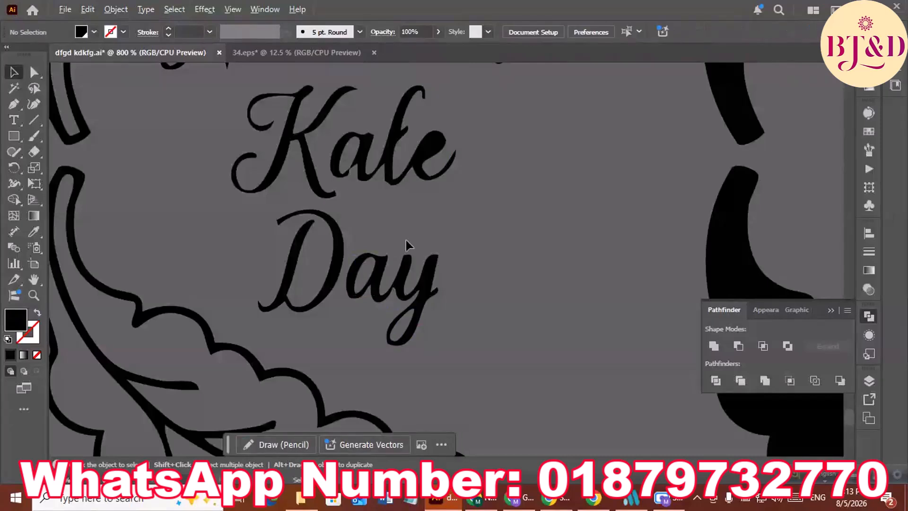
pyautogui.scroll(3, 406, 240)
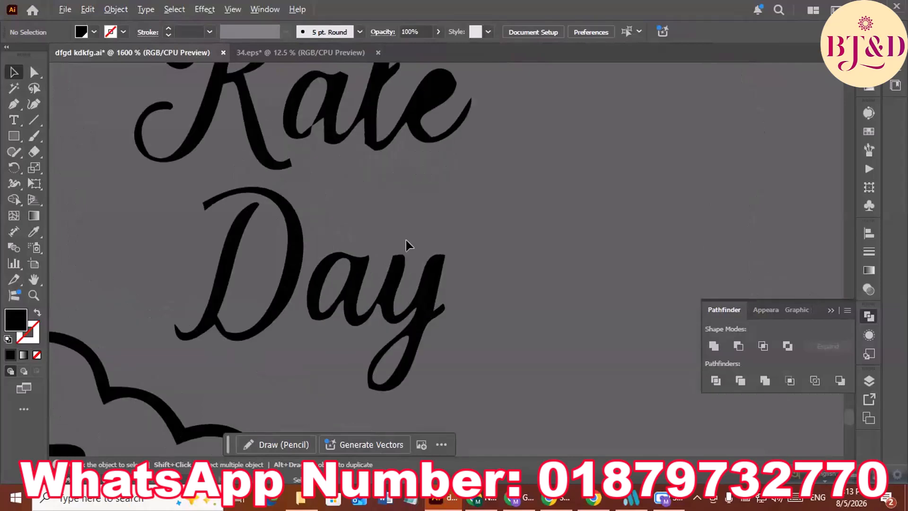
pyautogui.scroll(-2, 396, 229)
pyautogui.moveTo(391, 156); pyautogui.dragTo(426, 254)
pyautogui.moveTo(423, 167); pyautogui.dragTo(433, 229)
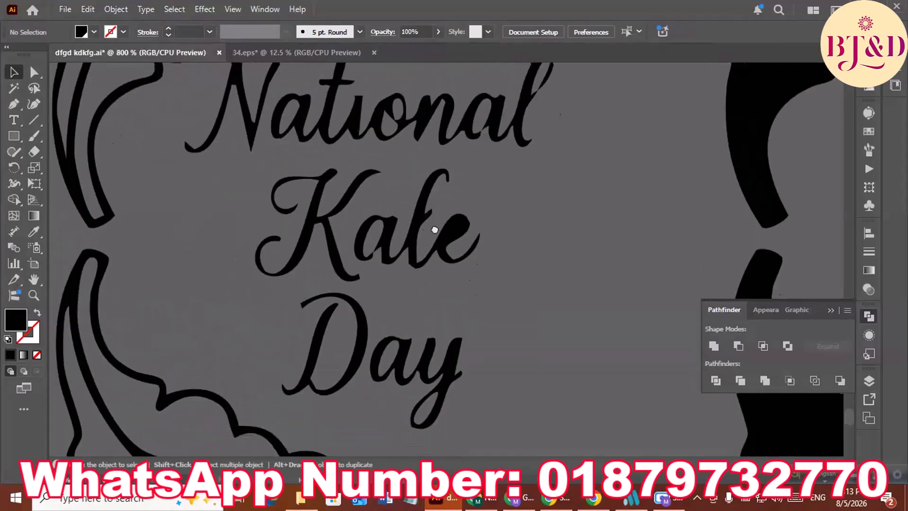
# Step: Draw a small black circle with the Ellipse tool as the dot above the i of "National" in the left-hand design
pyautogui.scroll(2, 433, 142)
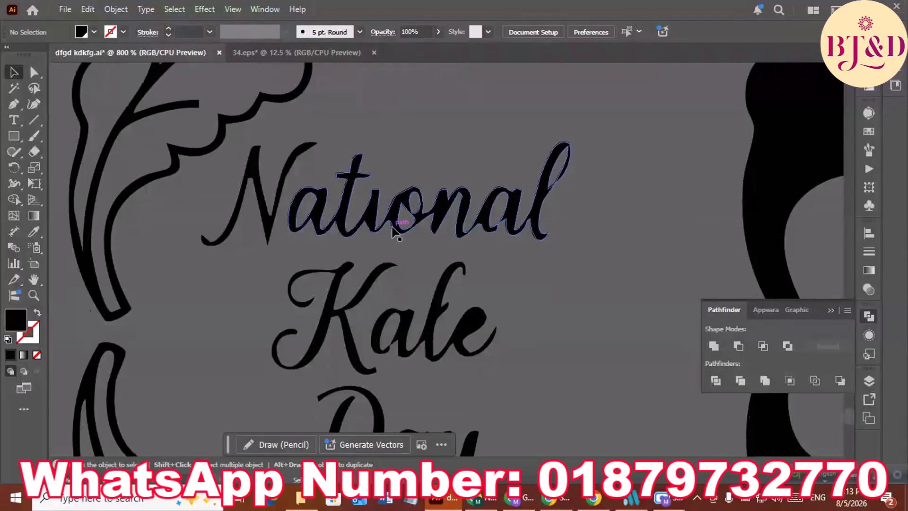
pyautogui.scroll(1, 392, 228)
pyautogui.moveTo(355, 196); pyautogui.dragTo(440, 259)
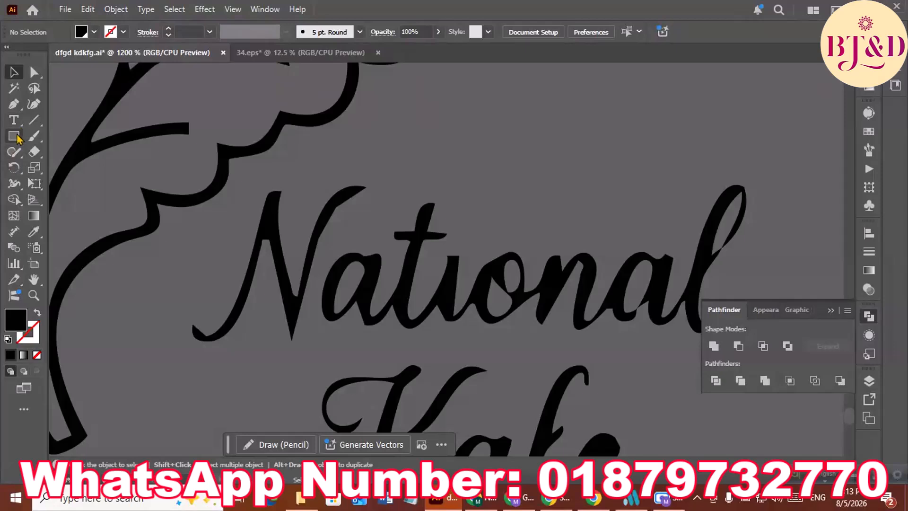
pyautogui.moveTo(17, 138); pyautogui.dragTo(57, 169)
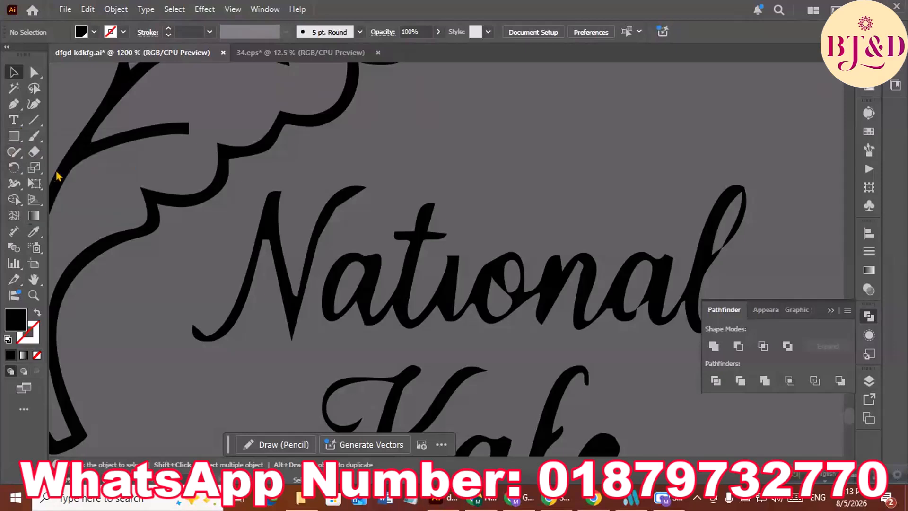
pyautogui.moveTo(456, 237); pyautogui.dragTo(463, 244)
pyautogui.click(14, 72)
pyautogui.click(439, 165)
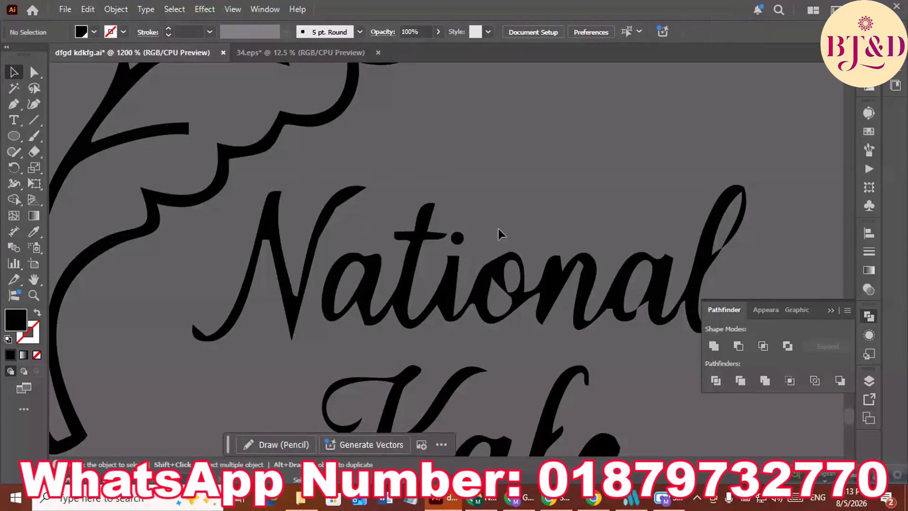
# Step: Group all the letter pieces and the i dot of "National" in the left-hand design
pyautogui.scroll(-4, 559, 285)
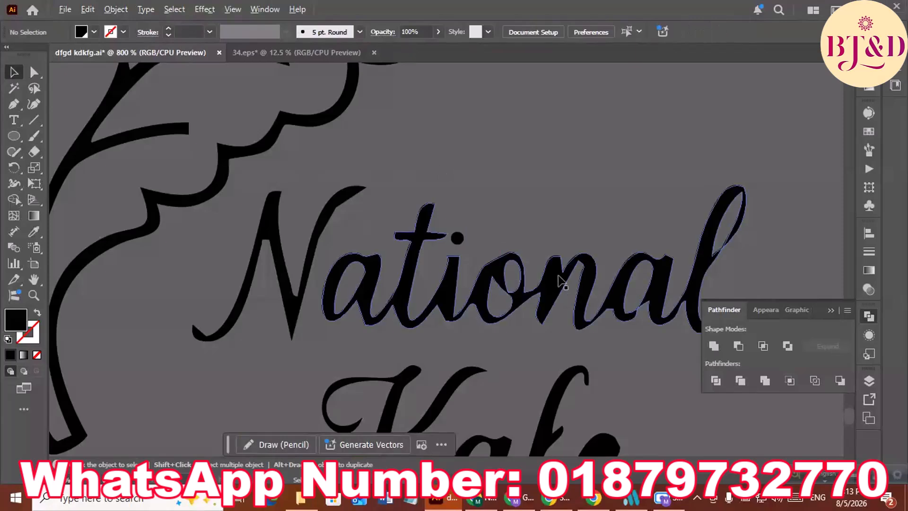
pyautogui.scroll(-3, 532, 255)
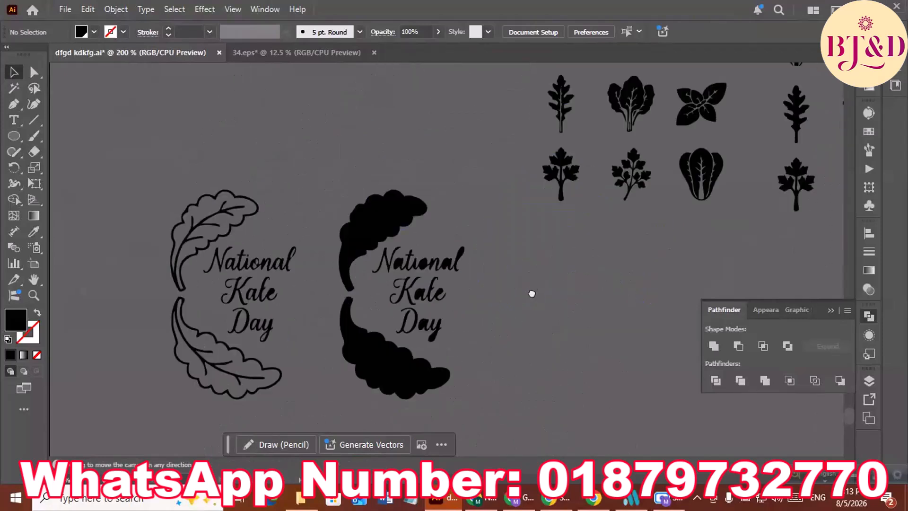
pyautogui.scroll(-2, 520, 265)
pyautogui.scroll(2, 487, 218)
pyautogui.moveTo(486, 234); pyautogui.dragTo(538, 251)
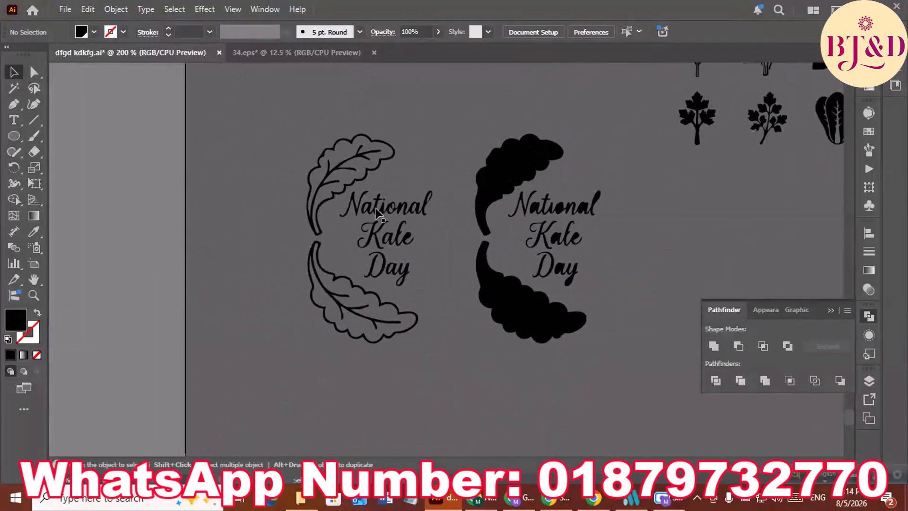
pyautogui.click(434, 209)
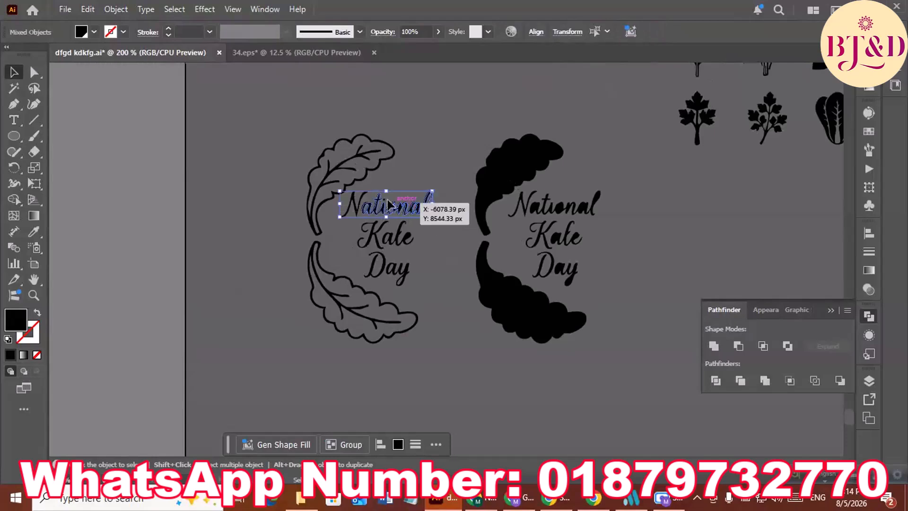
pyautogui.scroll(1, 390, 207)
pyautogui.scroll(1, 377, 212)
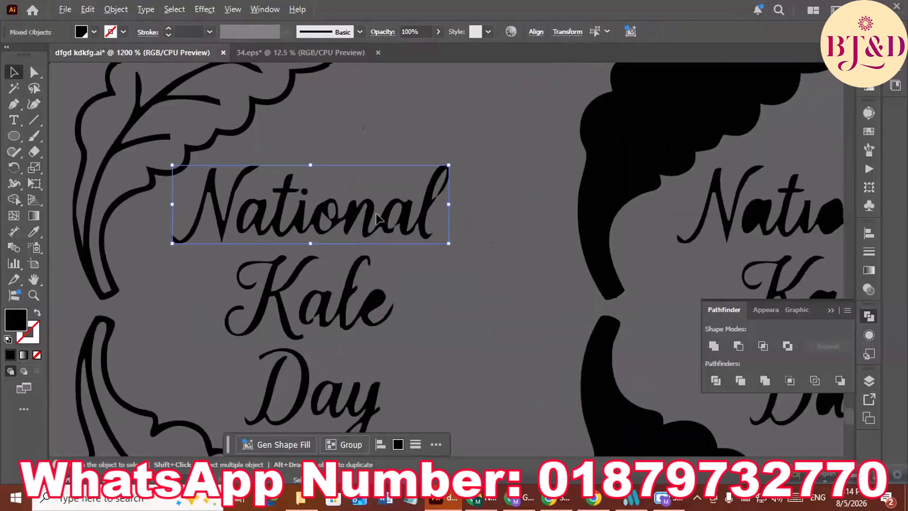
pyautogui.moveTo(431, 261); pyautogui.dragTo(480, 277)
pyautogui.moveTo(303, 244); pyautogui.dragTo(340, 227)
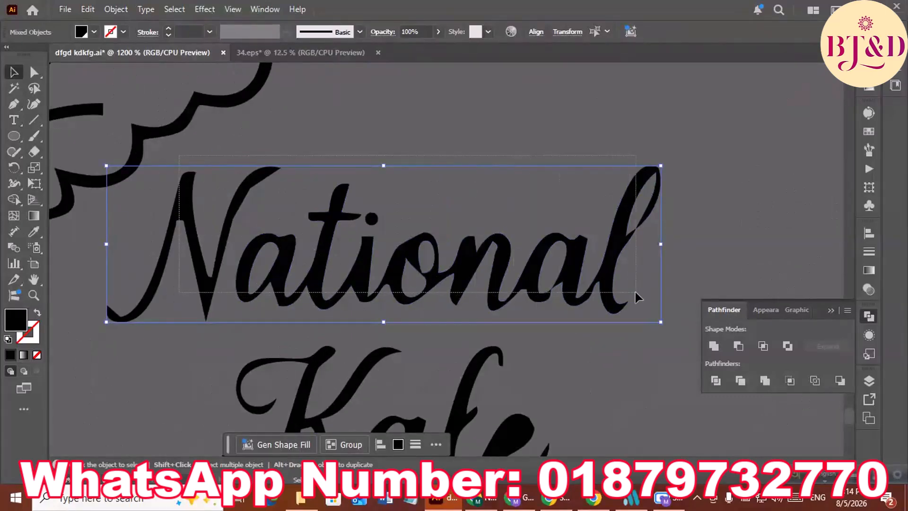
pyautogui.press('a')
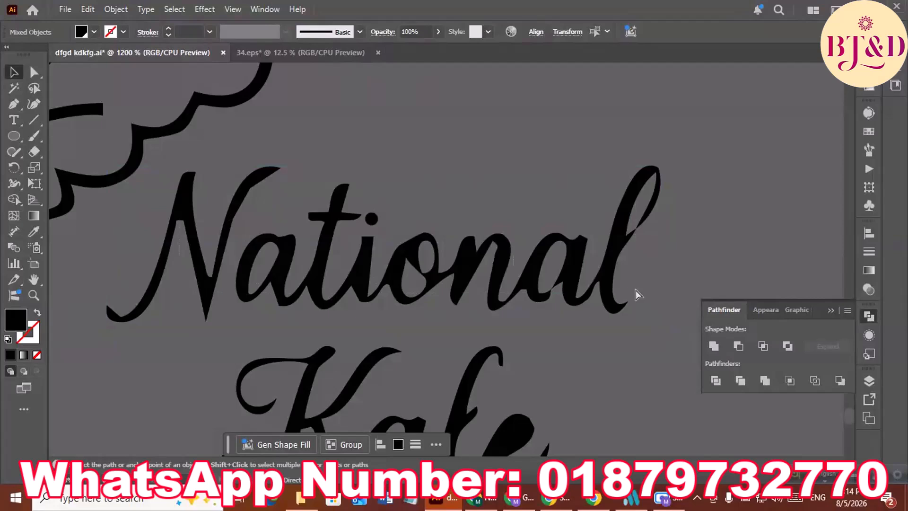
pyautogui.press('v')
pyautogui.click(504, 265)
# Step: Group the letter pieces of the word "Kale" in the left-hand design
pyautogui.scroll(-5, 505, 265)
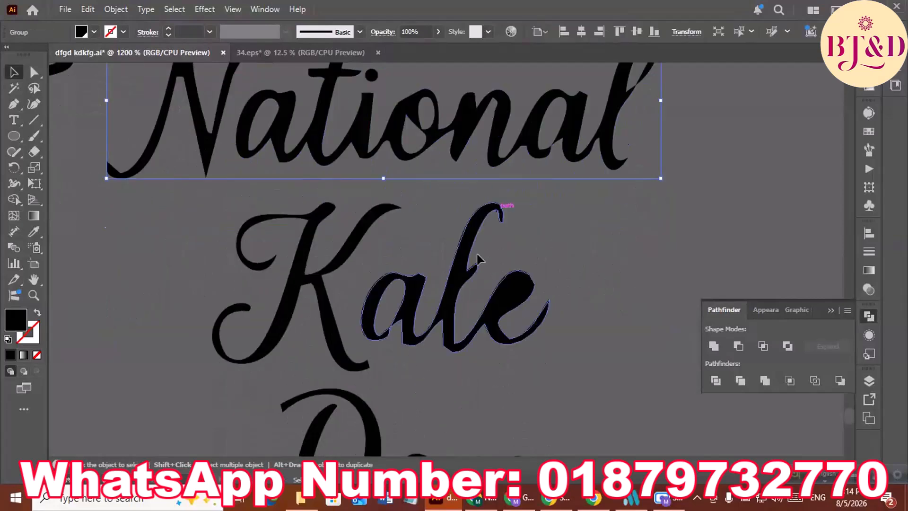
pyautogui.moveTo(202, 225); pyautogui.dragTo(463, 324)
pyautogui.moveTo(549, 349); pyautogui.dragTo(549, 350)
pyautogui.press('a')
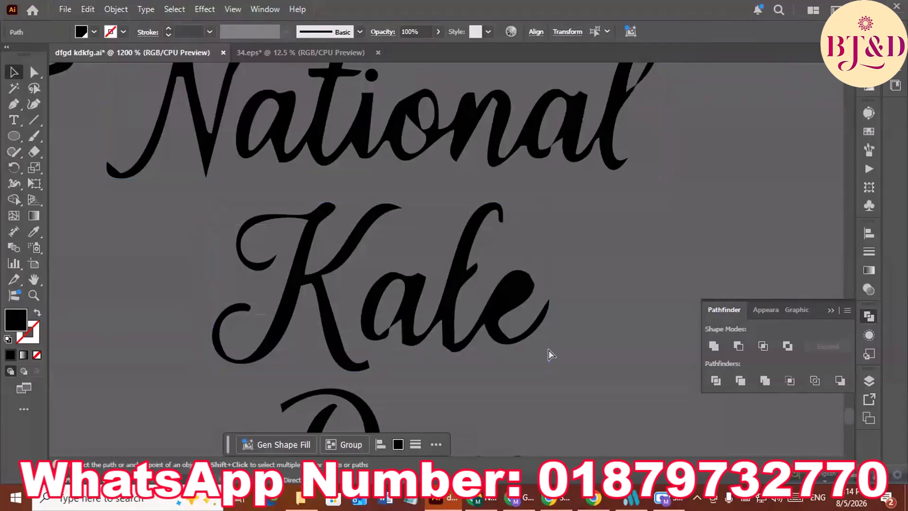
pyautogui.hotkey('ctrl', 'g')
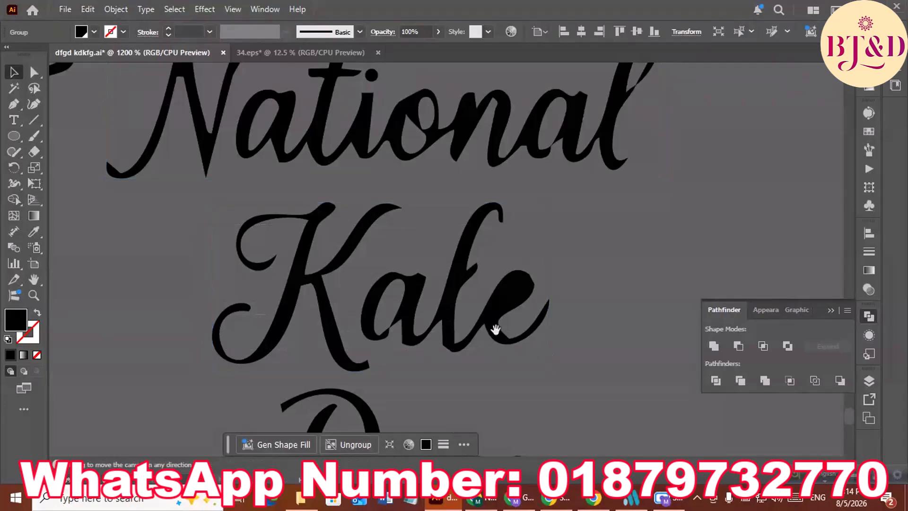
# Step: Group the letter pieces of the word "Day" in the left-hand design
pyautogui.moveTo(494, 330); pyautogui.dragTo(498, 219)
pyautogui.moveTo(435, 258); pyautogui.dragTo(459, 194)
pyautogui.moveTo(297, 255); pyautogui.dragTo(585, 352)
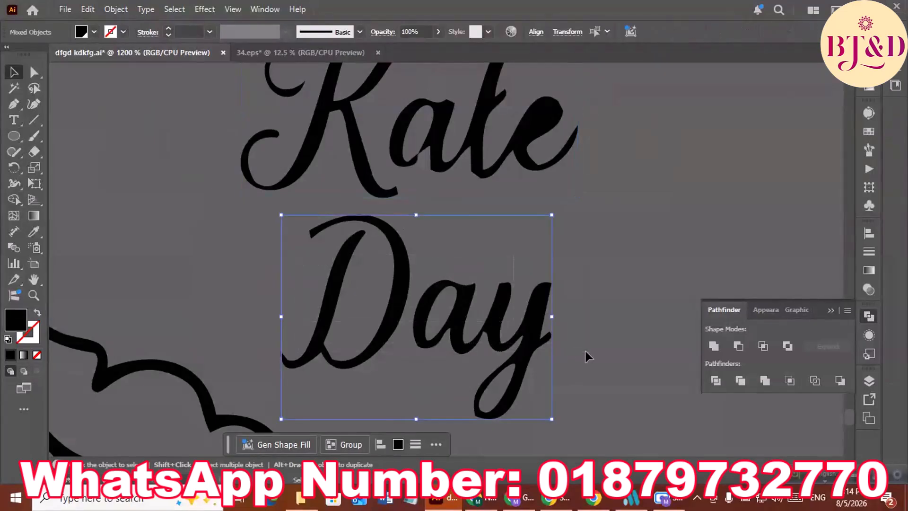
pyautogui.moveTo(308, 249); pyautogui.dragTo(498, 228)
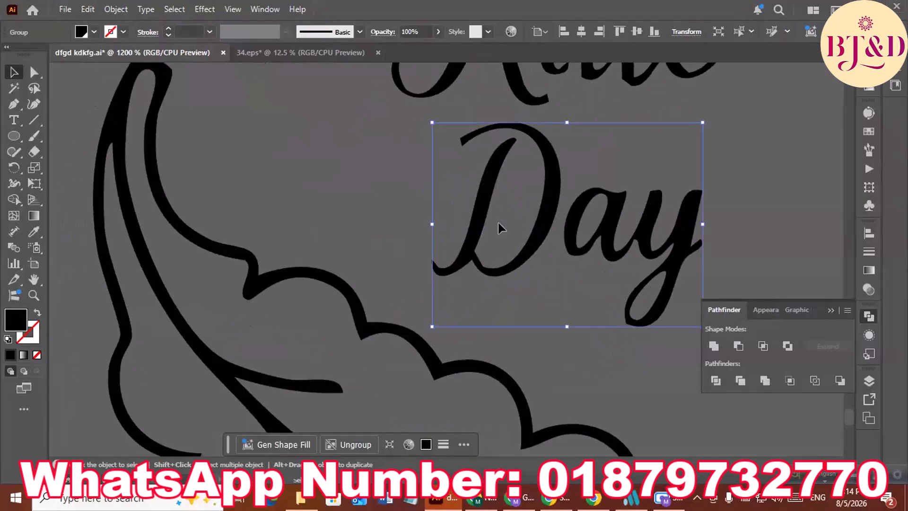
# Step: Group the two outlined leaves, and group them with the three words into one complete left-hand design
pyautogui.scroll(-2, 487, 223)
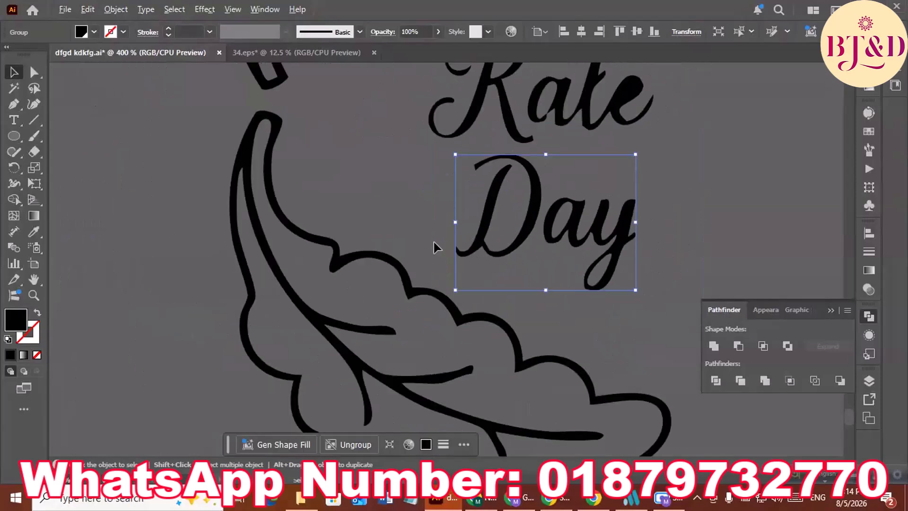
pyautogui.scroll(-3, 433, 242)
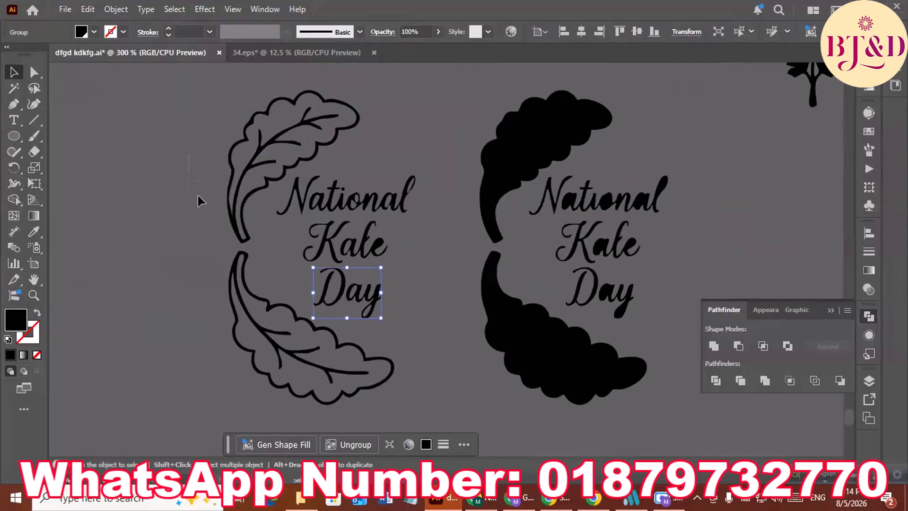
pyautogui.click(272, 347)
pyautogui.press('a')
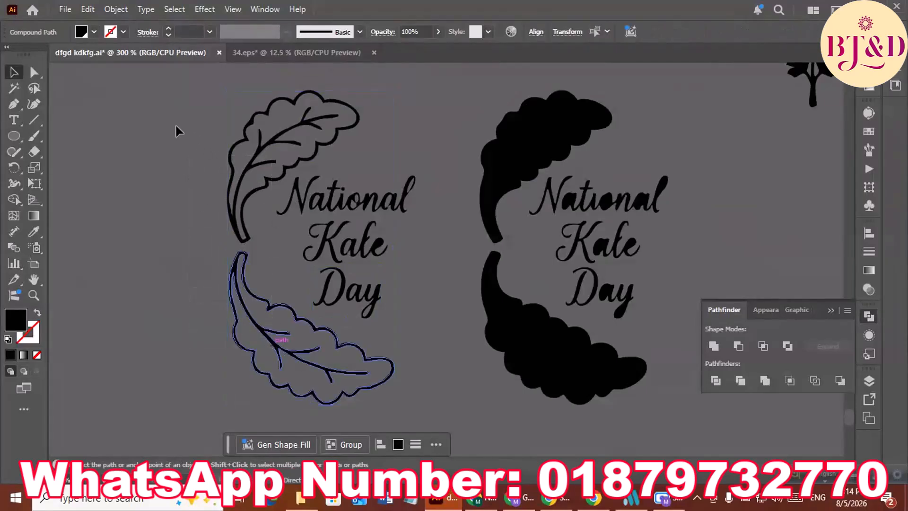
pyautogui.hotkey('ctrl', 'g')
pyautogui.press('a')
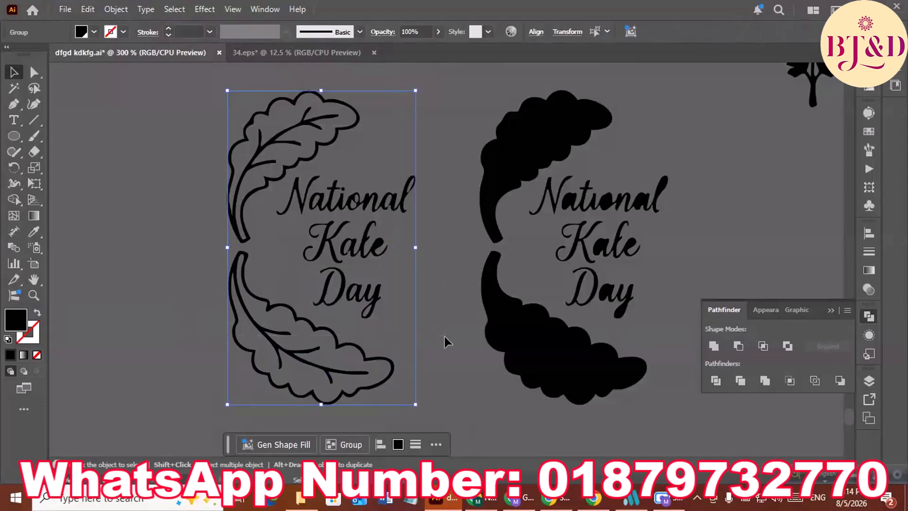
pyautogui.hotkey('ctrl', 'g')
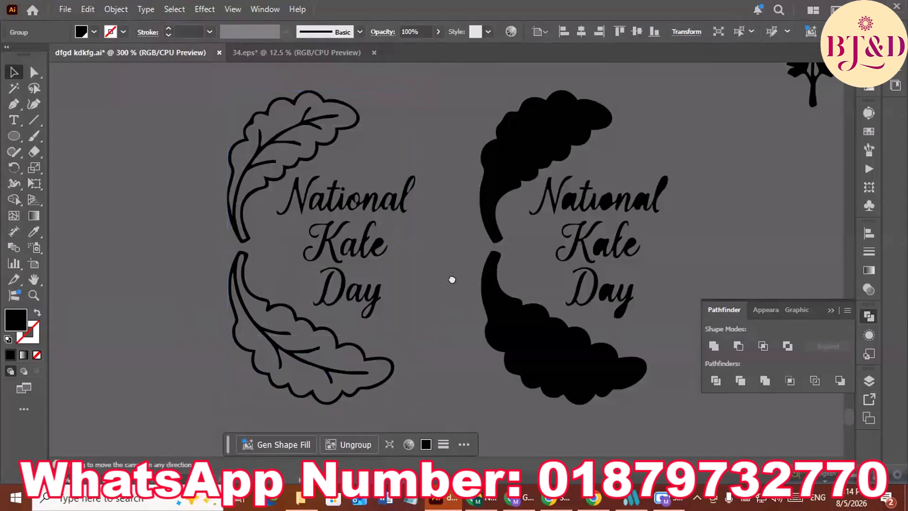
# Step: Move the grouped outlined design farther away from the solid National Kale Day design
pyautogui.moveTo(452, 280); pyautogui.dragTo(356, 289)
pyautogui.moveTo(275, 269); pyautogui.dragTo(365, 251)
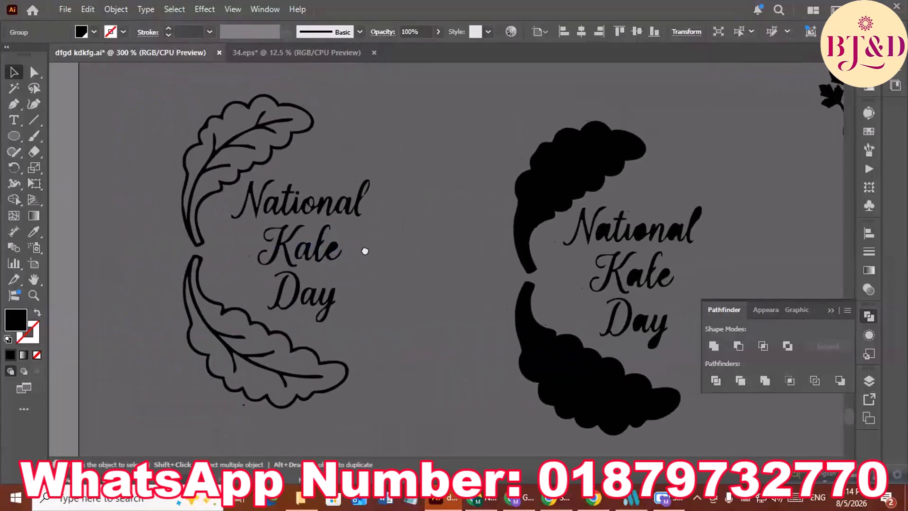
pyautogui.moveTo(298, 227); pyautogui.dragTo(351, 226)
pyautogui.click(378, 203)
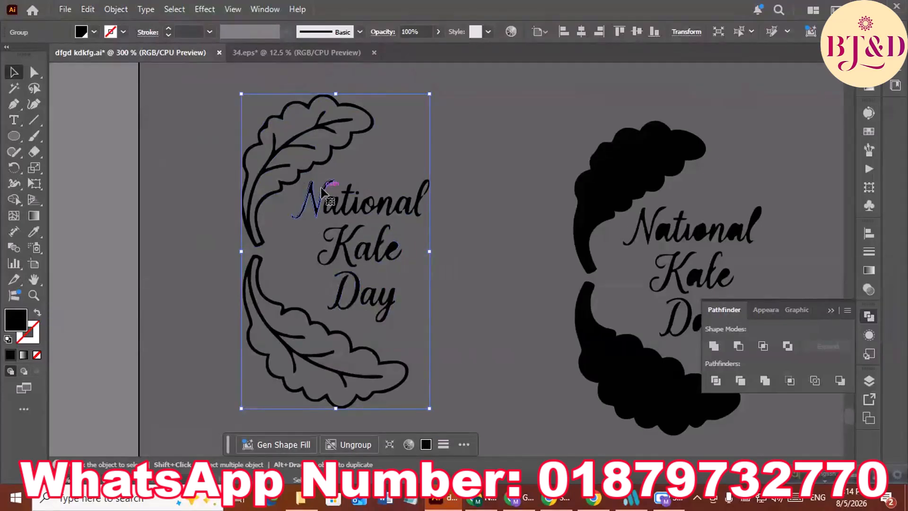
pyautogui.press('space')
pyautogui.moveTo(378, 231); pyautogui.dragTo(470, 183)
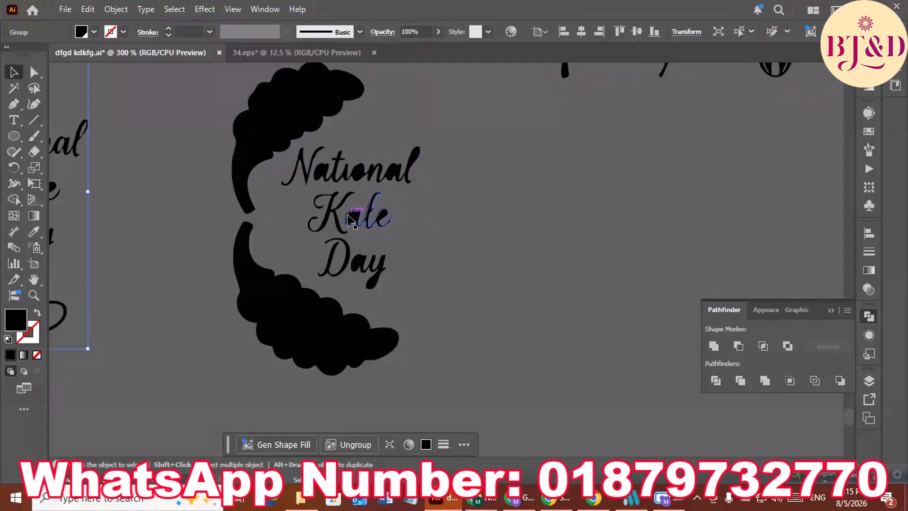
pyautogui.click(446, 213)
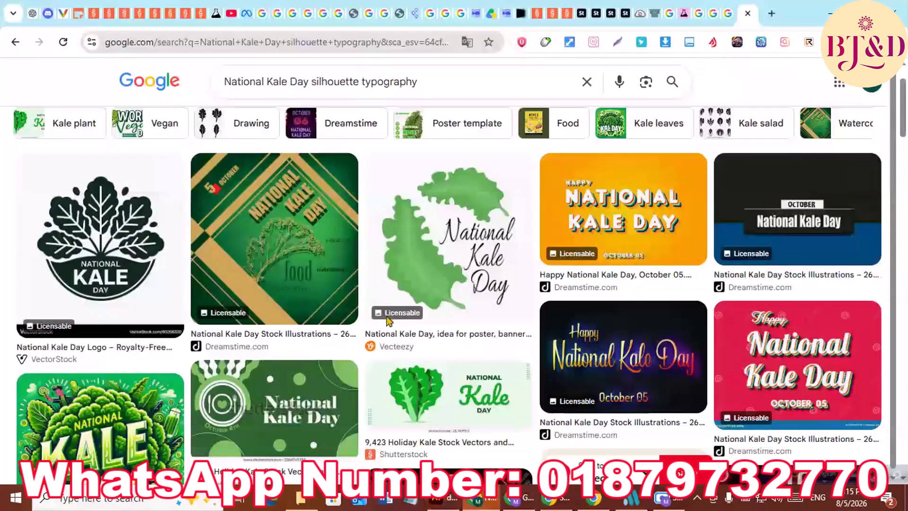
# Step: Switch to the browser, look through Calendarr's October 2026 United Kingdom holidays, and open the September 2026 calendar
pyautogui.click(462, 500)
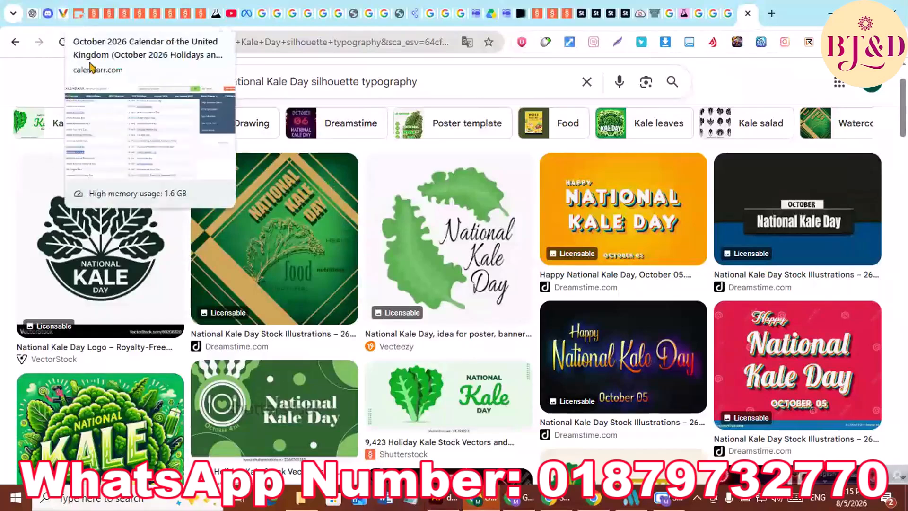
pyautogui.click(76, 15)
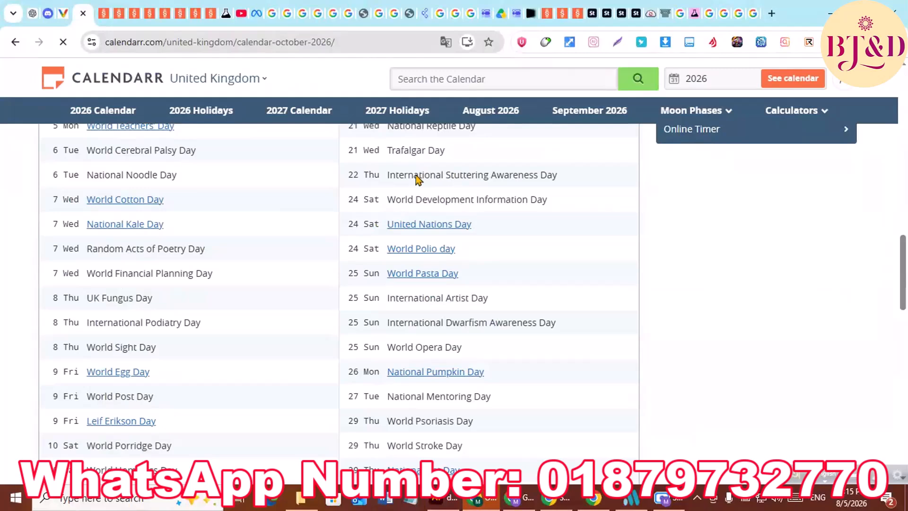
pyautogui.scroll(4, 390, 192)
pyautogui.scroll(4, 390, 191)
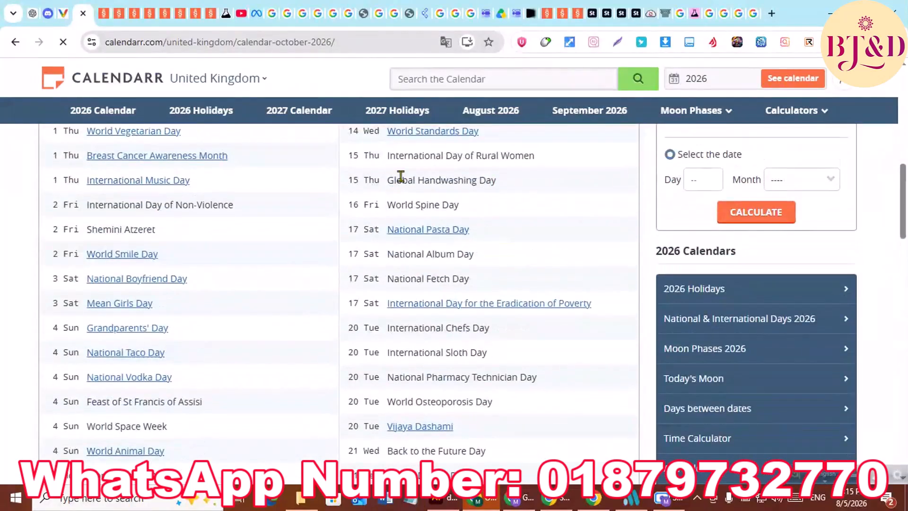
pyautogui.scroll(3, 400, 177)
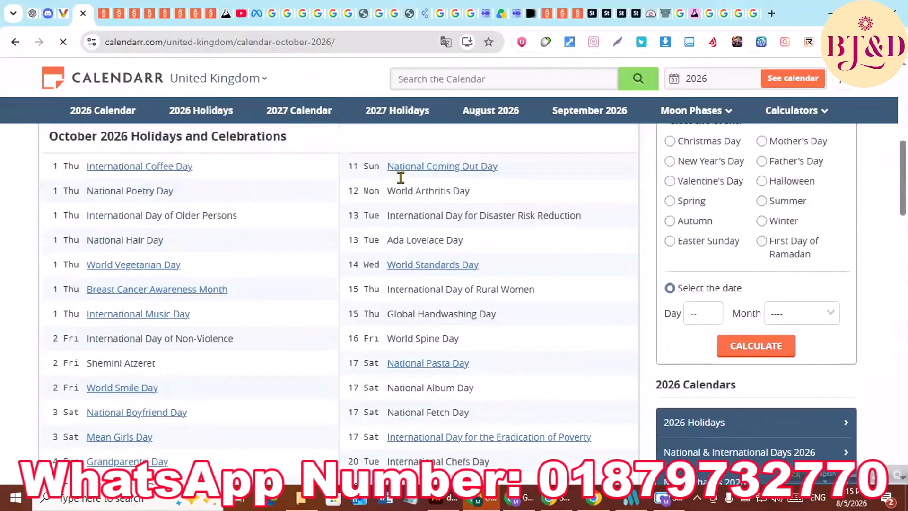
pyautogui.scroll(8, 402, 182)
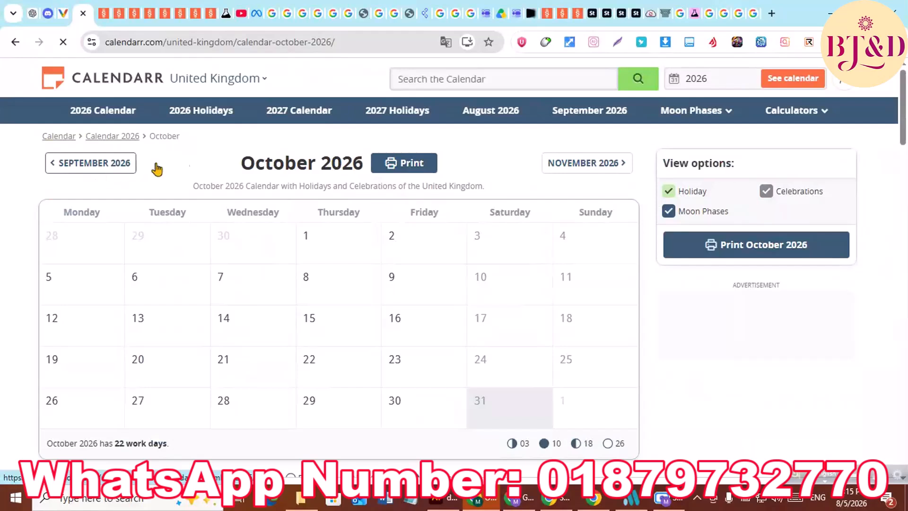
pyautogui.click(71, 165)
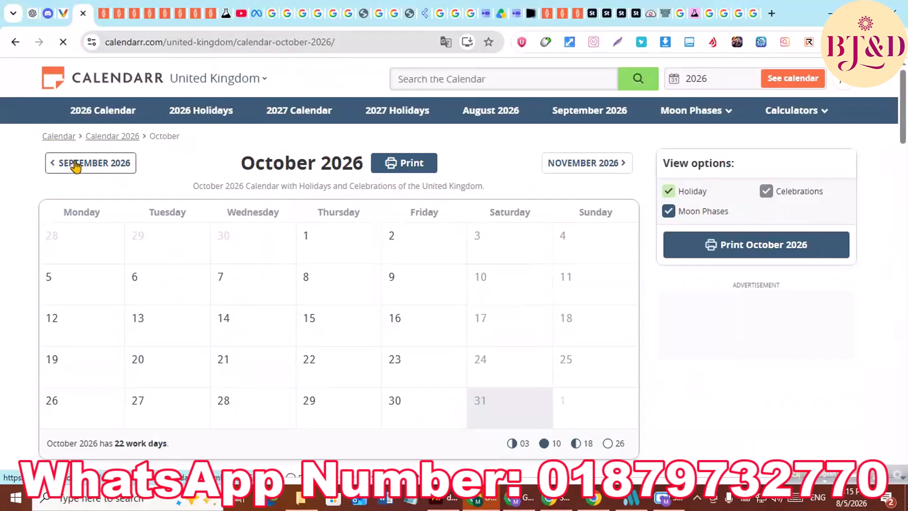